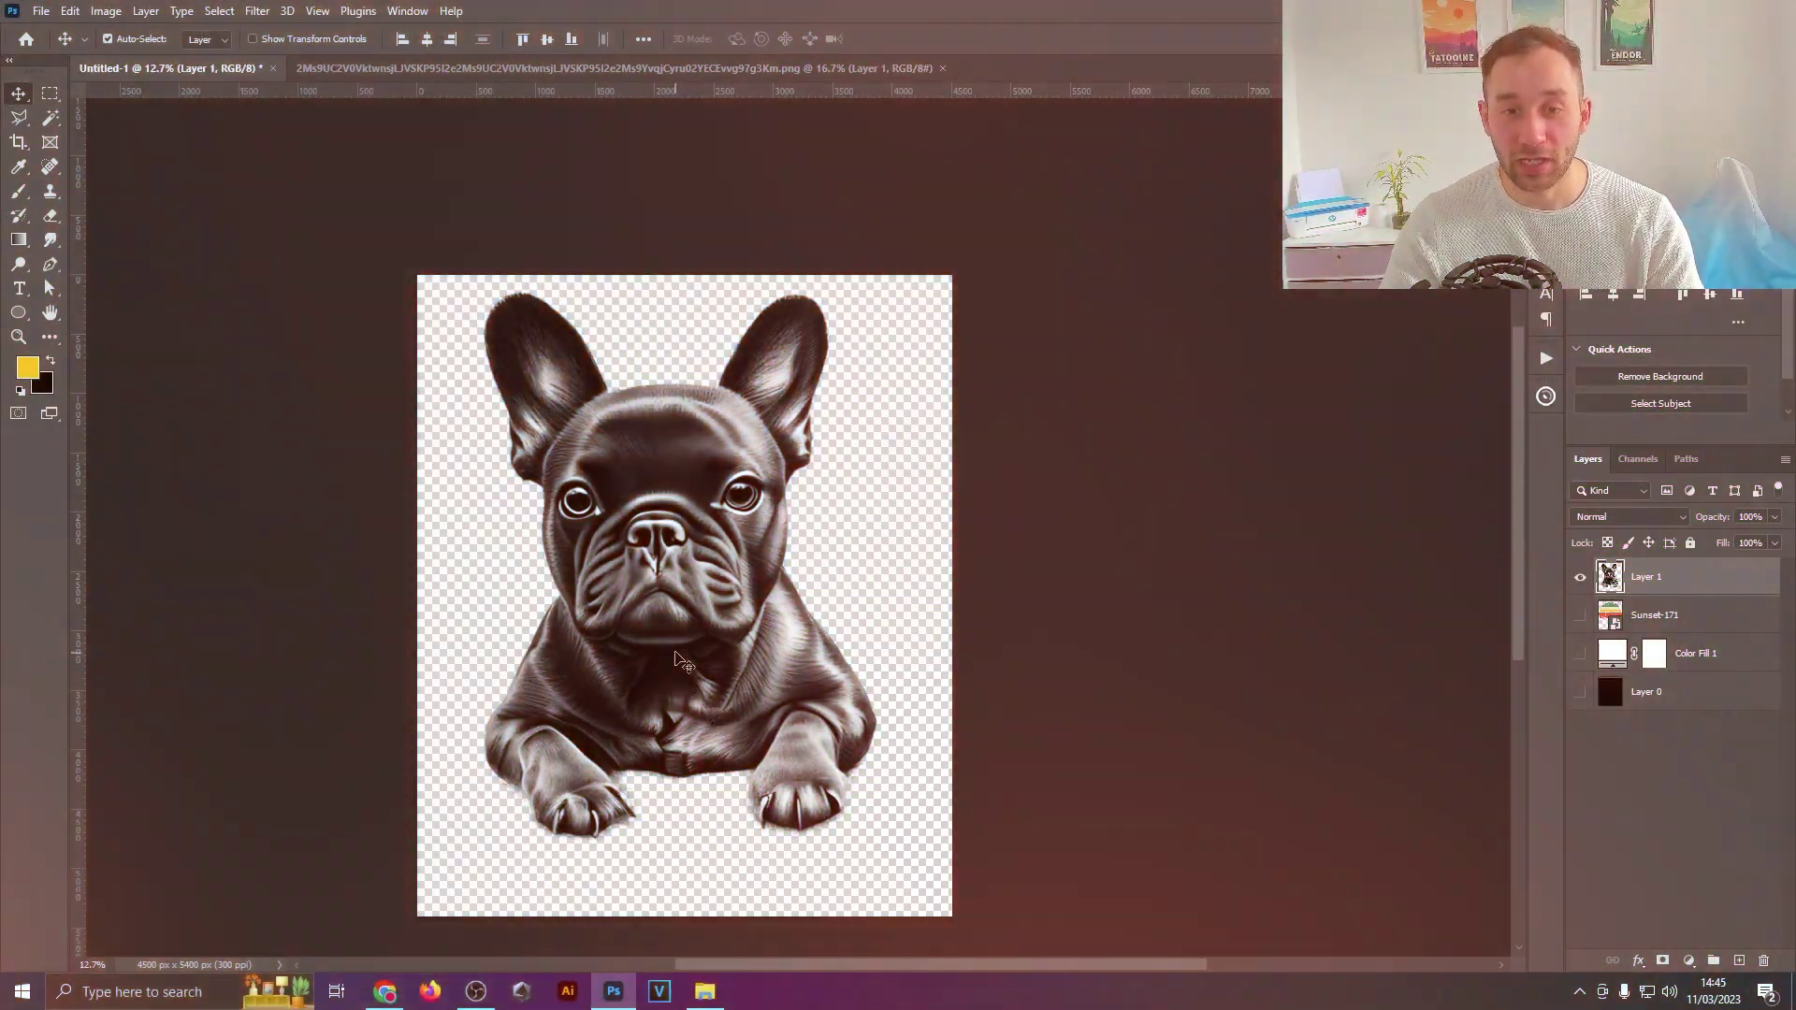
drag(673, 659, 674, 678)
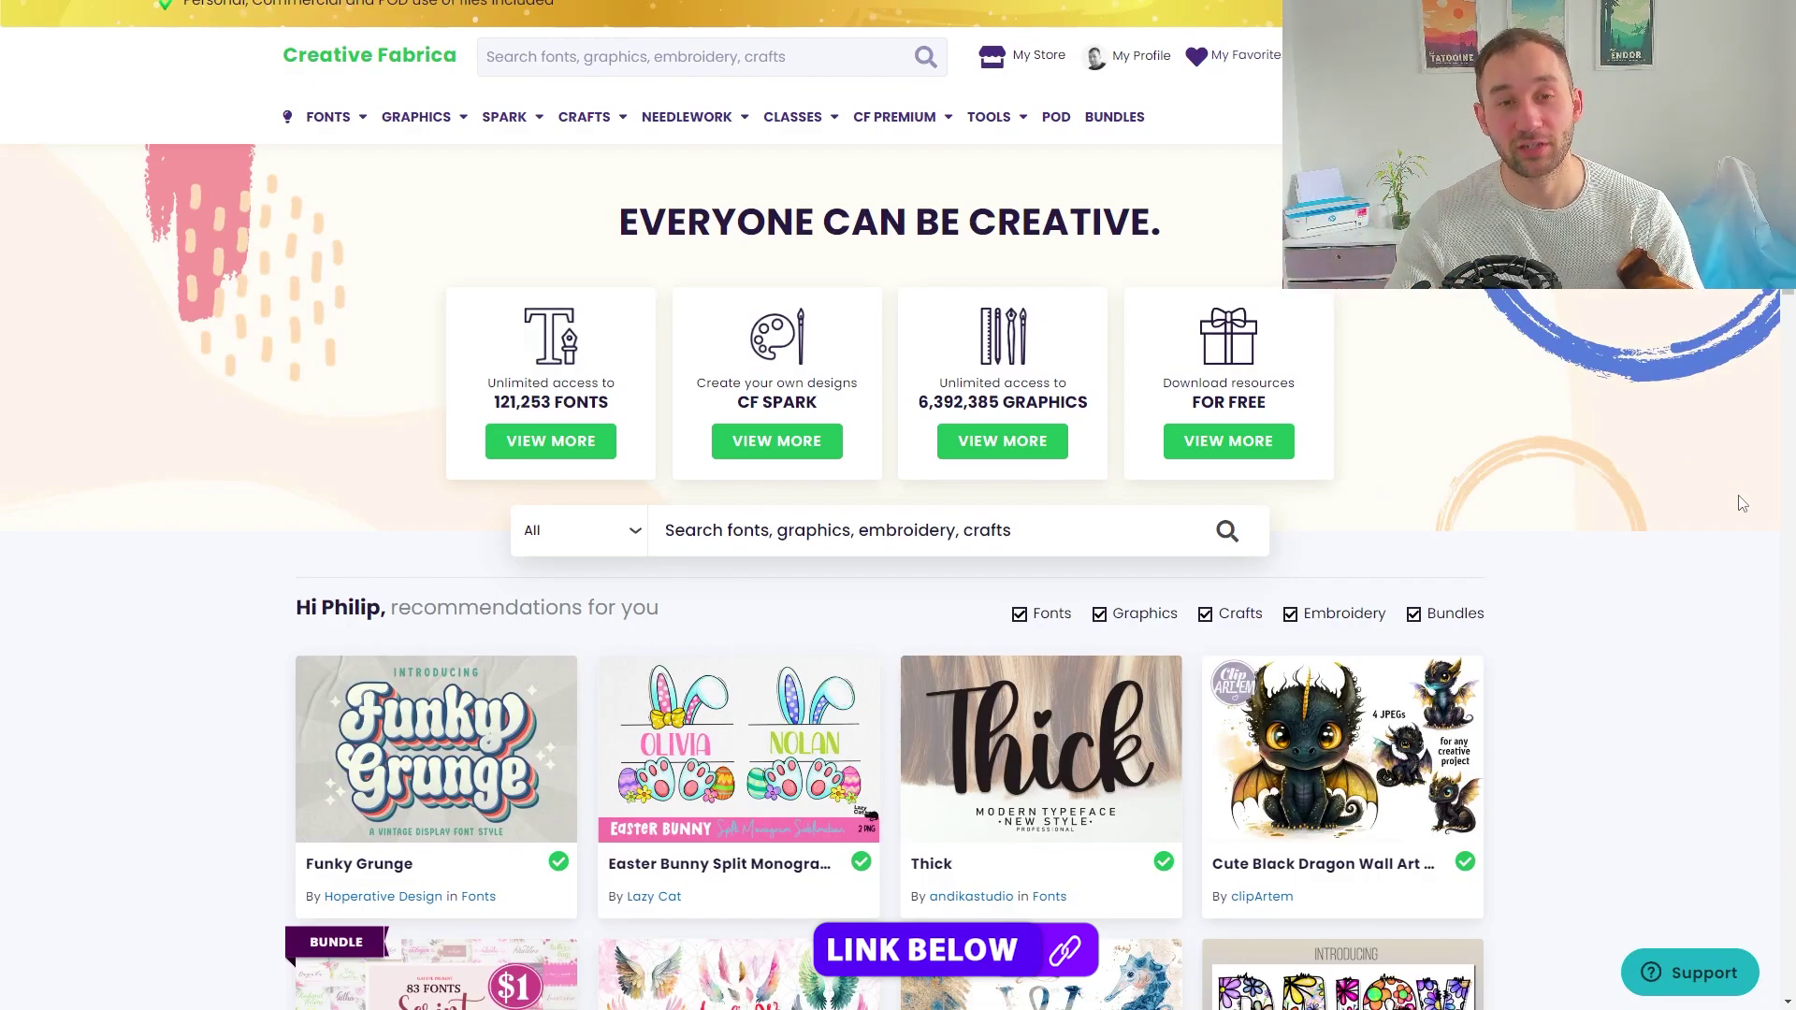
Step: Open Creative Fabrica's Spark tool for creating transparent PNGs and check which other Spark tools it can switch to
mouse_move(514, 121)
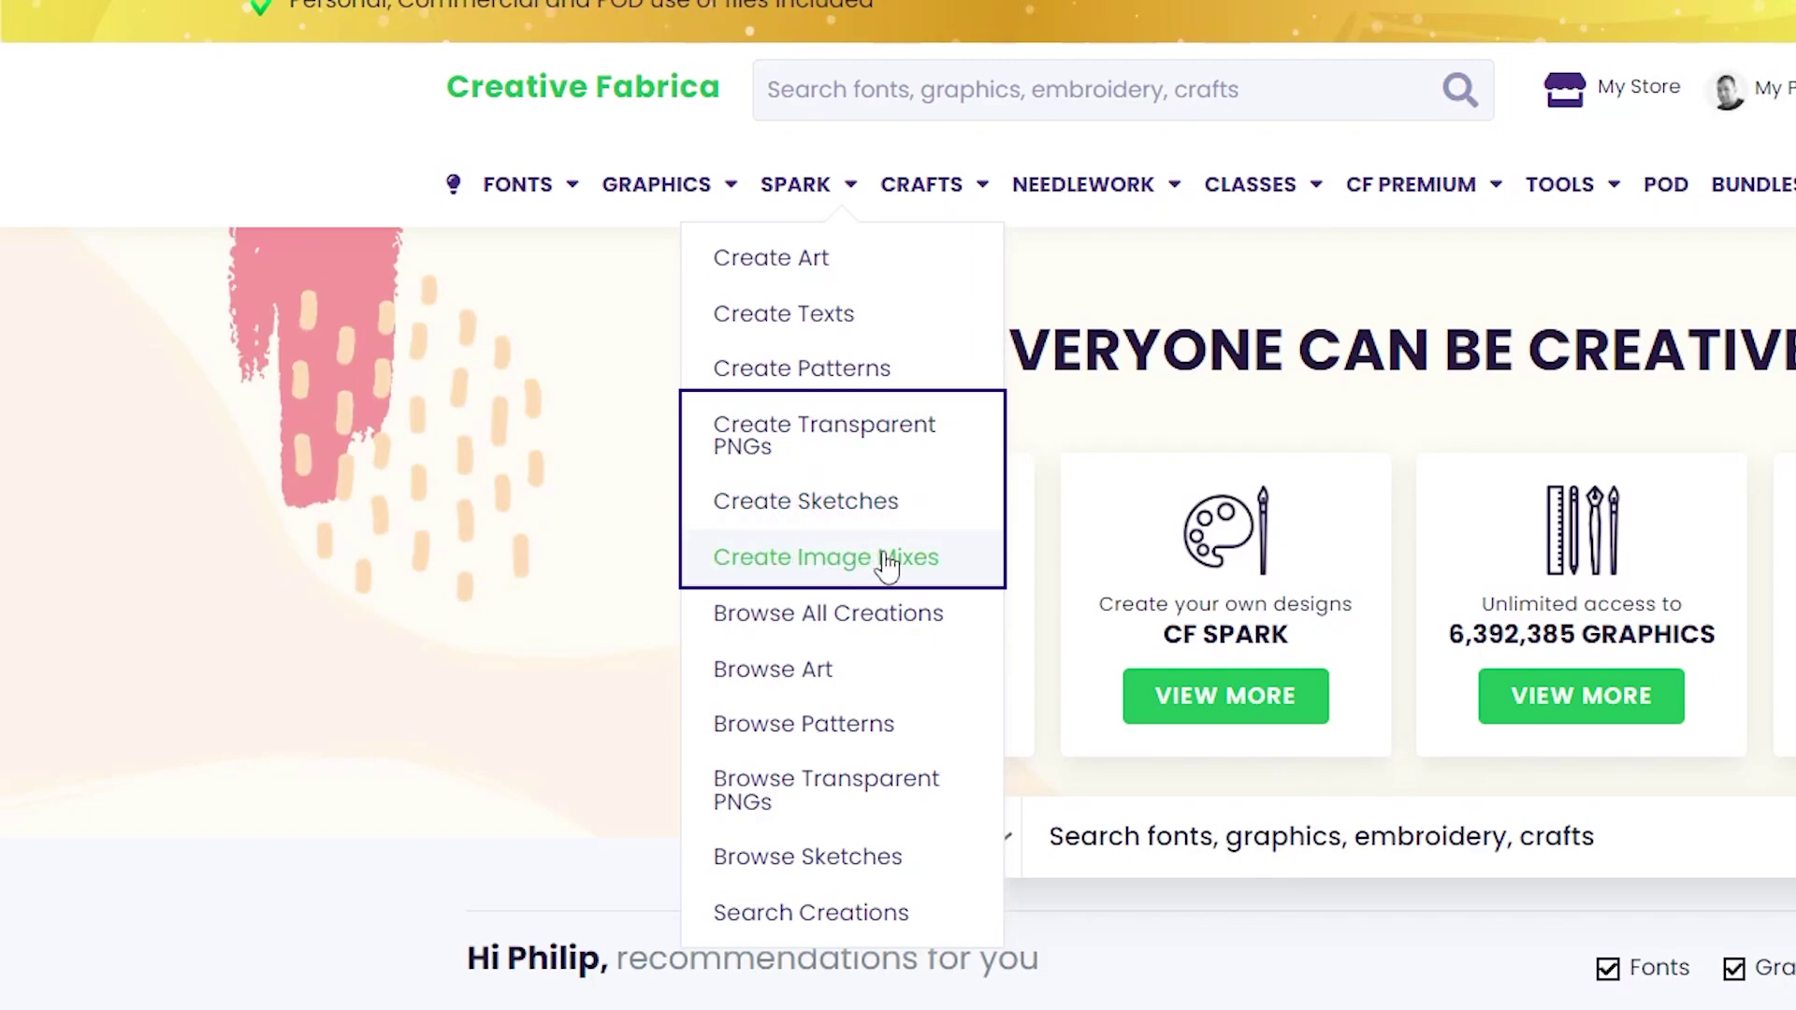
click(840, 445)
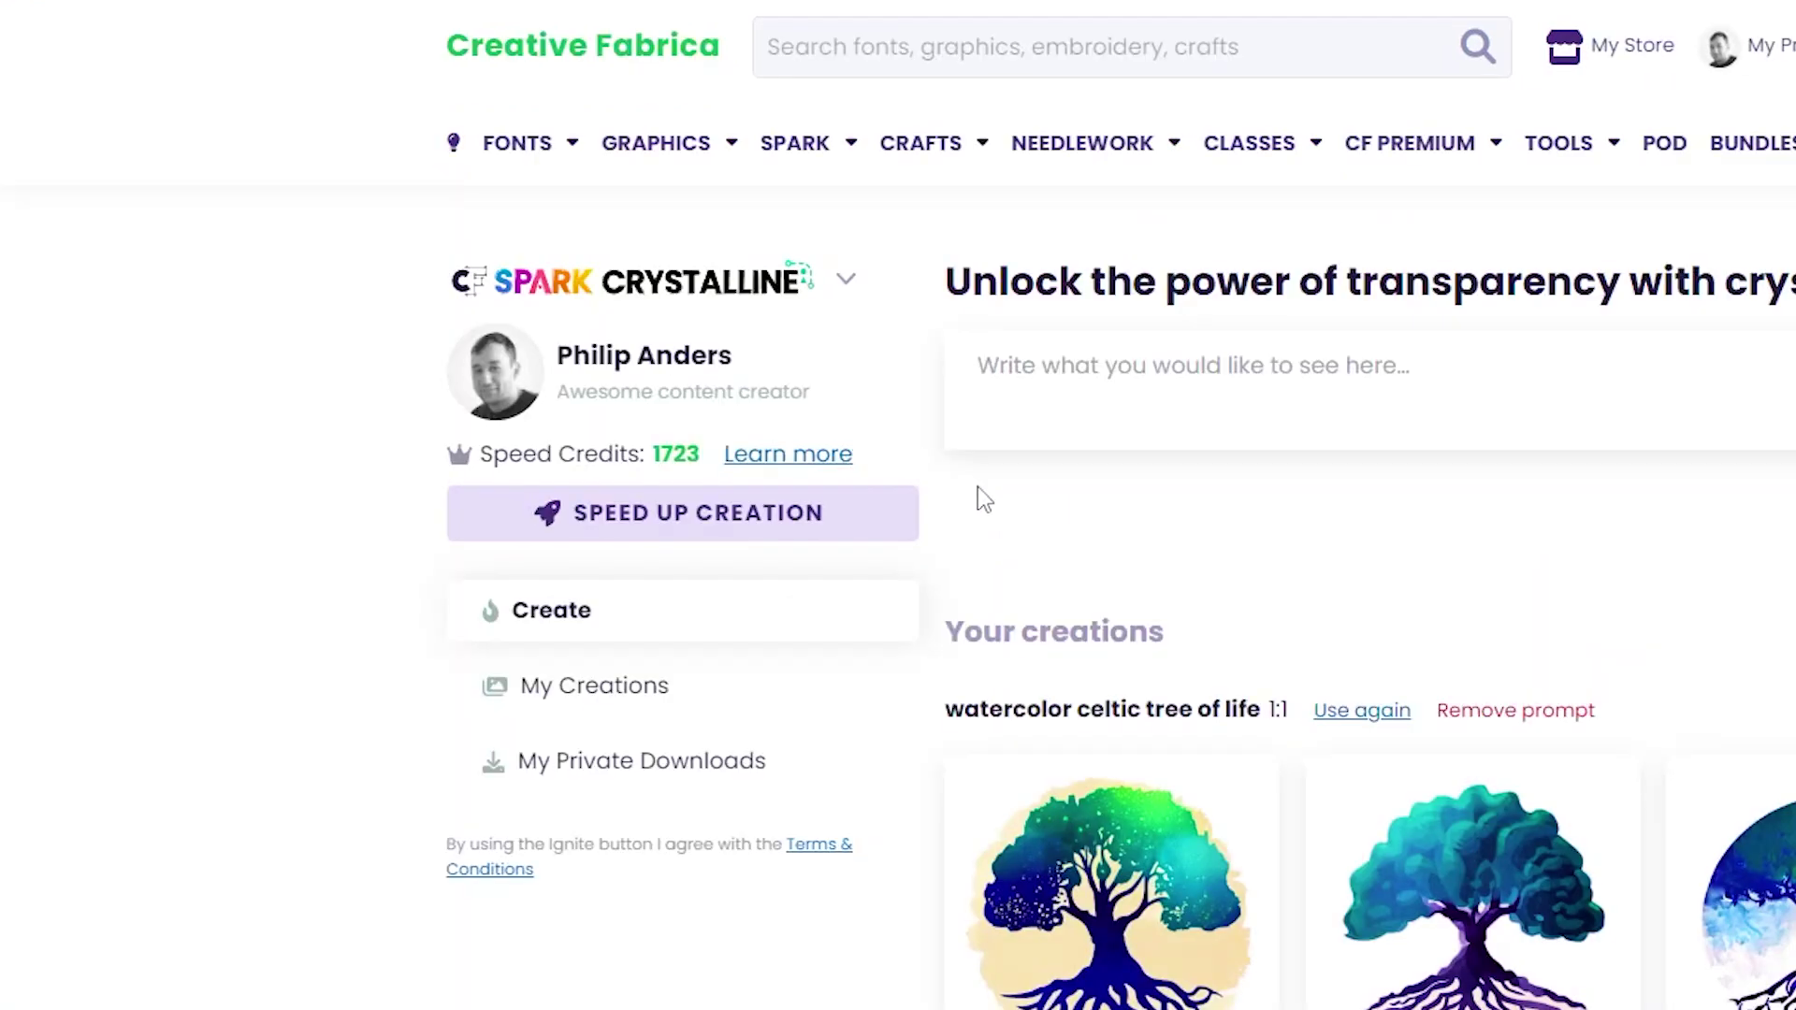
click(582, 295)
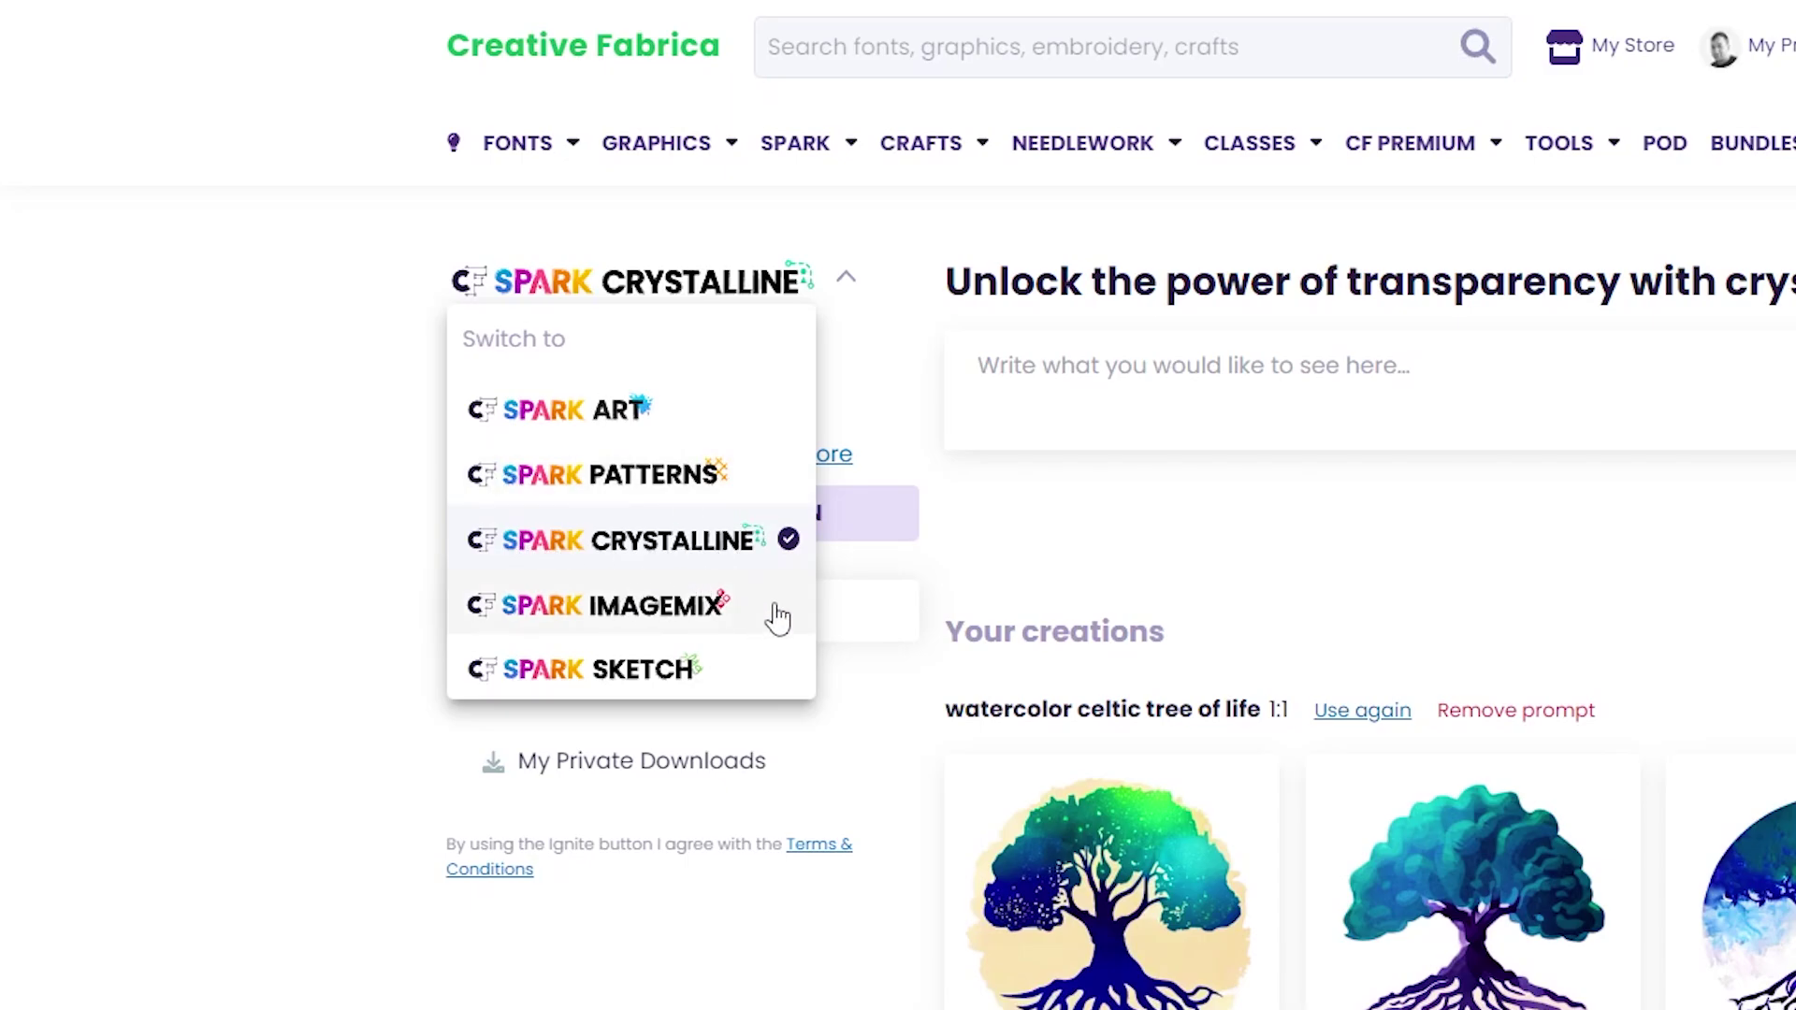
click(1495, 538)
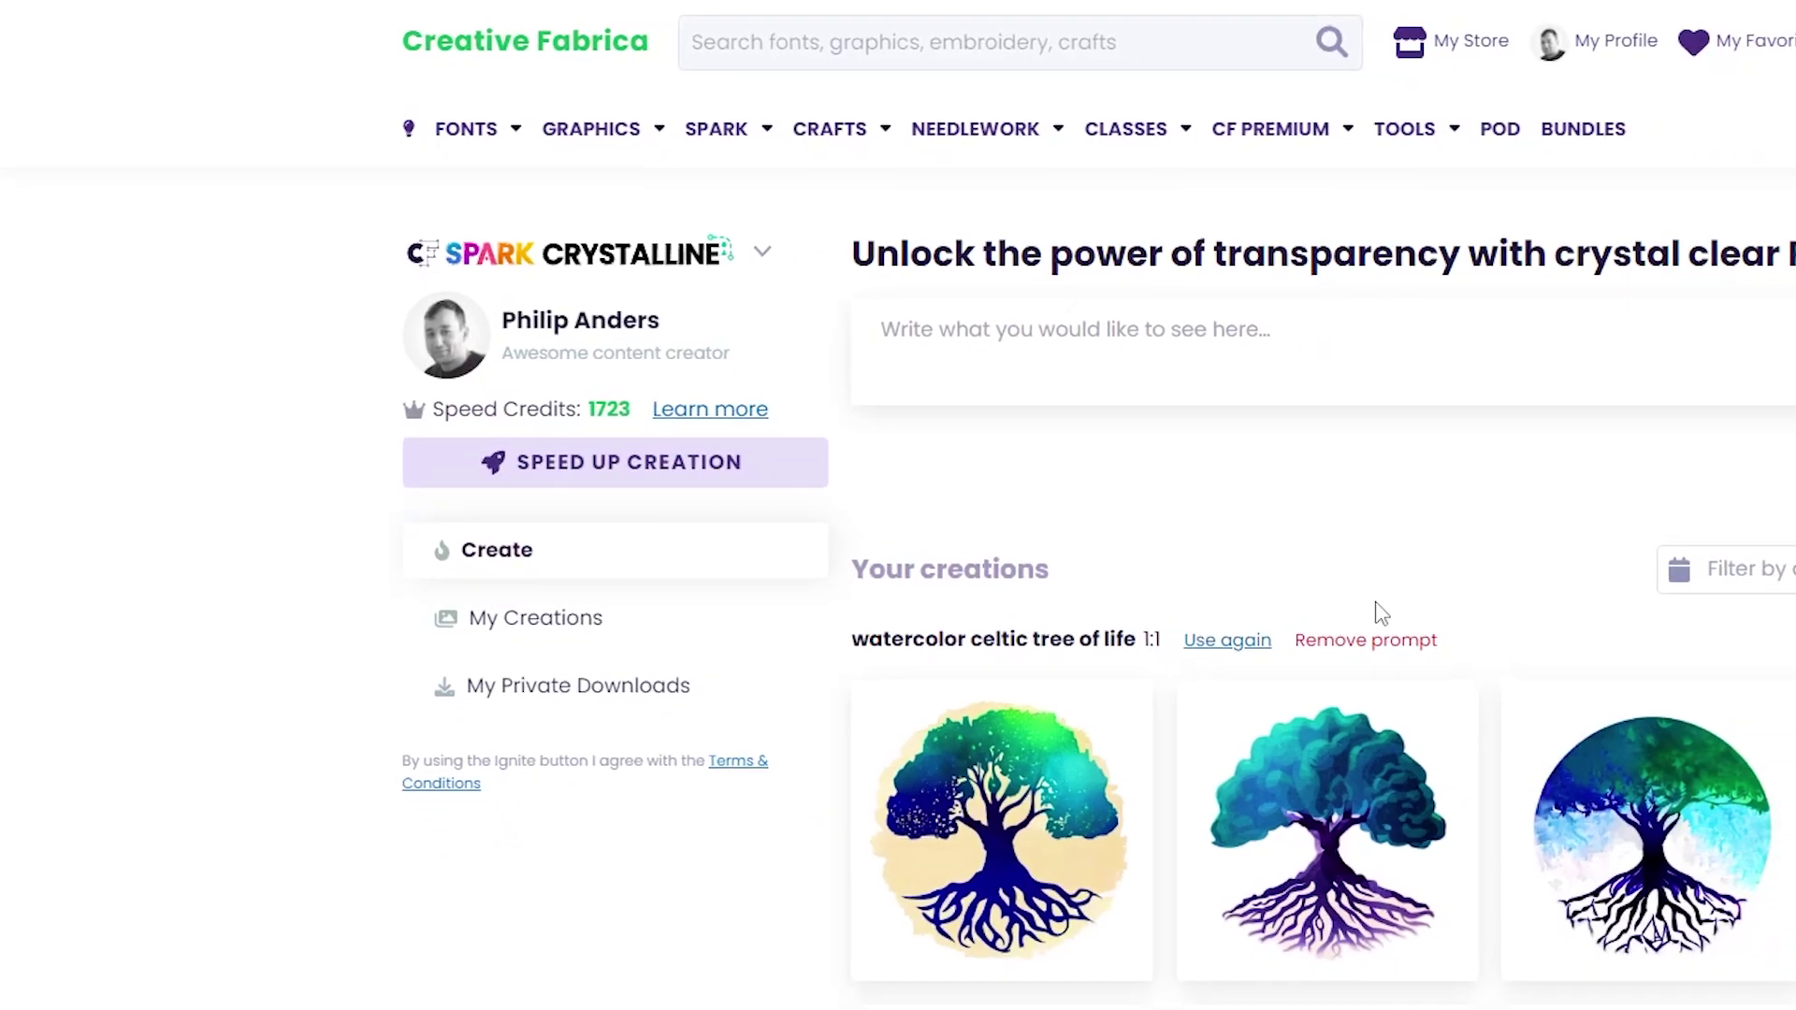
Step: Examine the earlier creations made from the watercolor celtic tree of life and watercolor colorful mountain range prompts
scroll(1097, 390, down, 8)
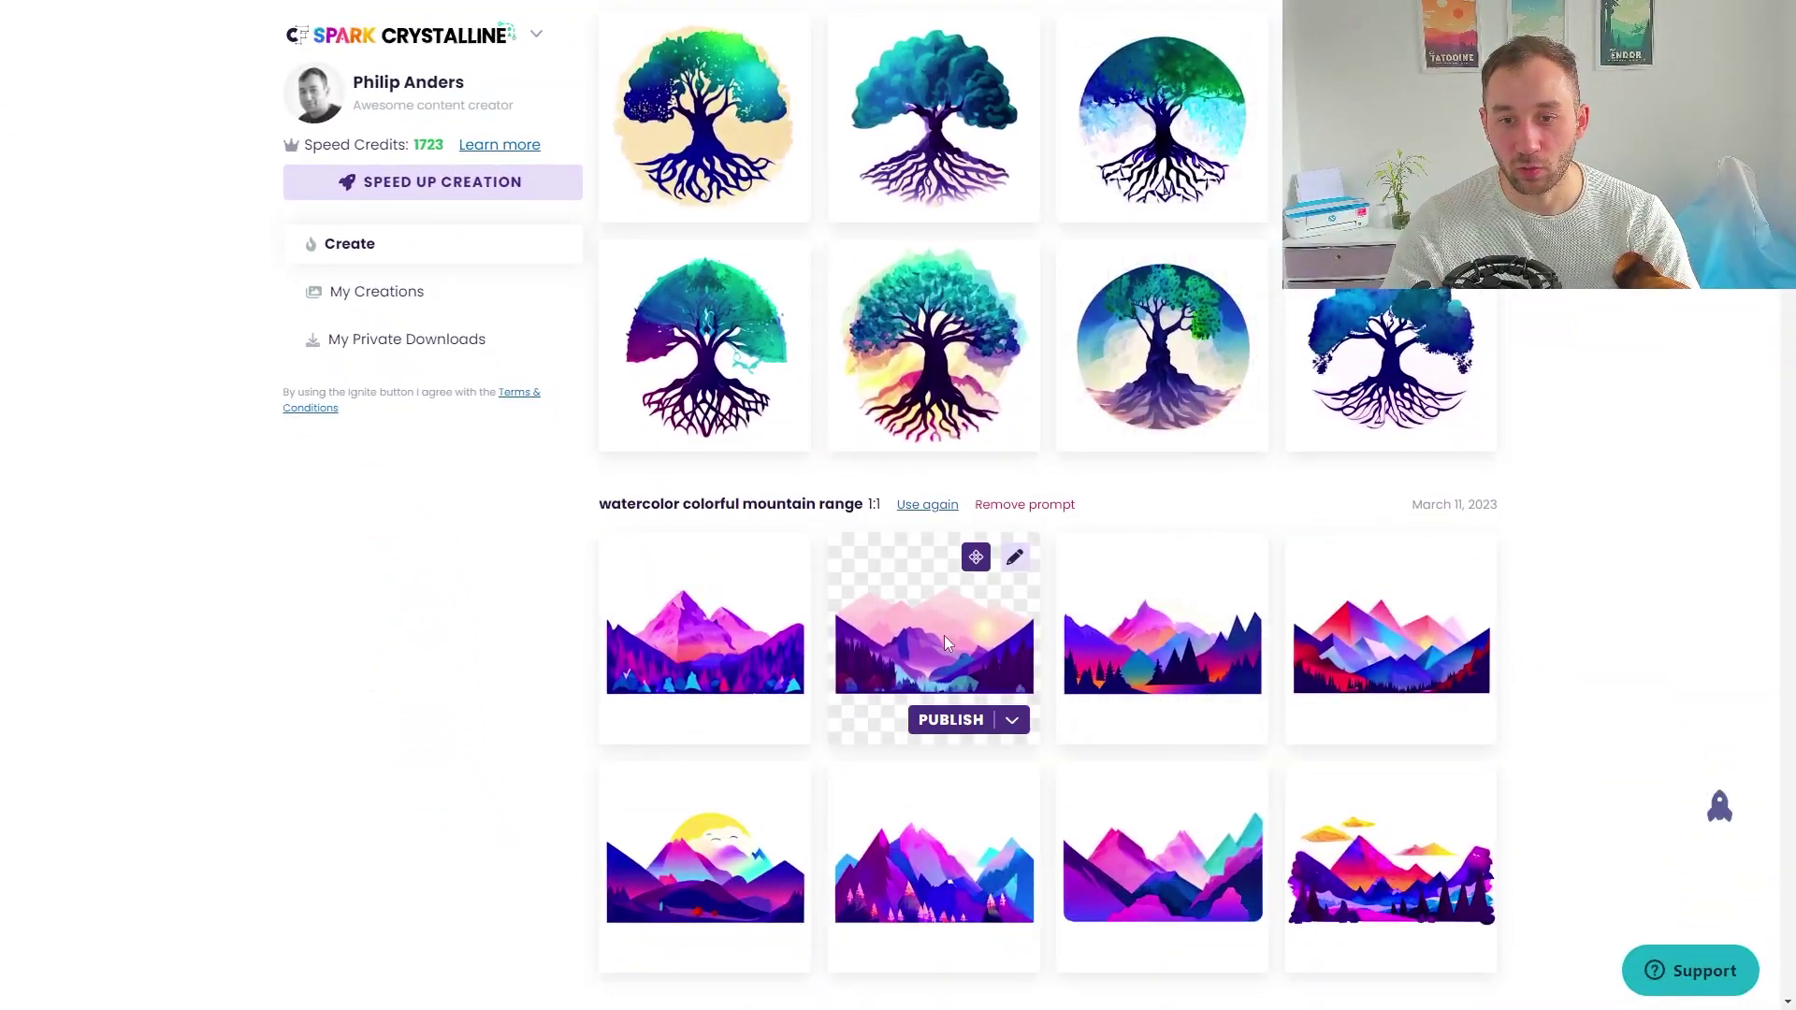
scroll(842, 608, down, 1)
scroll(1099, 531, up, 3)
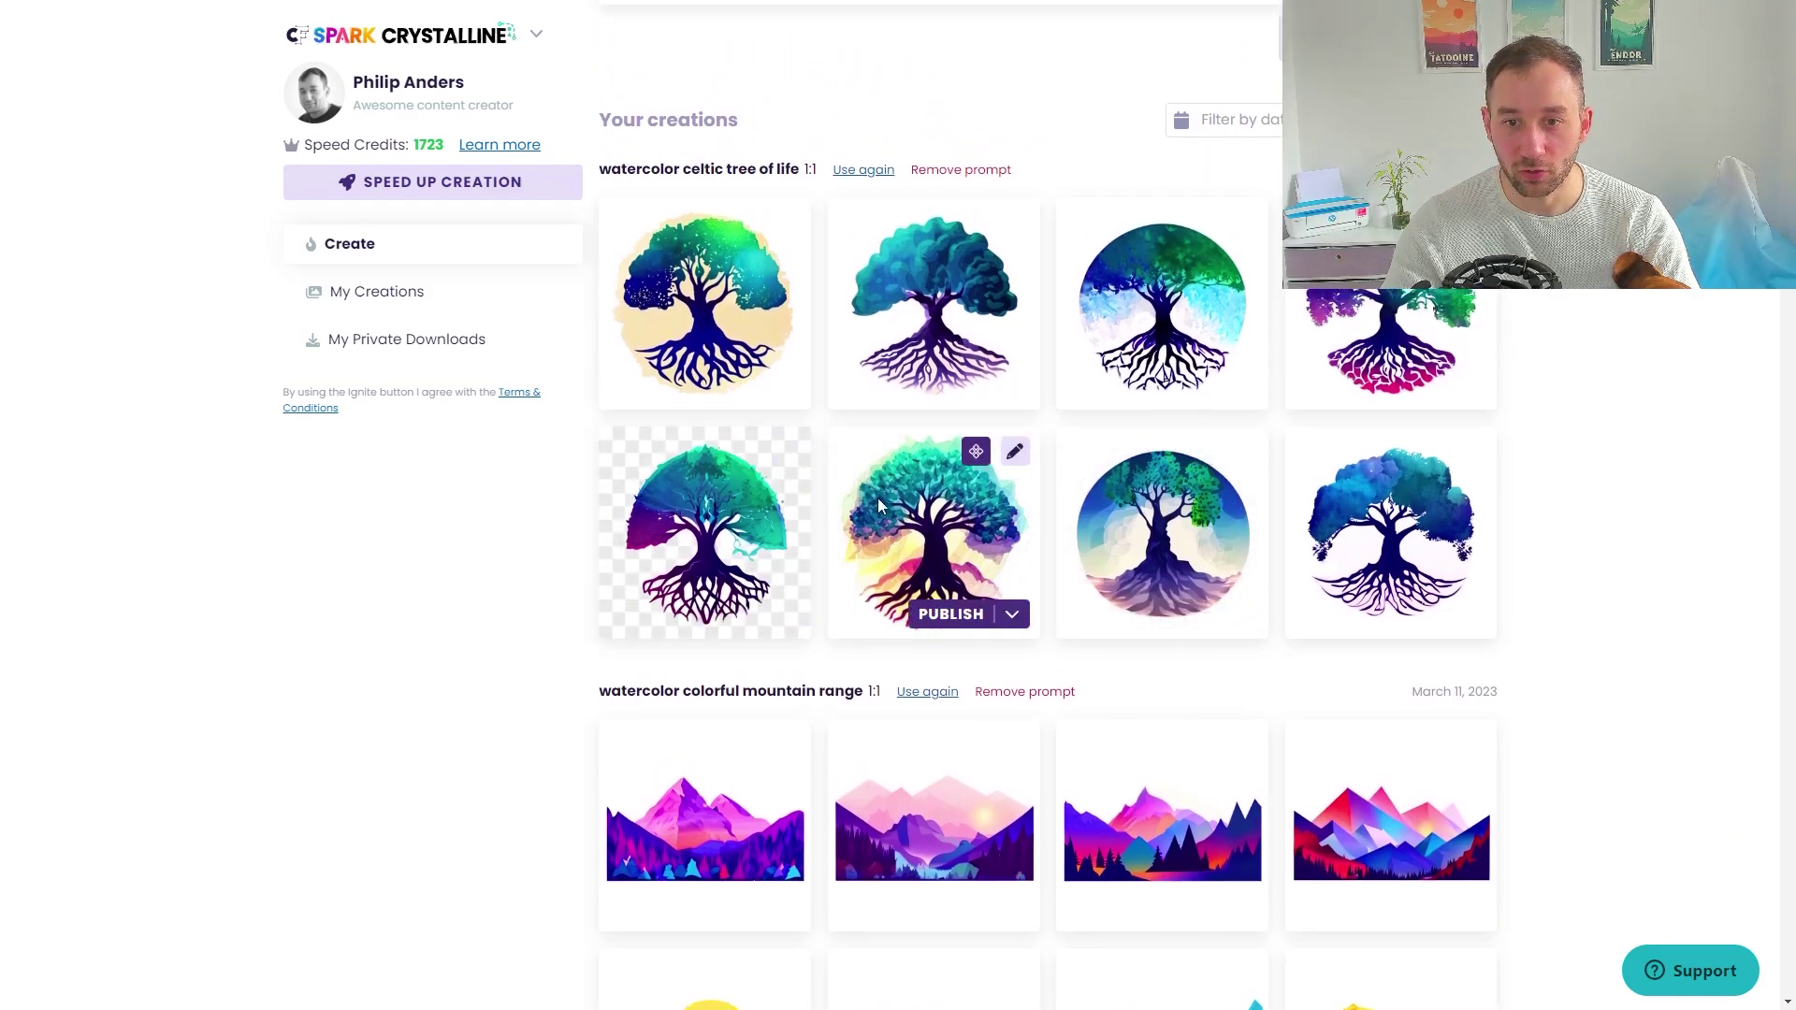
scroll(1344, 514, up, 1)
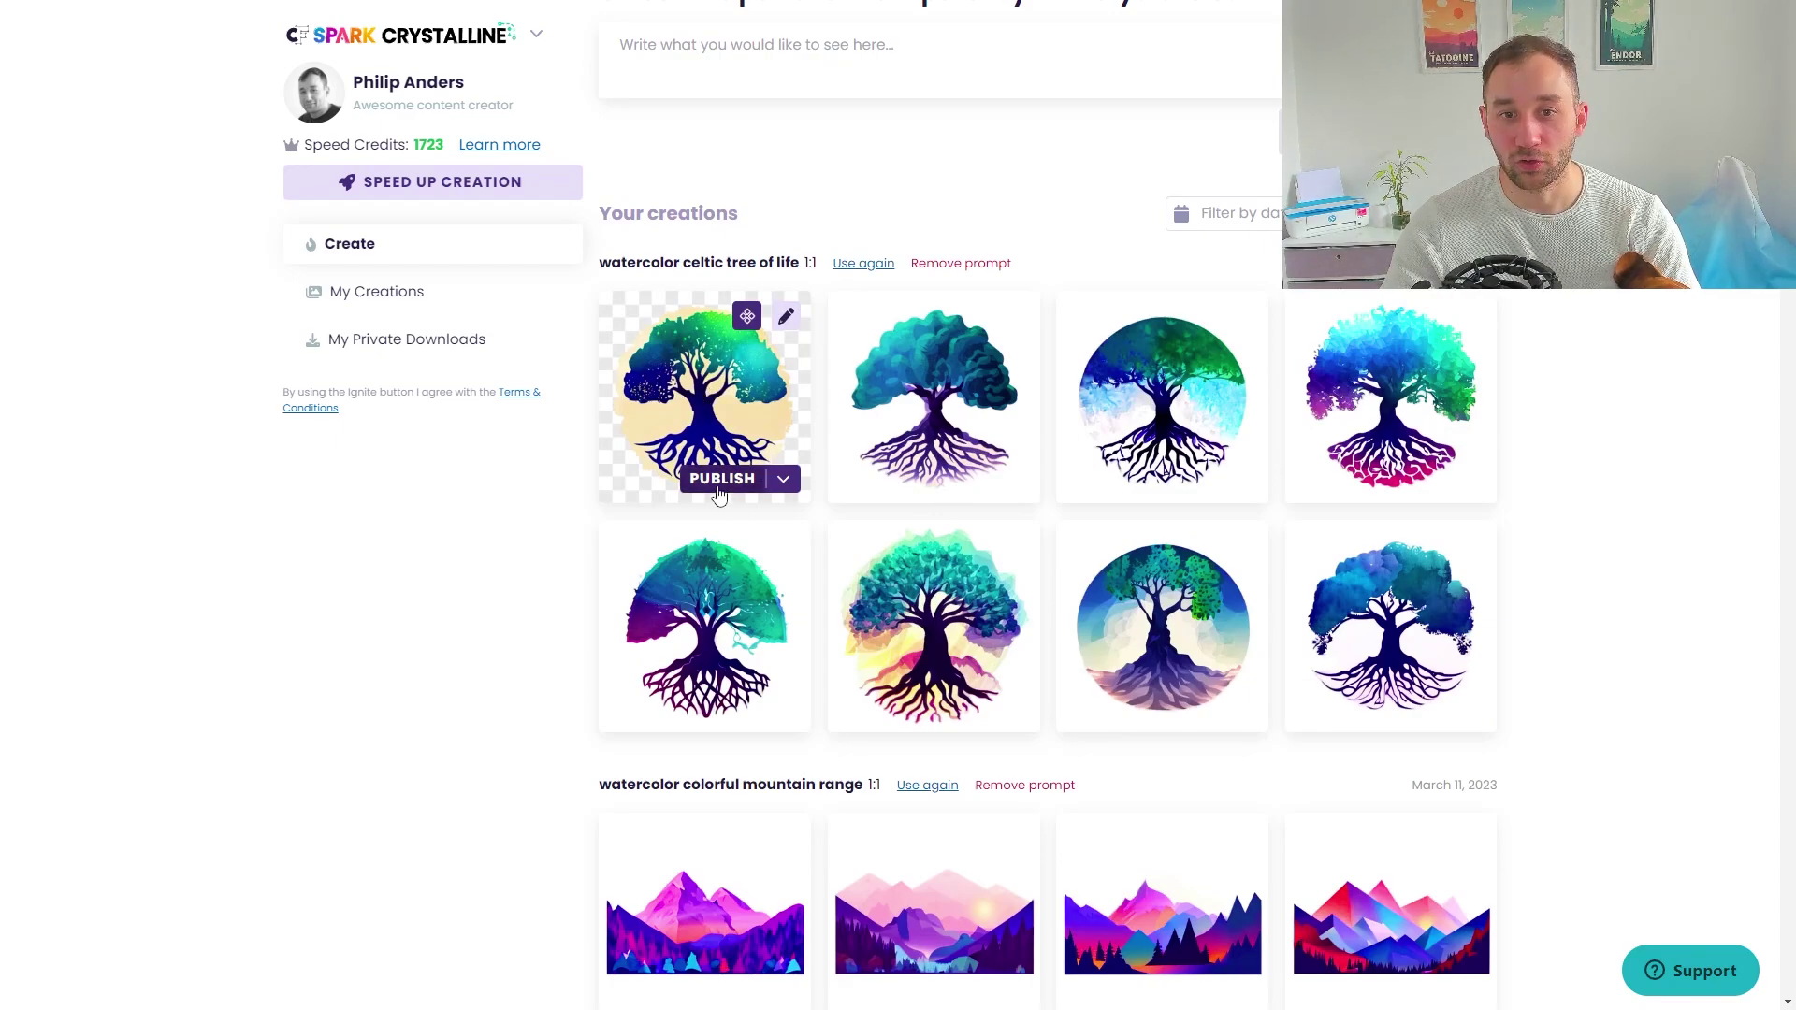
scroll(823, 497, up, 2)
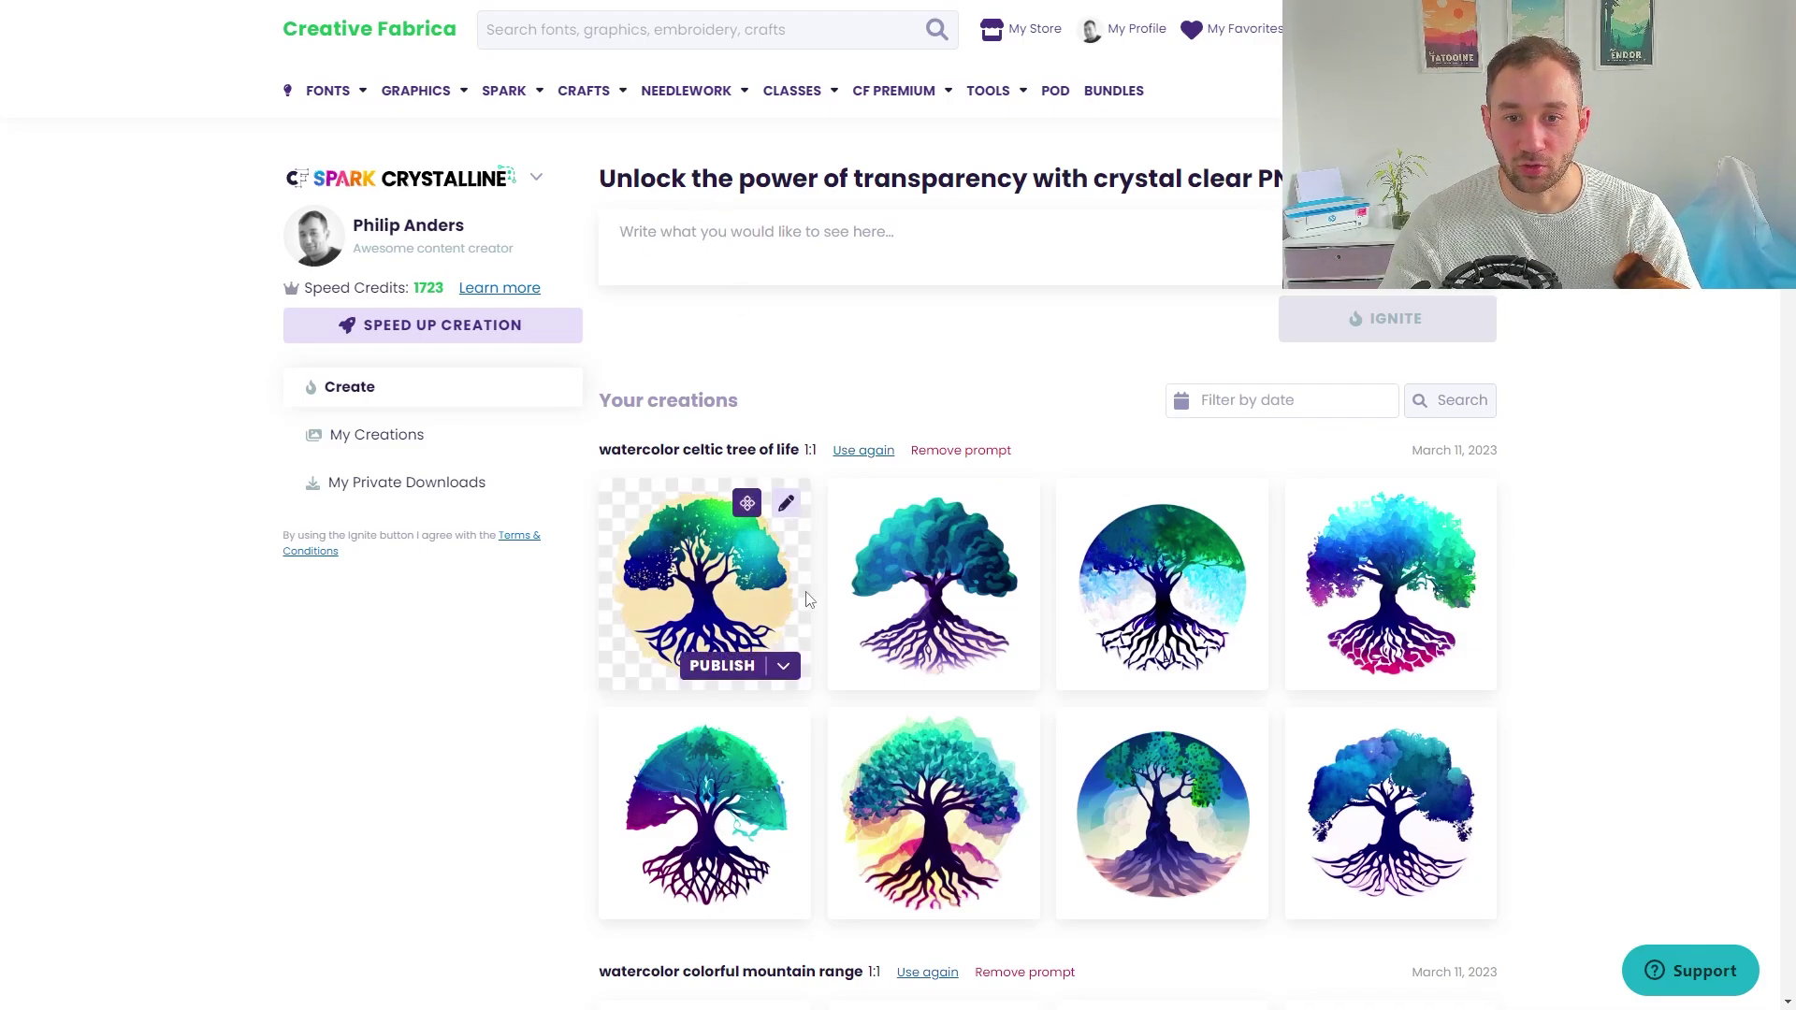
scroll(752, 783, down, 5)
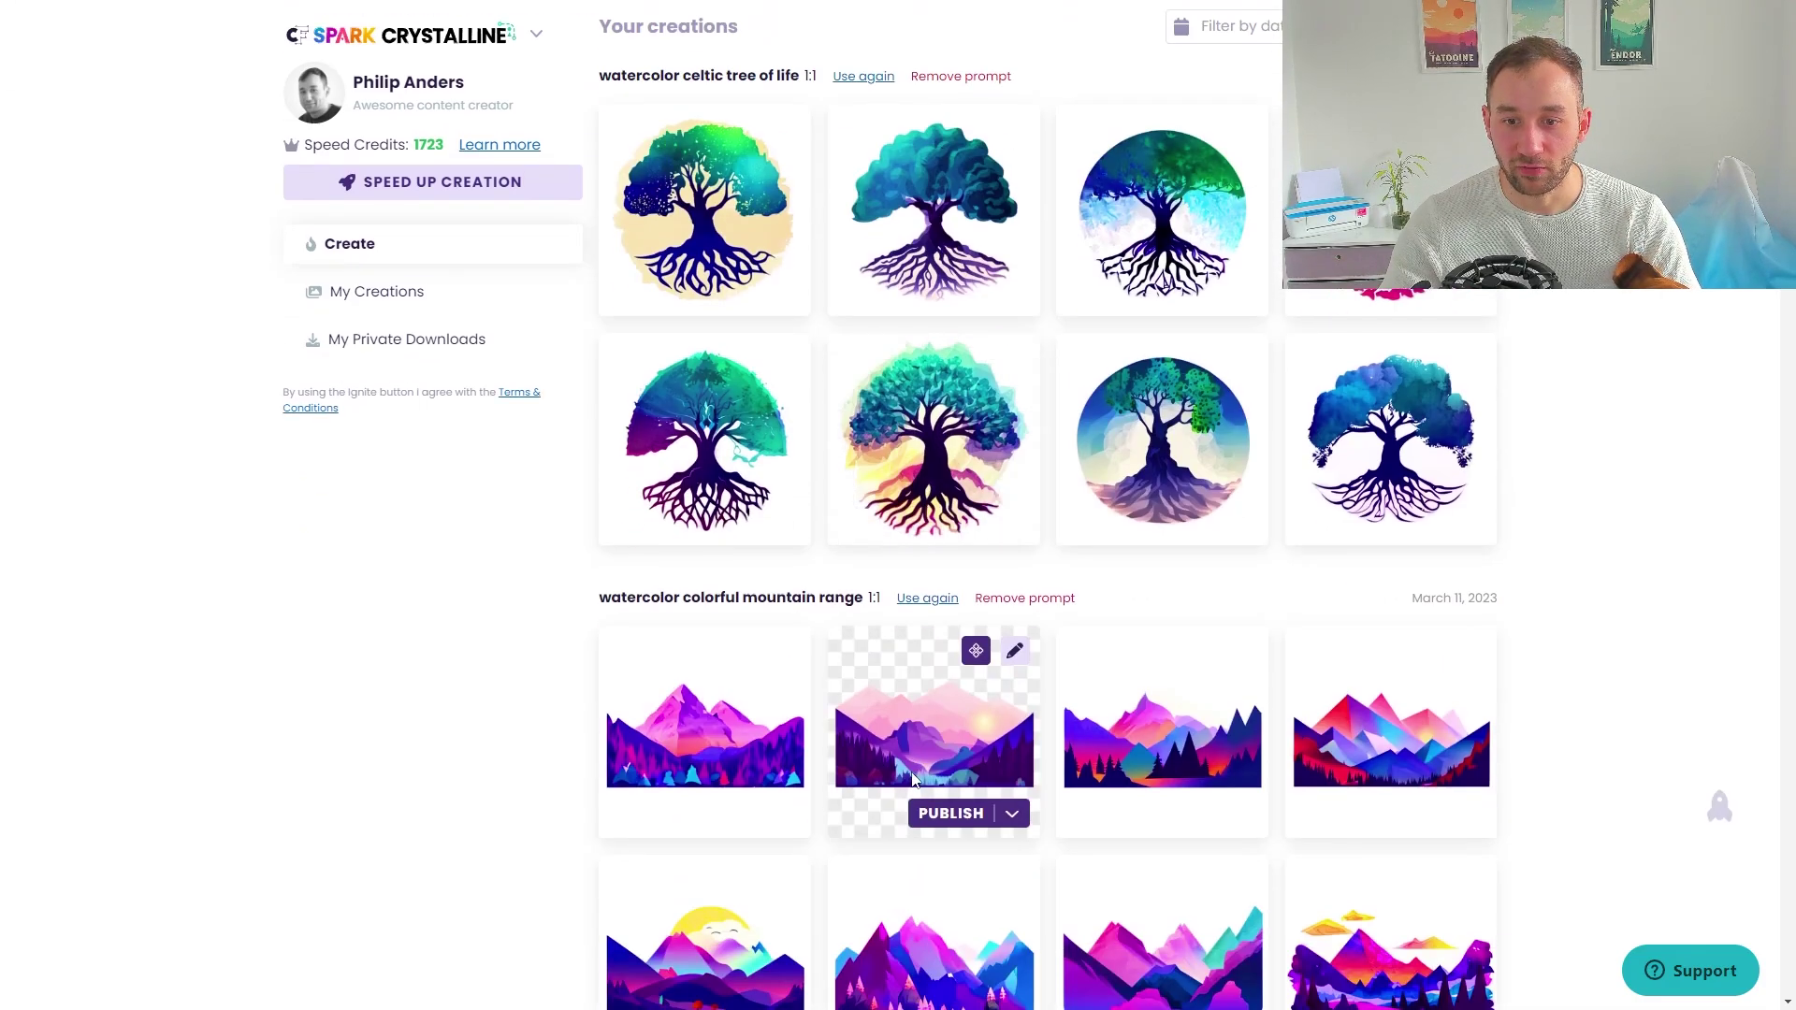
scroll(1210, 742, up, 5)
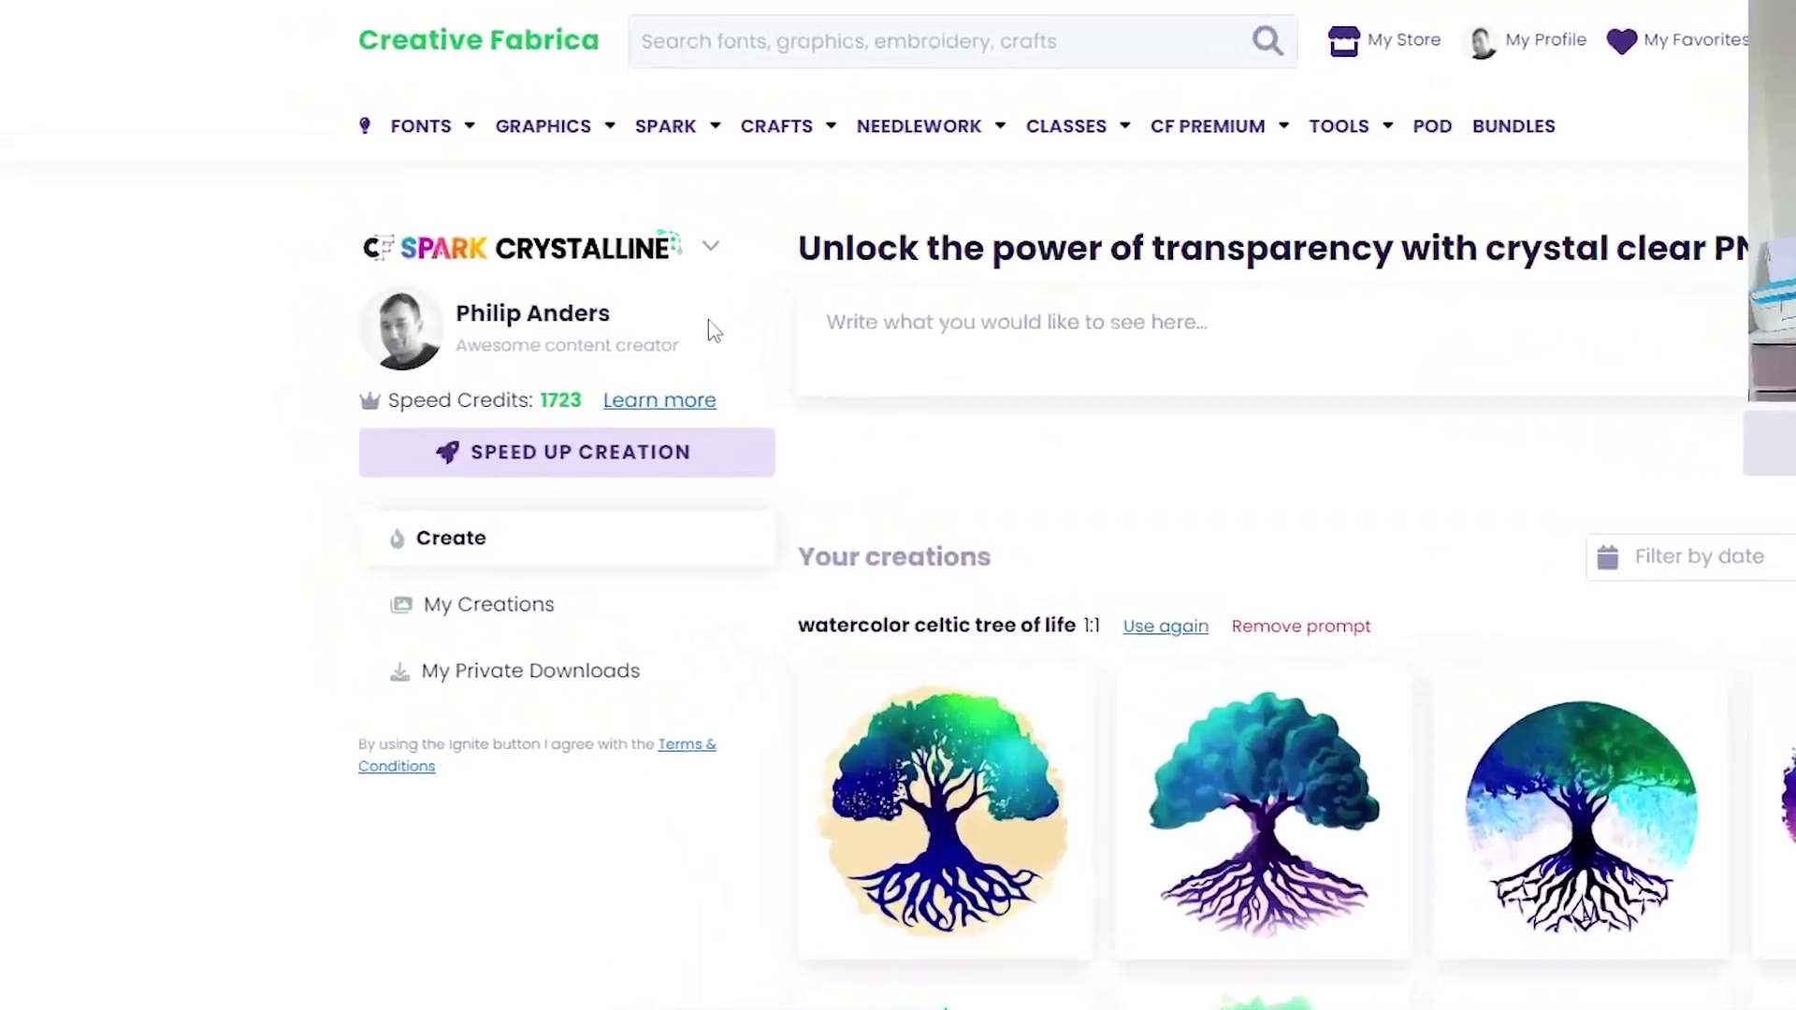
Step: Open the Spark community gallery for browsing transparent PNGs
click(536, 177)
mouse_move(505, 113)
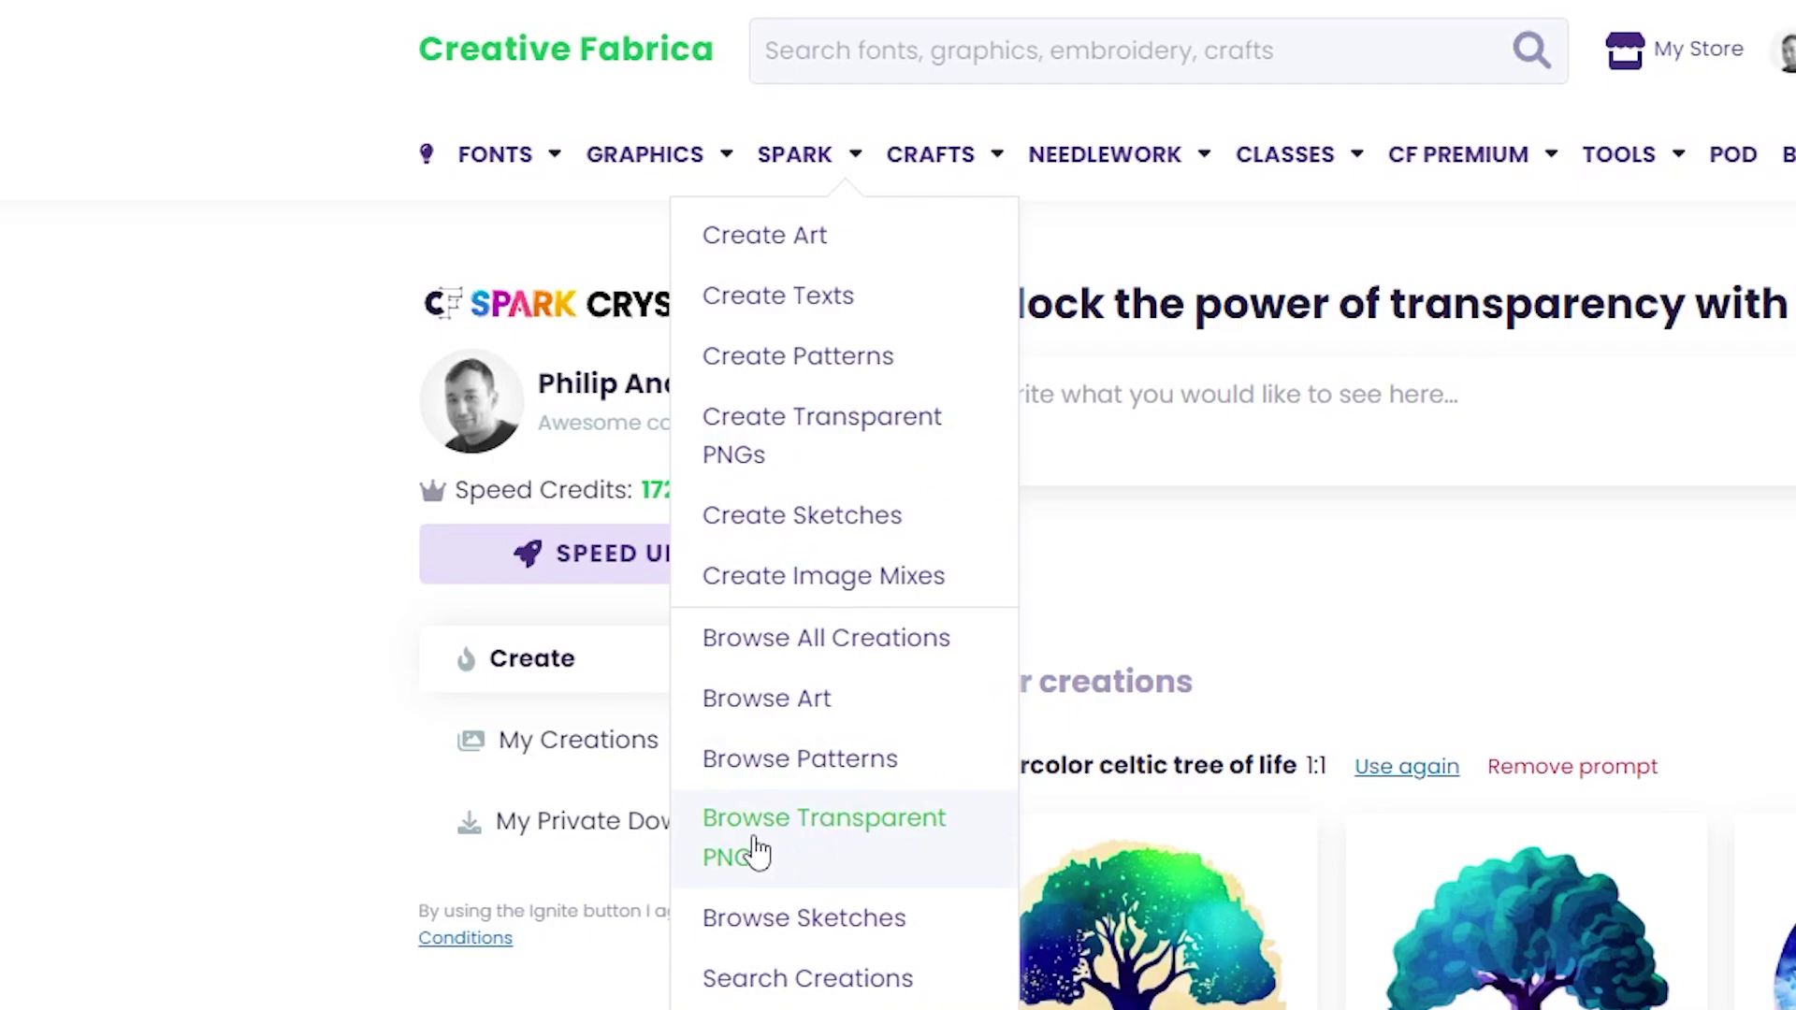
click(865, 837)
Step: Find the colorful sloth image in the transparent PNG gallery and open its prompt in CF Spark Crystalline
scroll(1298, 299, down, 5)
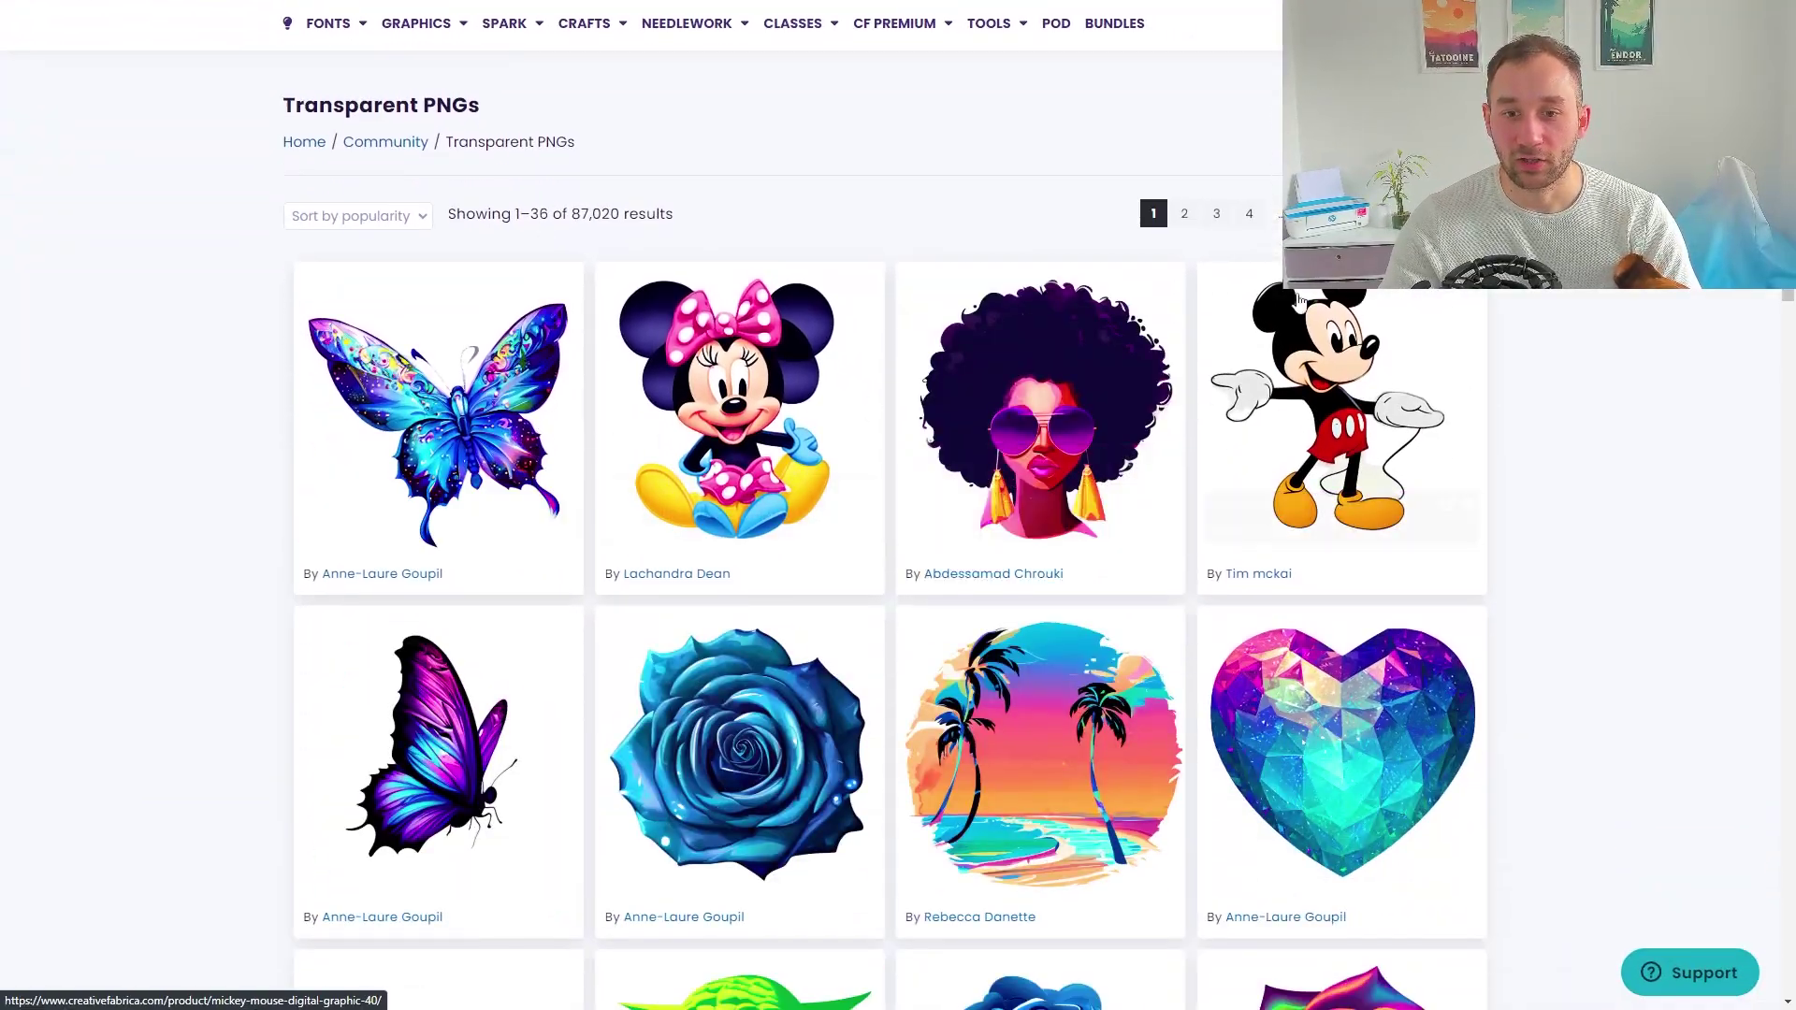
scroll(1638, 459, down, 2)
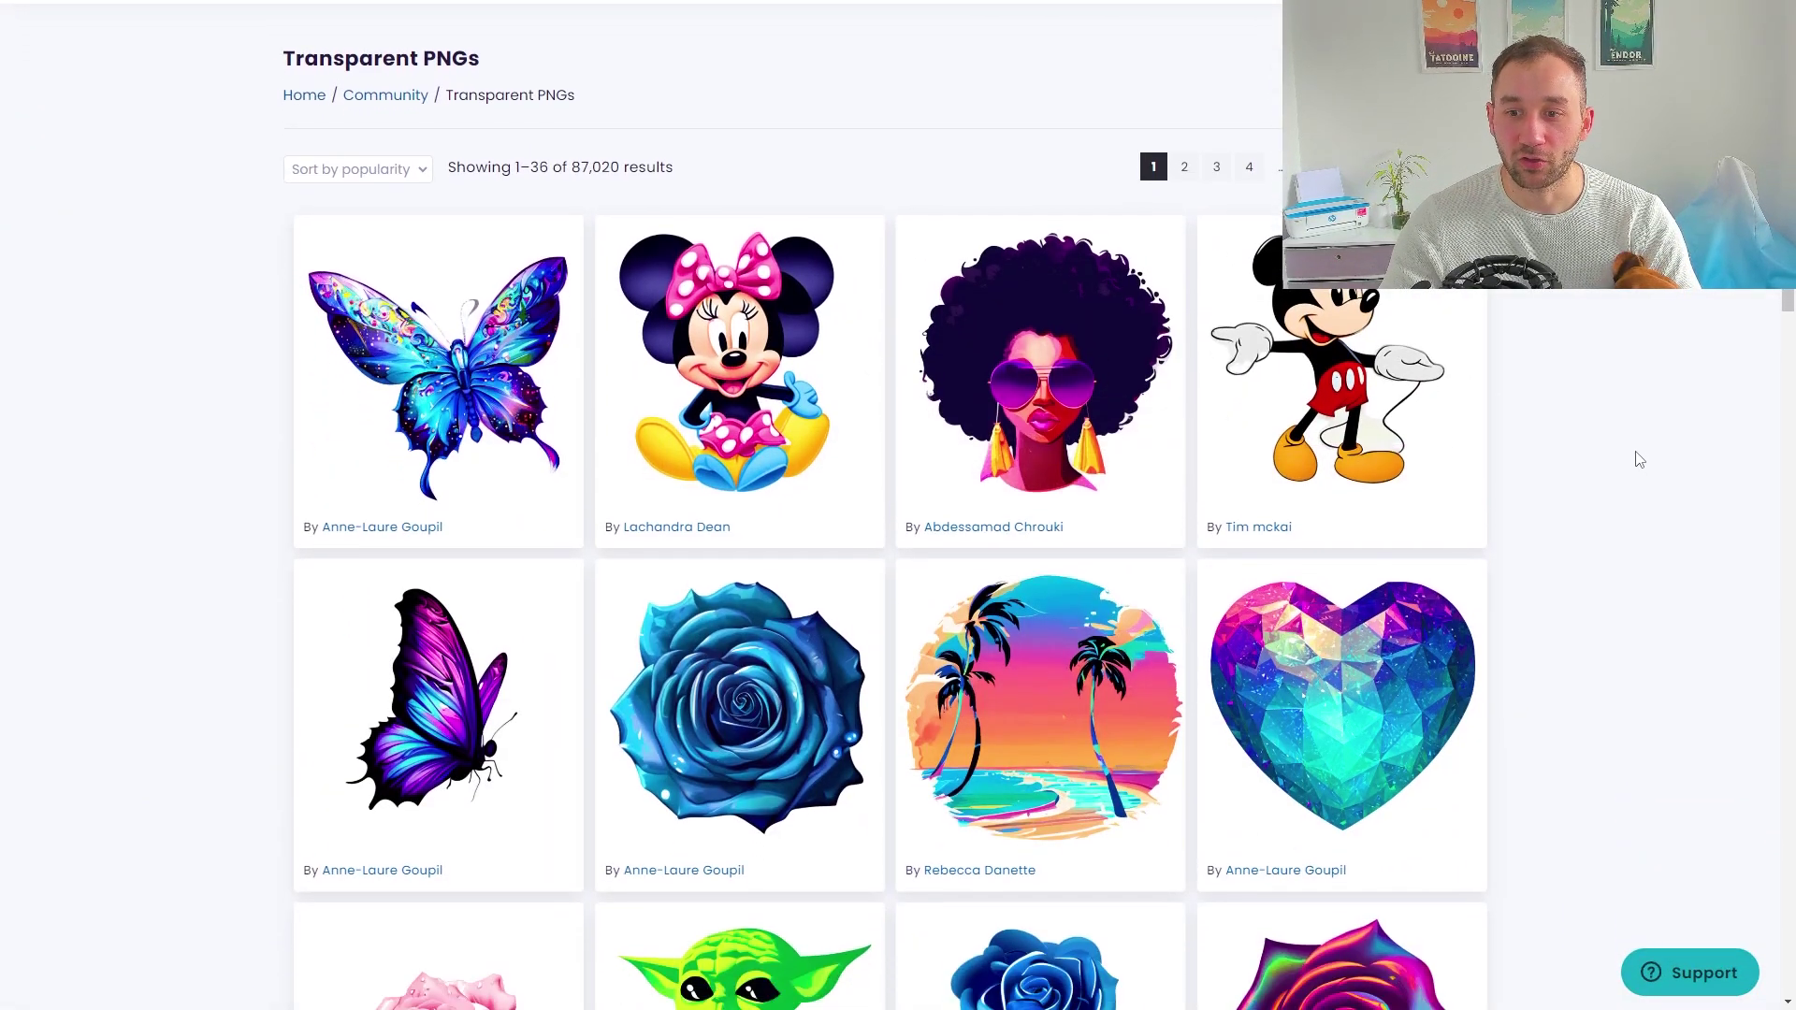
scroll(1603, 445, down, 5)
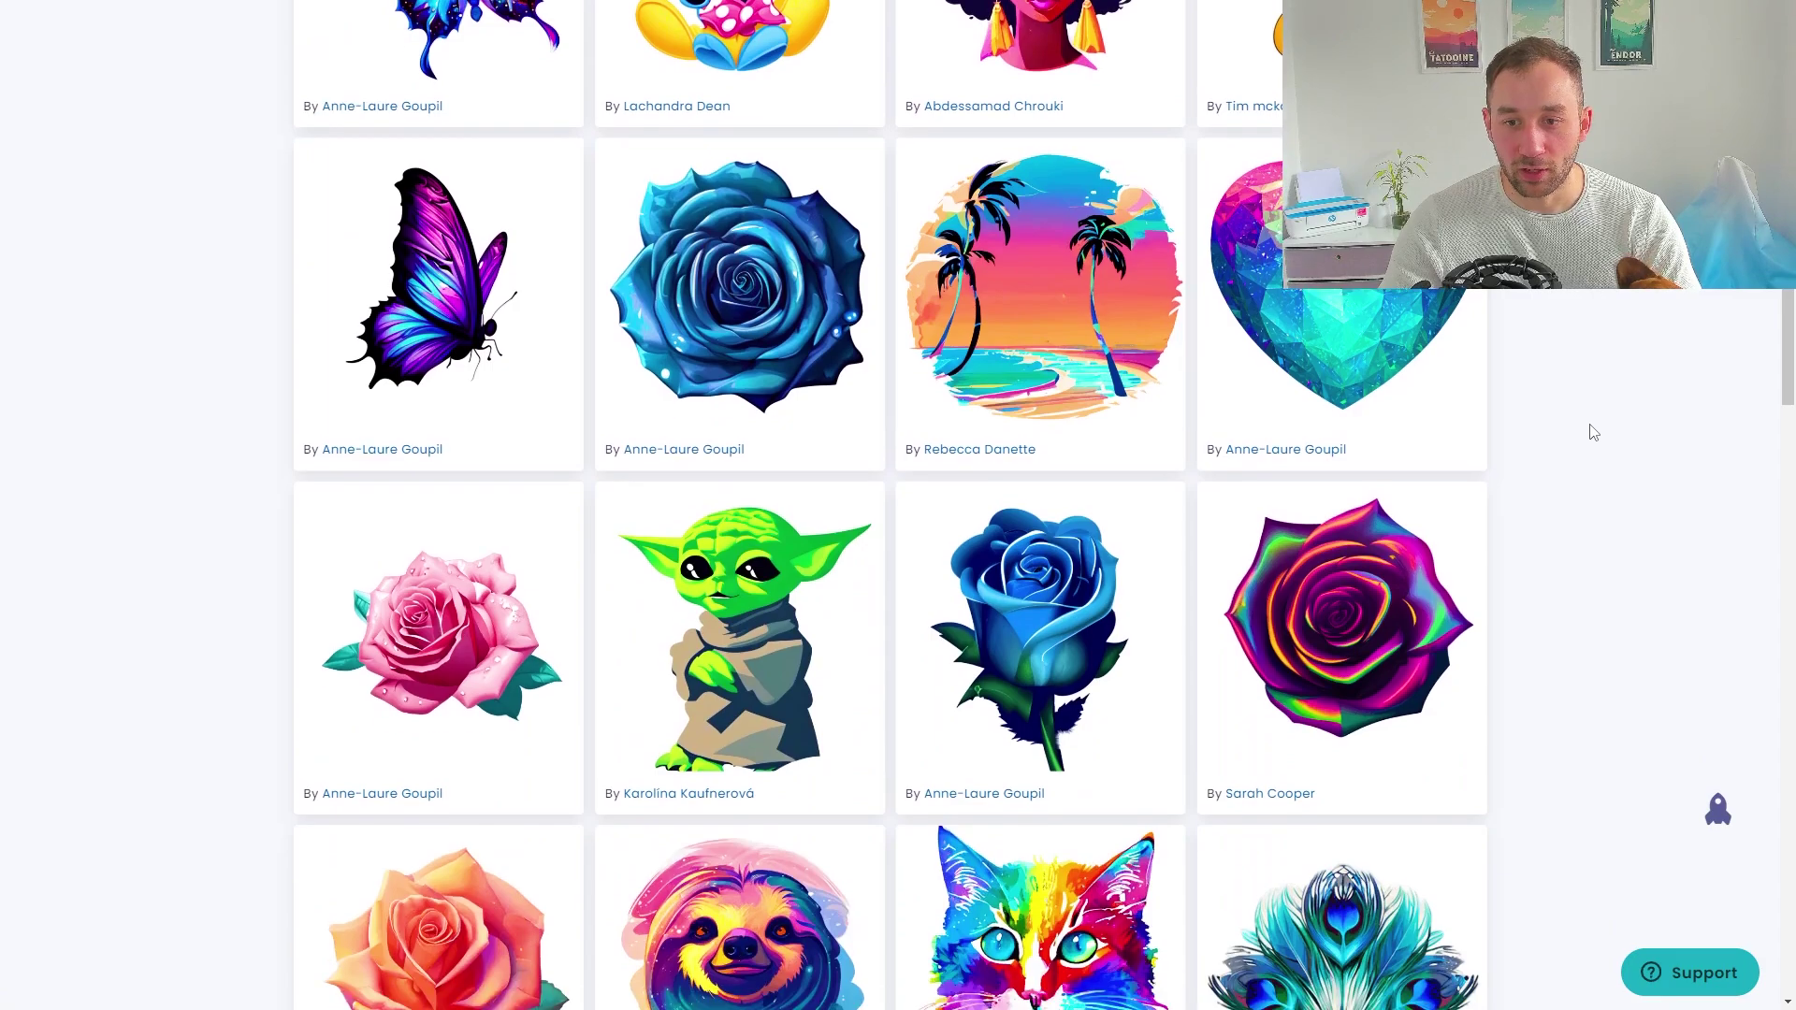
scroll(1590, 430, down, 5)
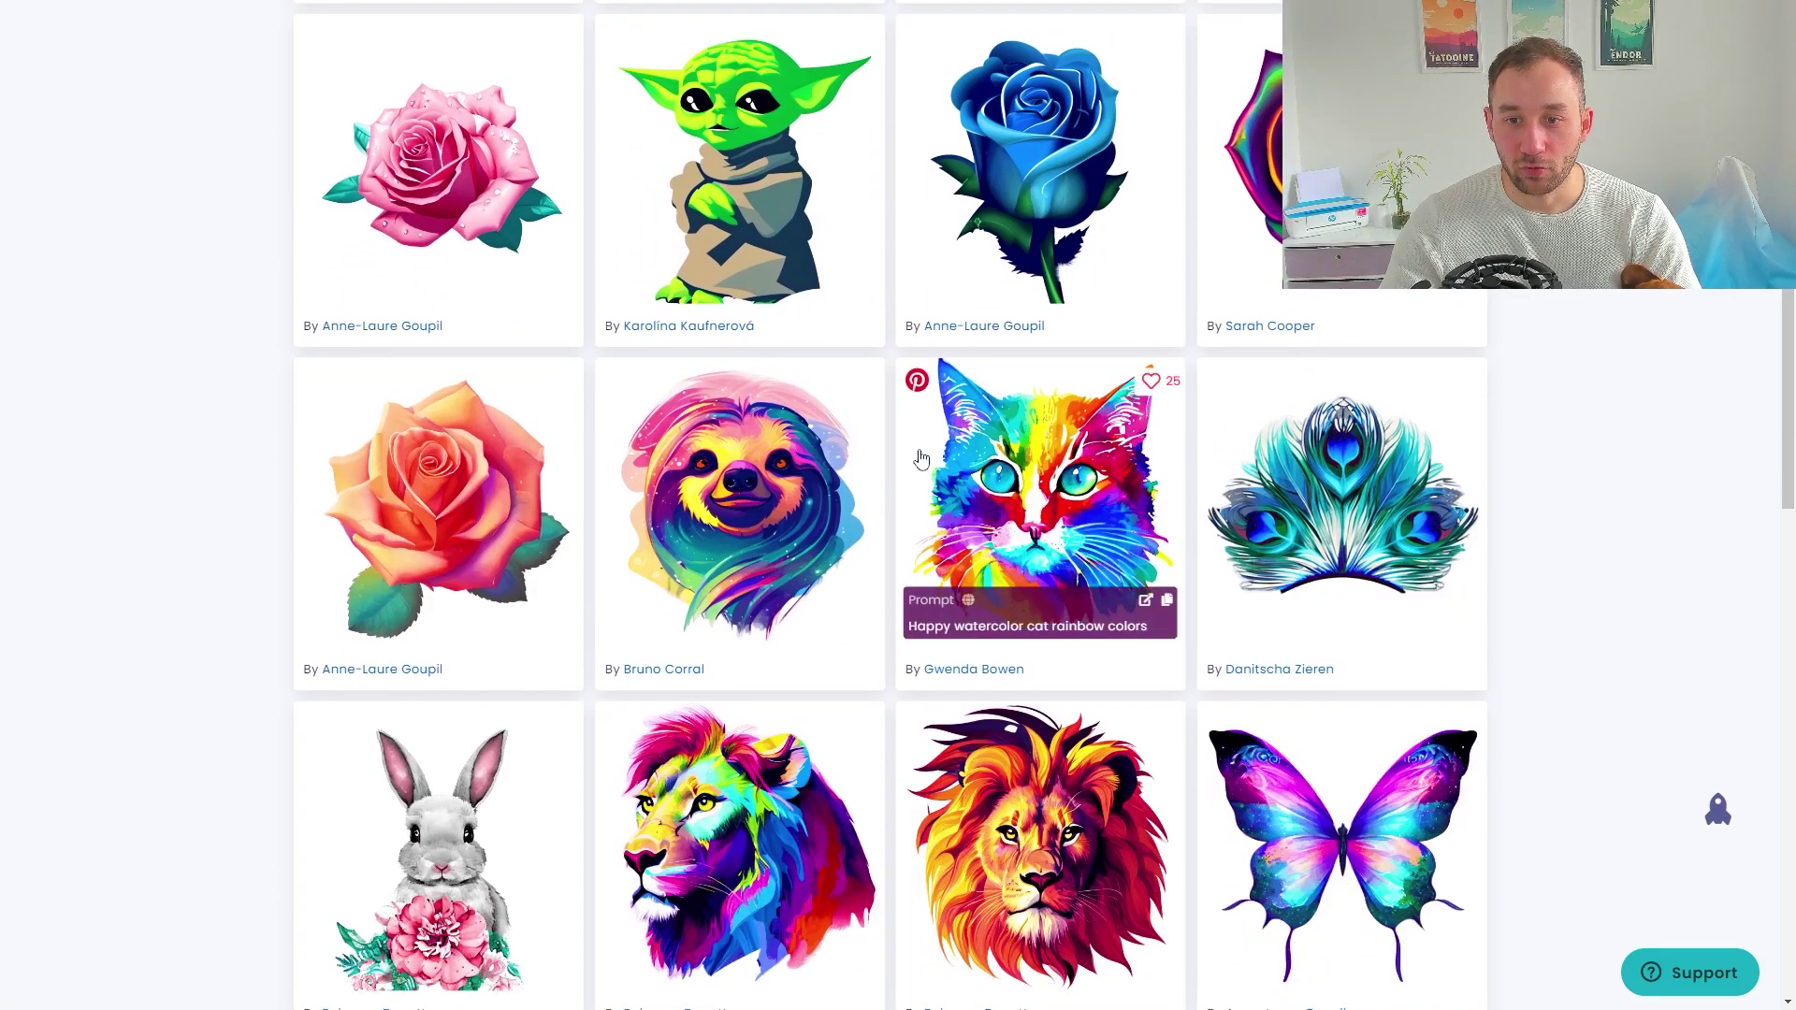
scroll(433, 494, down, 1)
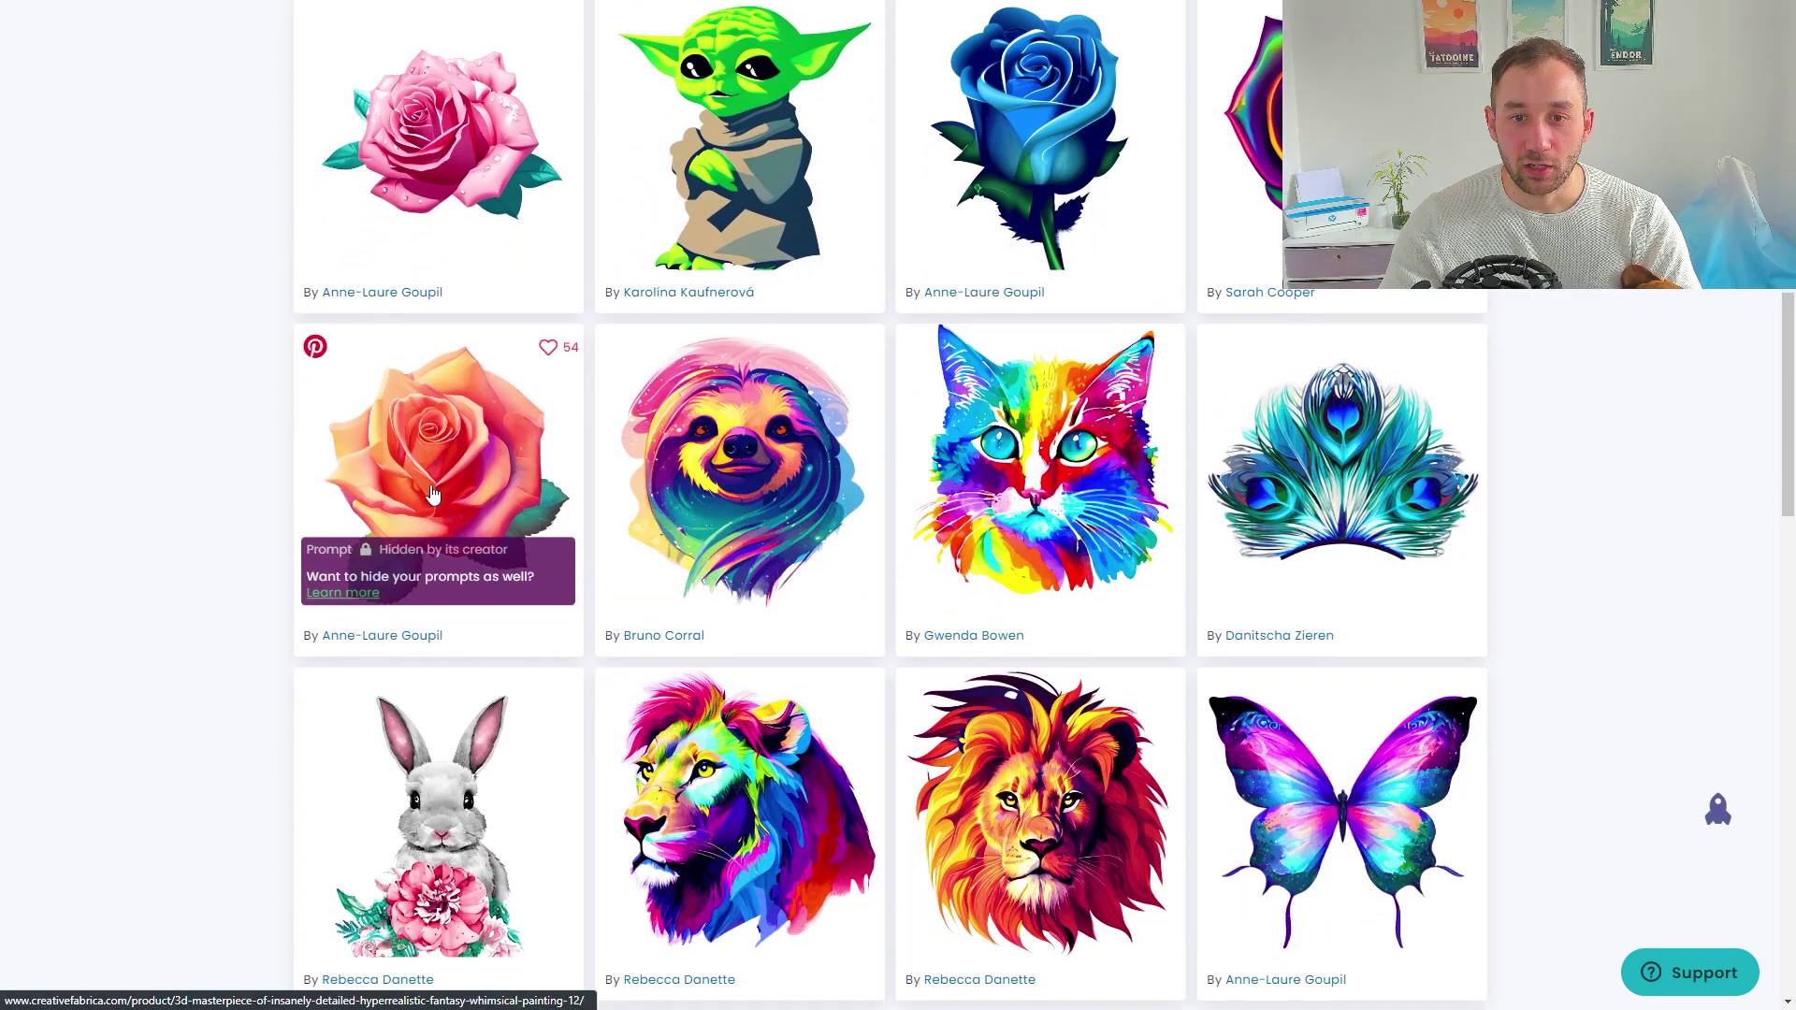
scroll(434, 494, down, 1)
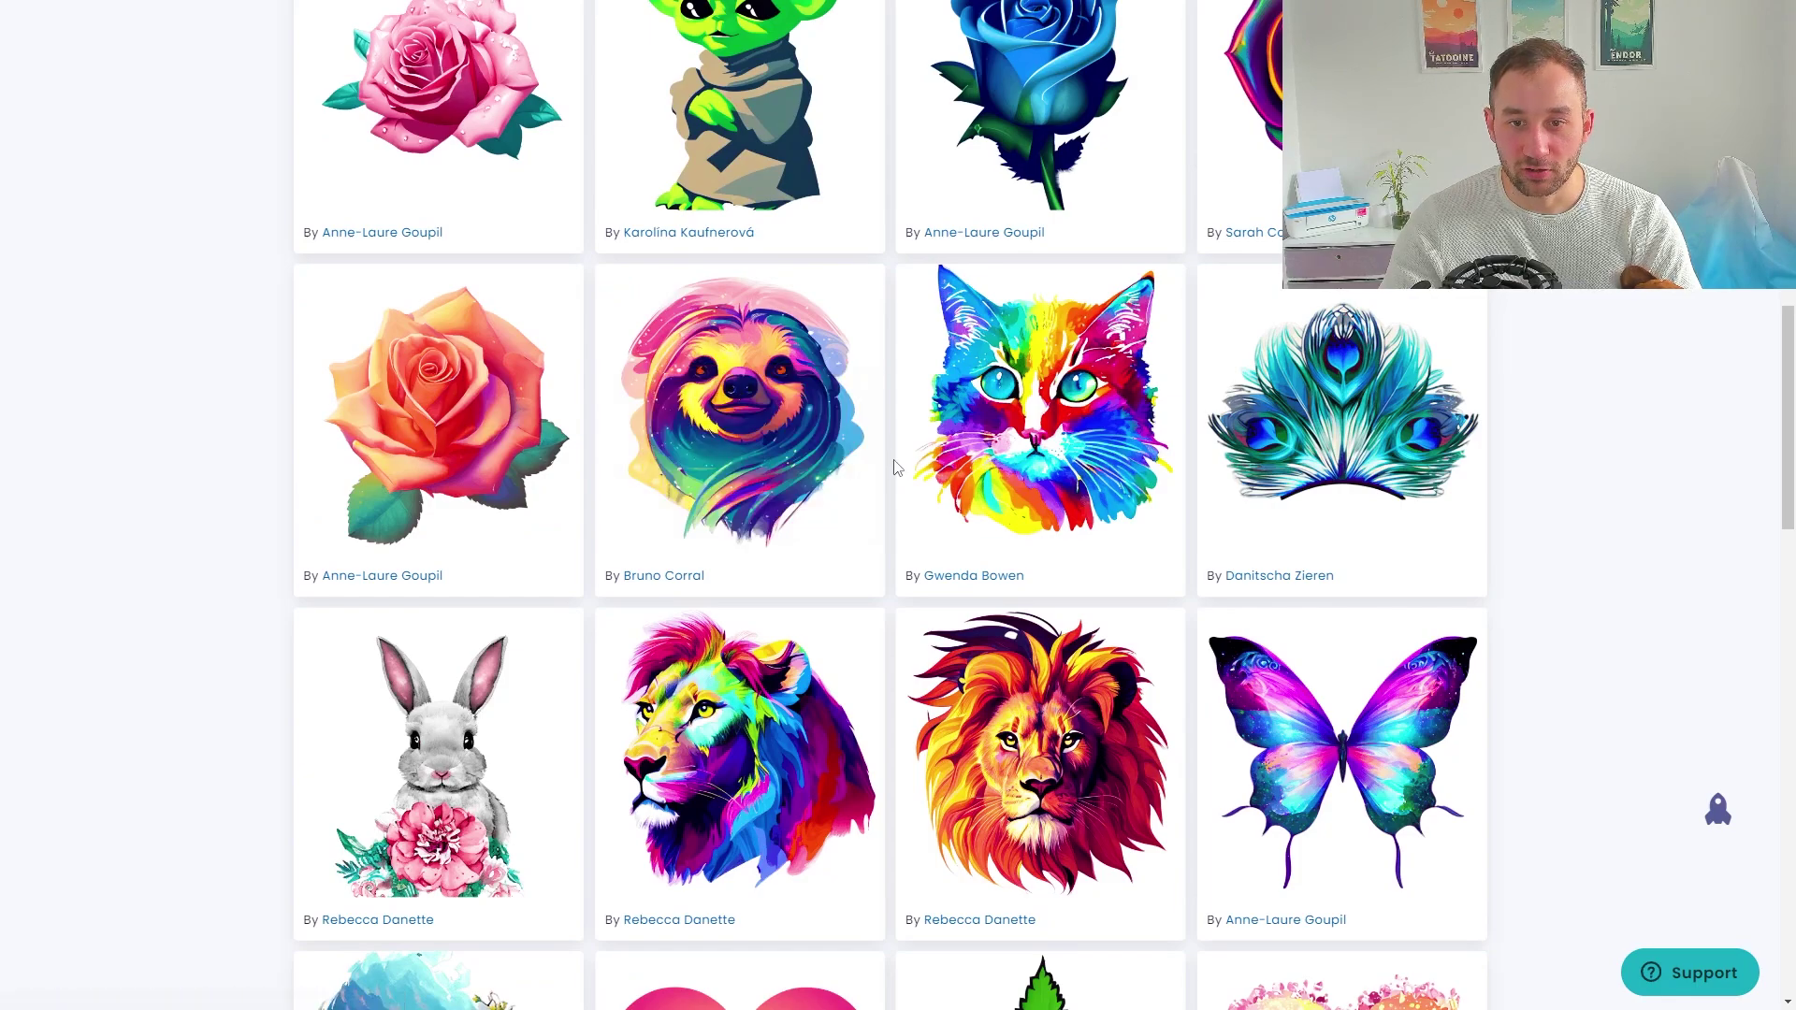
scroll(893, 466, up, 1)
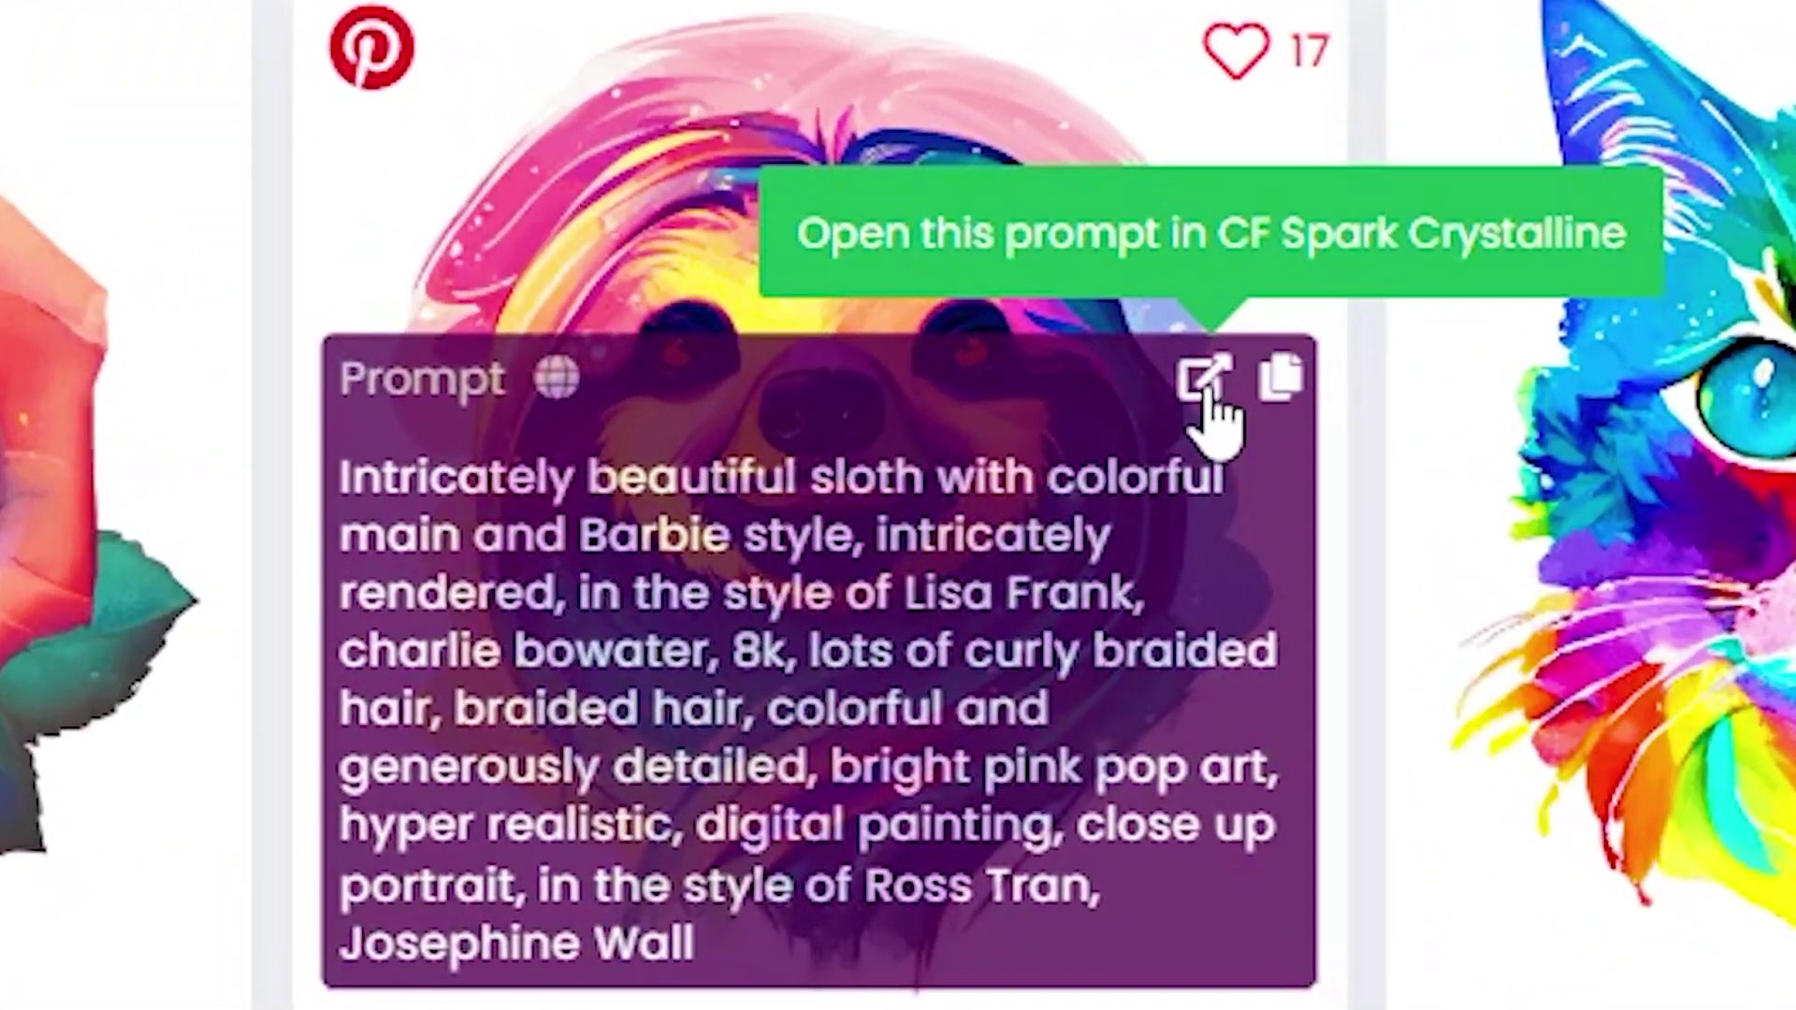
click(1204, 383)
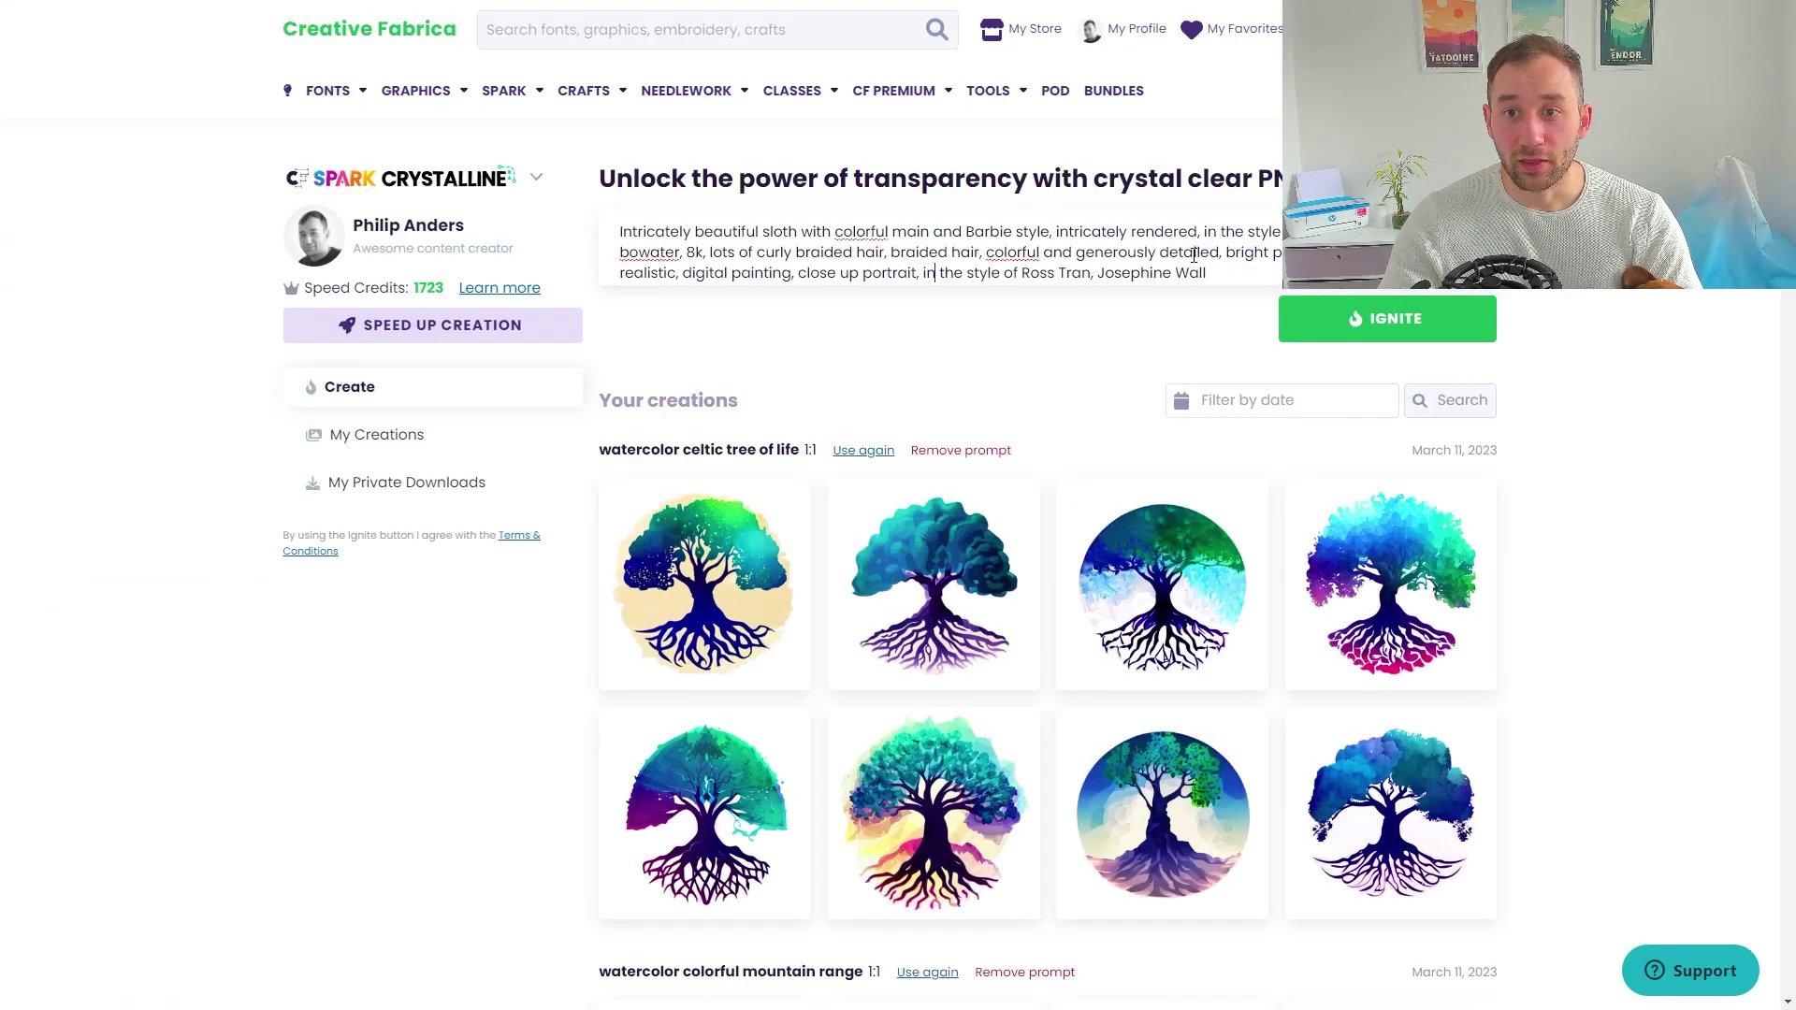
Step: Replace the word "sloth" in the copied prompt with "Wolf"
drag(1224, 267, 622, 224)
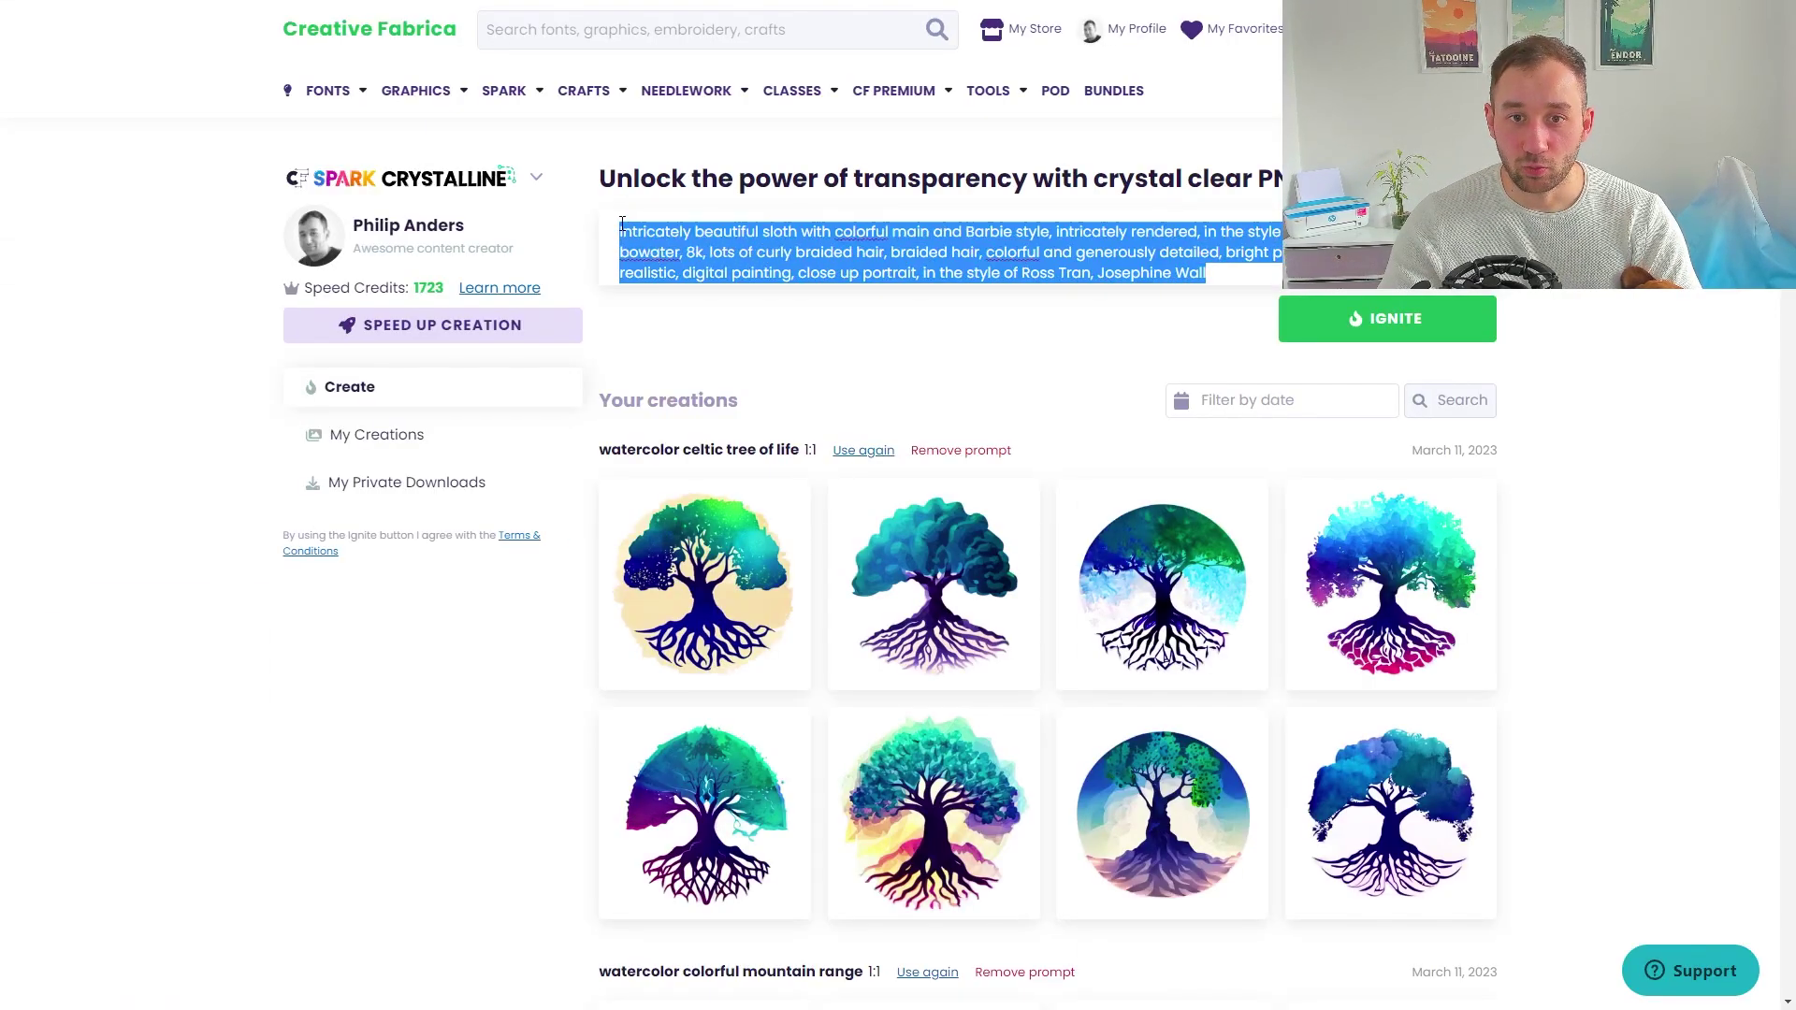
click(712, 232)
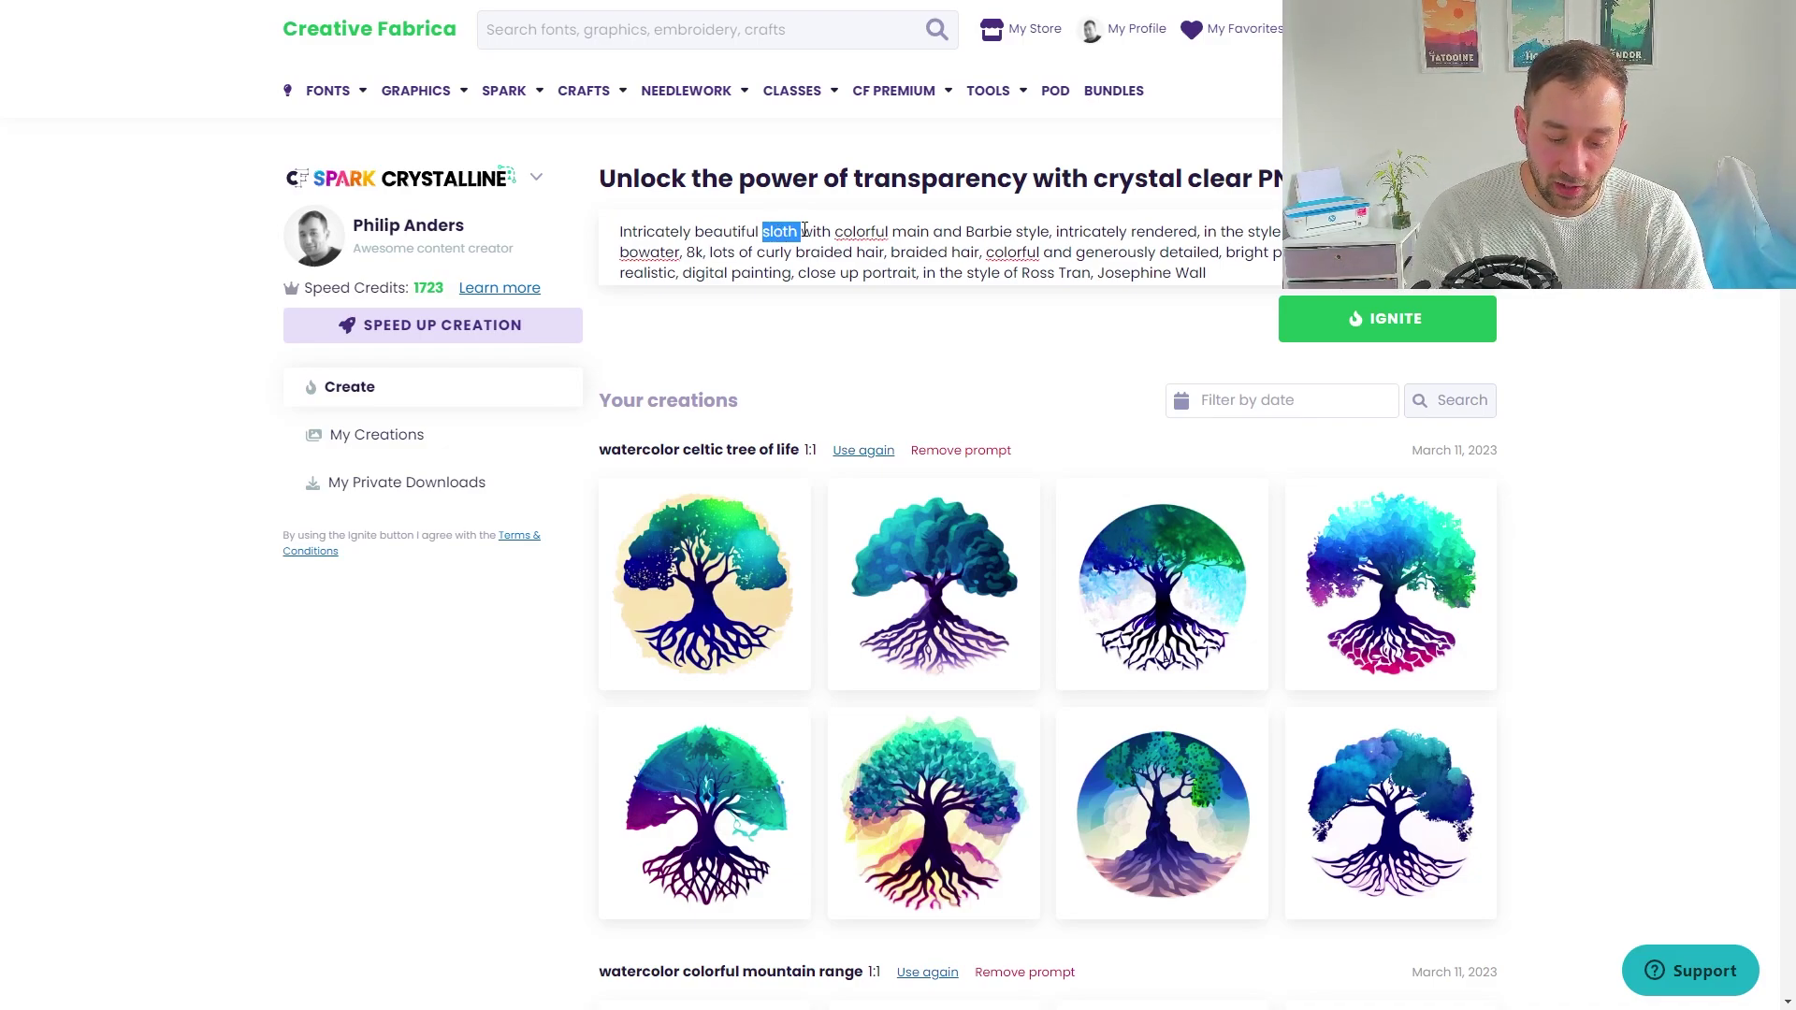
text(Wolf)
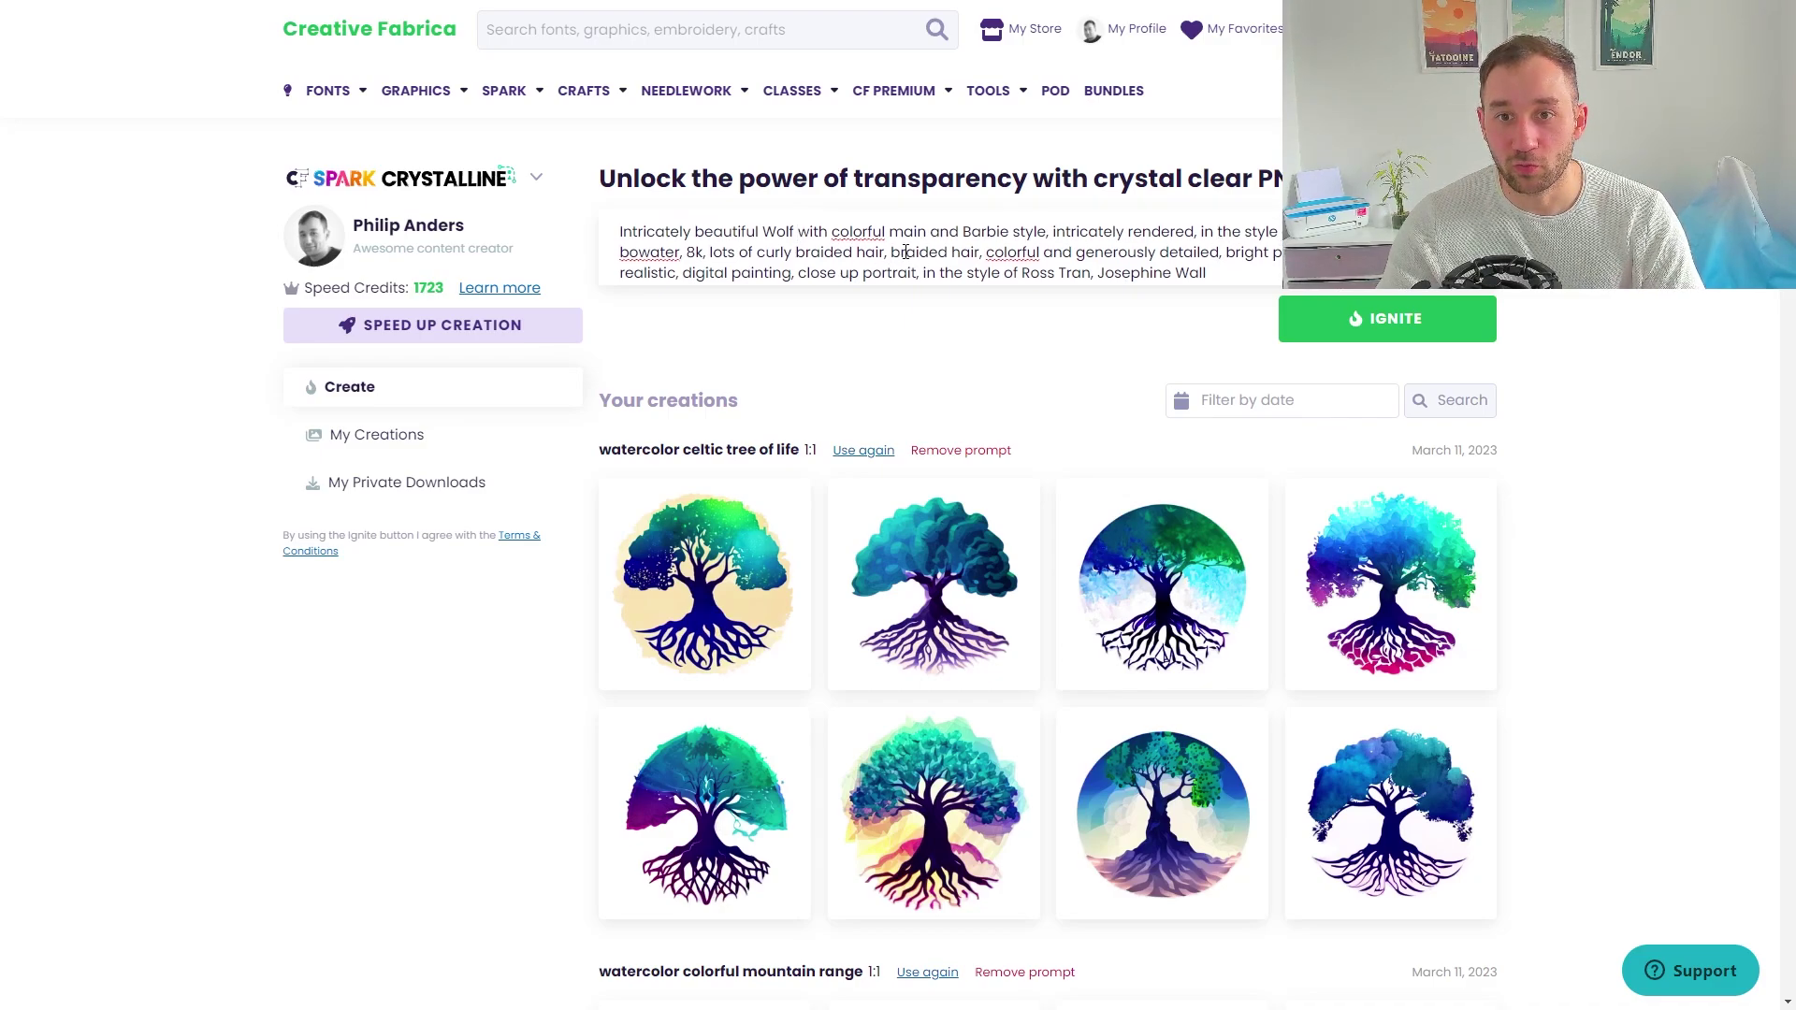
Step: Remove "and Barbie style" from the wolf prompt so it reads "colorful main, intricately rendered"
scroll(973, 260, down, 1)
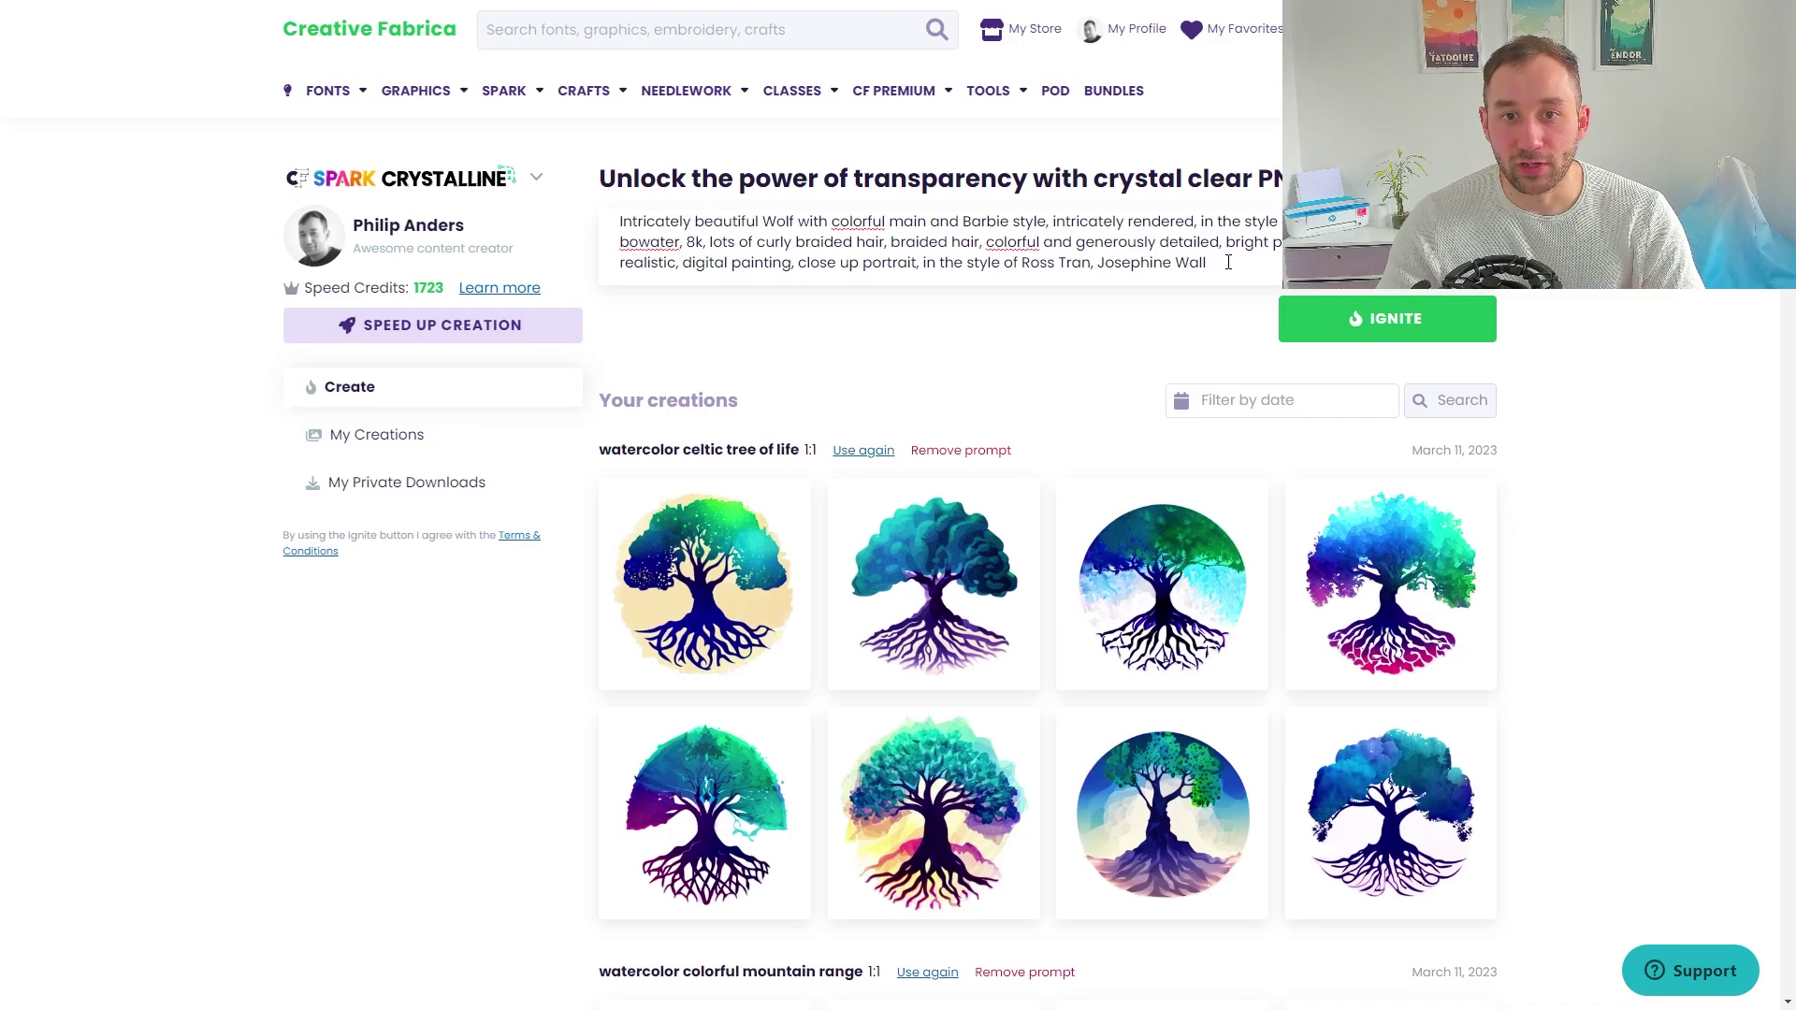
scroll(811, 271, up, 1)
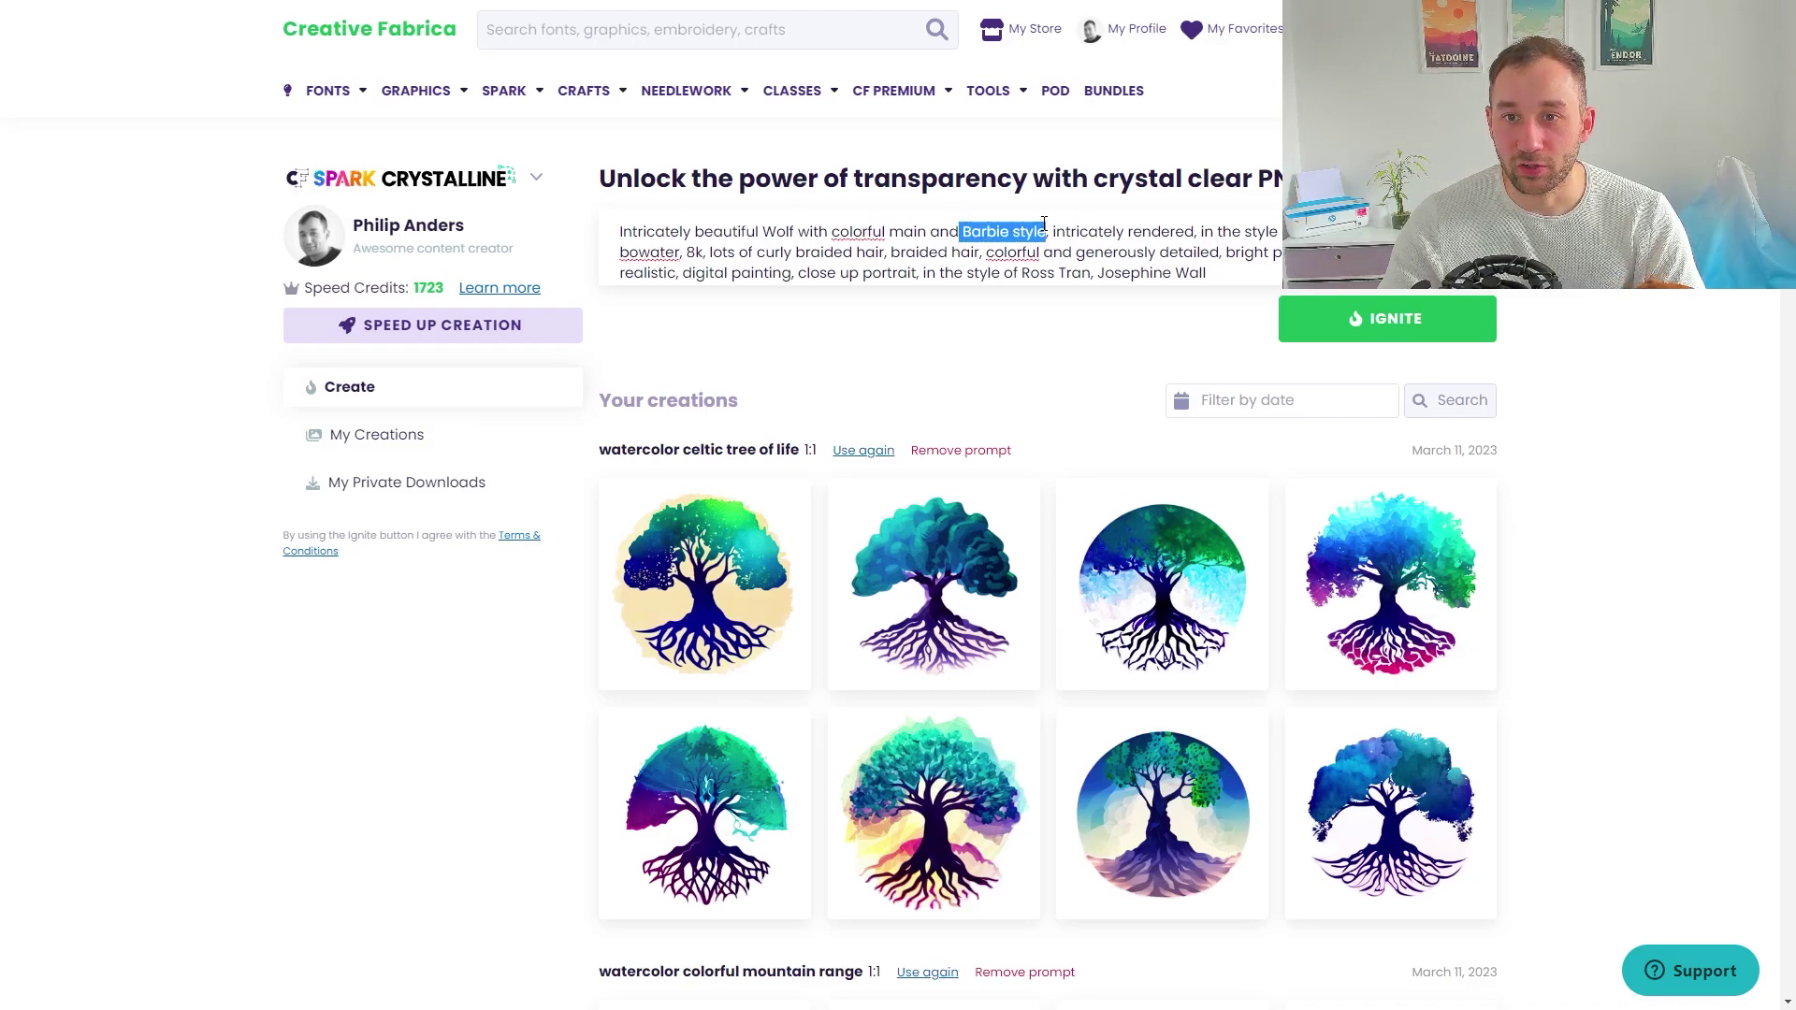
key(BackSpace)
key(BackSpace)
key(BackSpace)
key(BackSpace)
key(BackSpace)
key(BackSpace)
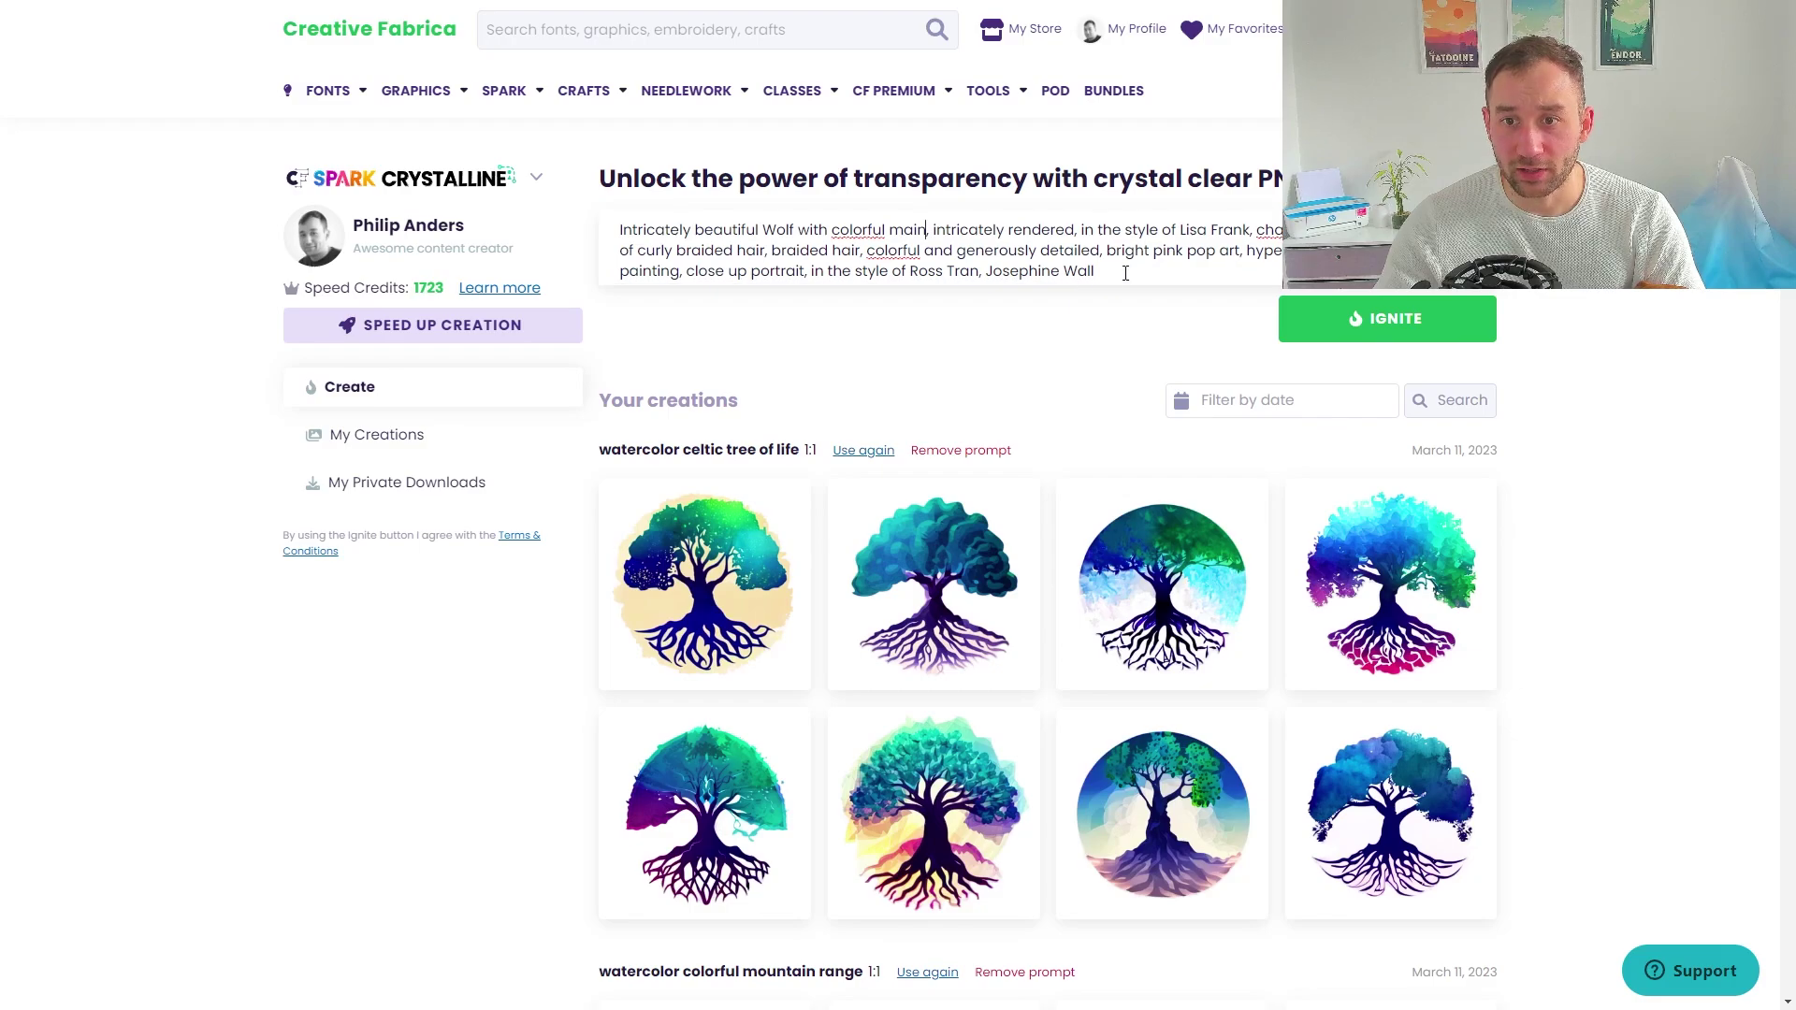
scroll(1103, 271, down, 1)
scroll(1128, 275, up, 1)
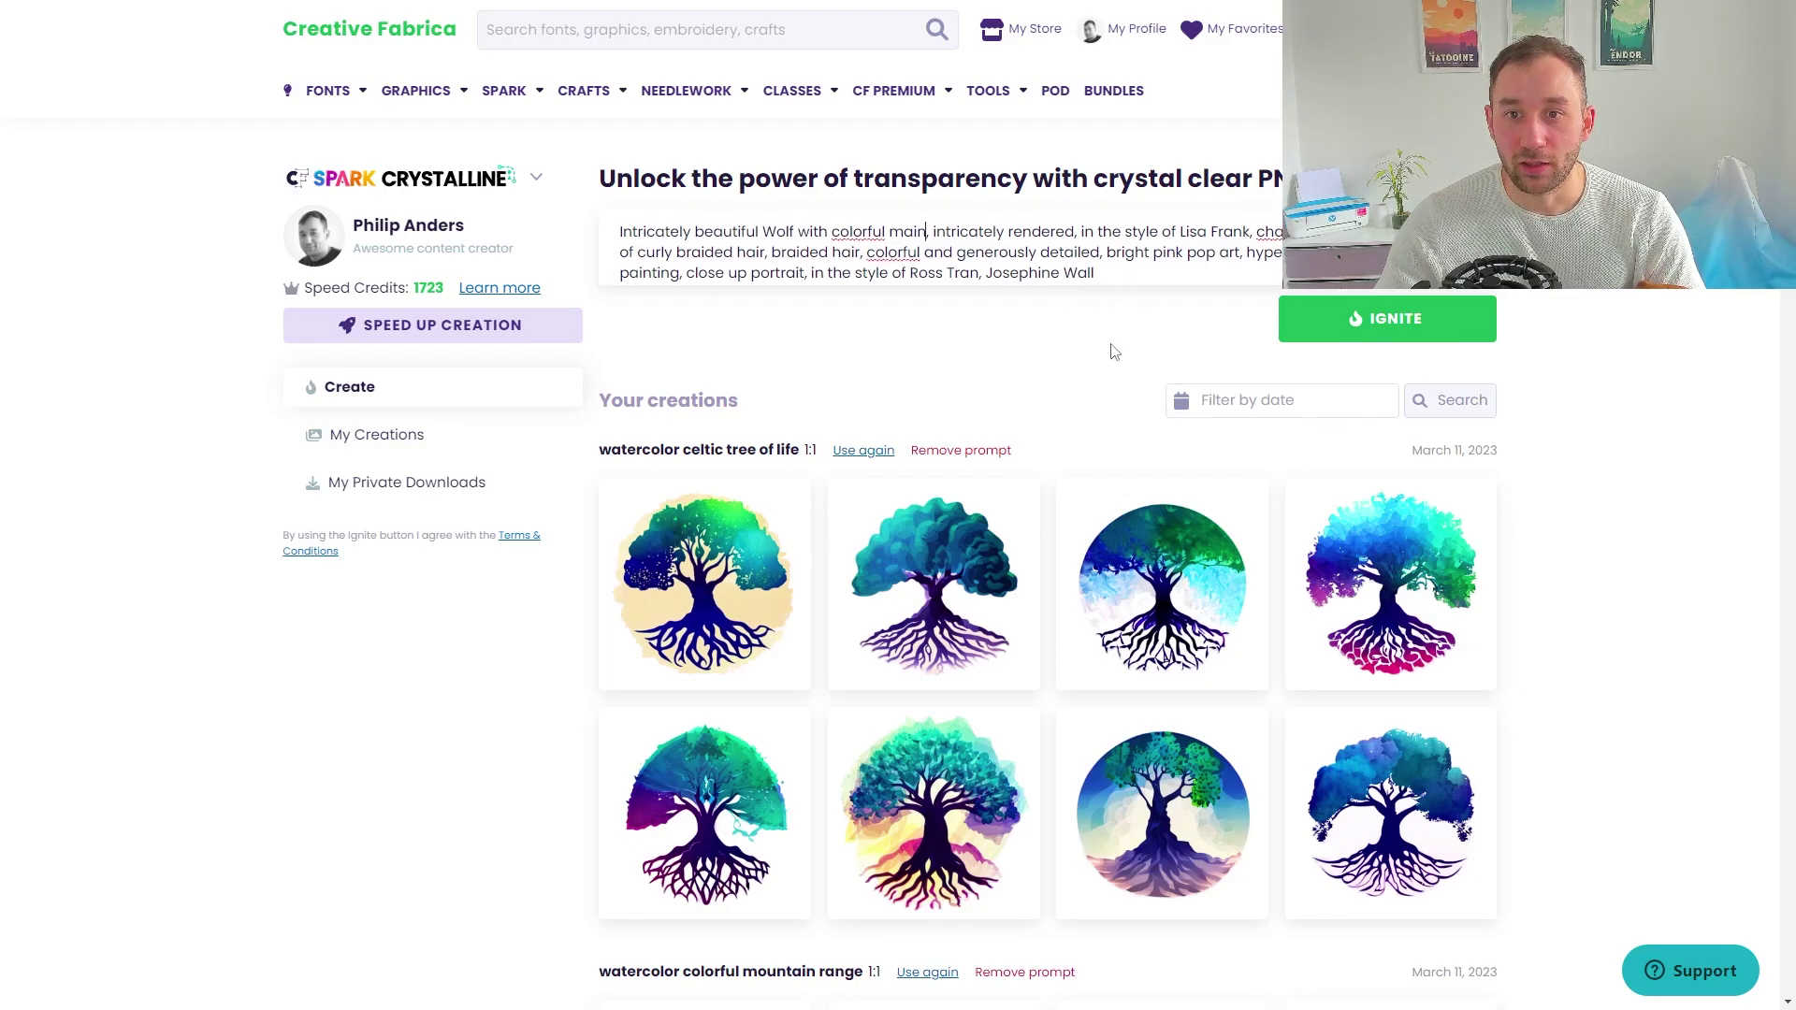
Step: Generate two batches of transparent images from the edited wolf prompt
click(1400, 321)
scroll(775, 426, down, 2)
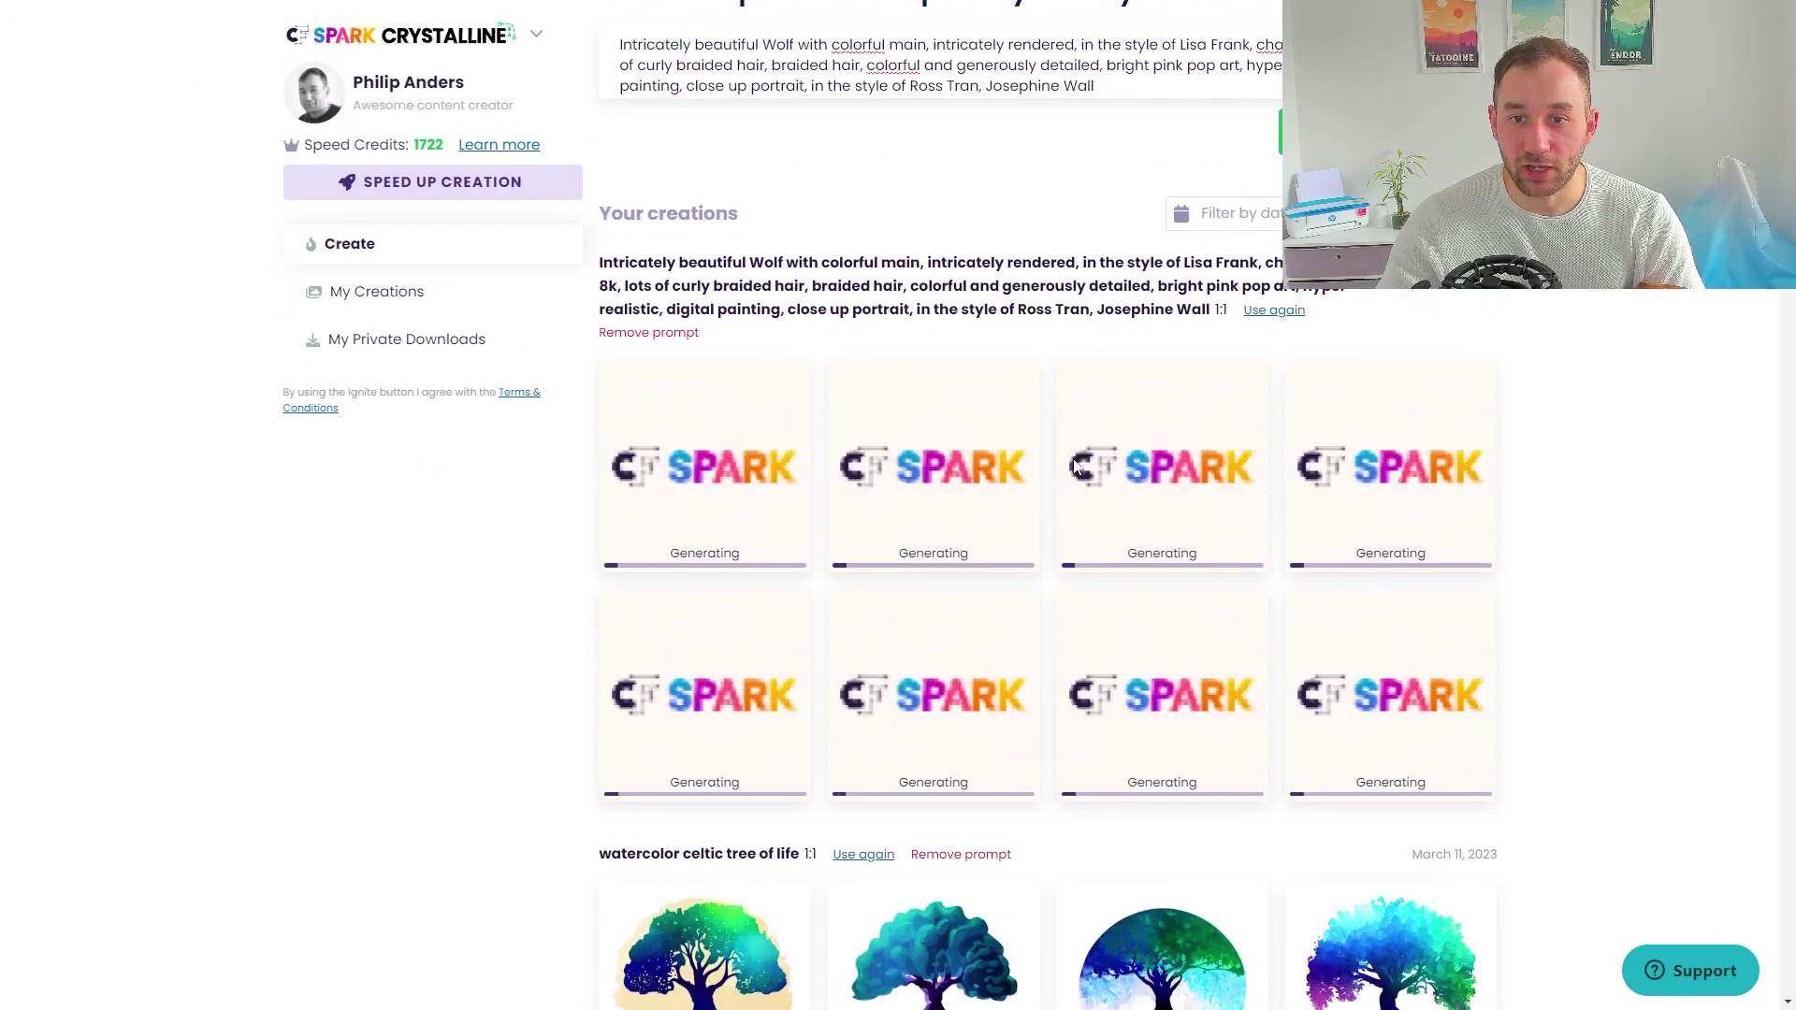
scroll(1177, 625, up, 2)
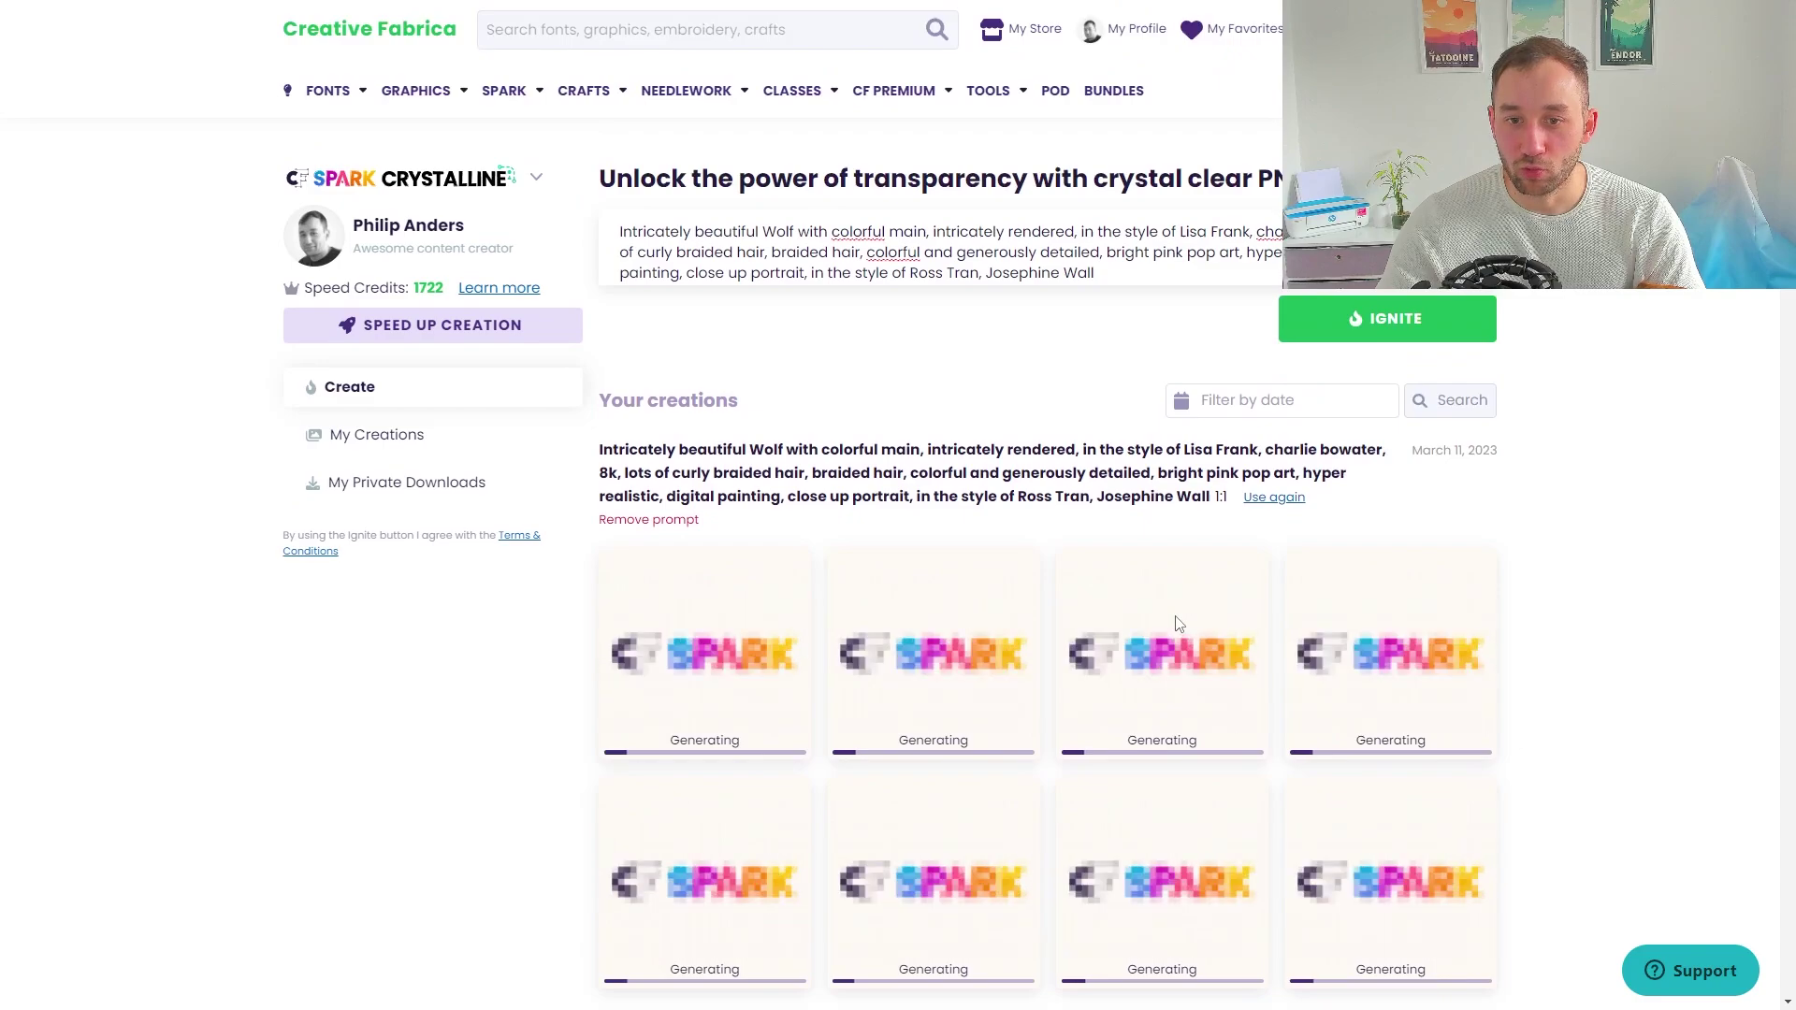
click(1379, 323)
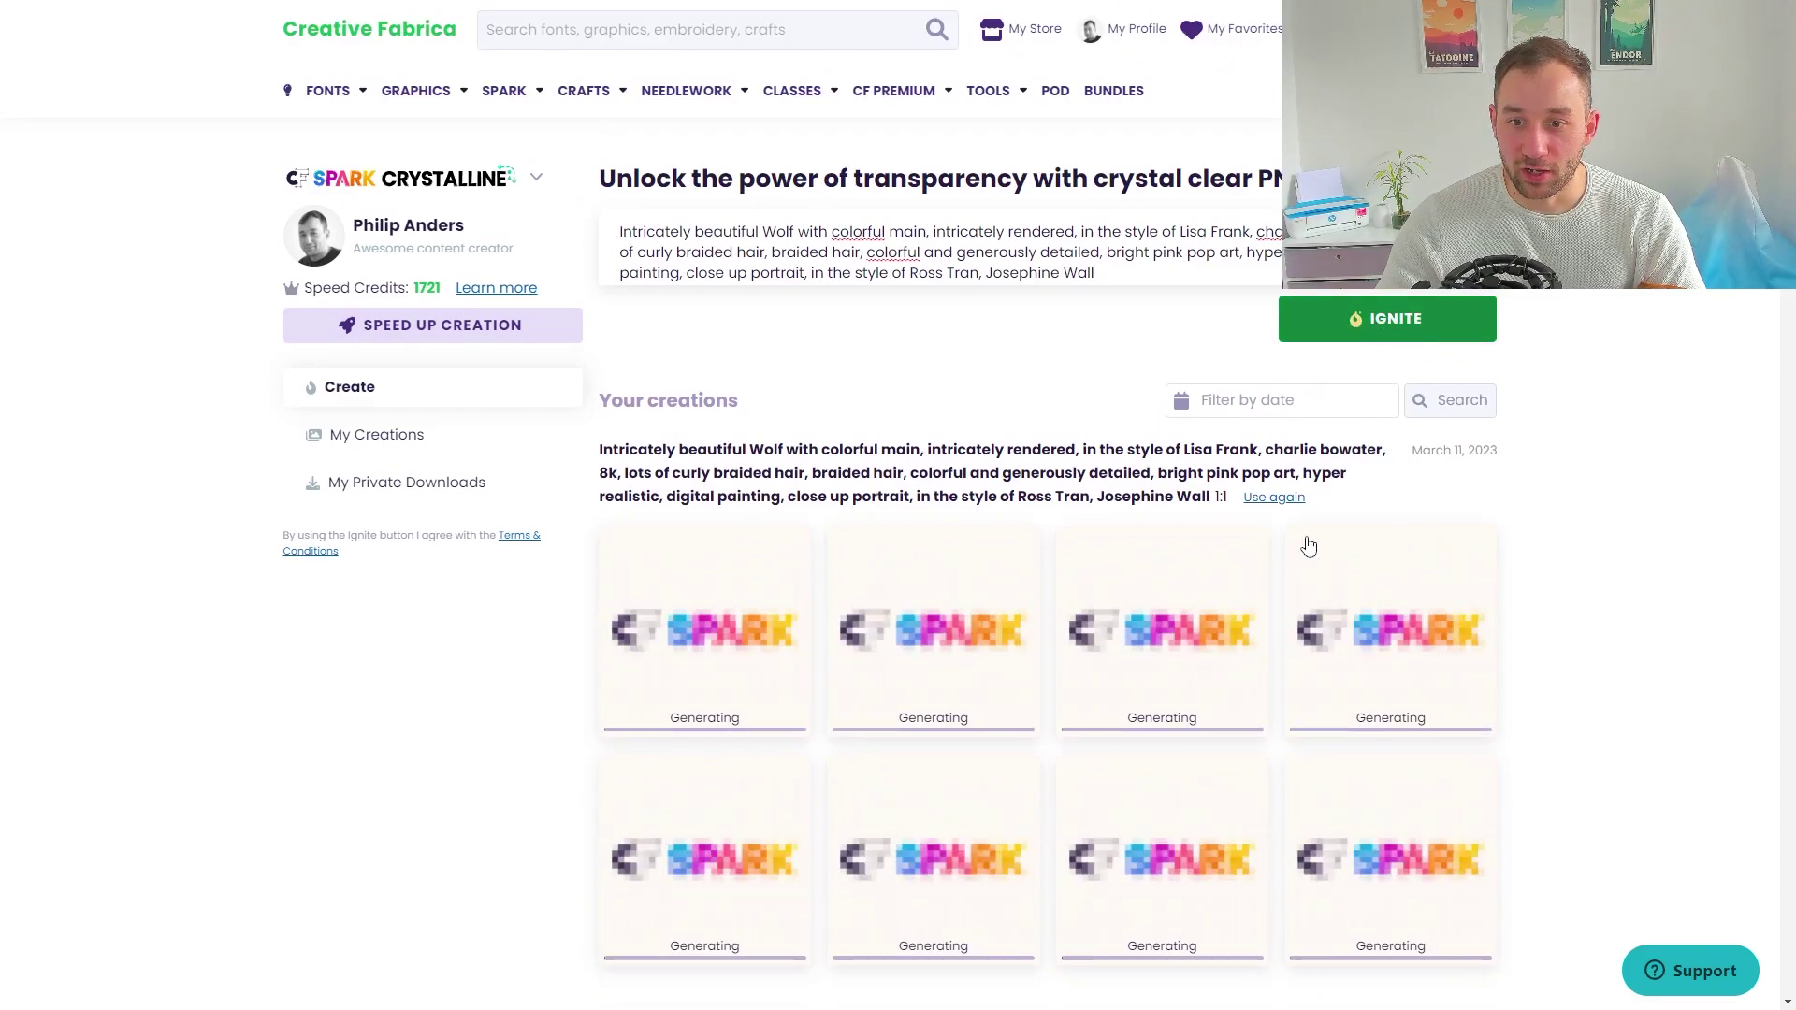
Step: Review both batches of wolf images under the creations list
scroll(1327, 533, down, 5)
scroll(1412, 552, down, 4)
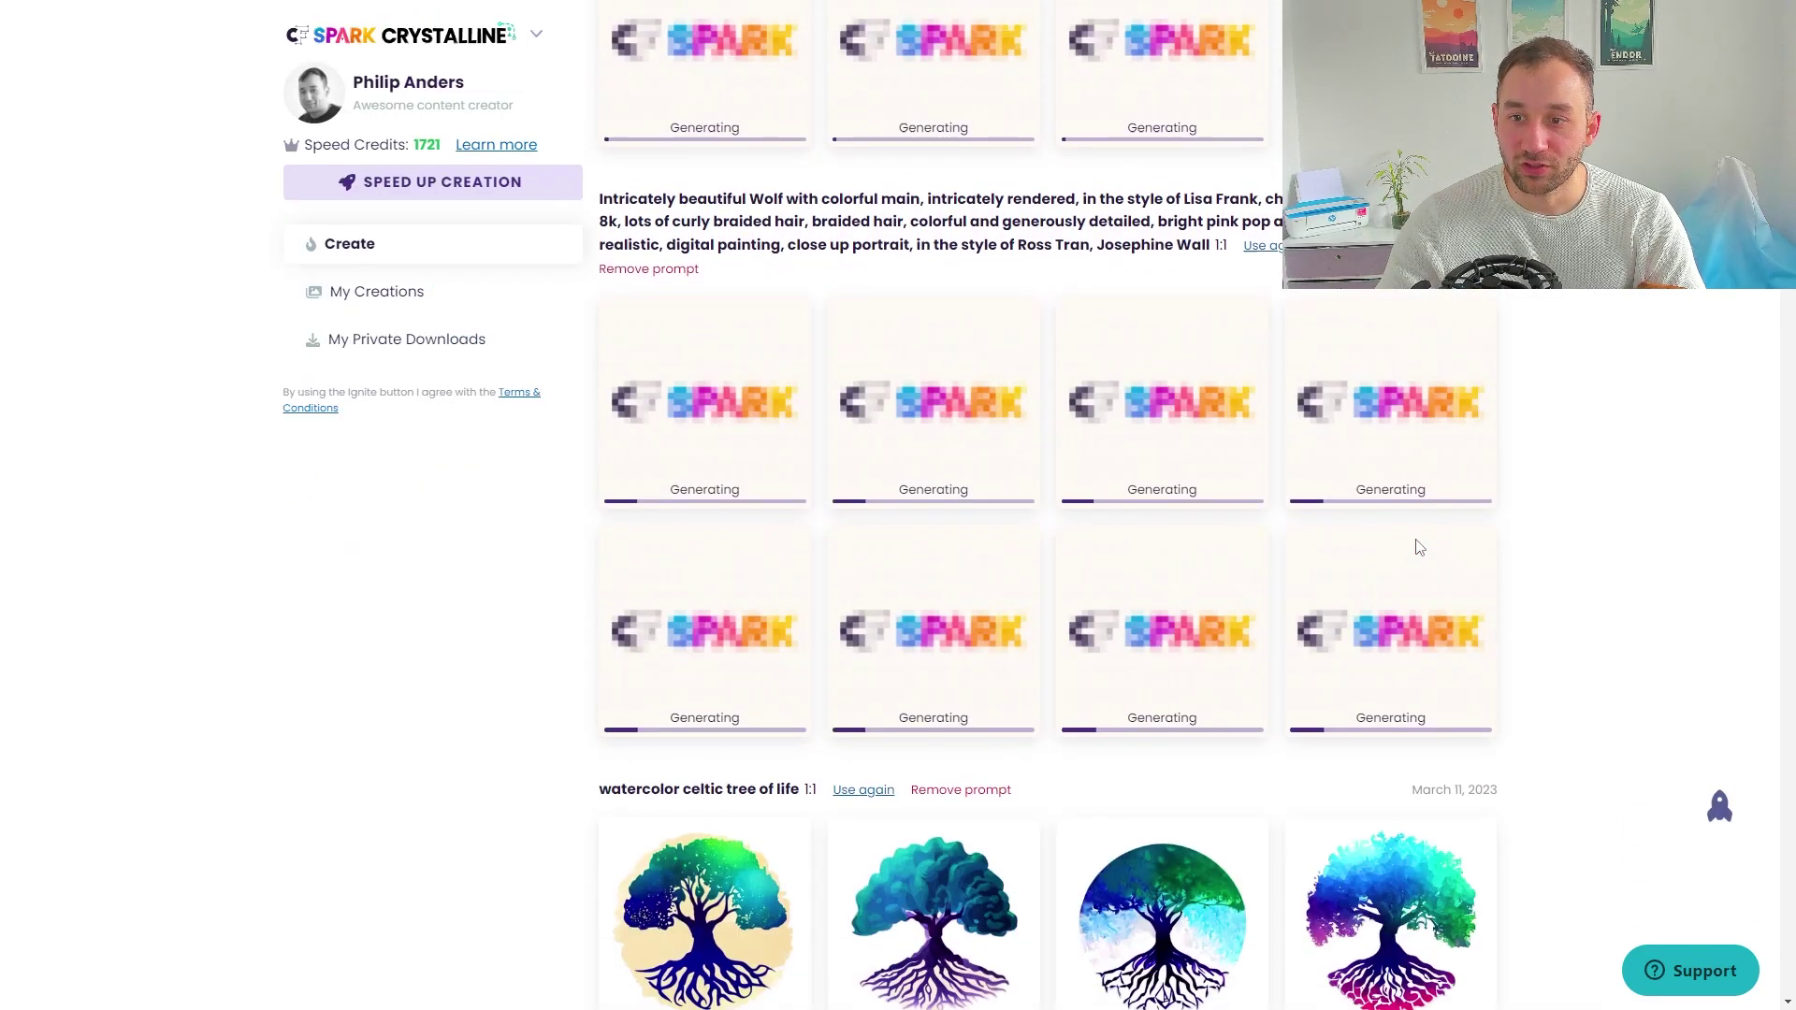
scroll(1423, 548, up, 6)
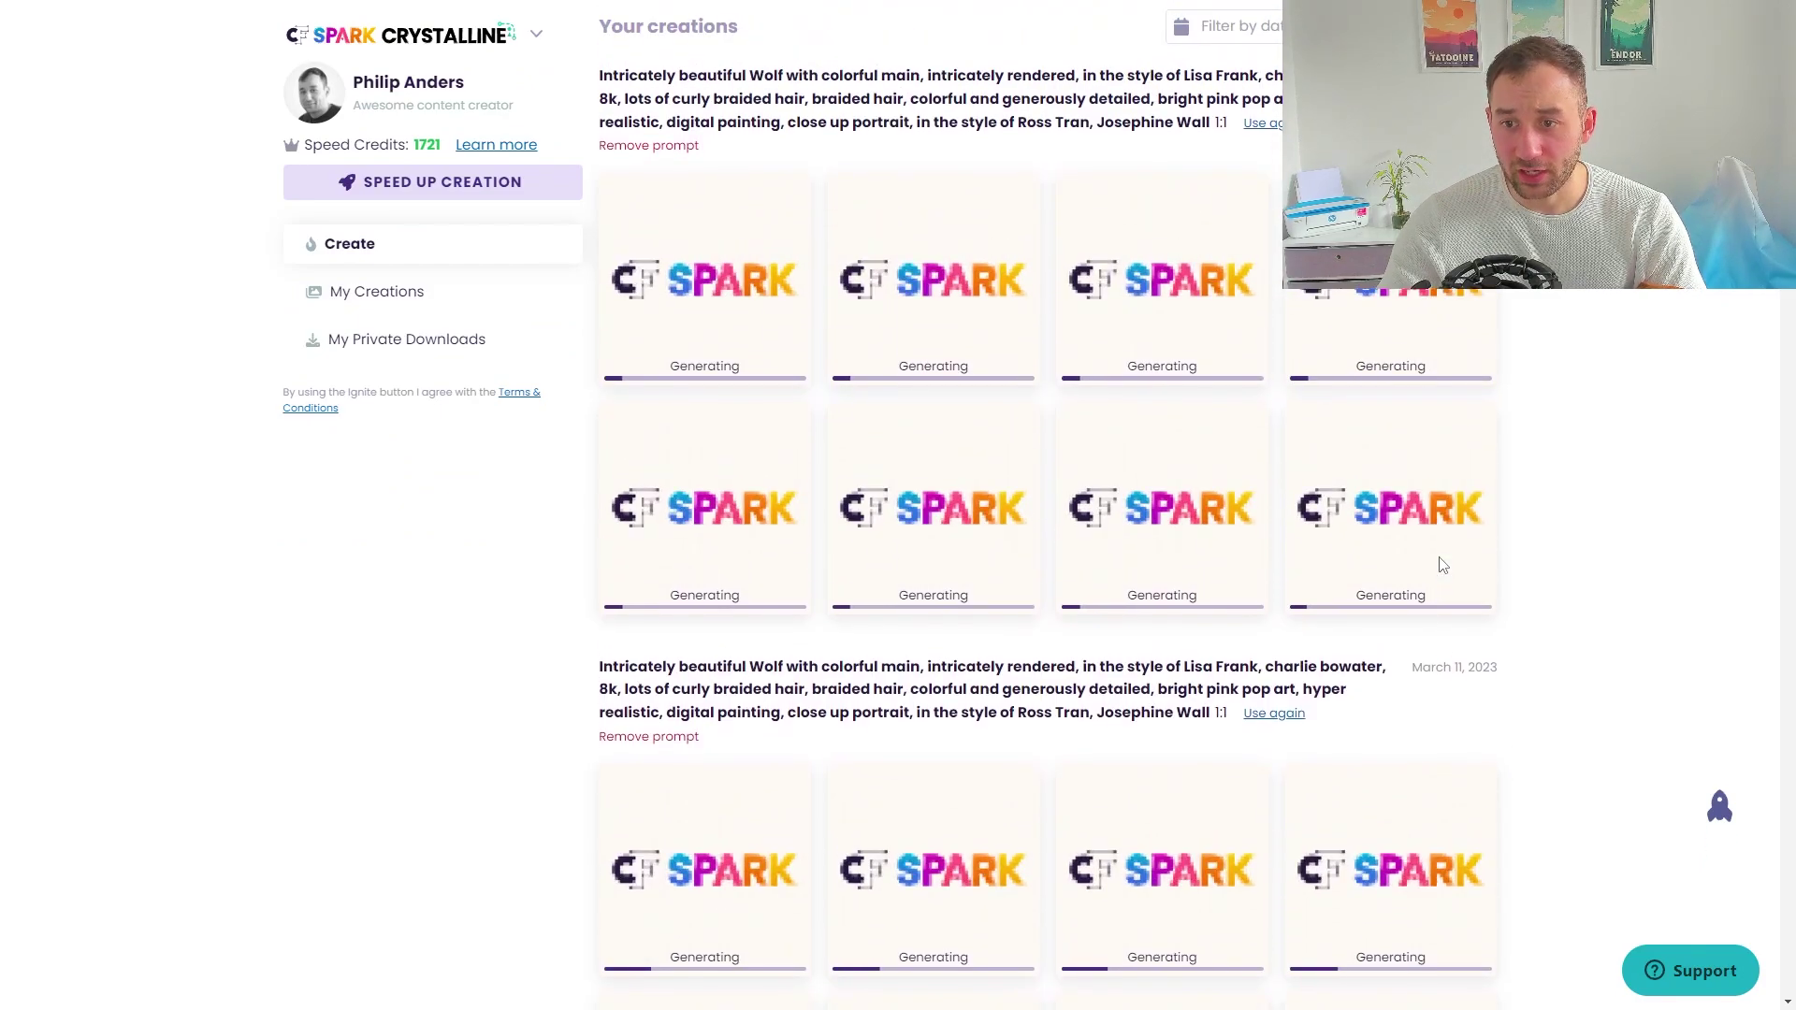
scroll(1000, 542, up, 3)
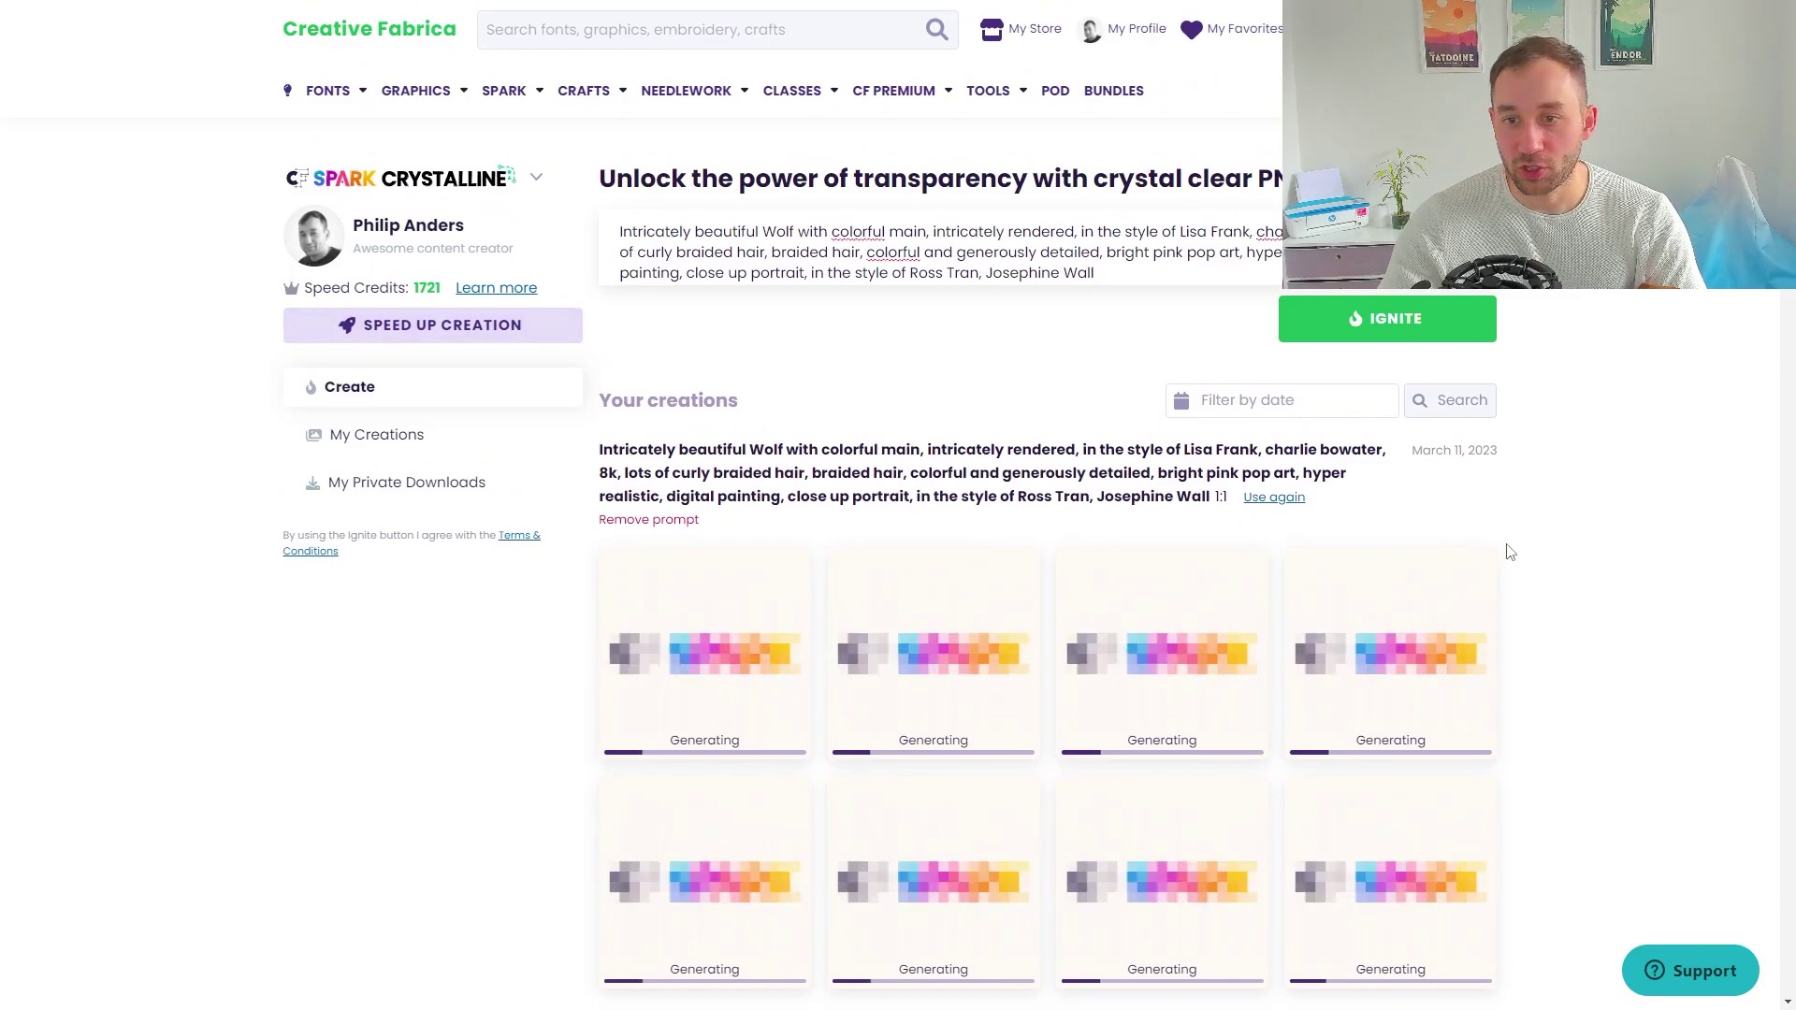
scroll(1586, 534, down, 3)
scroll(1584, 517, down, 2)
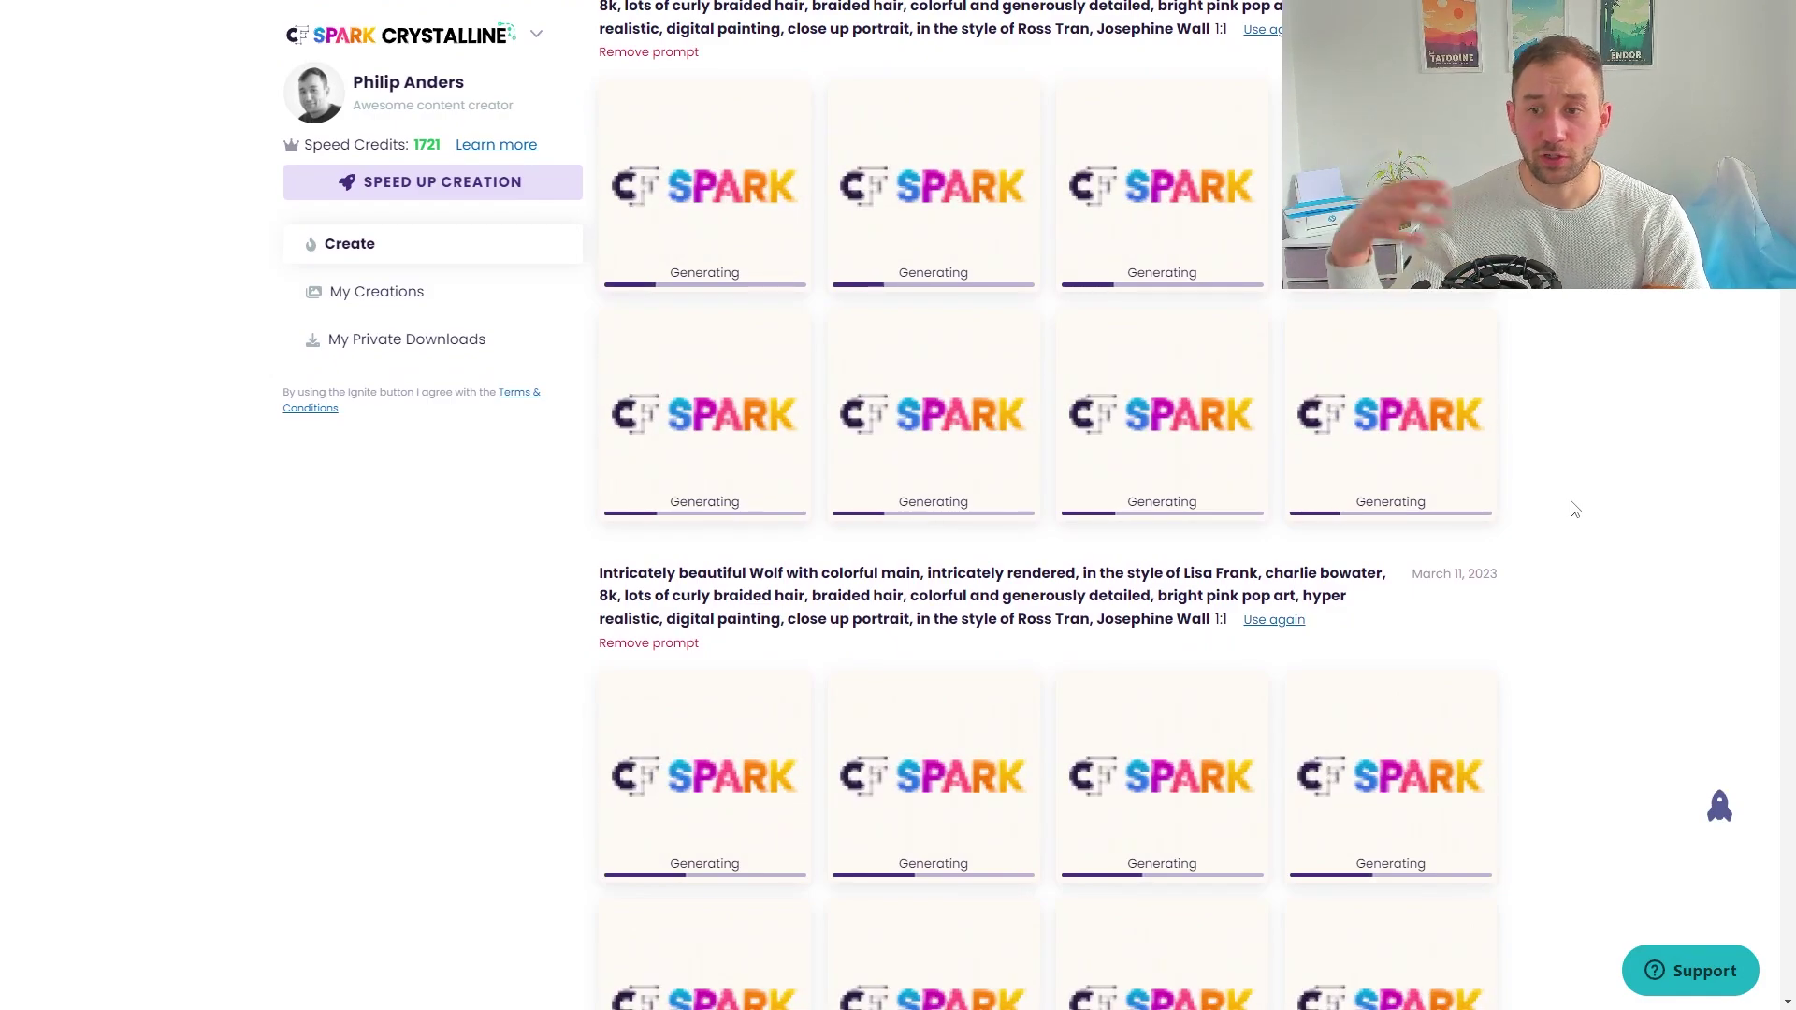
scroll(1548, 505, down, 1)
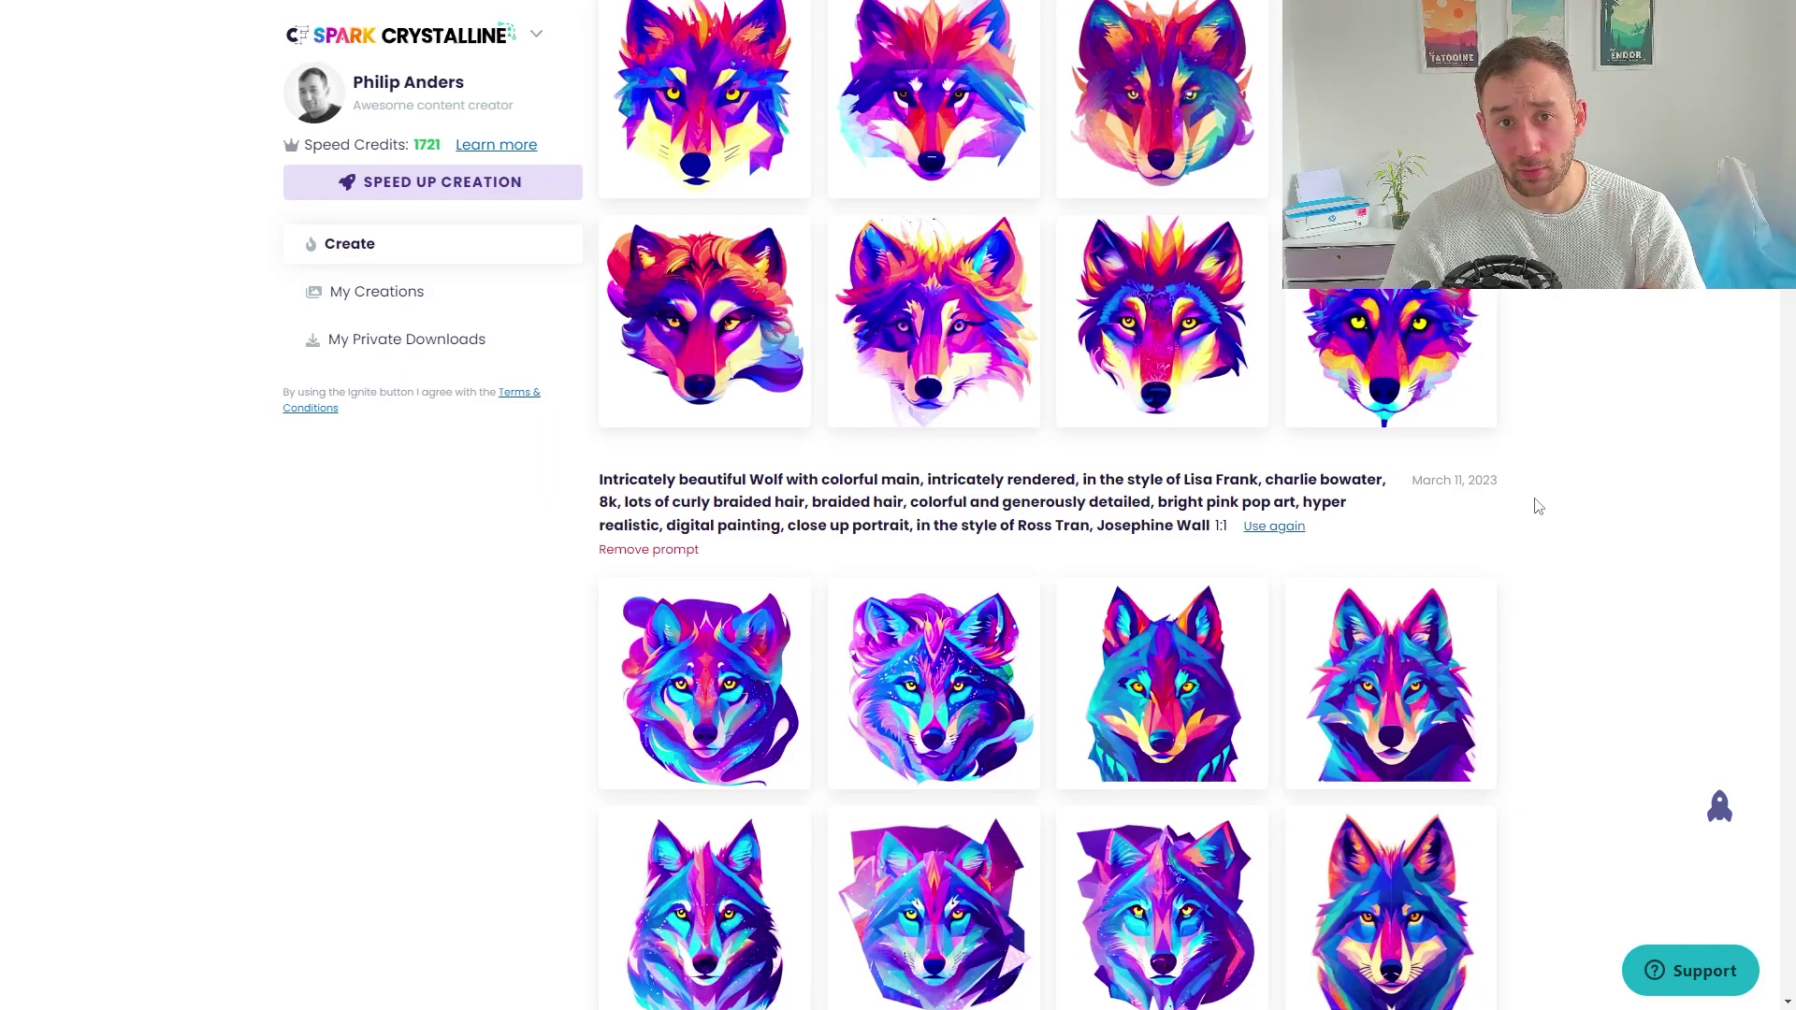
Step: Compare the wolf heads across the two generated batches to choose one for creating variations
scroll(1542, 500, down, 1)
scroll(1542, 500, up, 1)
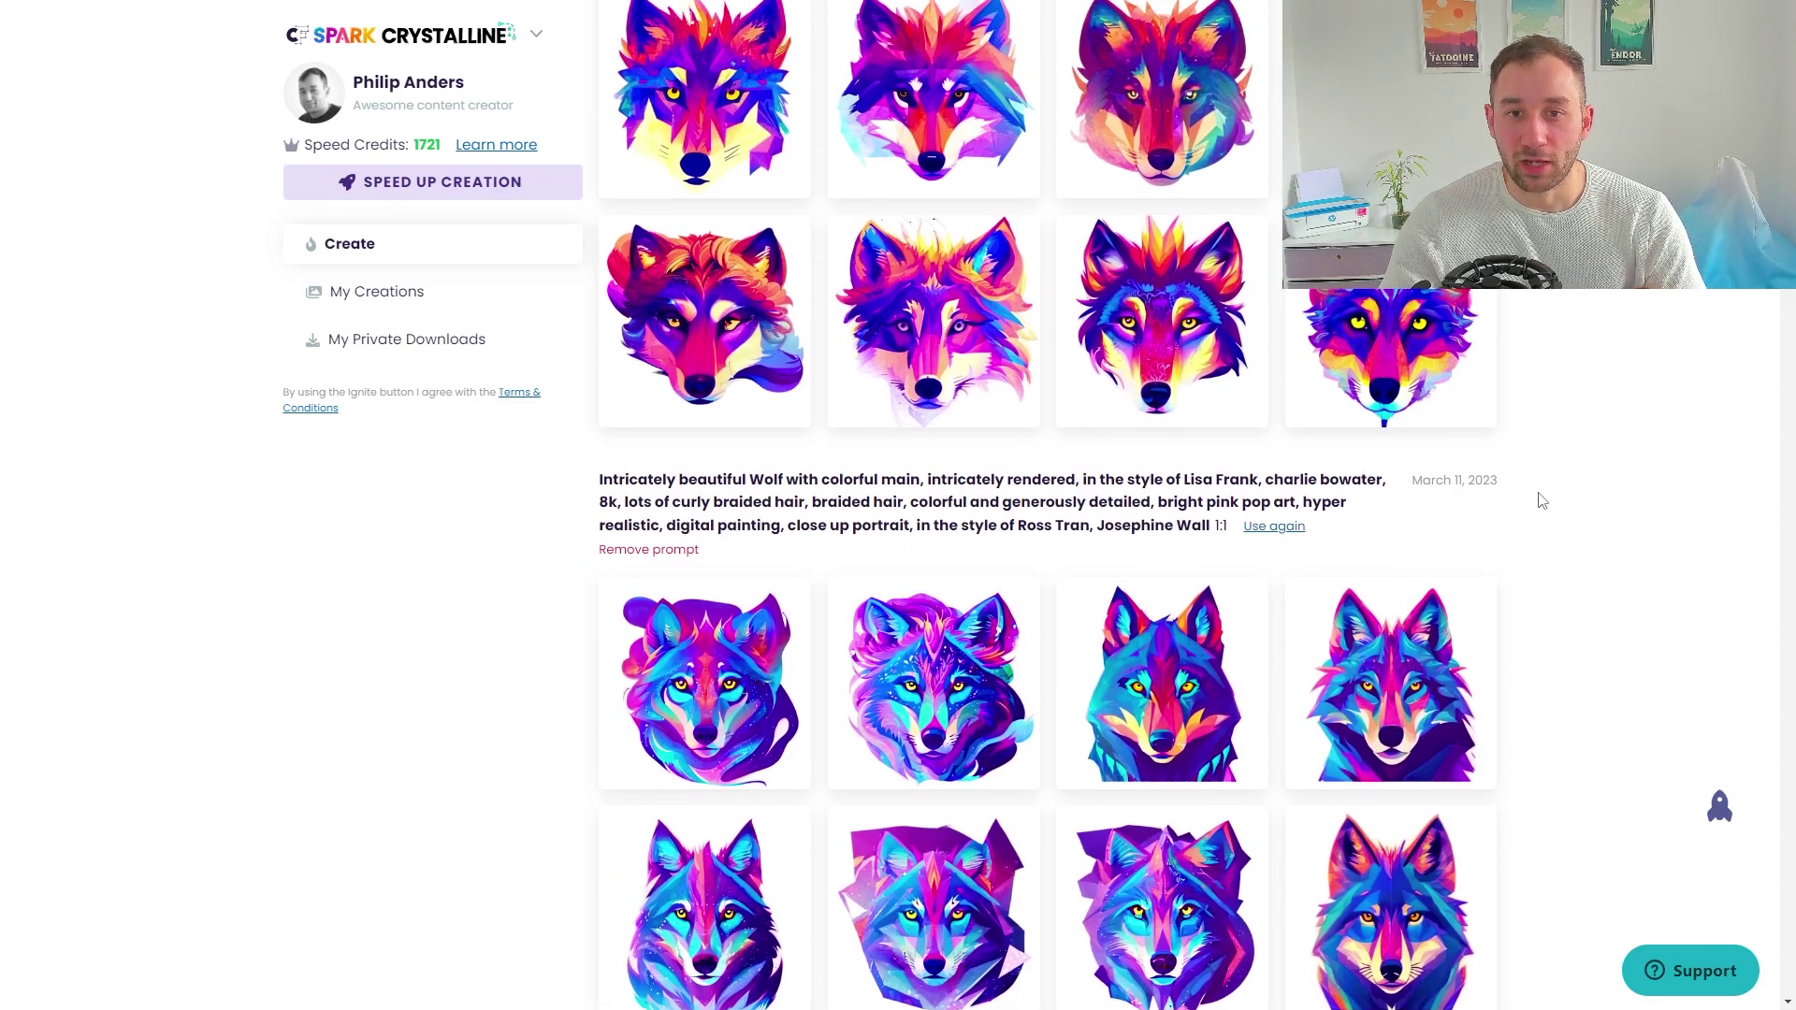
scroll(1542, 500, up, 2)
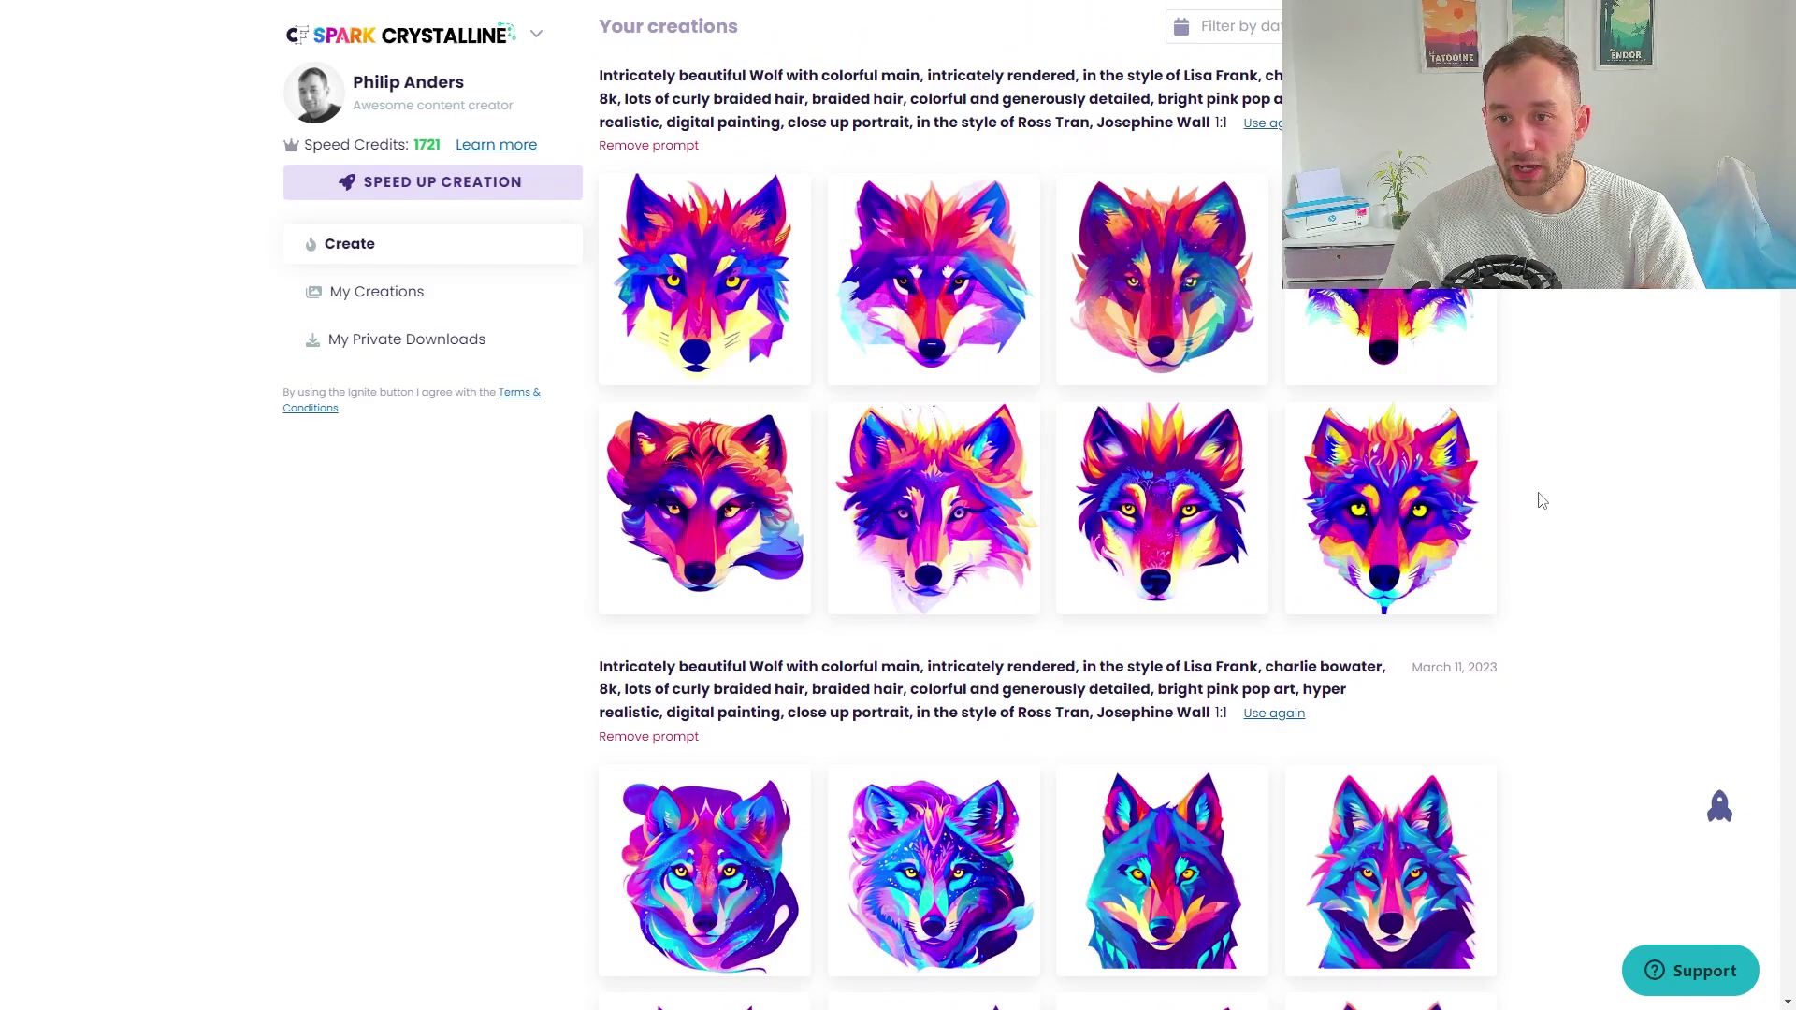
scroll(1541, 500, down, 3)
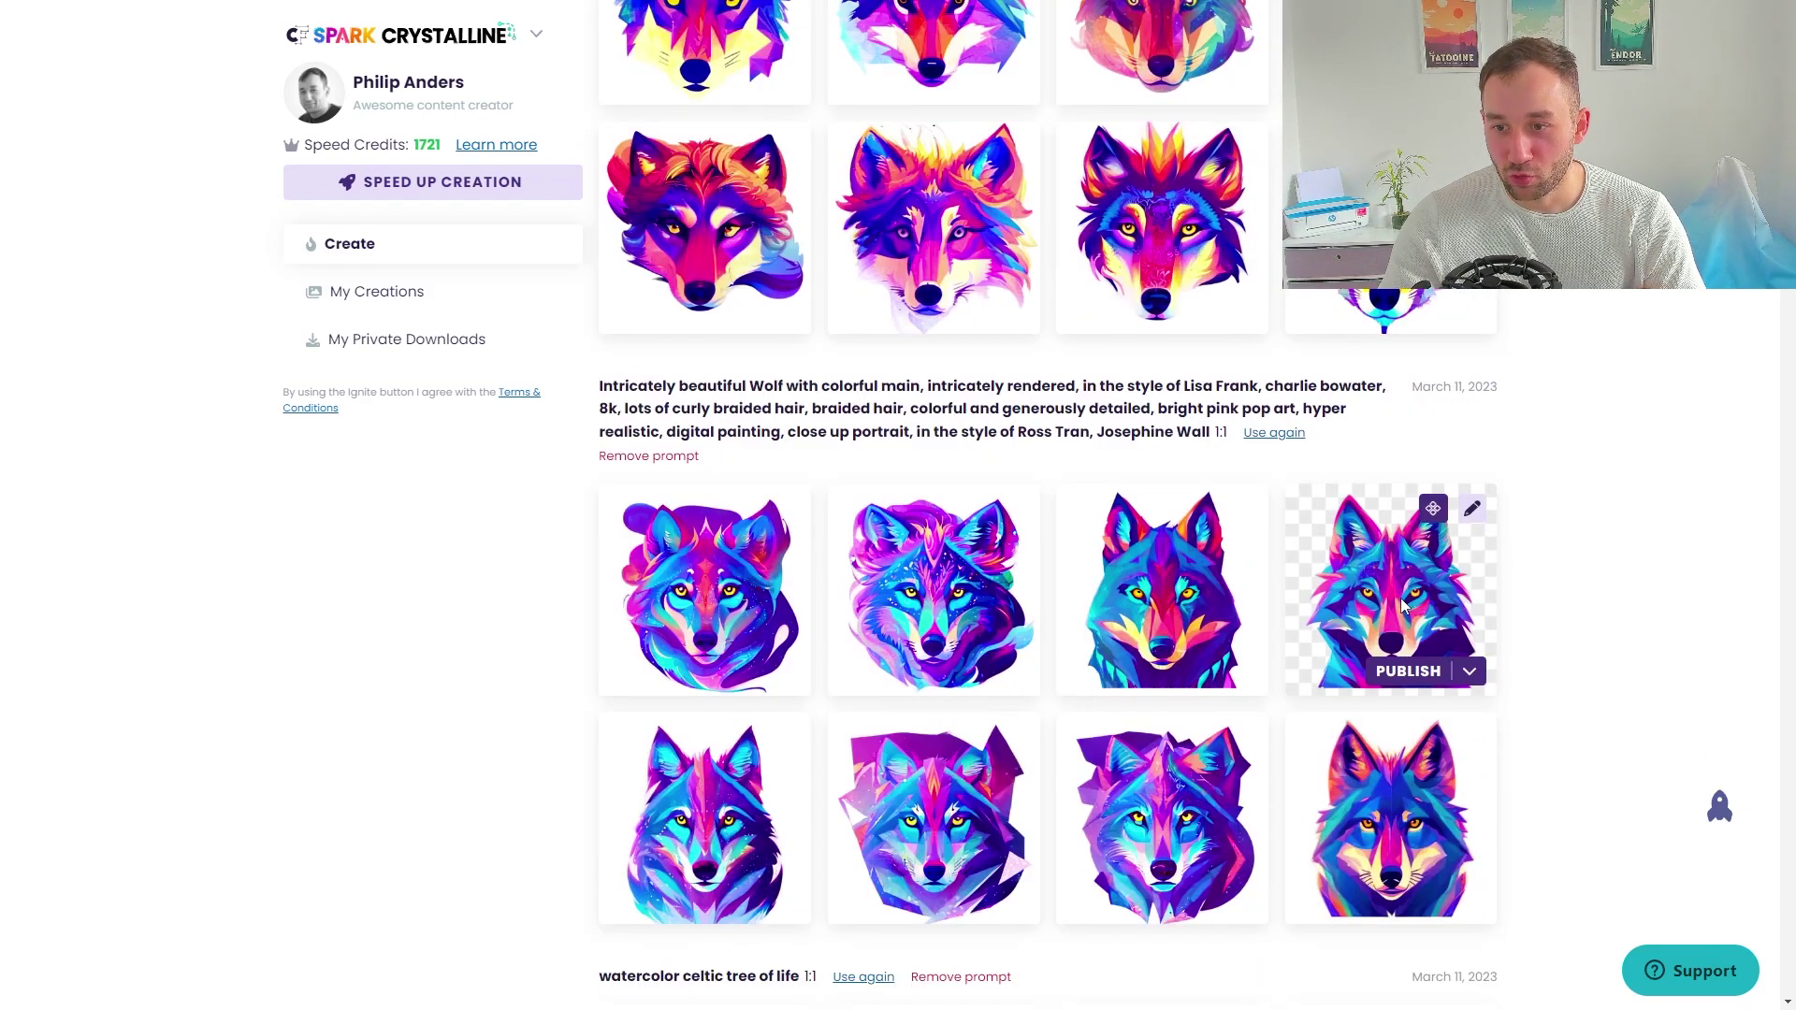
scroll(1403, 606, down, 1)
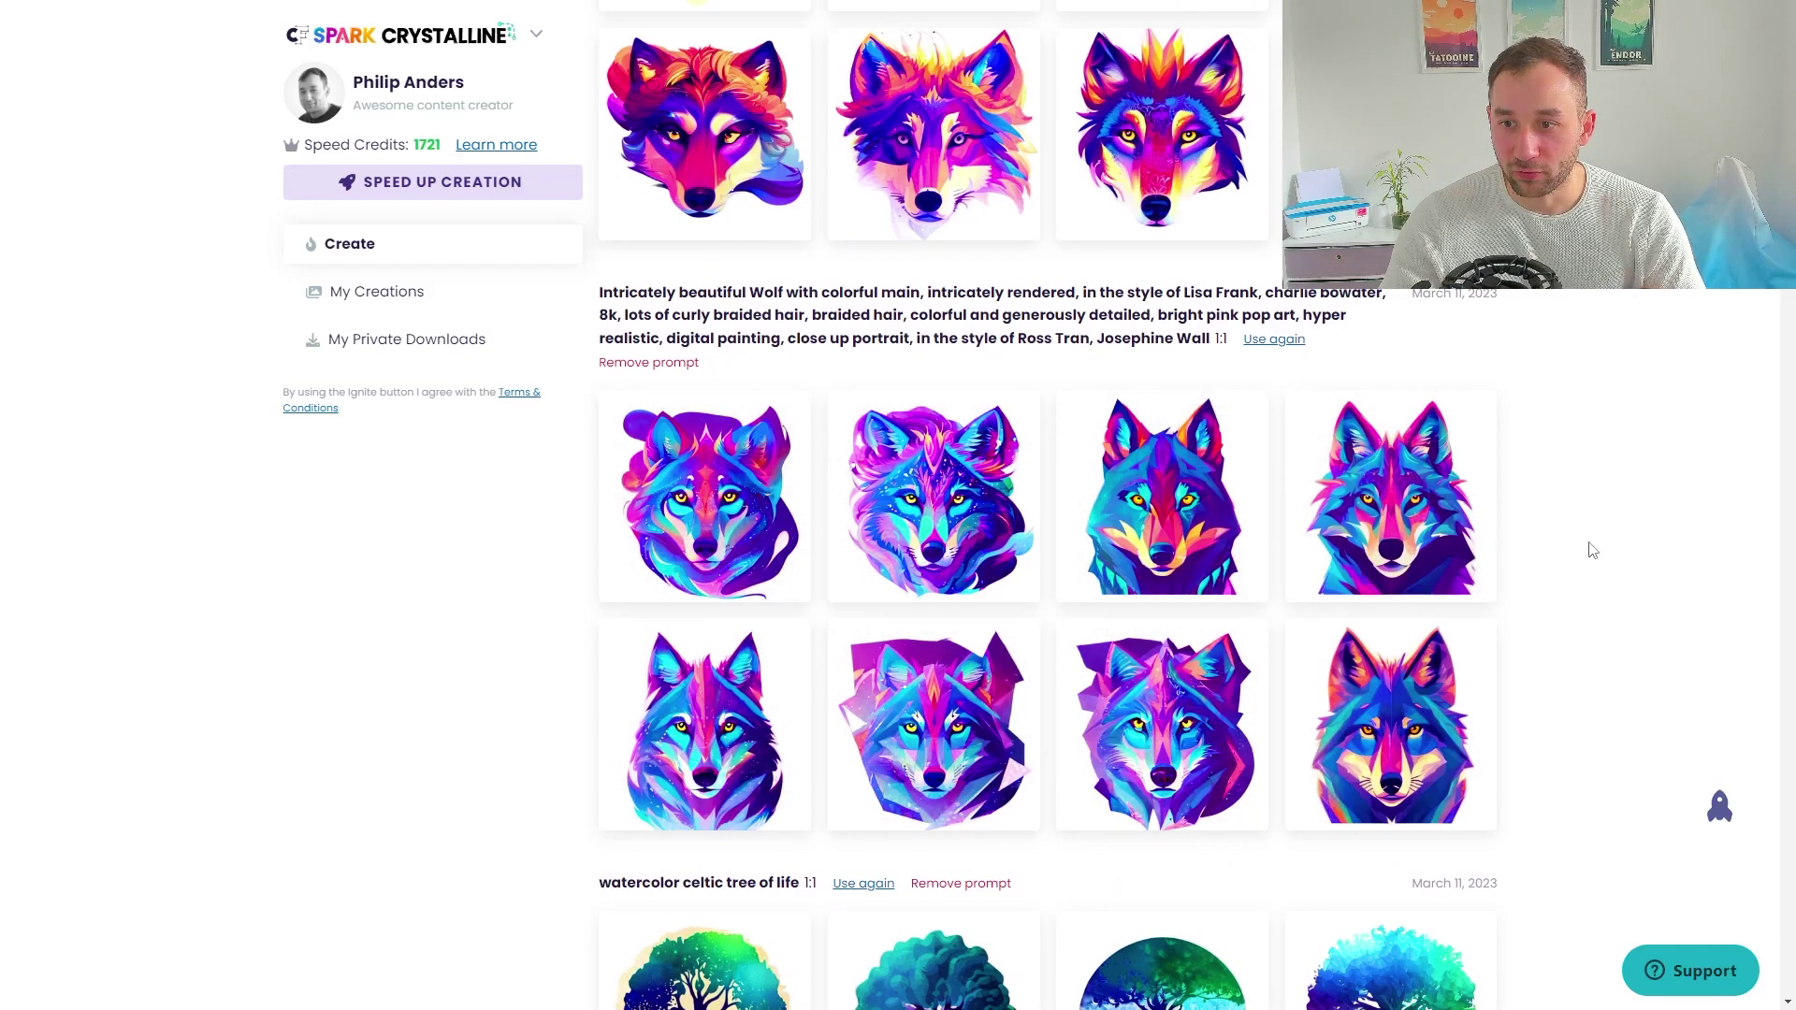
scroll(1593, 548, up, 4)
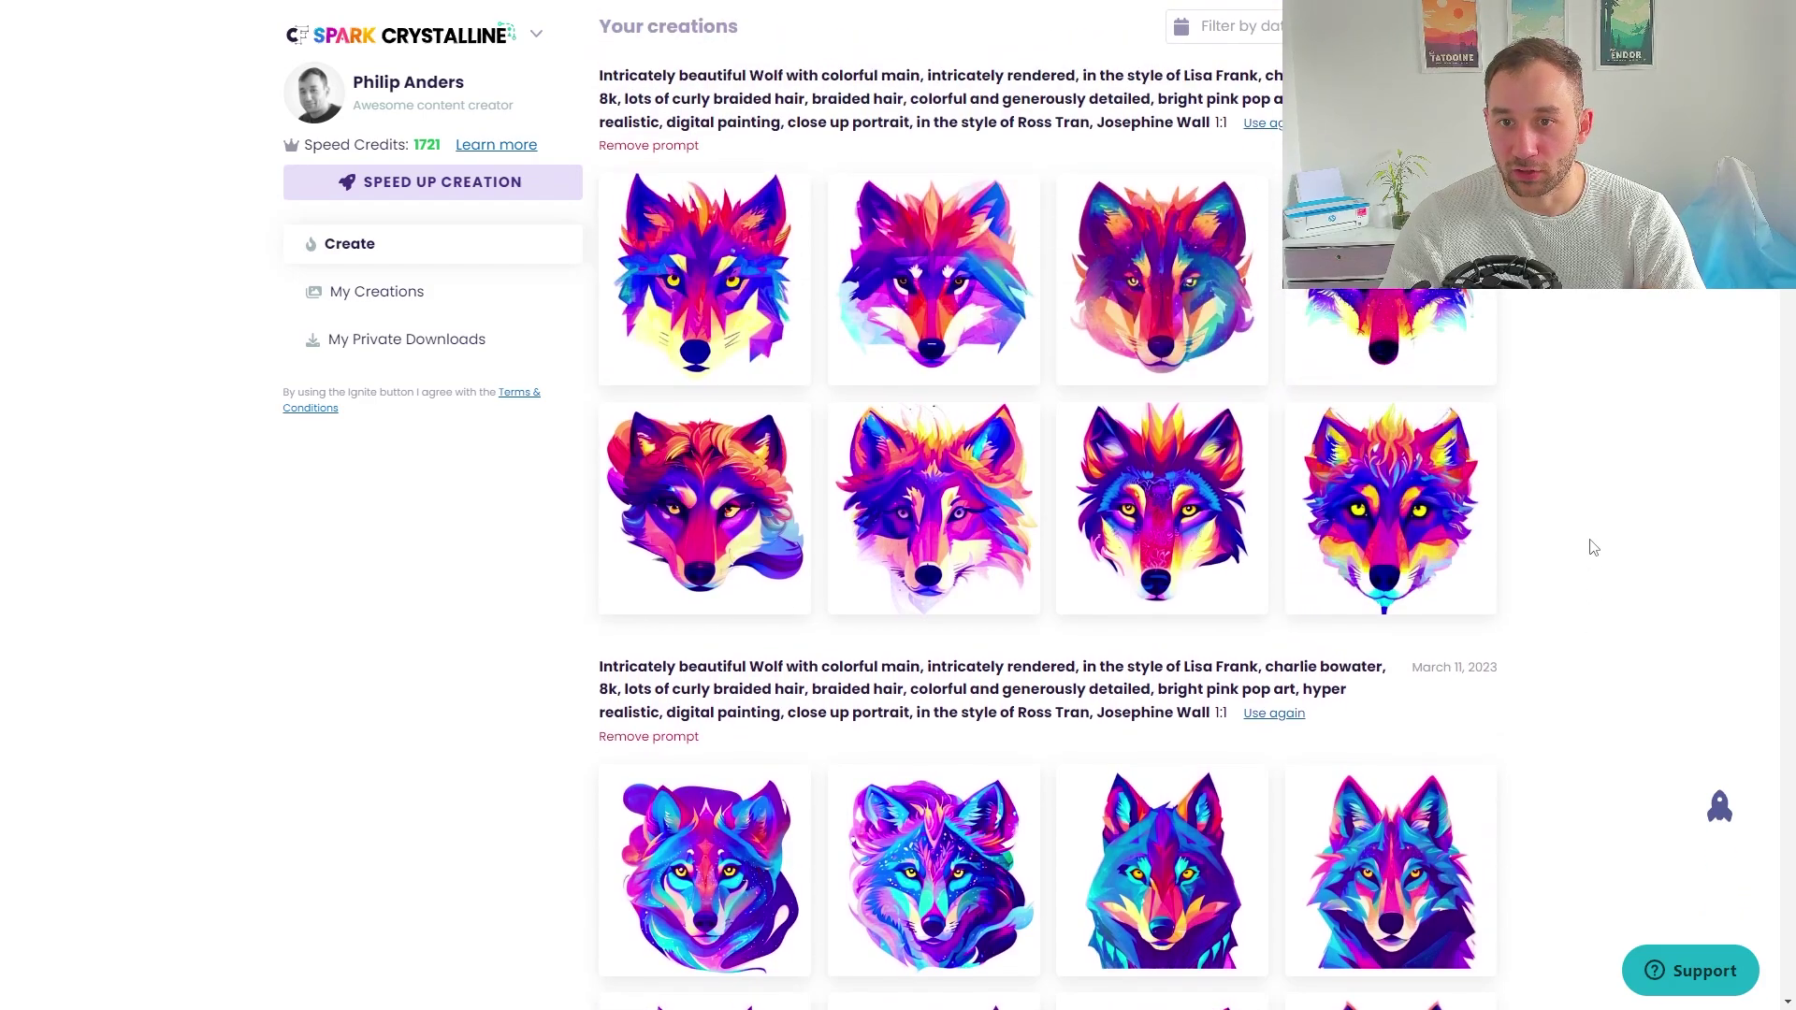
Step: Send the fourth wolf in the first row of the older batch to ImageMix and generate variations of it
scroll(1593, 549, down, 4)
scroll(1591, 543, up, 1)
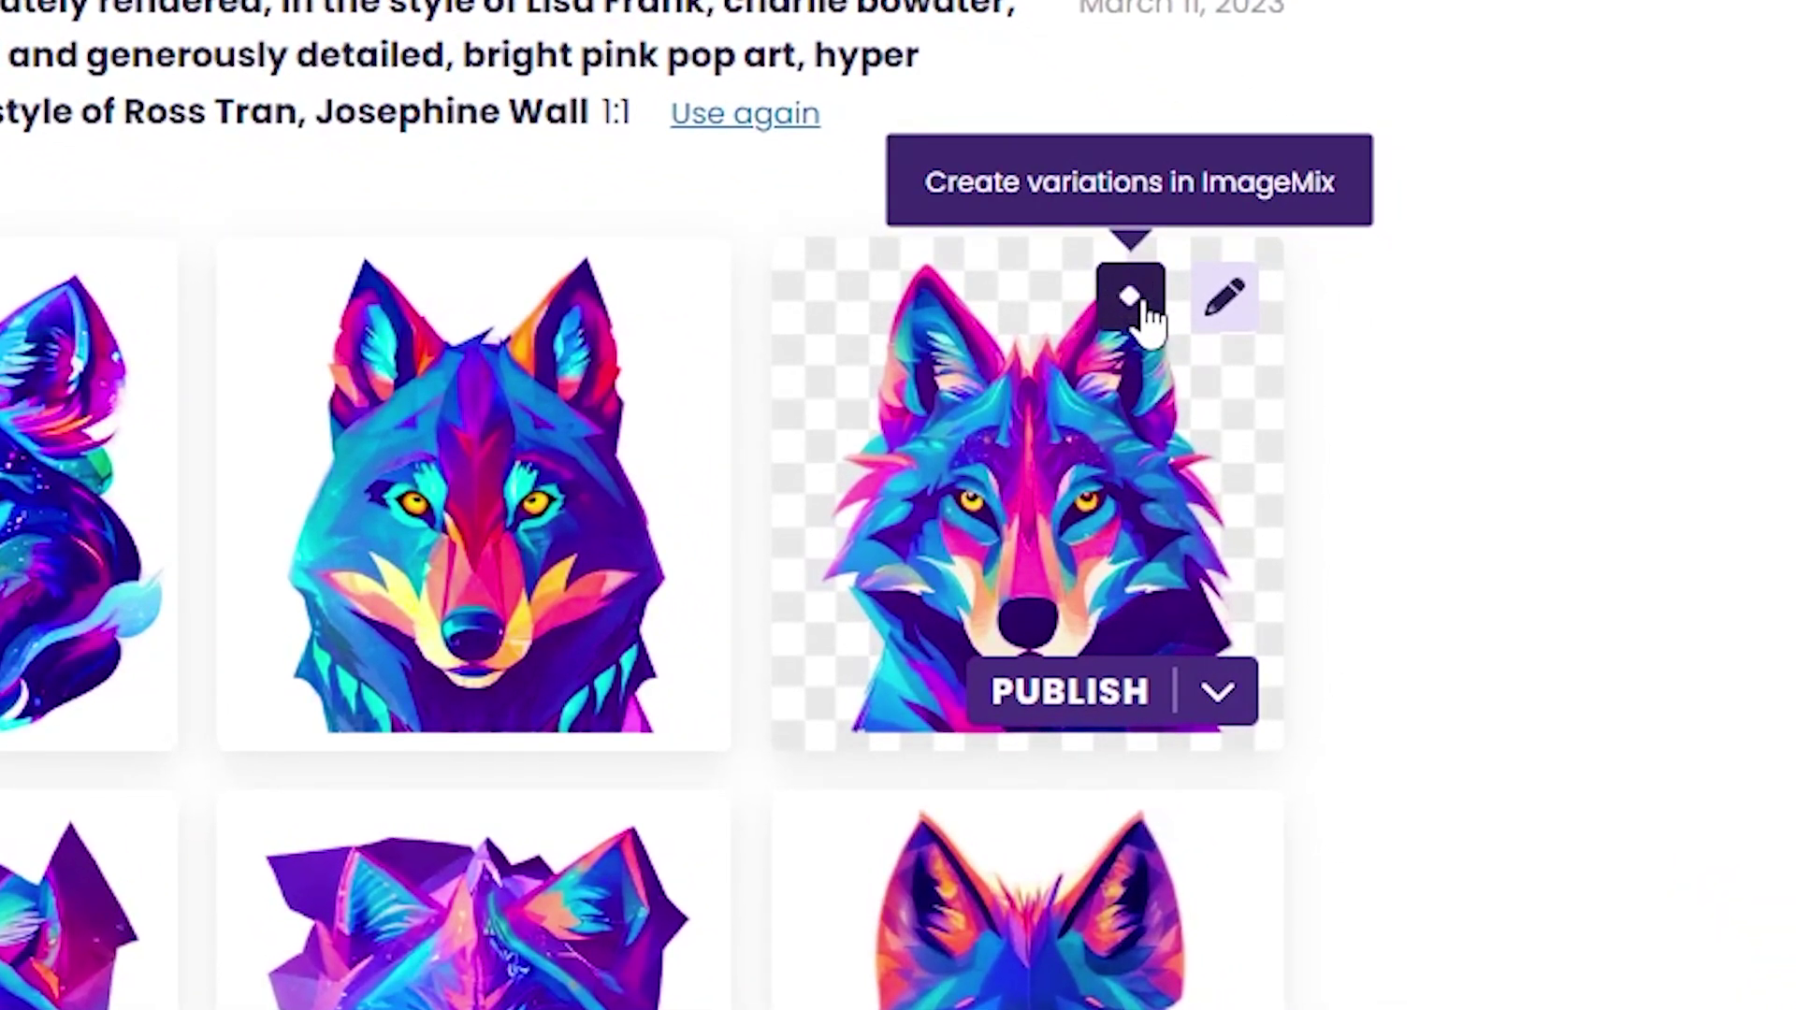
click(1140, 301)
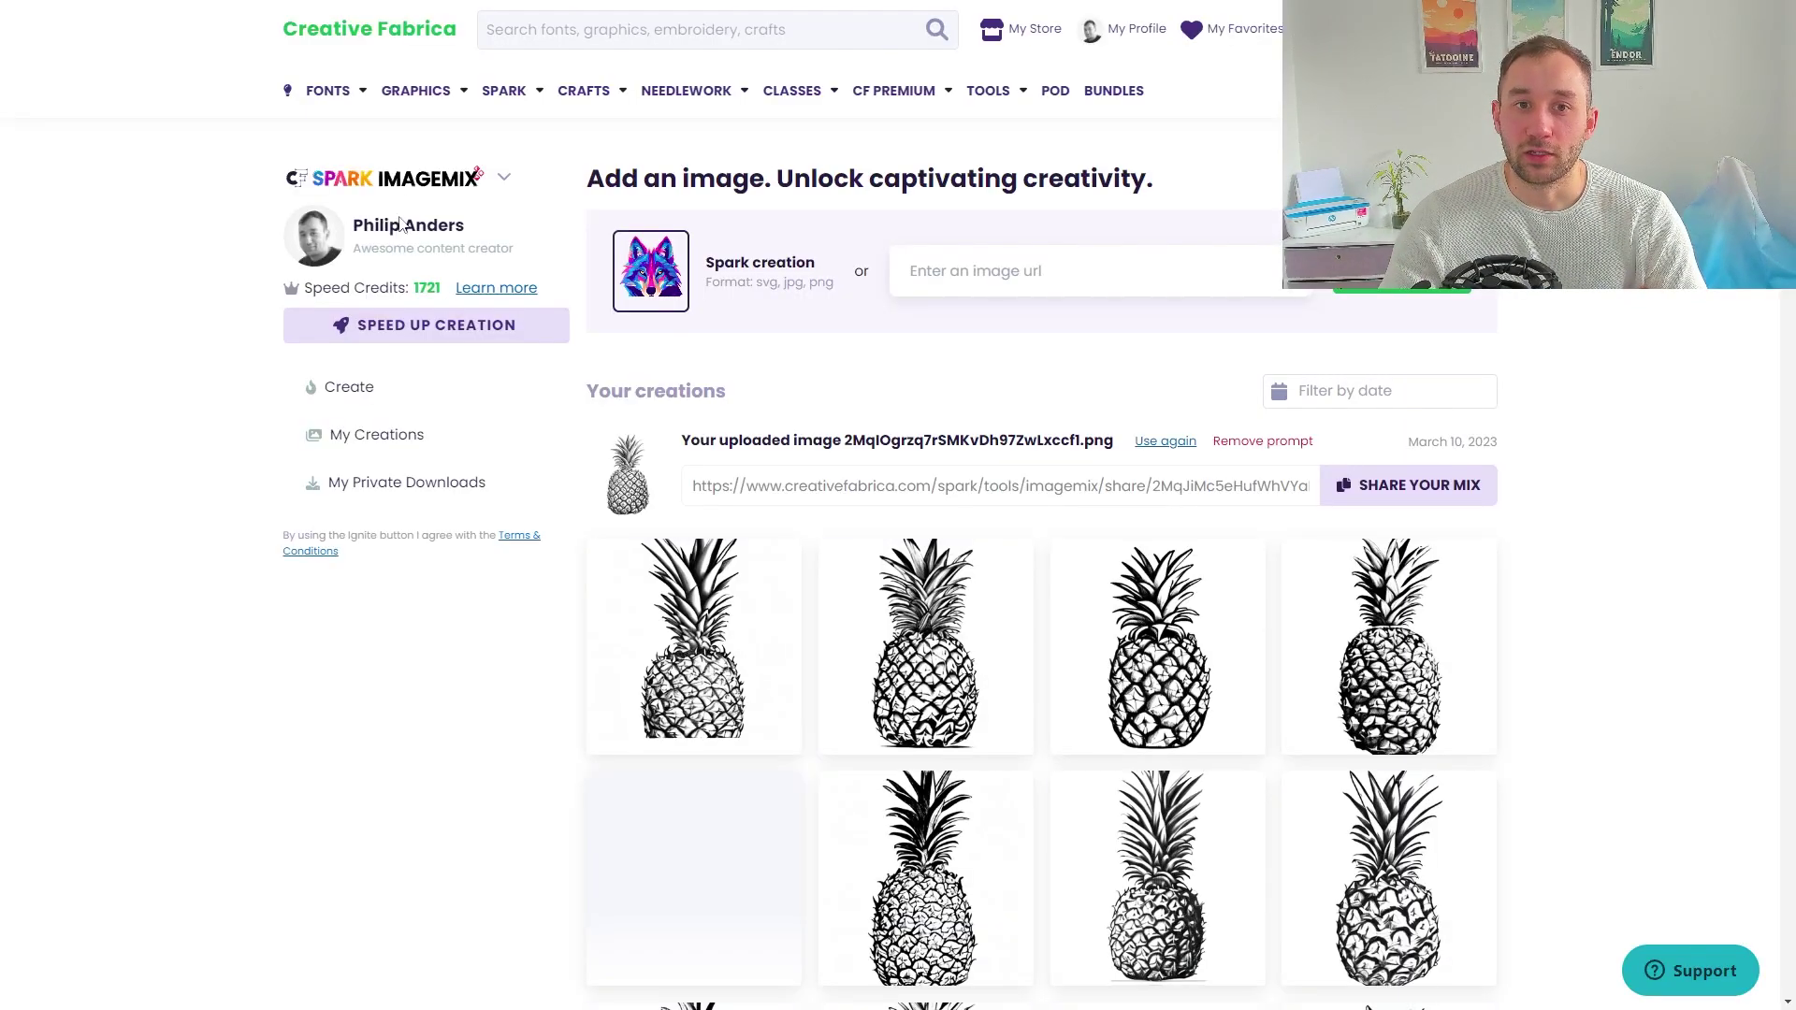
click(366, 183)
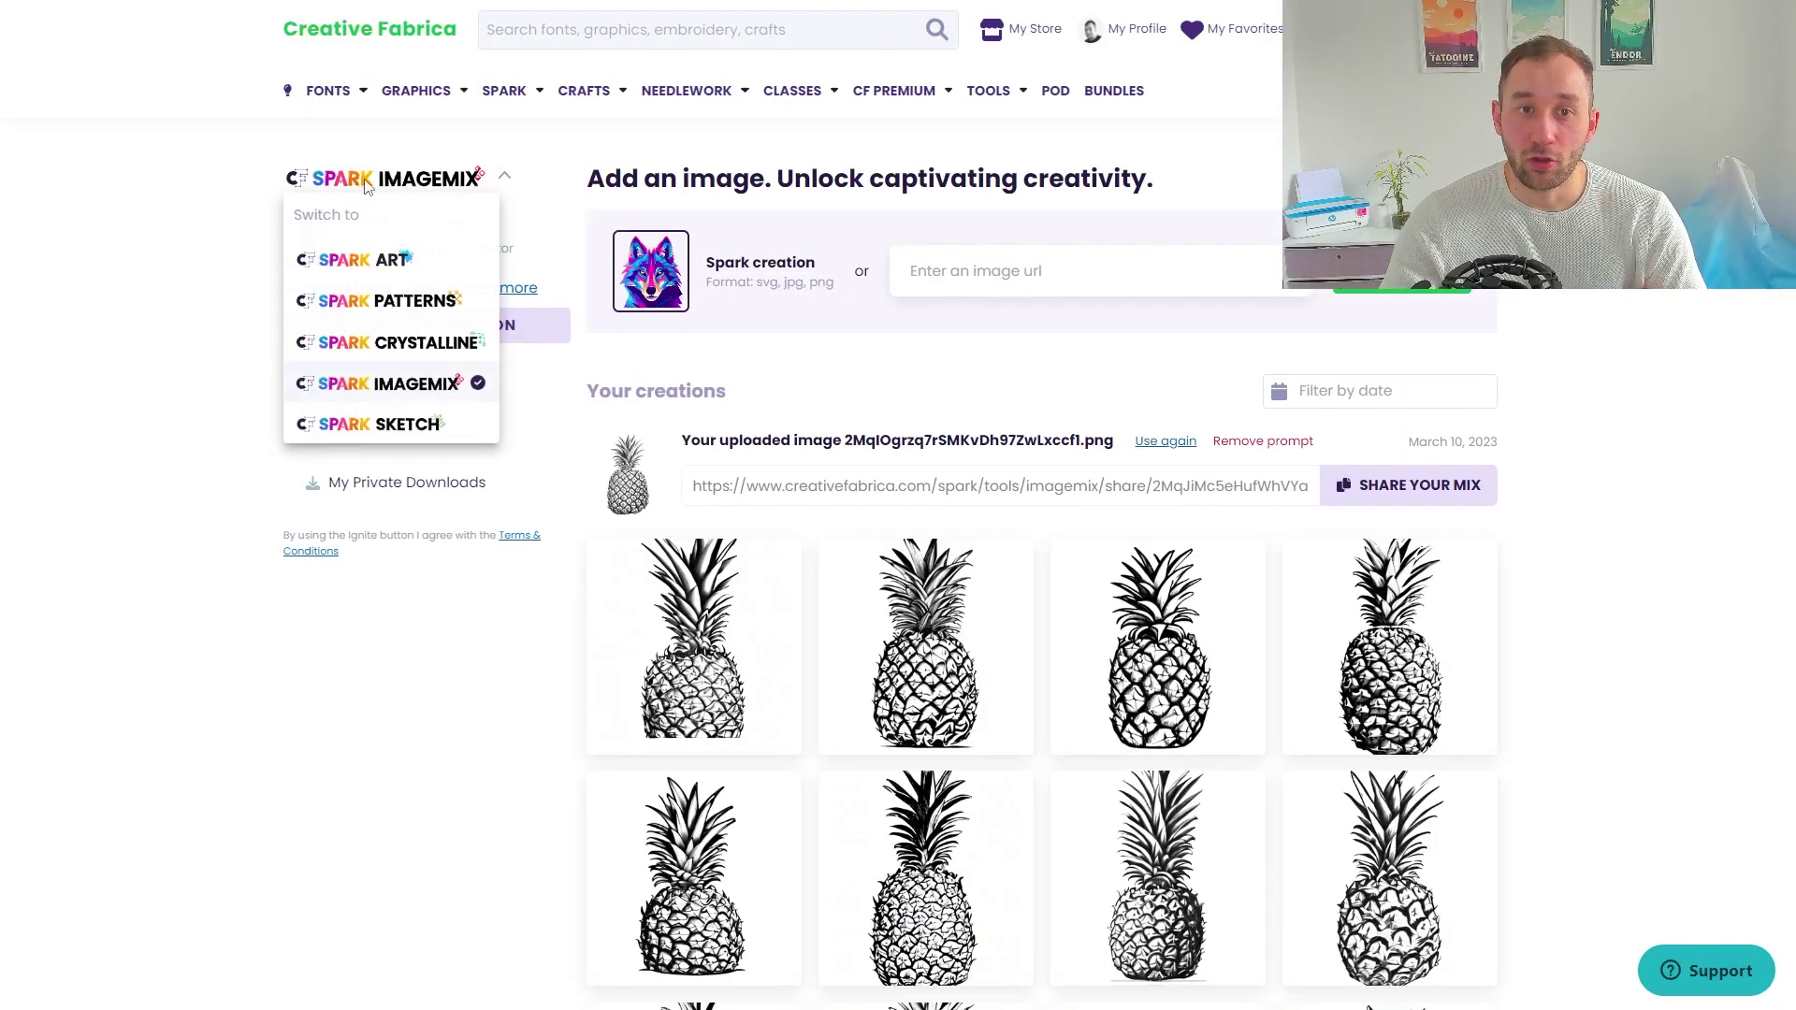
click(404, 383)
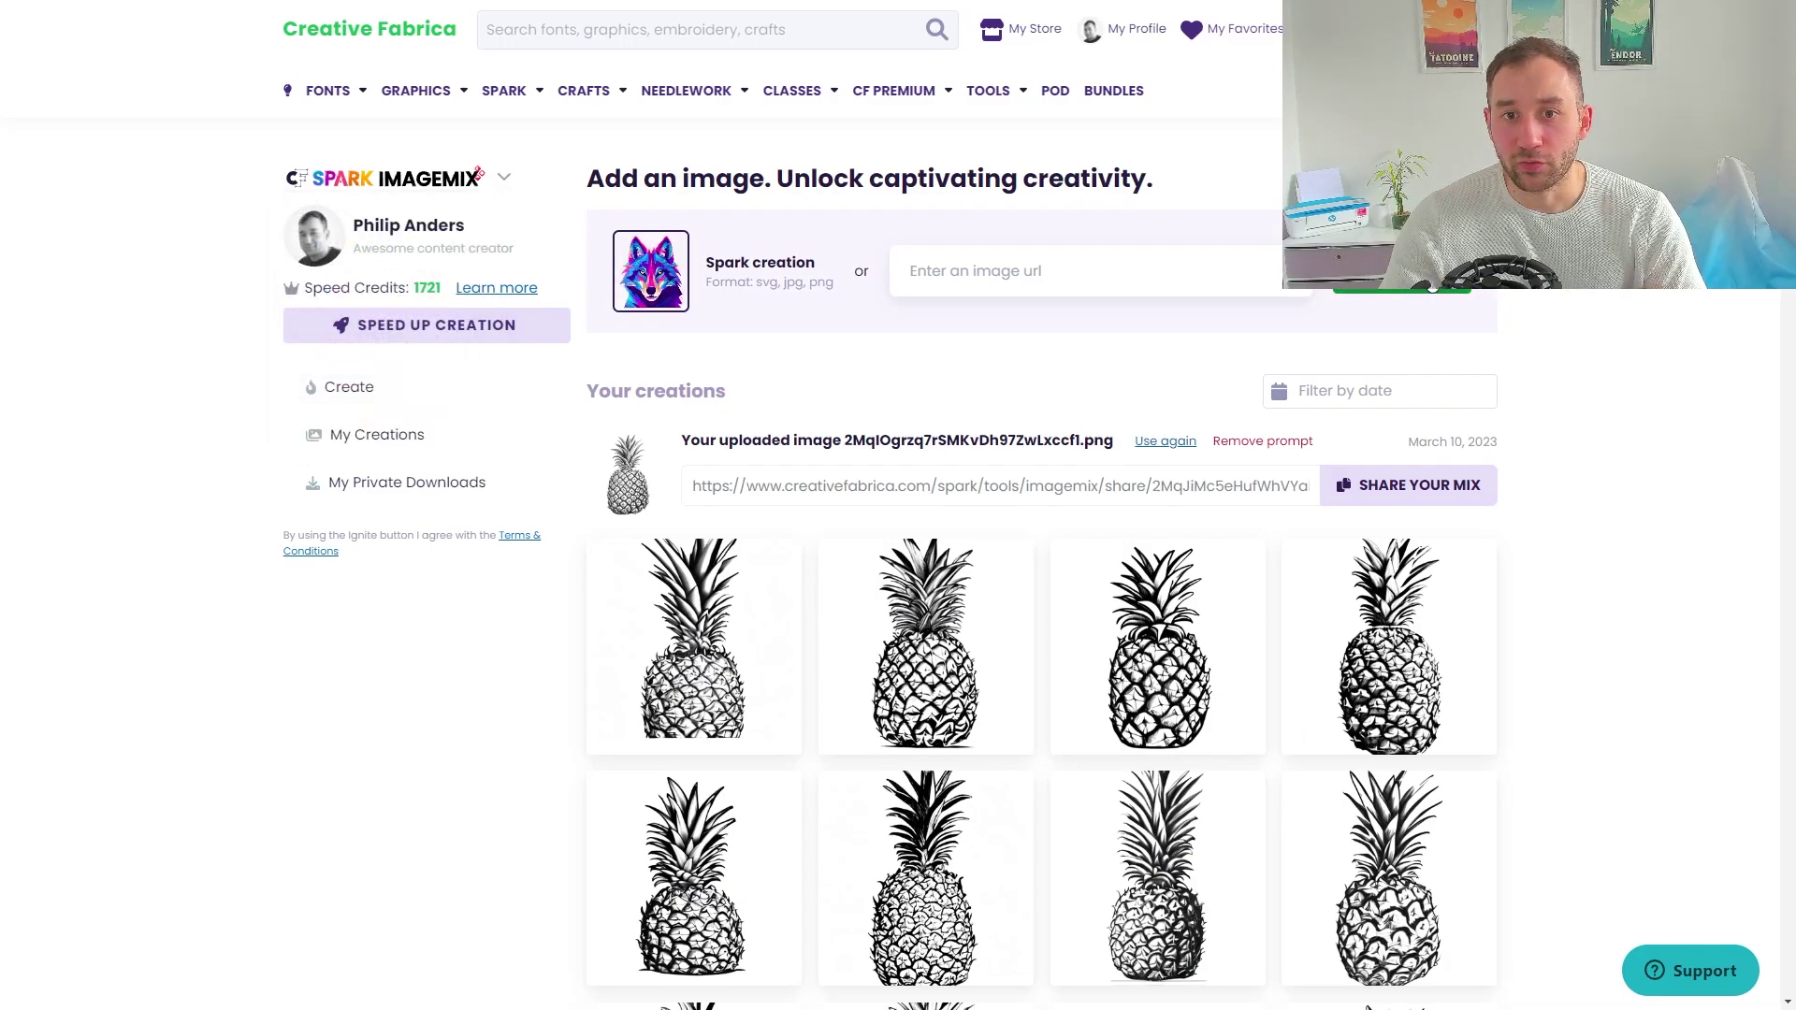
click(662, 277)
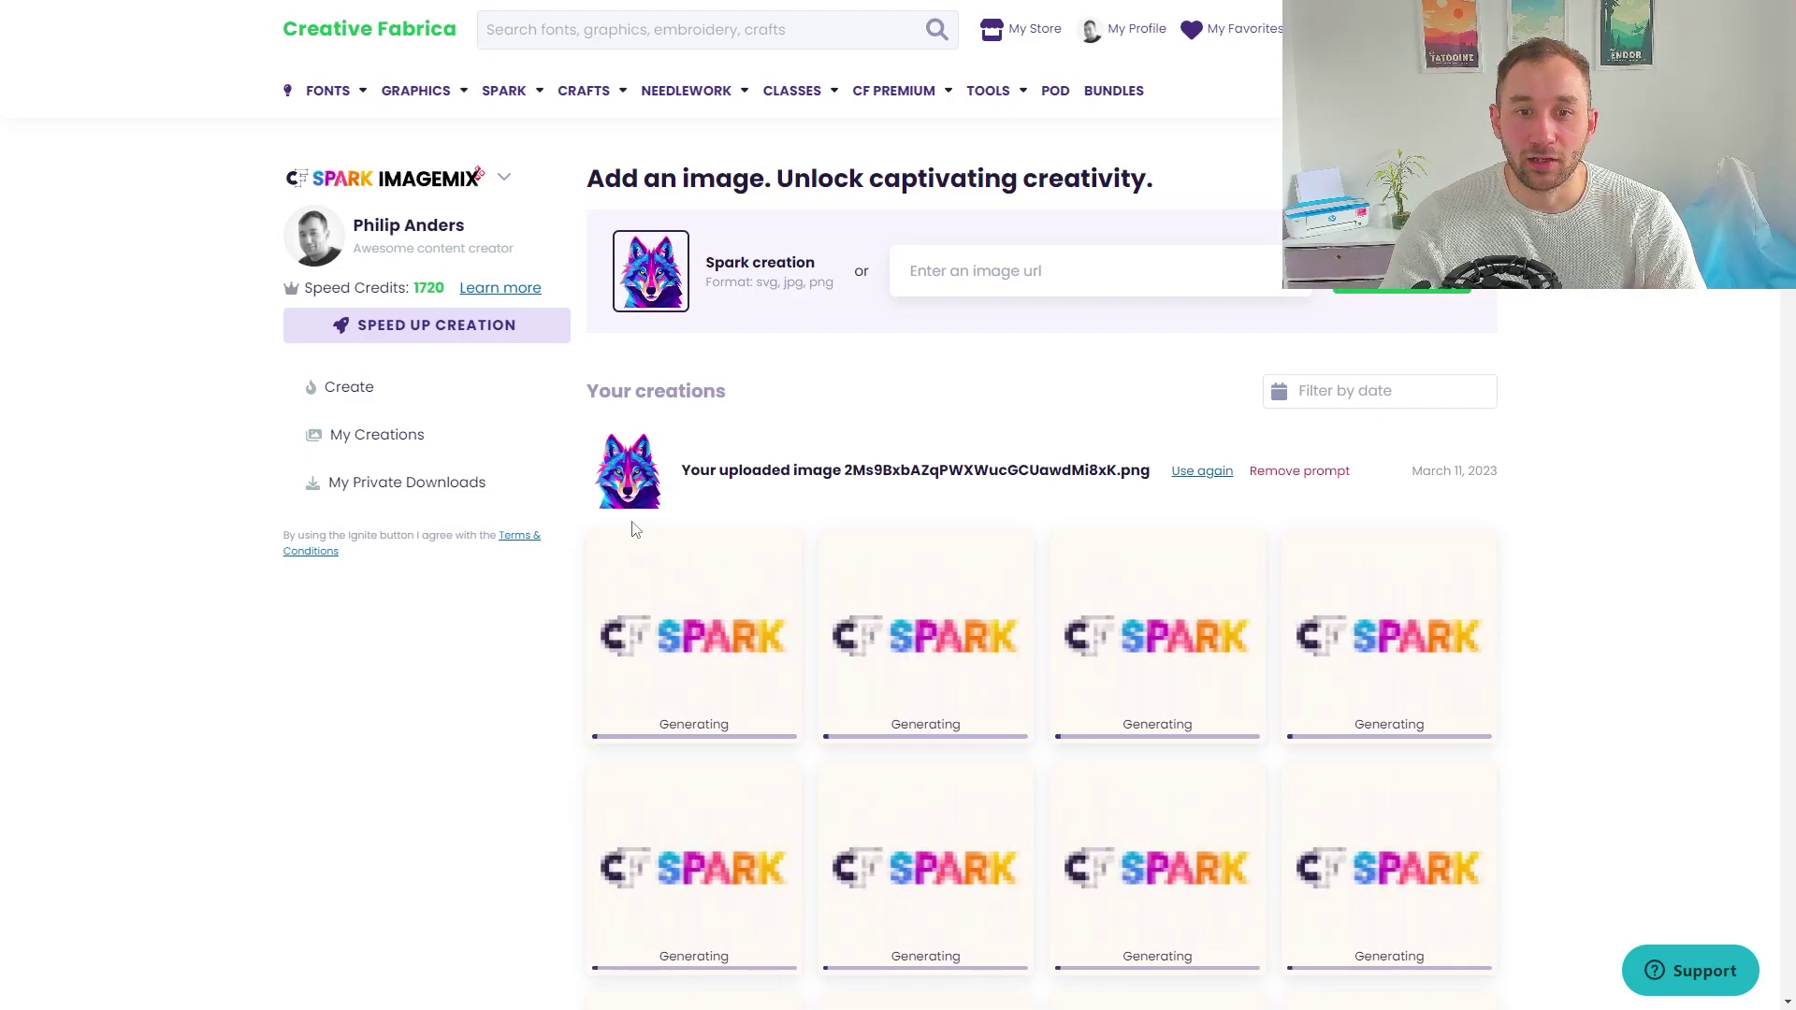
Step: Examine the ImageMix wolf variations against their source image, along with the earlier pineapple mix
scroll(918, 618, down, 3)
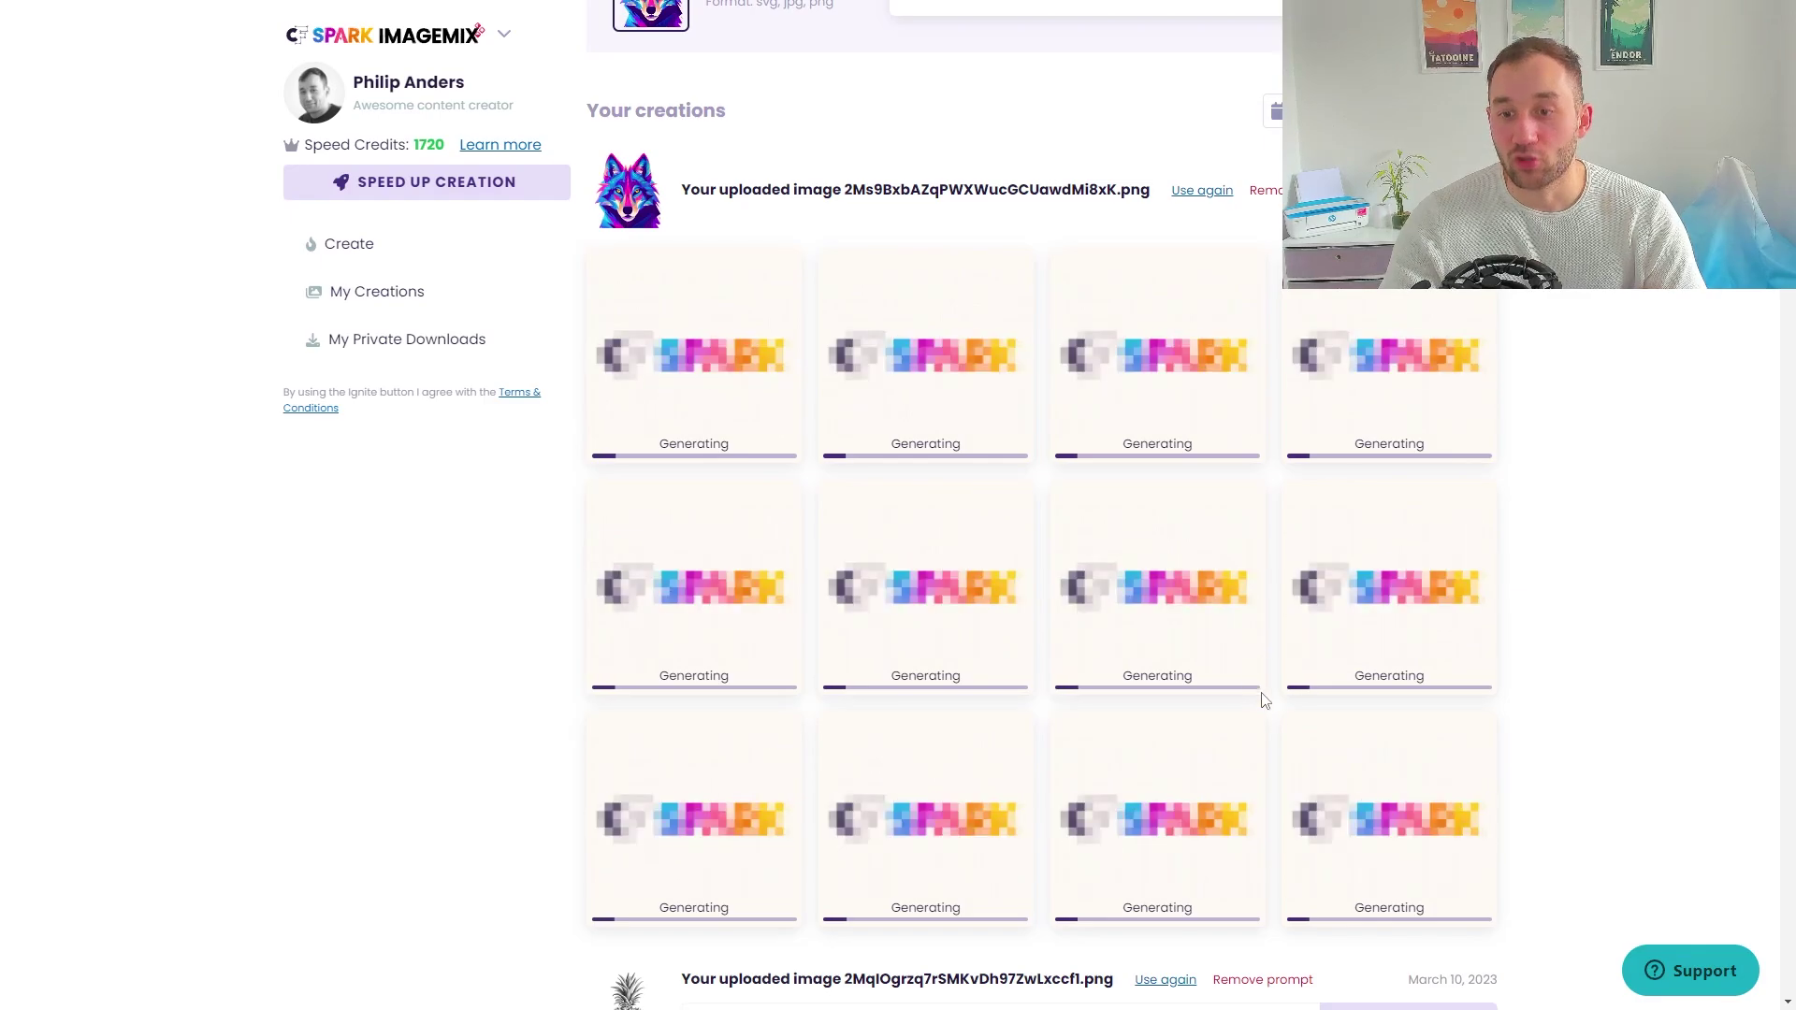
scroll(1339, 725, up, 1)
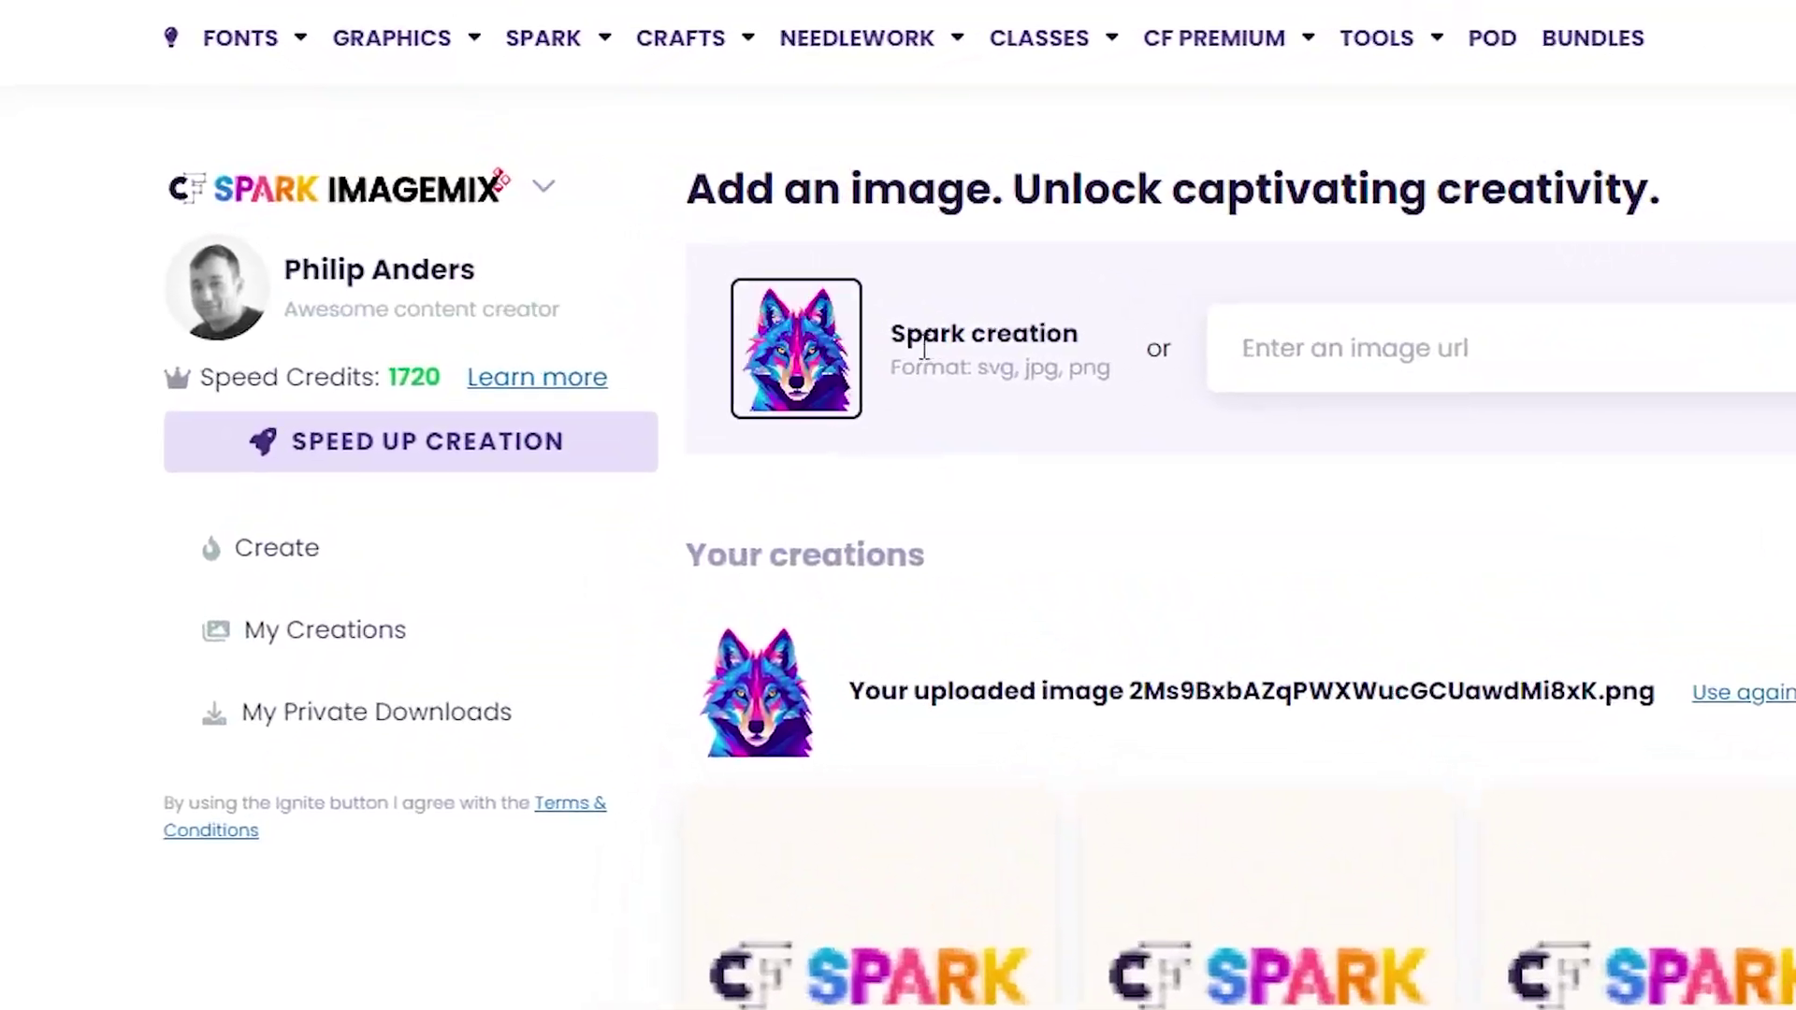
mouse_move(697, 63)
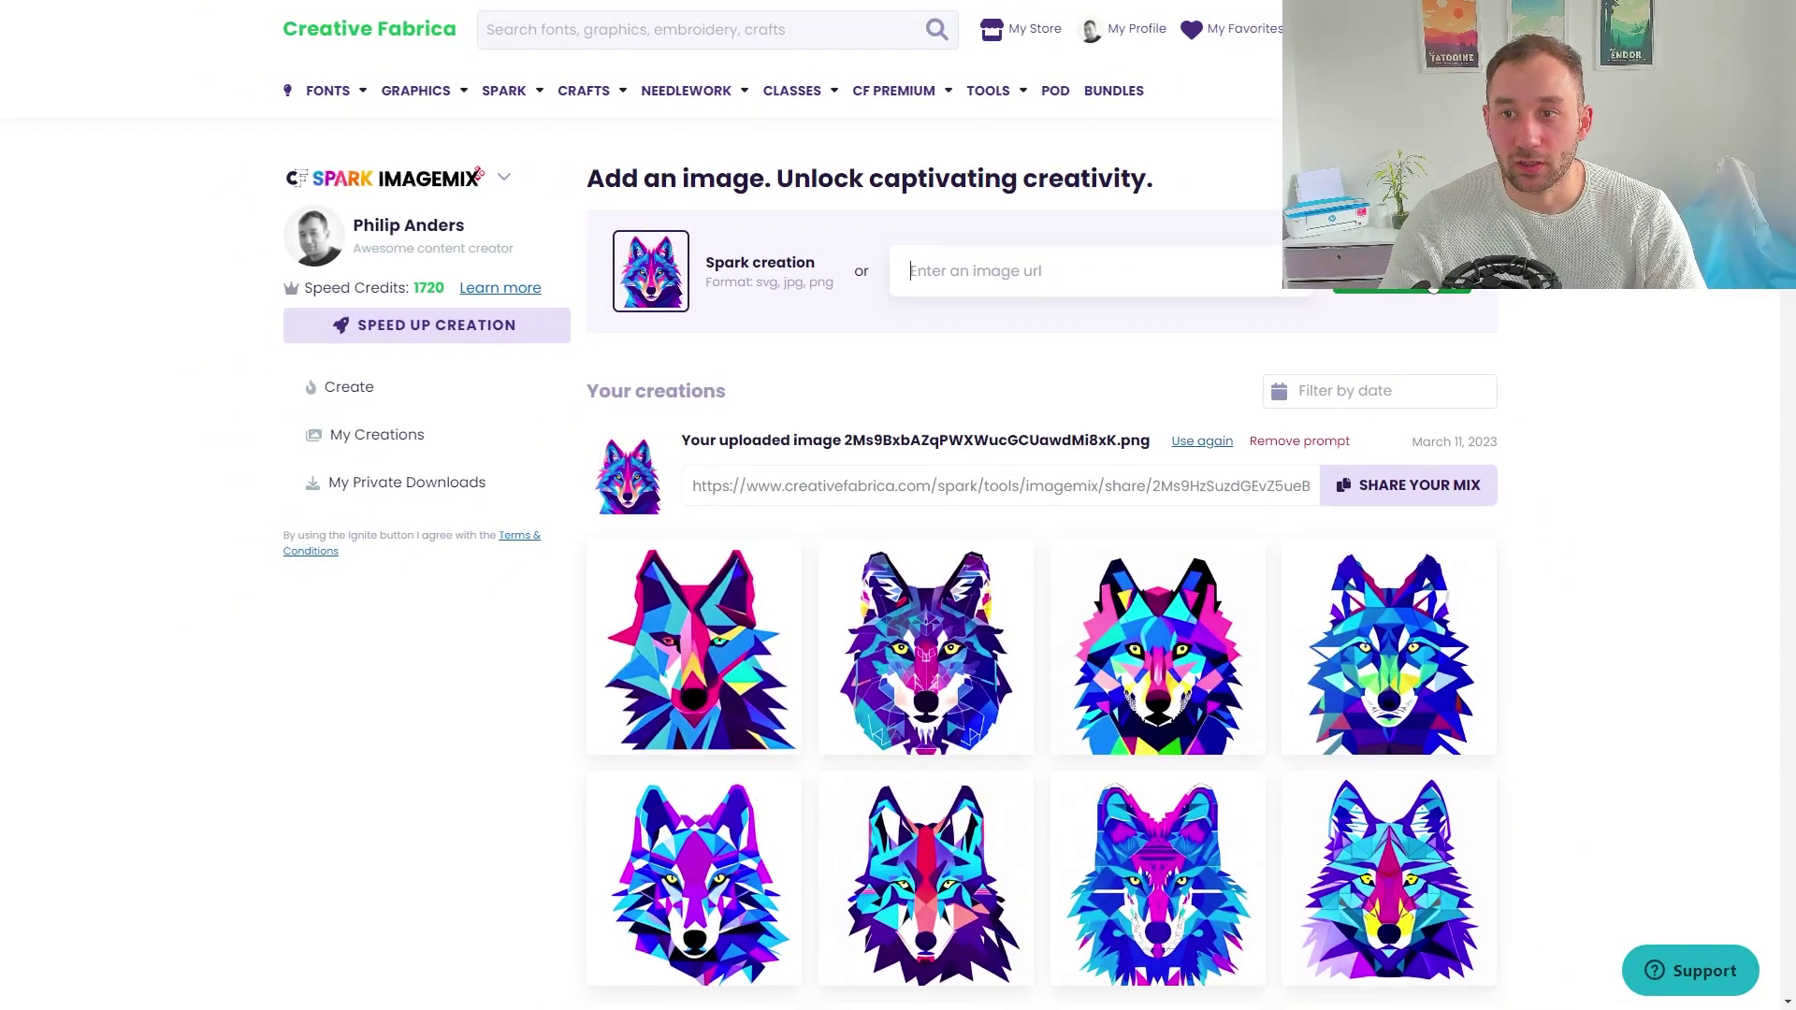
scroll(1394, 470, down, 3)
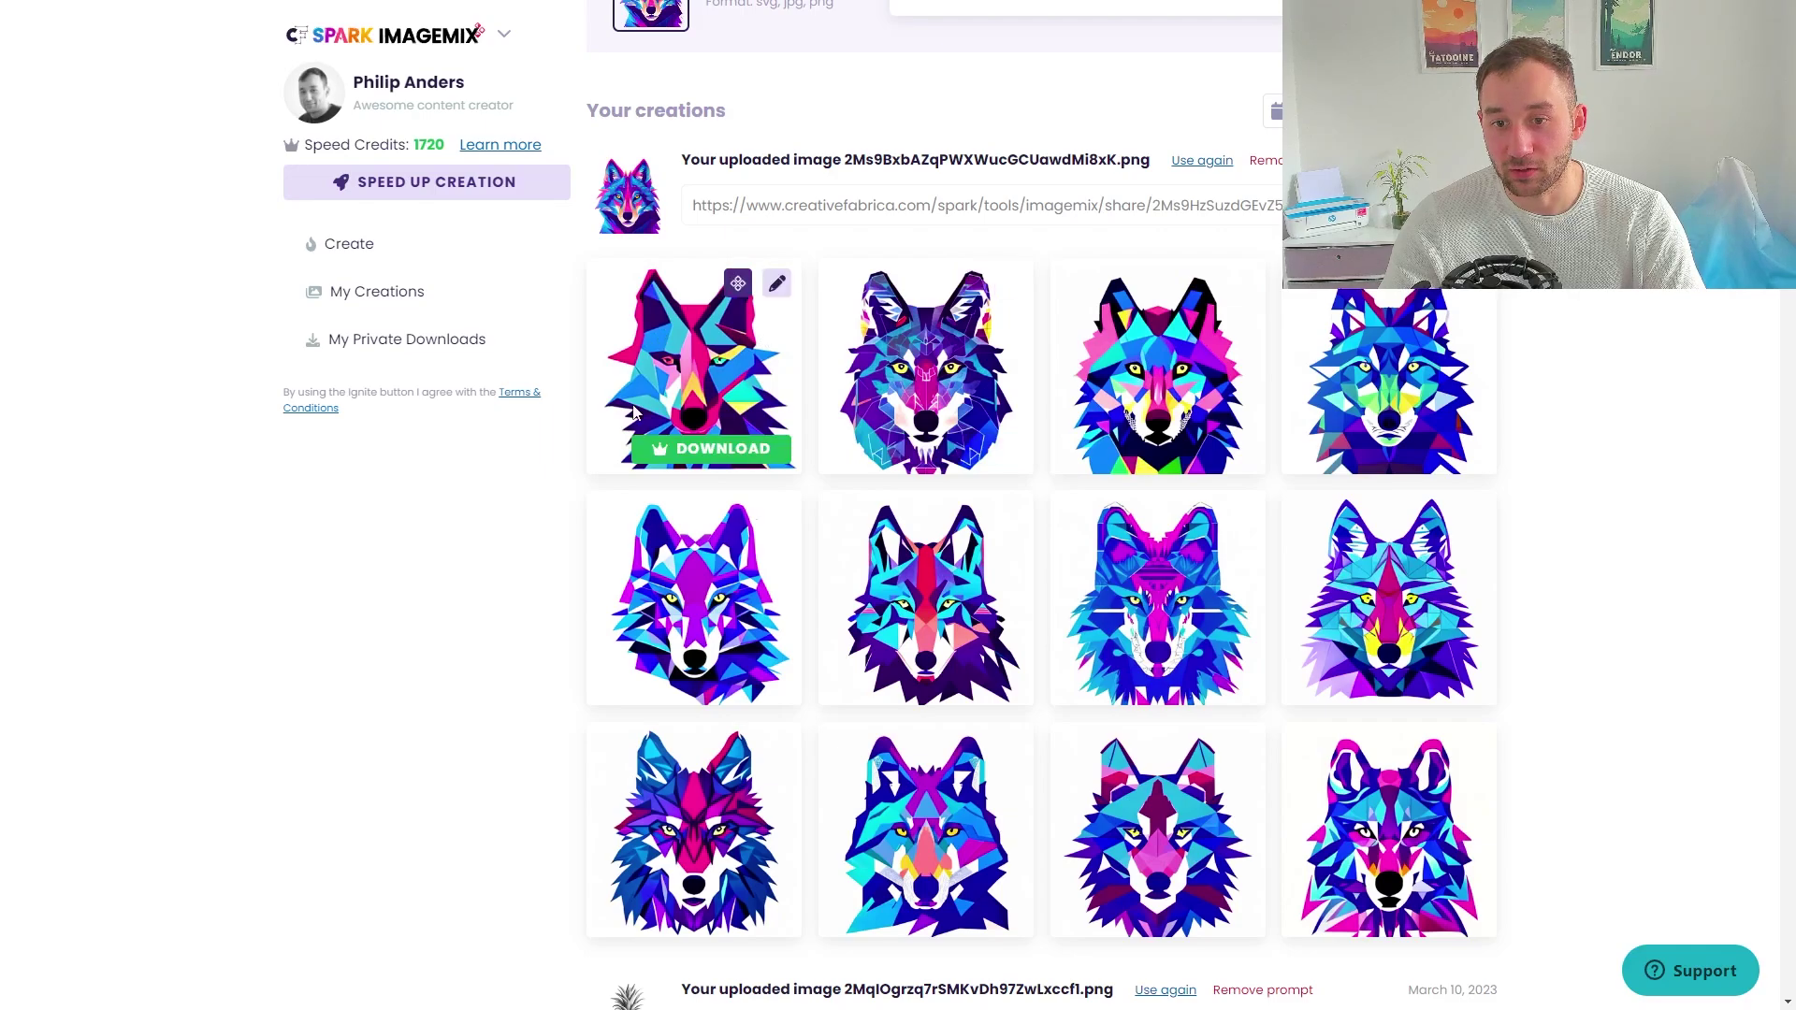
scroll(1511, 767, down, 1)
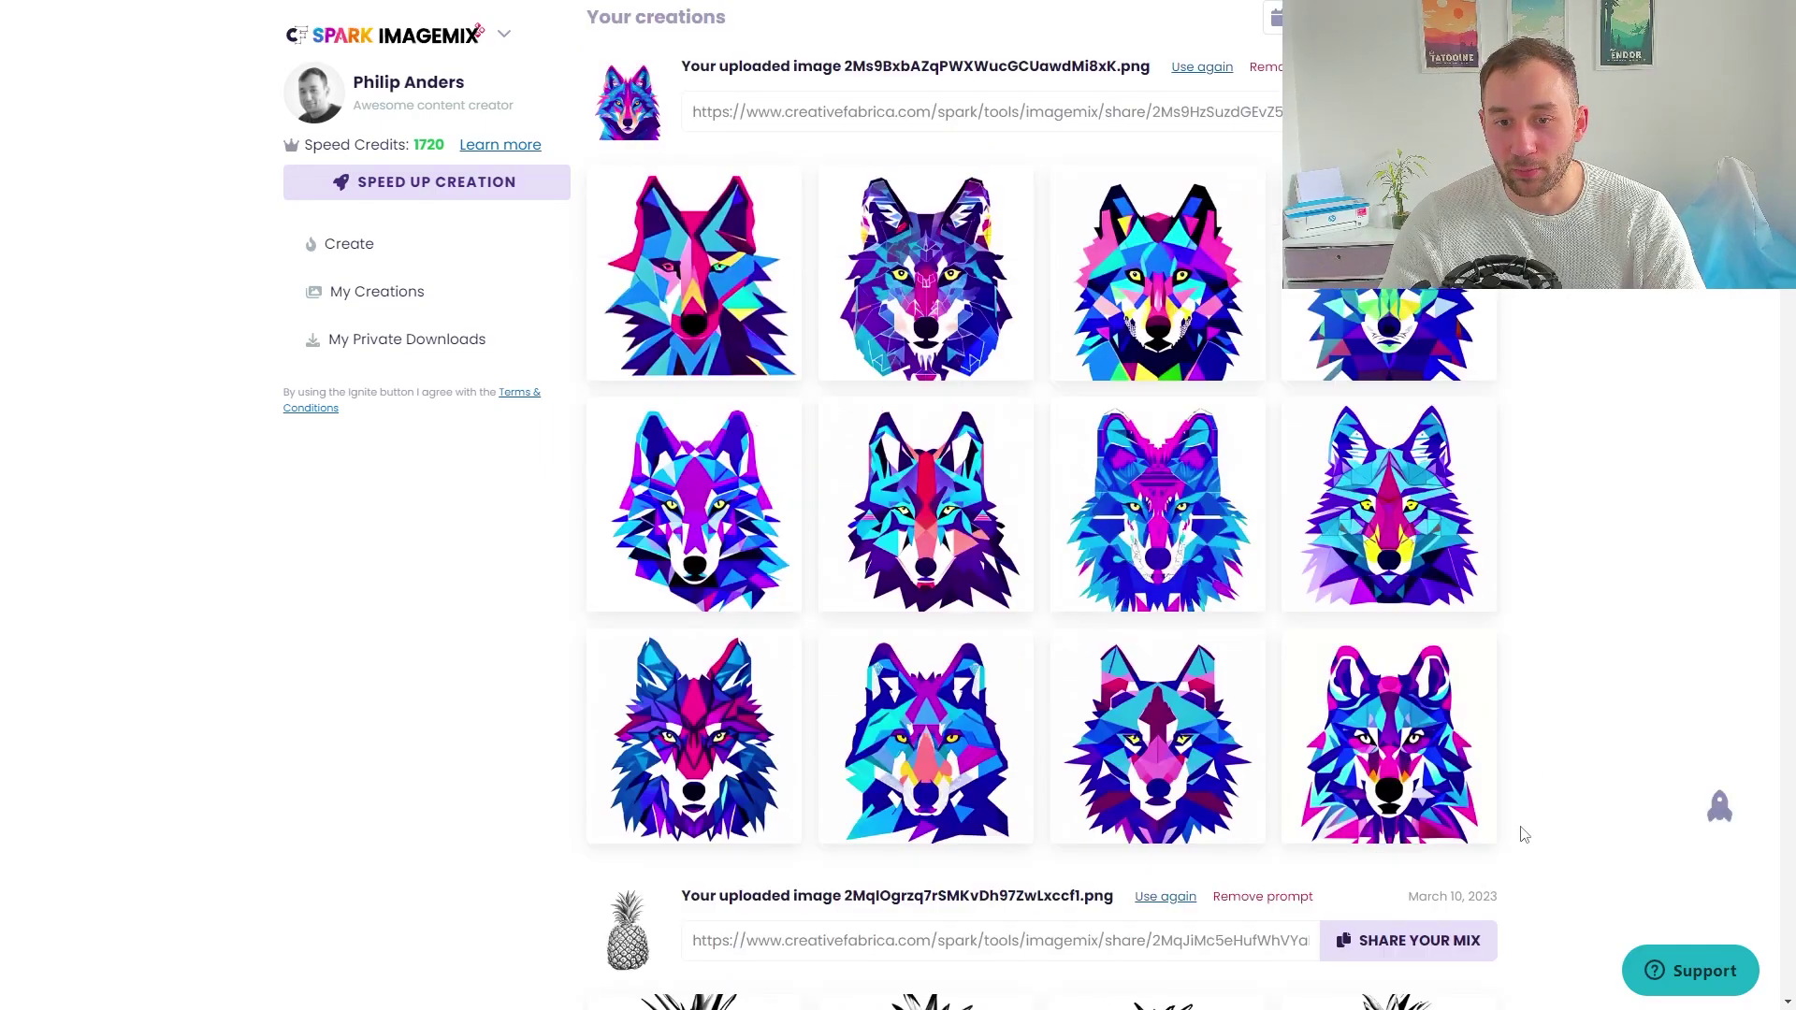
scroll(711, 608, up, 2)
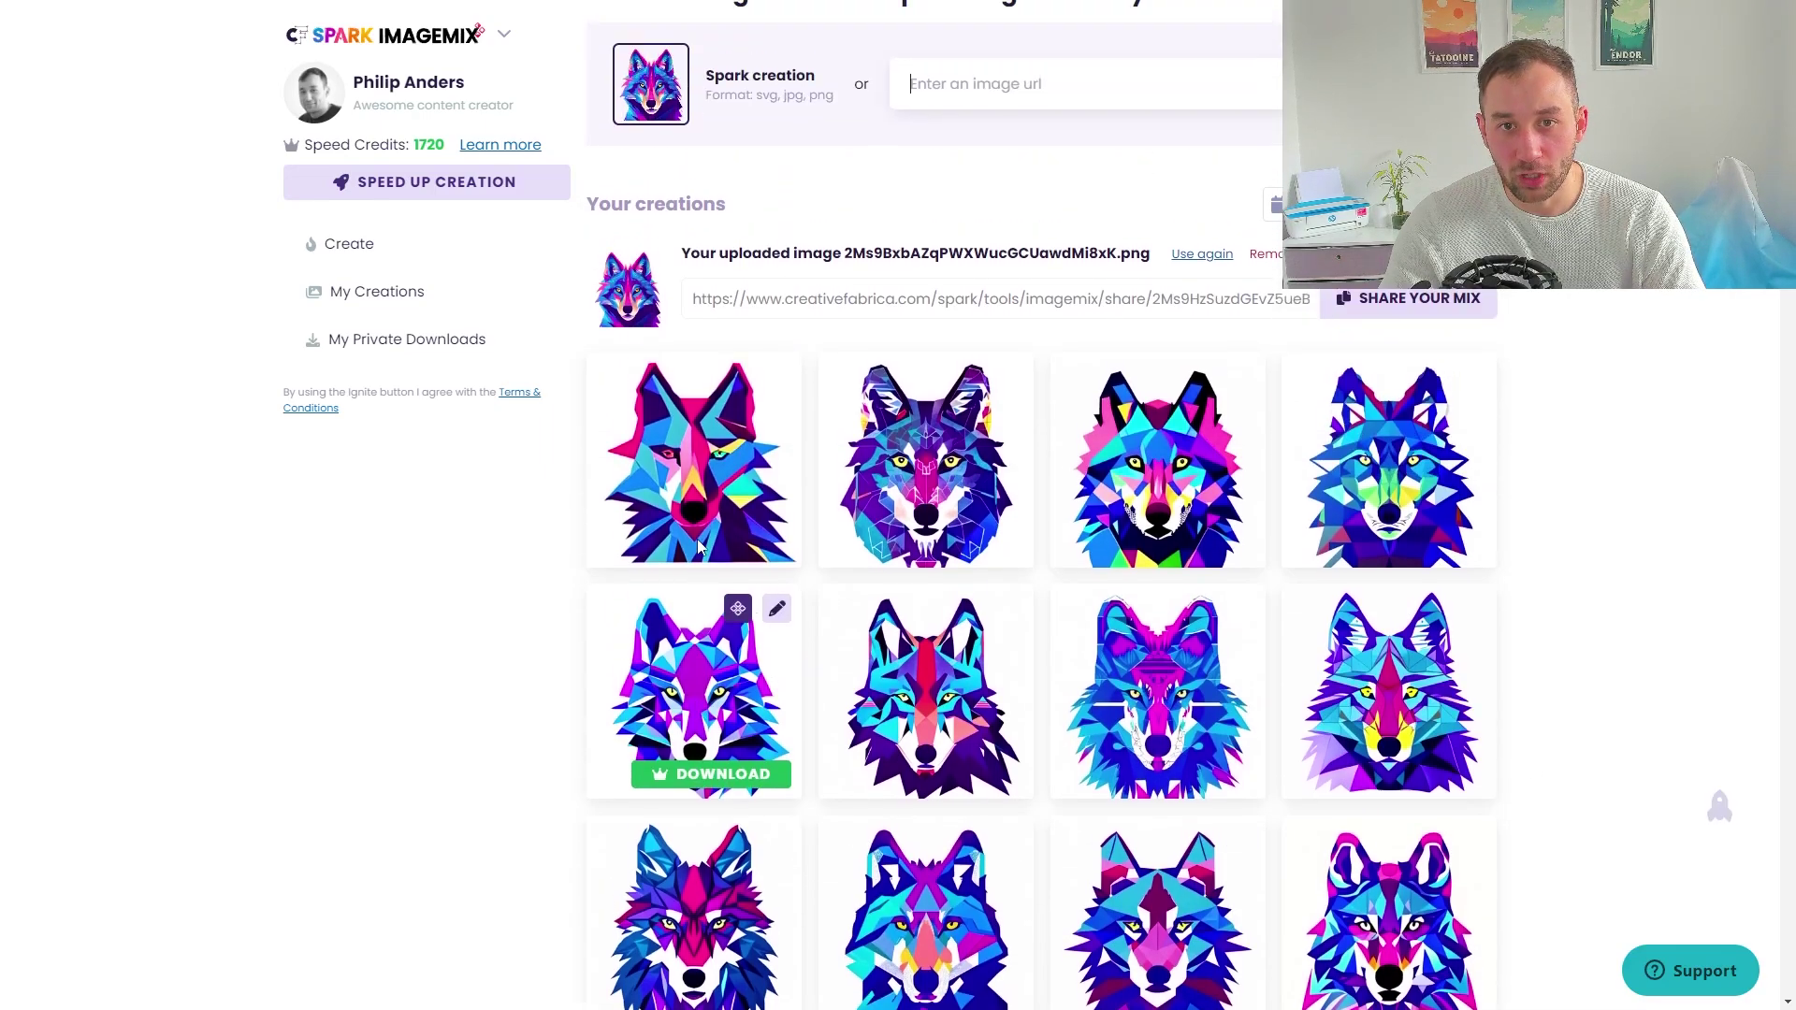
scroll(878, 346, up, 1)
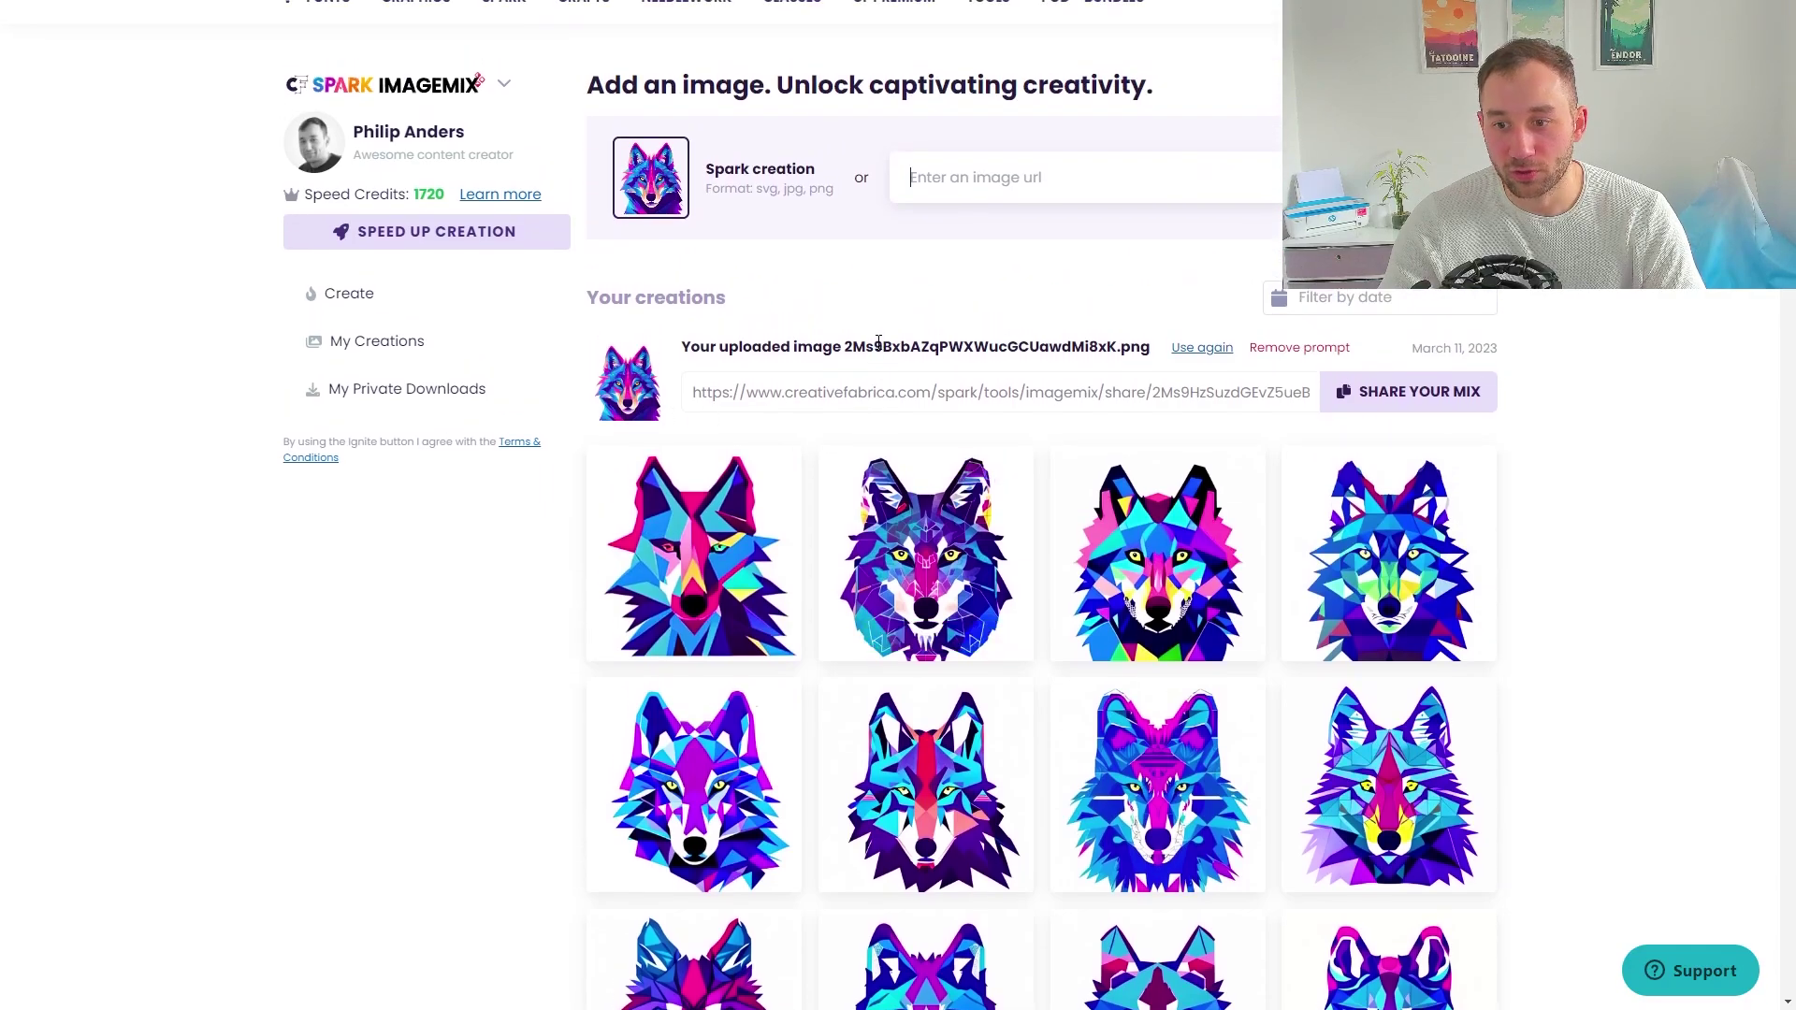
scroll(893, 381, down, 1)
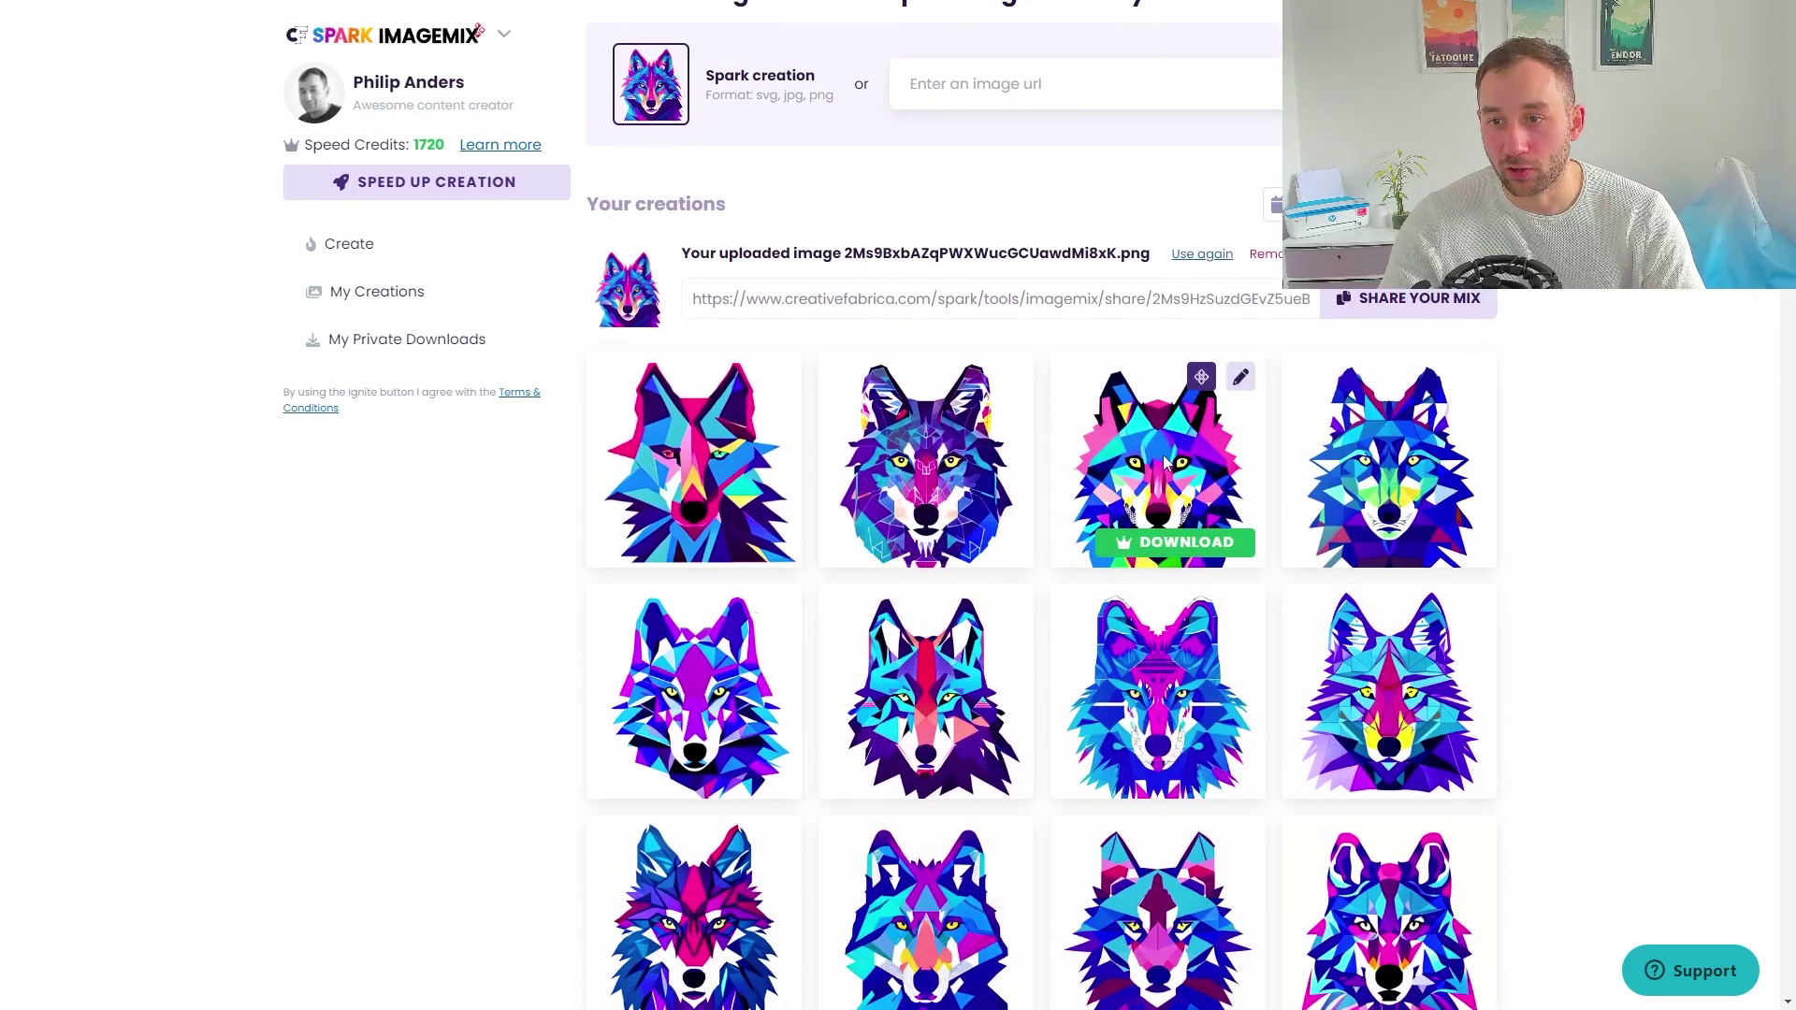
scroll(1168, 463, down, 2)
scroll(1560, 582, down, 6)
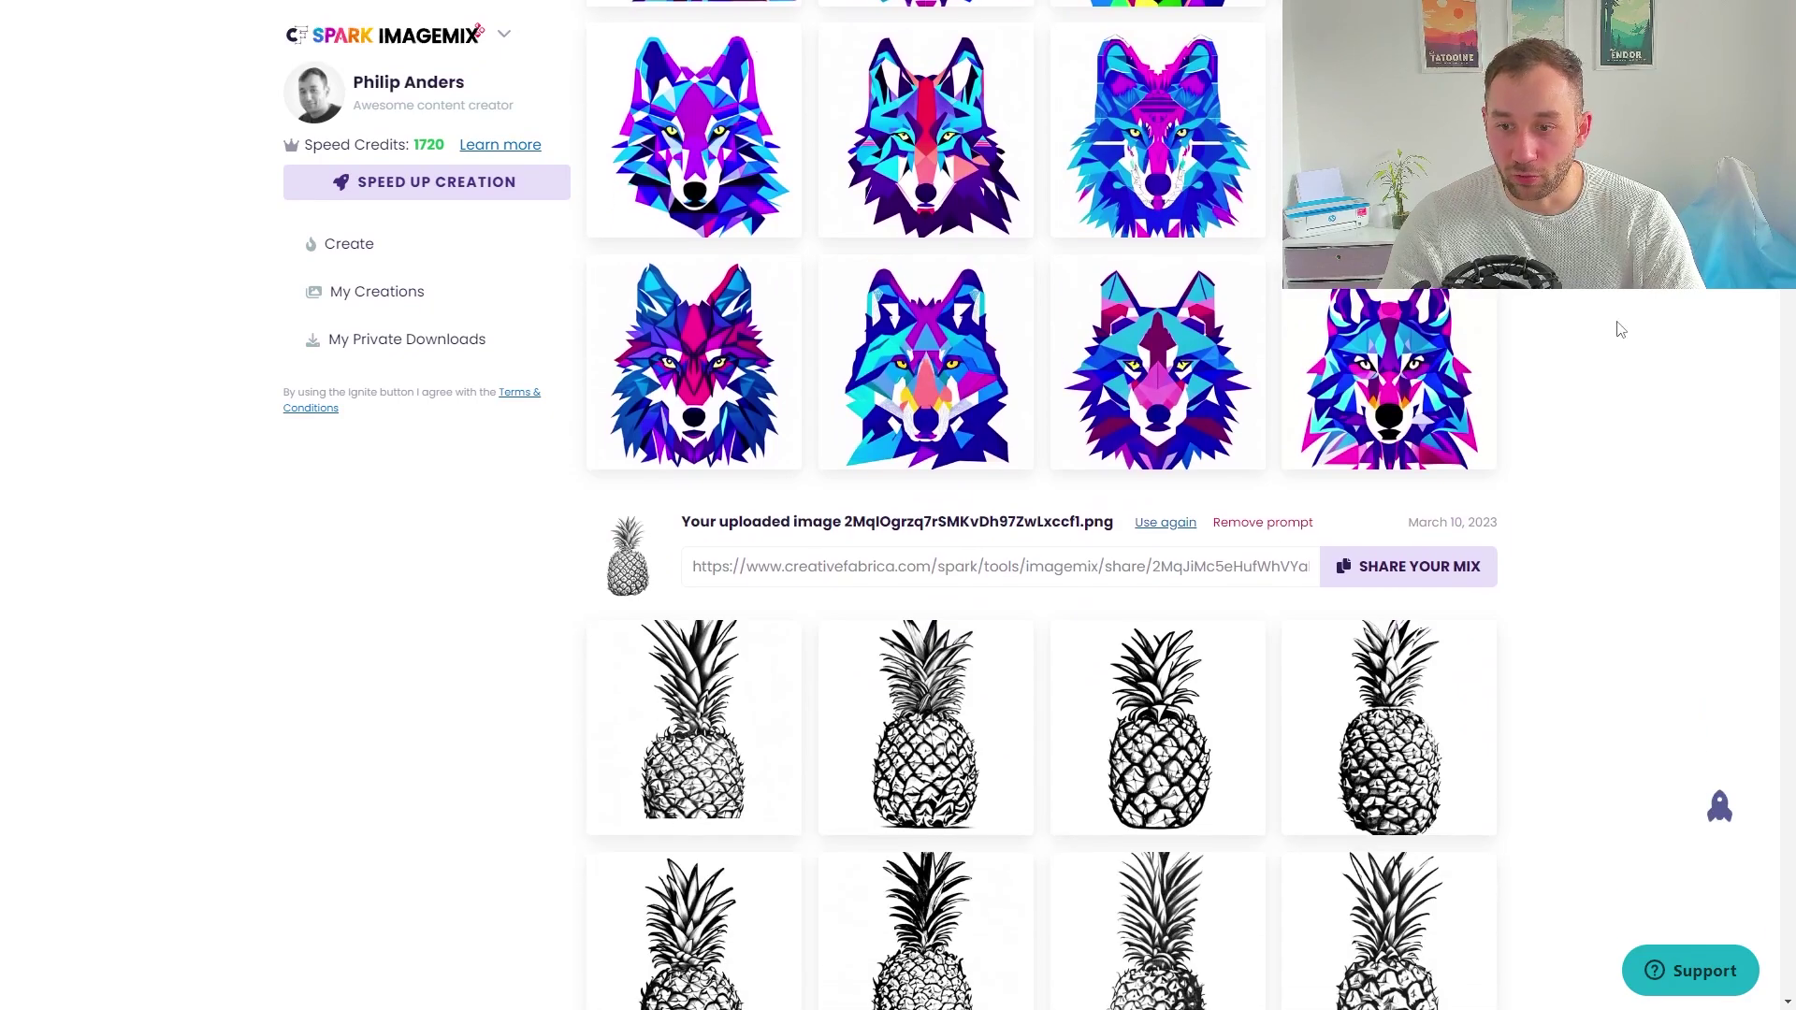
scroll(1563, 595, down, 2)
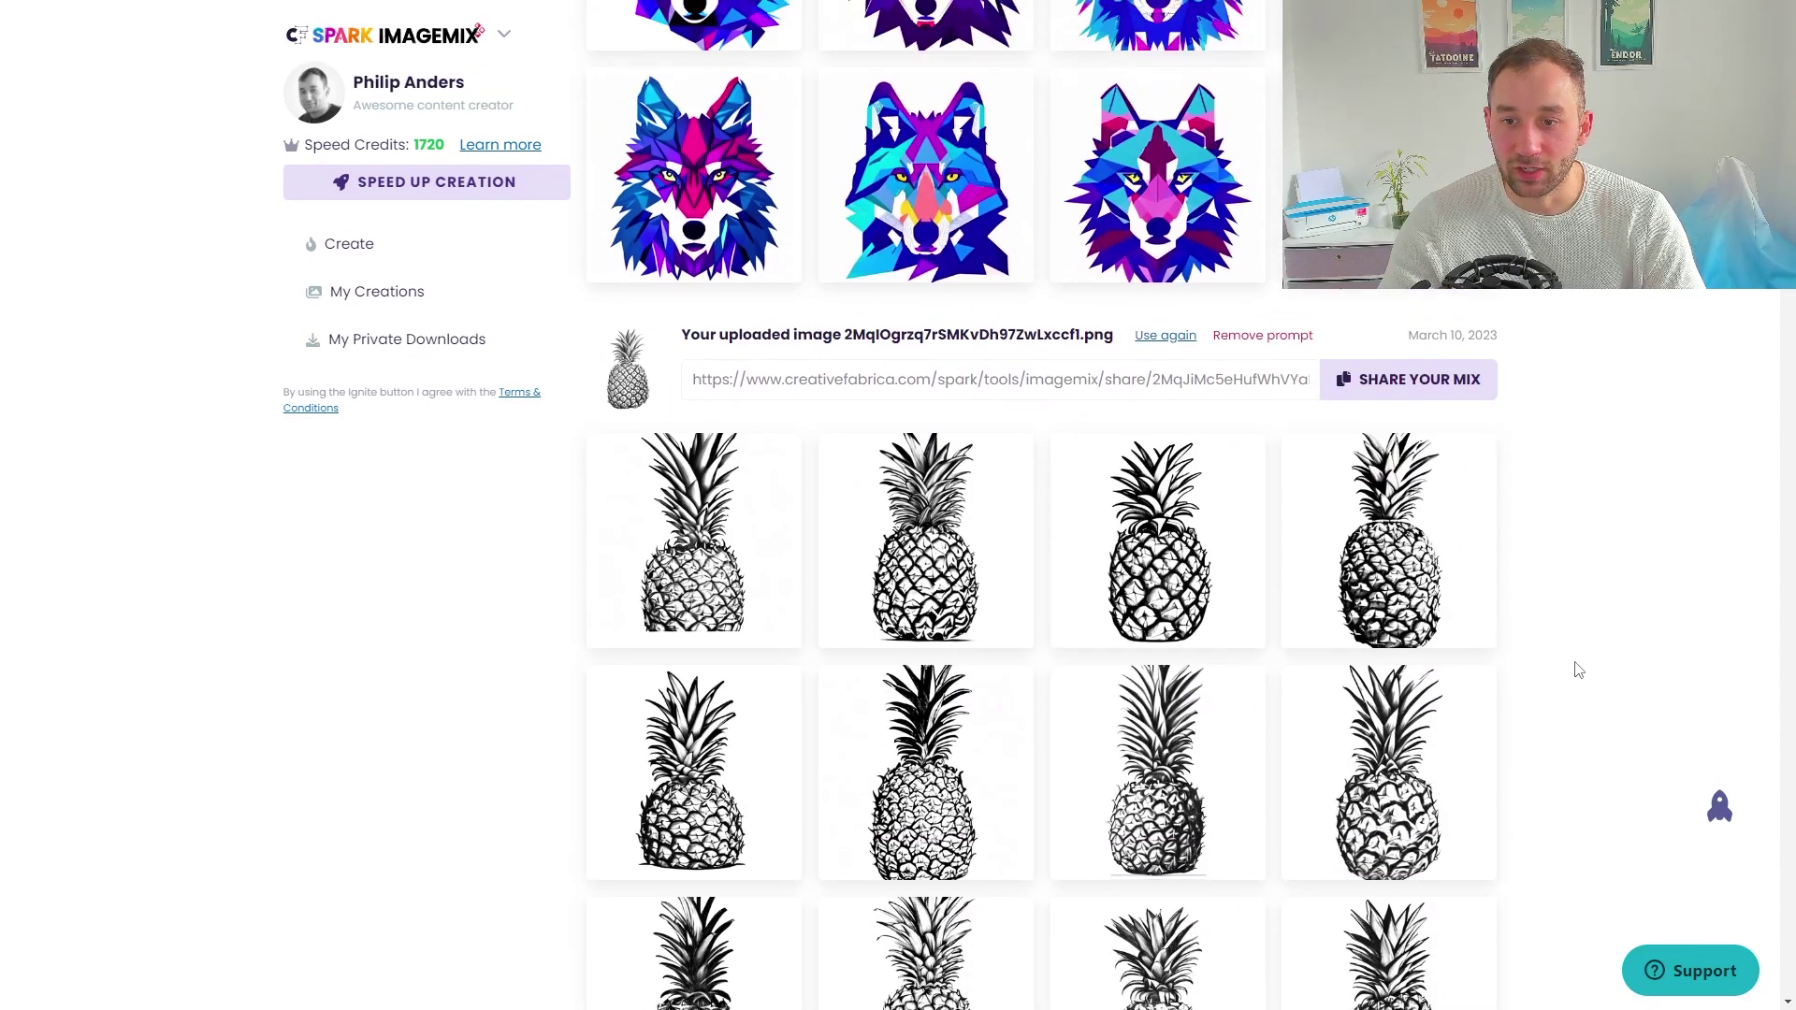
scroll(1579, 670, up, 9)
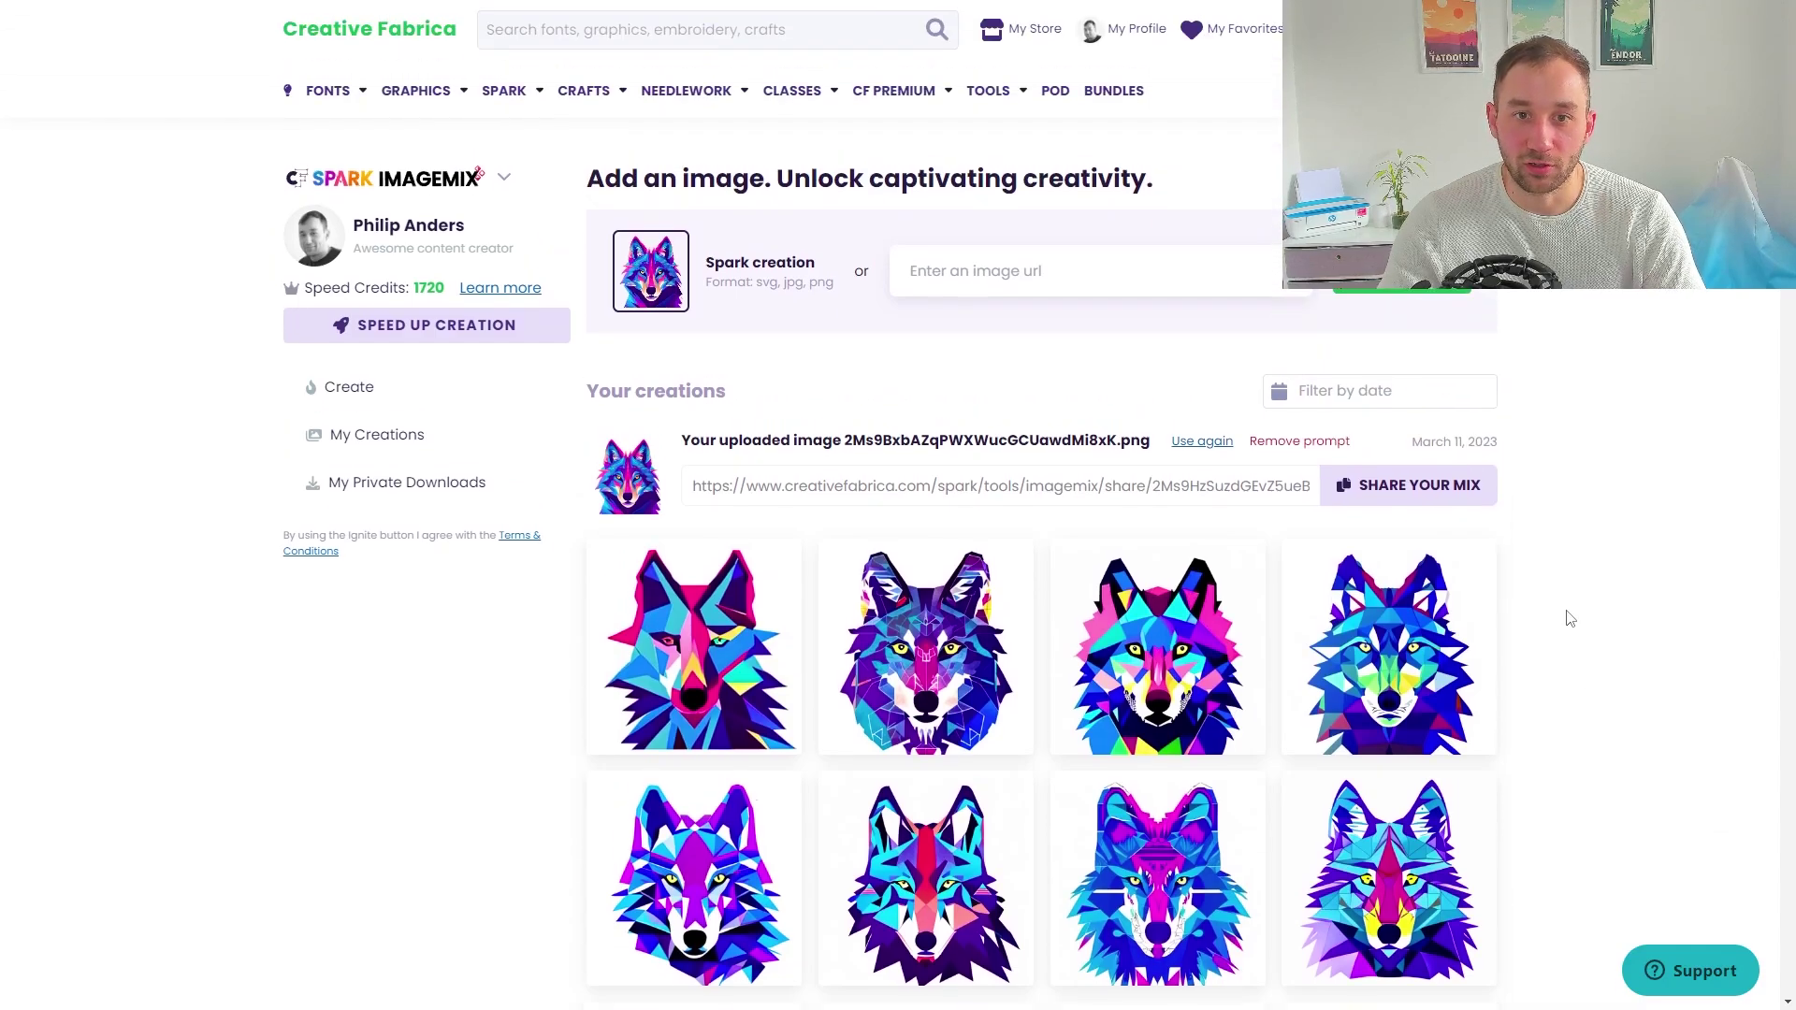
Step: Switch to CF Spark Sketch and generate three batches of sketches from the prompt "french bulldog"
click(430, 183)
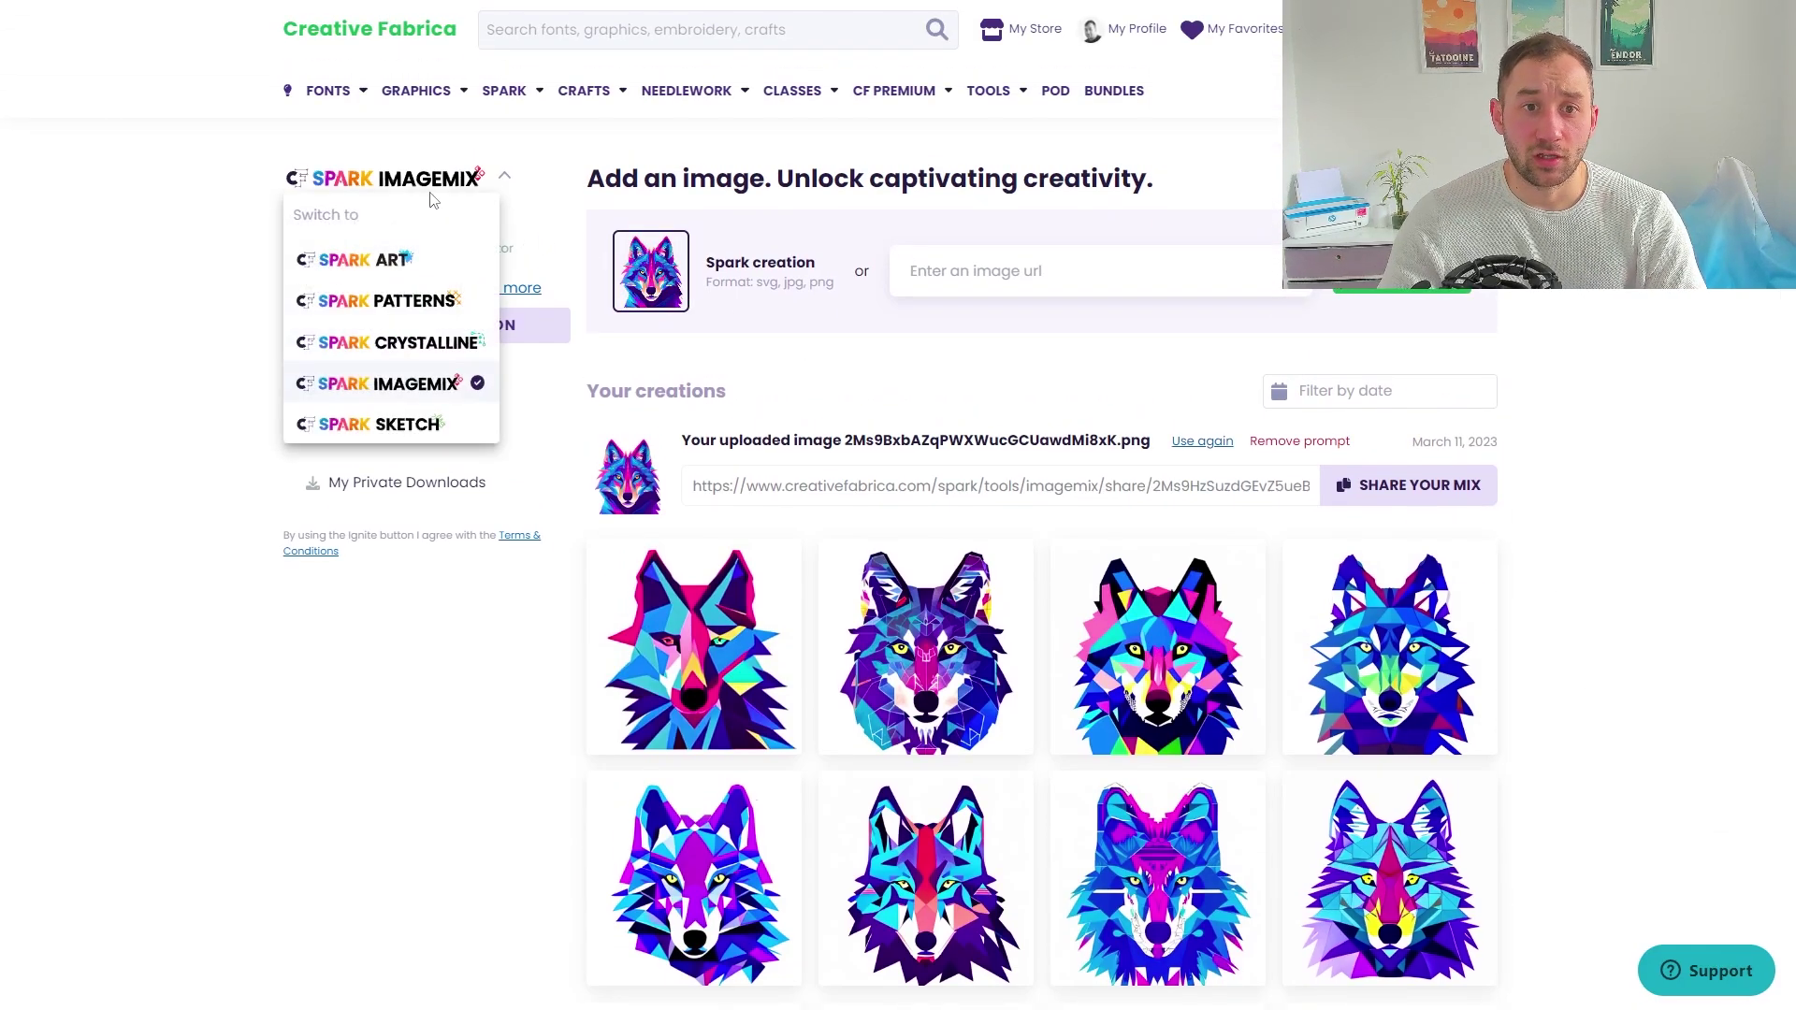
click(431, 427)
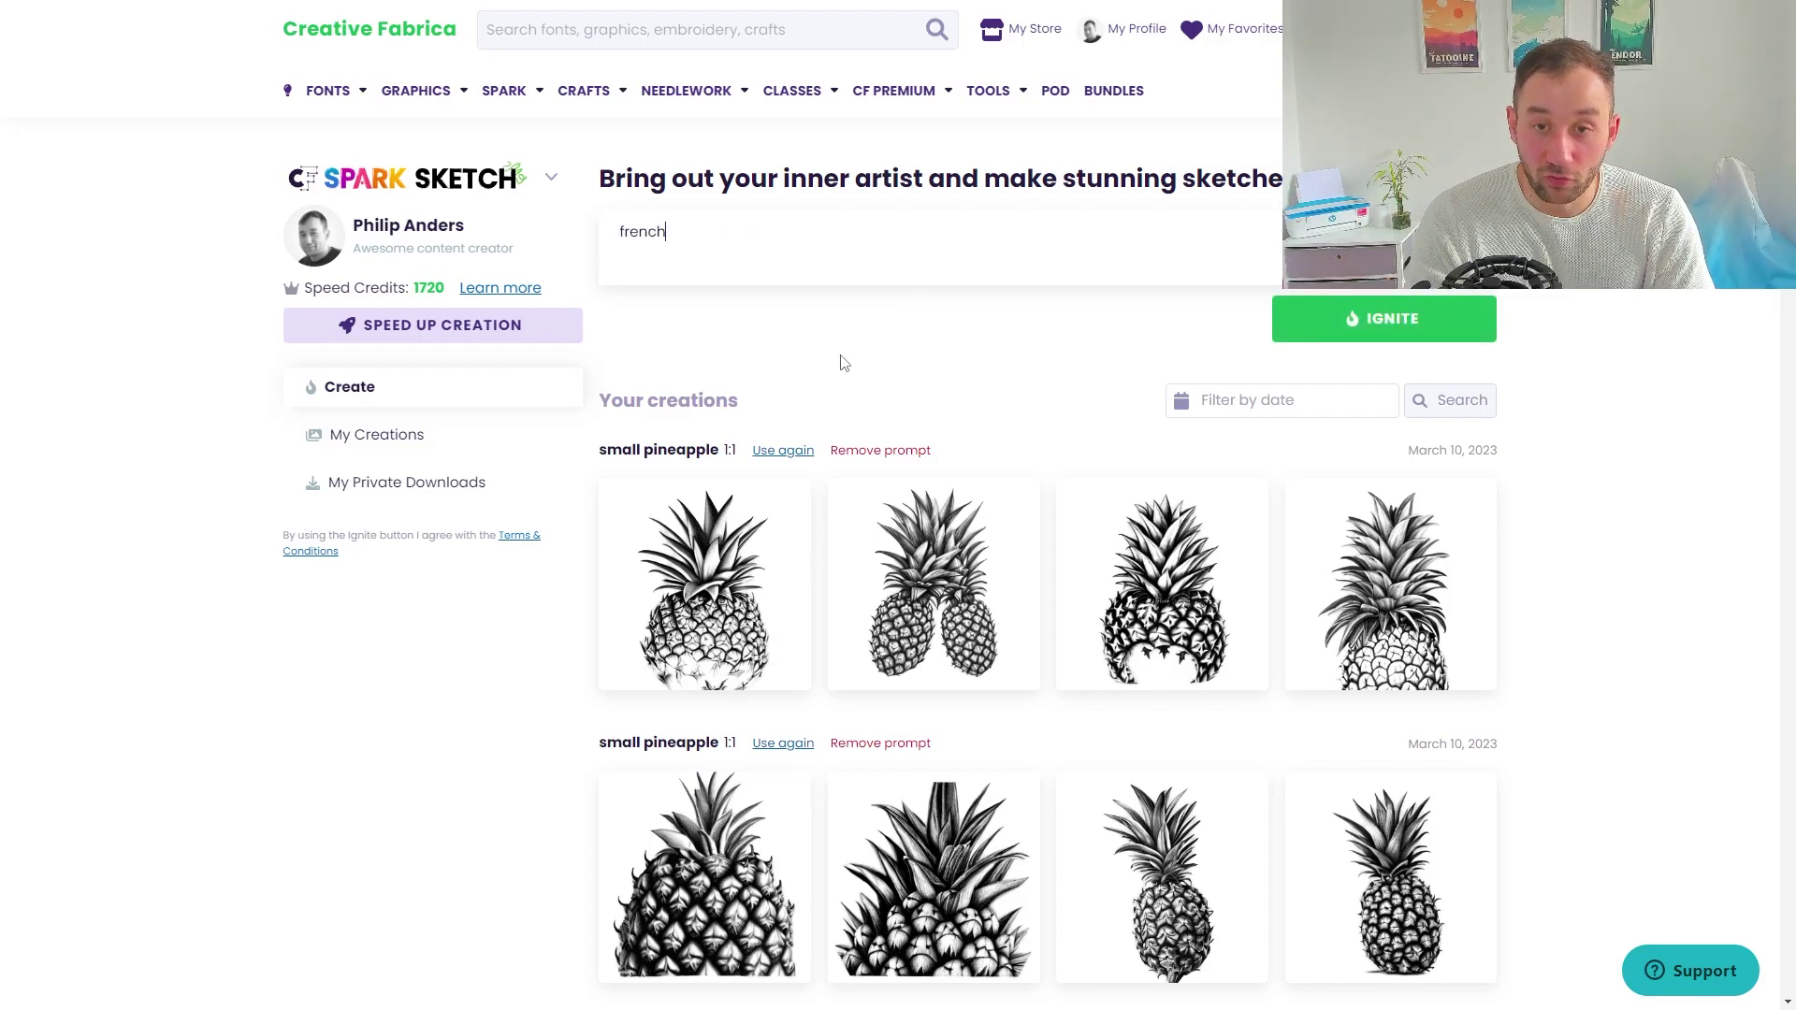
click(1430, 337)
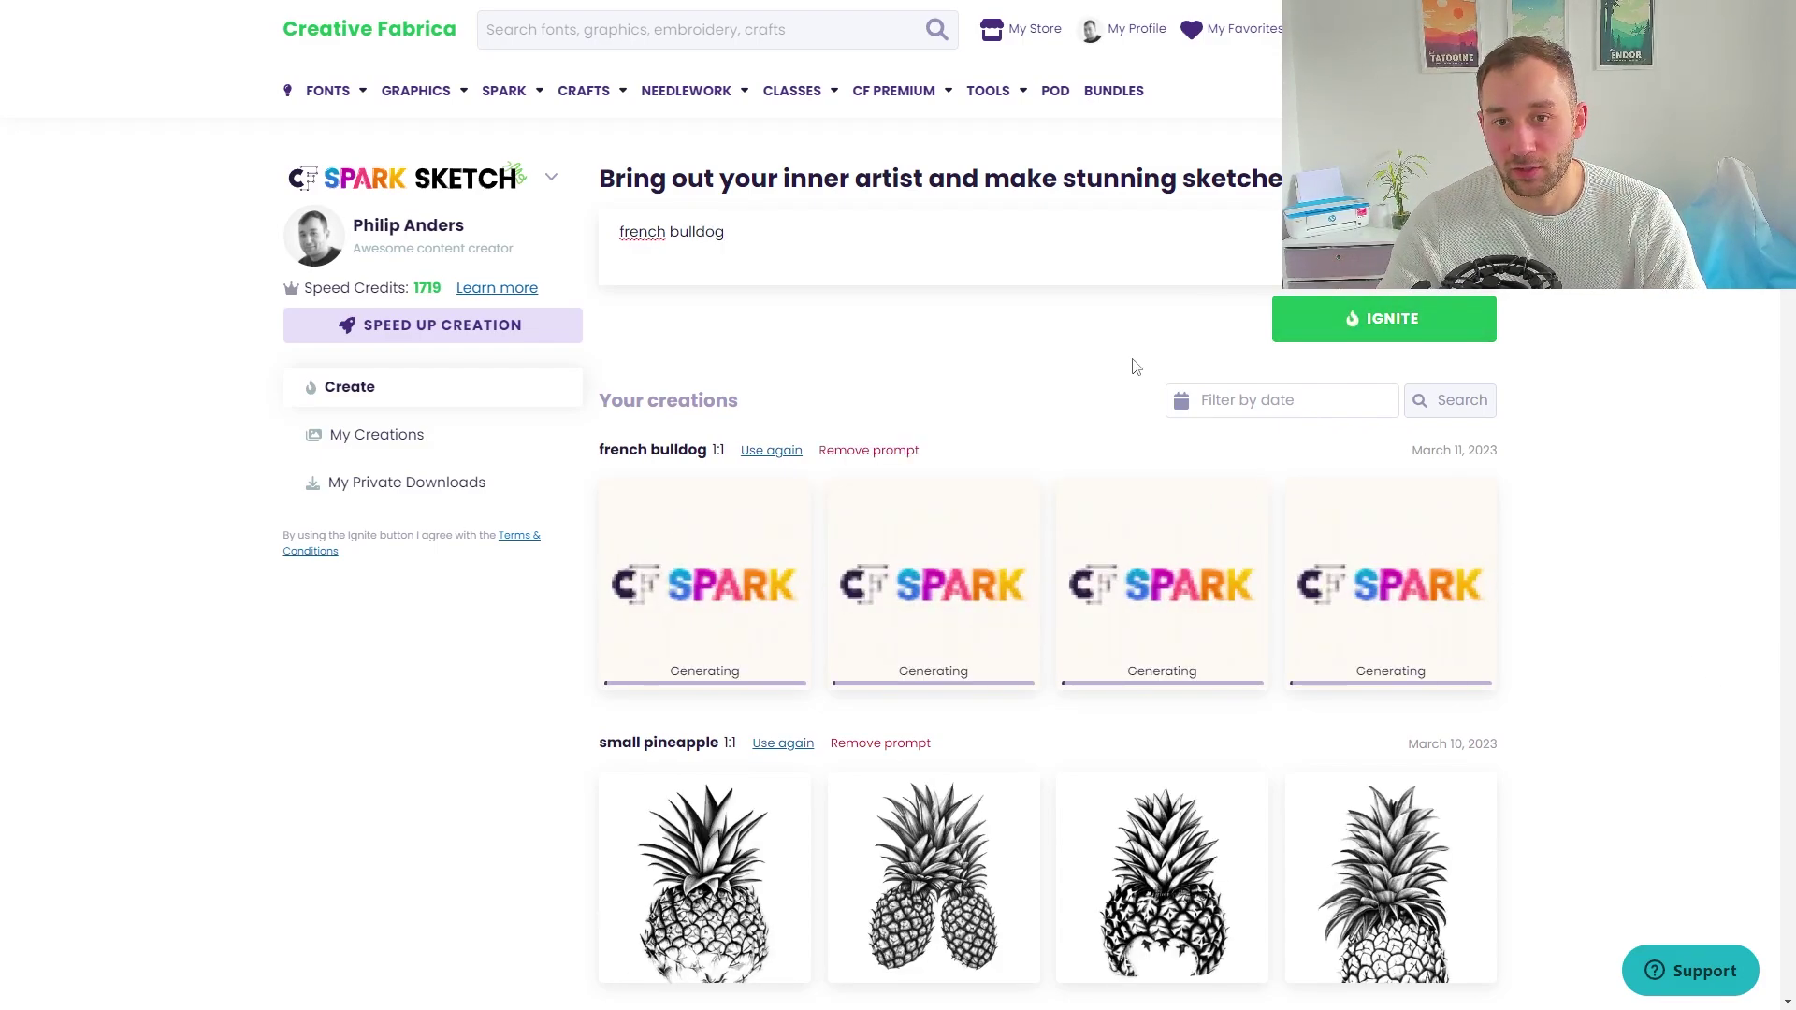
click(1441, 329)
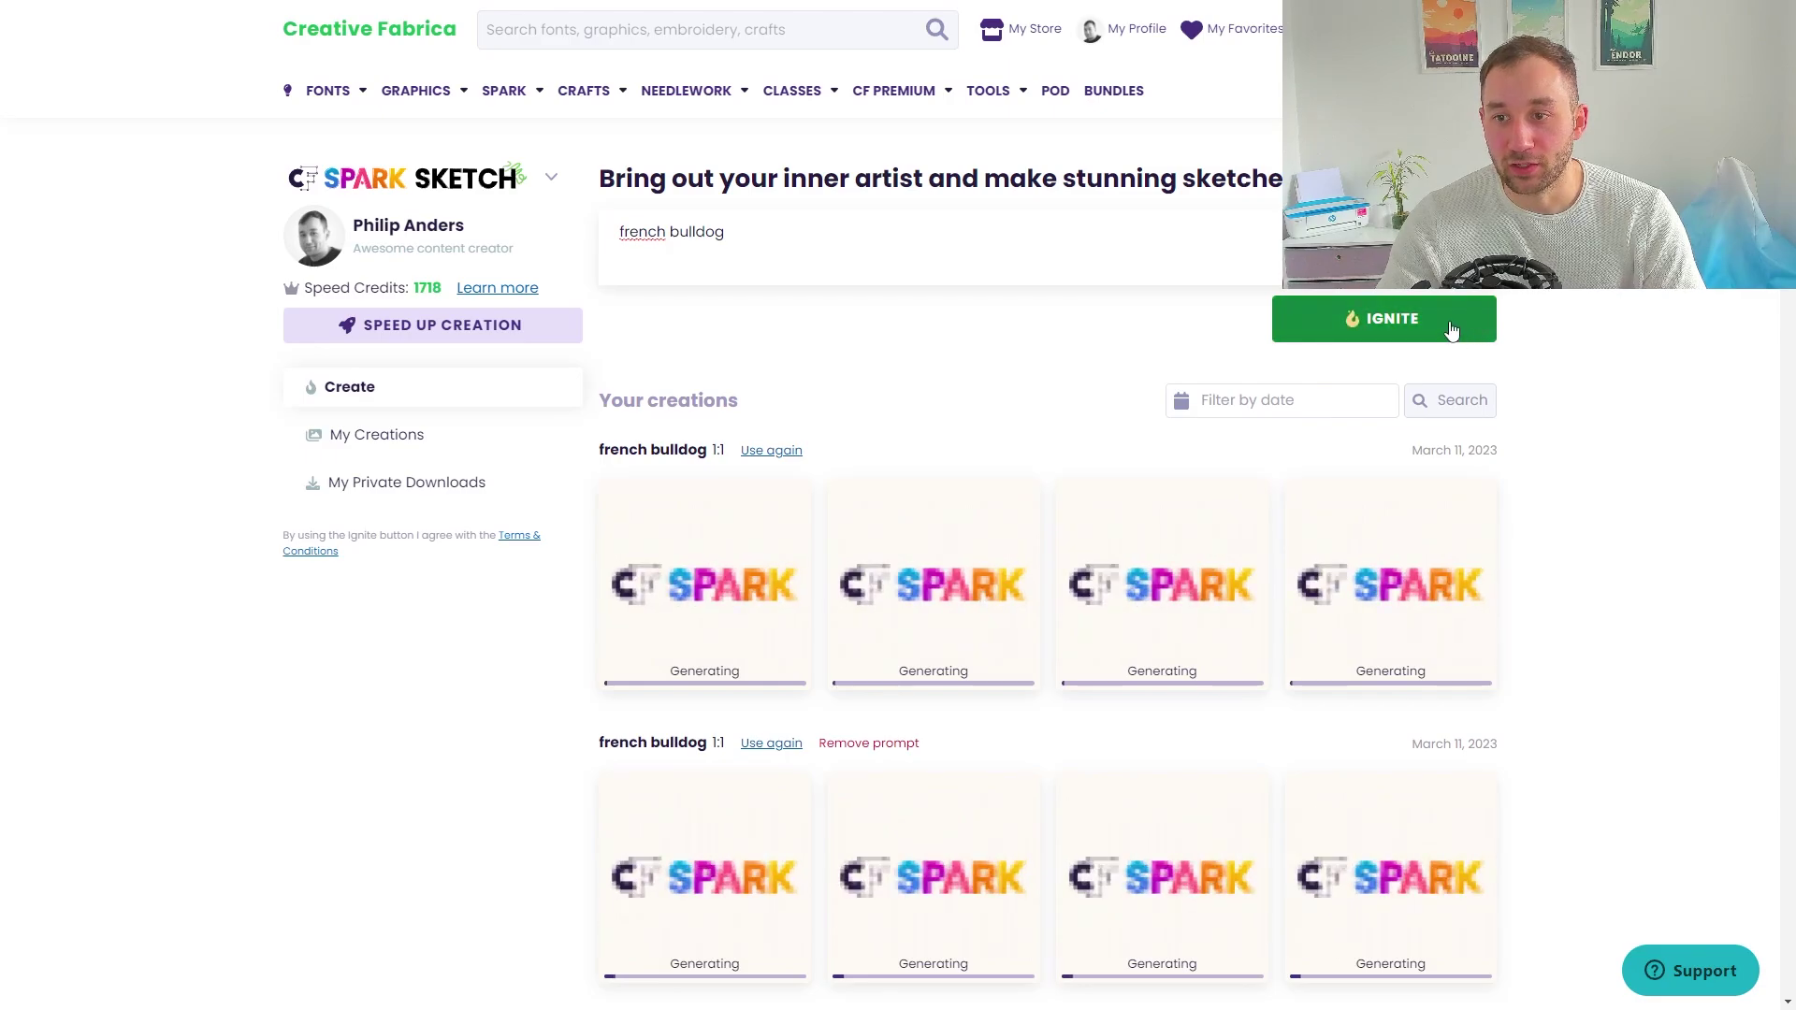
click(1439, 324)
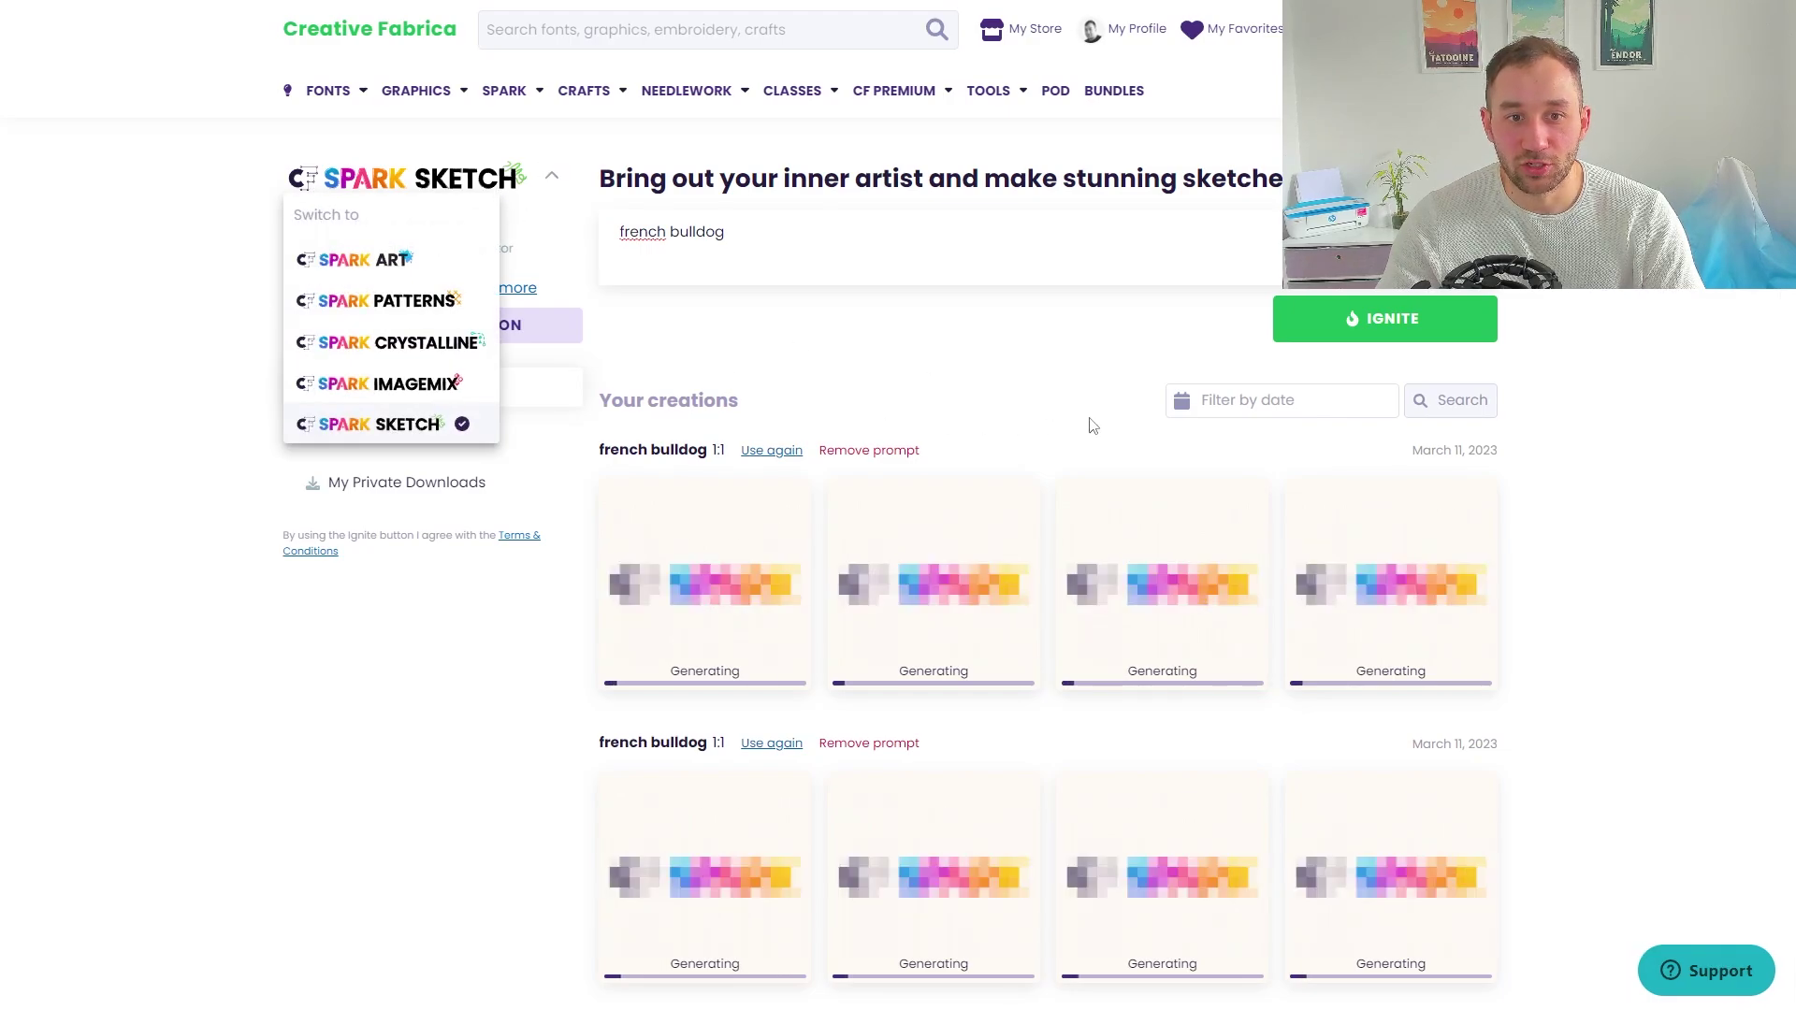
Step: Browse the earlier pineapple and dachshund sketches in the creations list
scroll(1092, 426, down, 15)
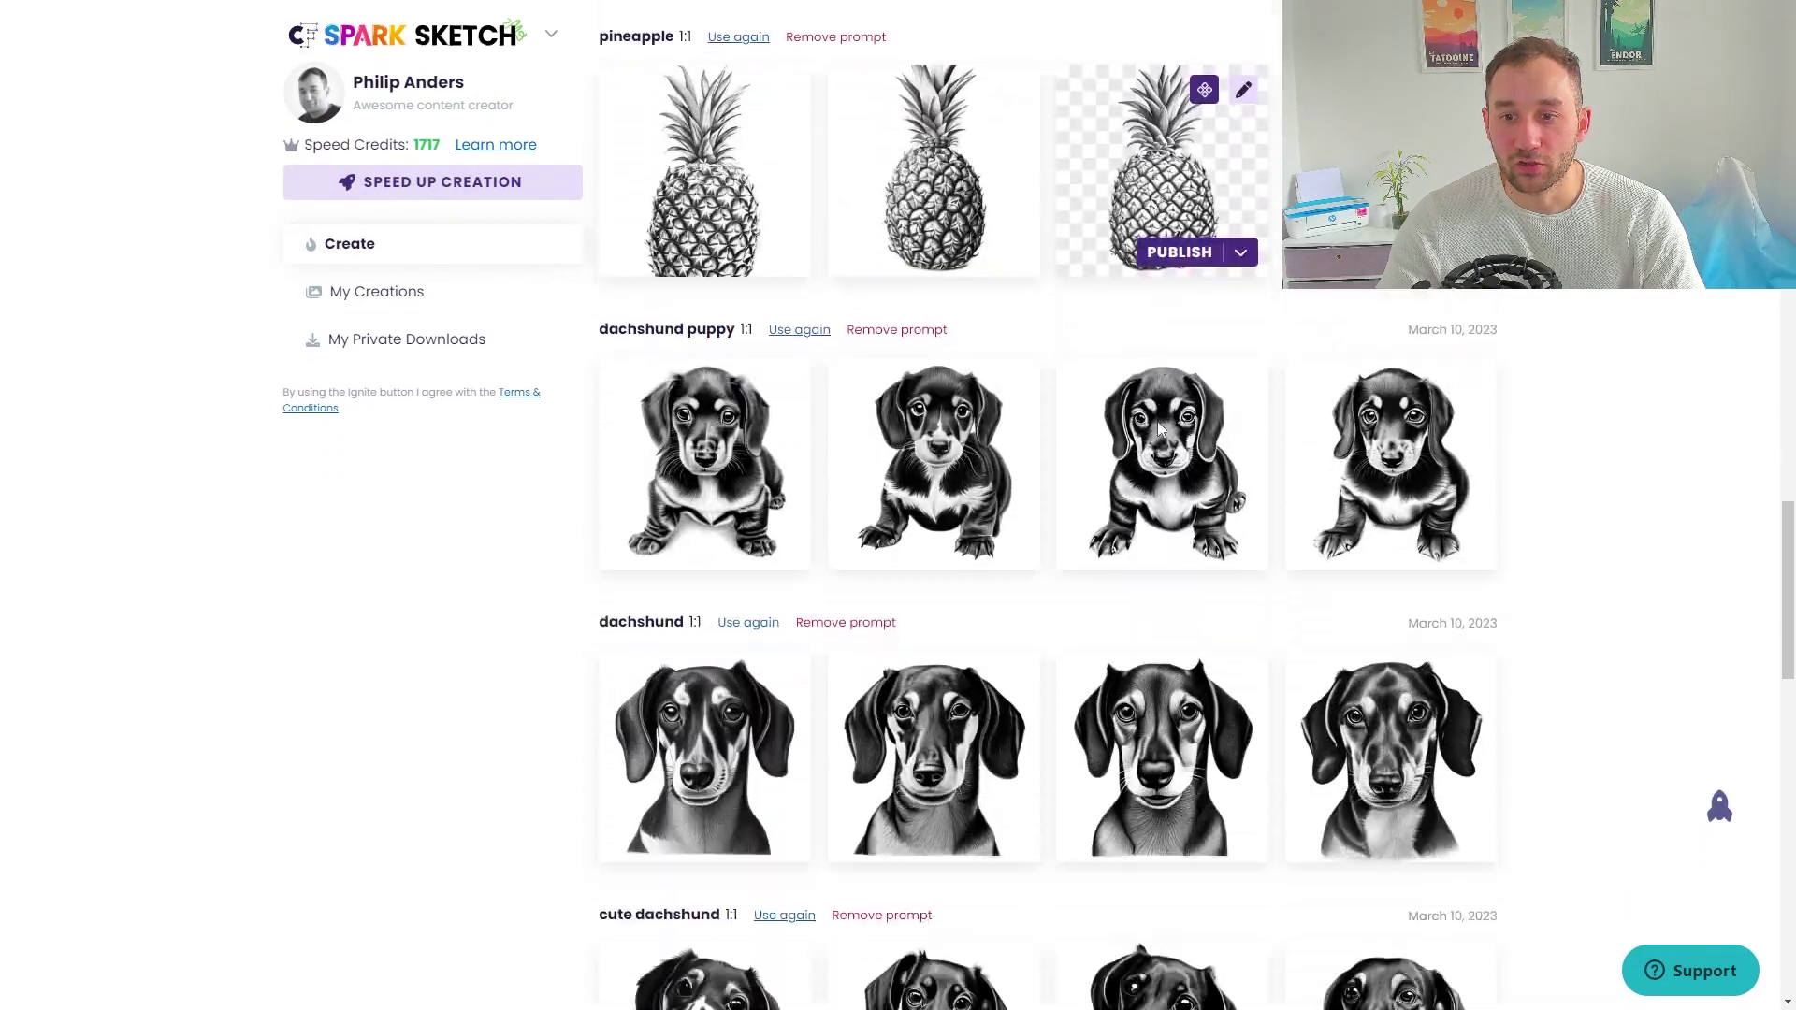
scroll(1159, 428, down, 10)
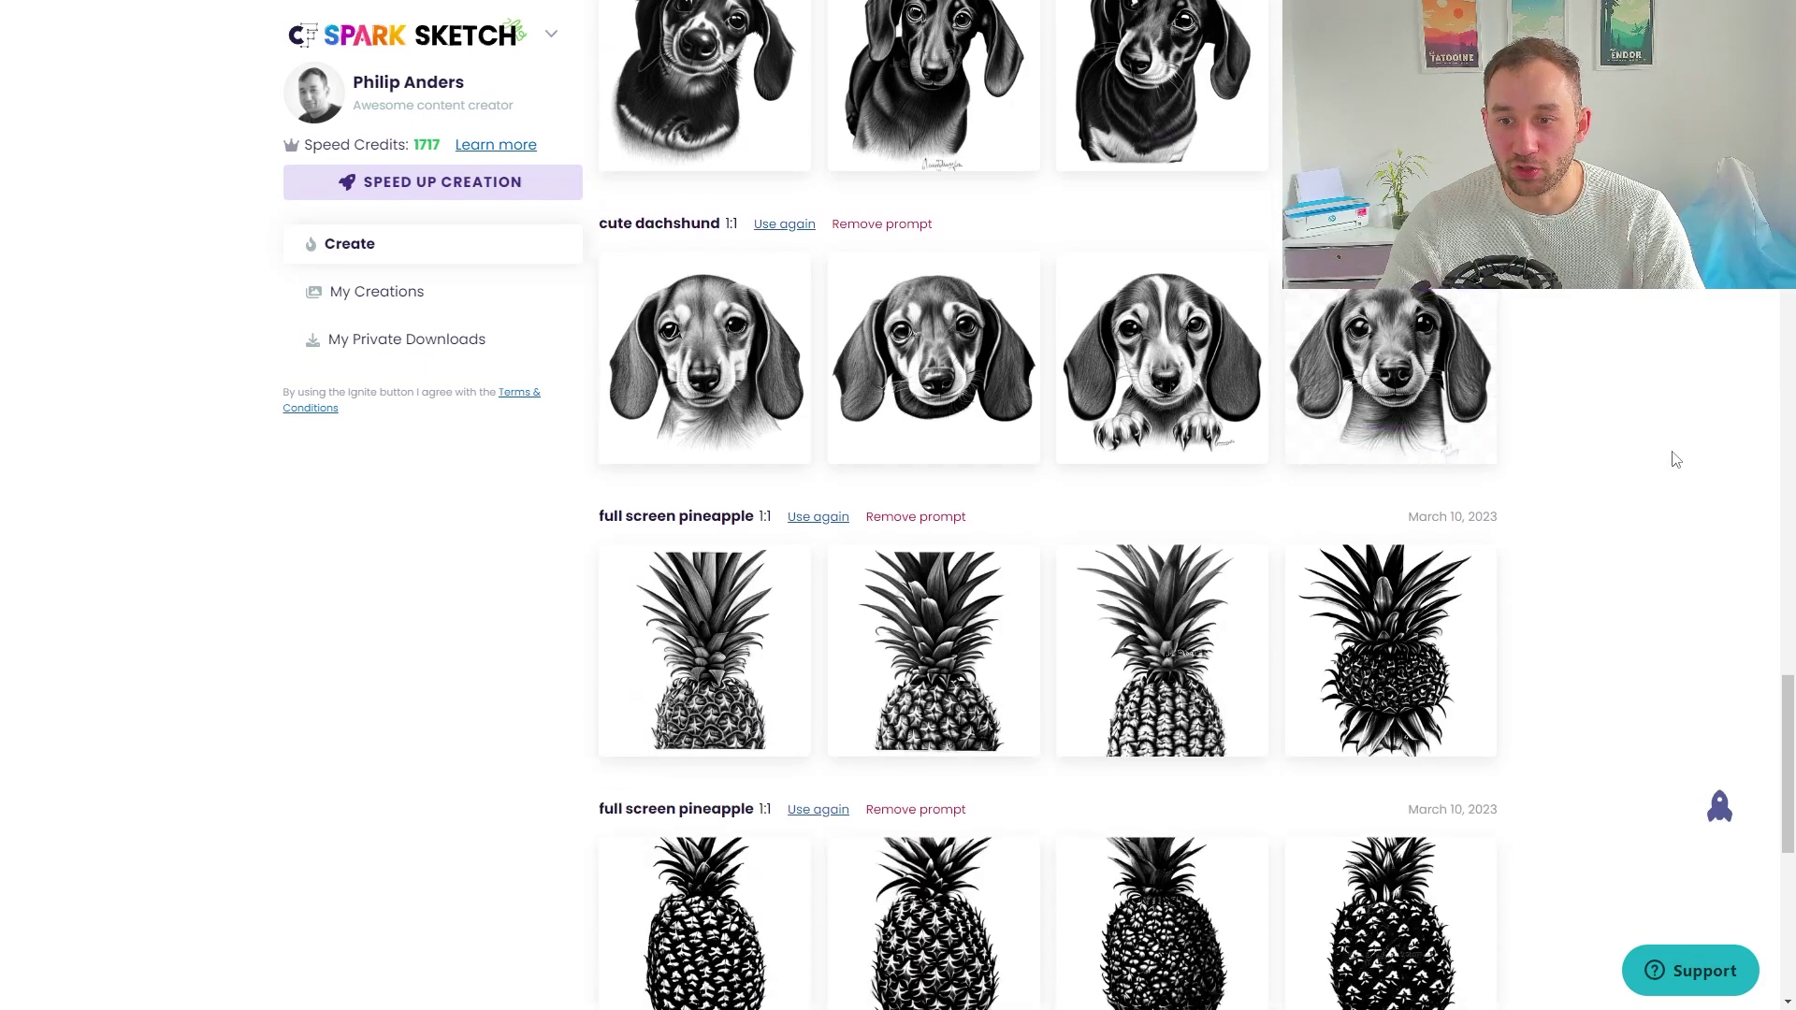
scroll(1683, 467, down, 3)
scroll(1684, 561, up, 20)
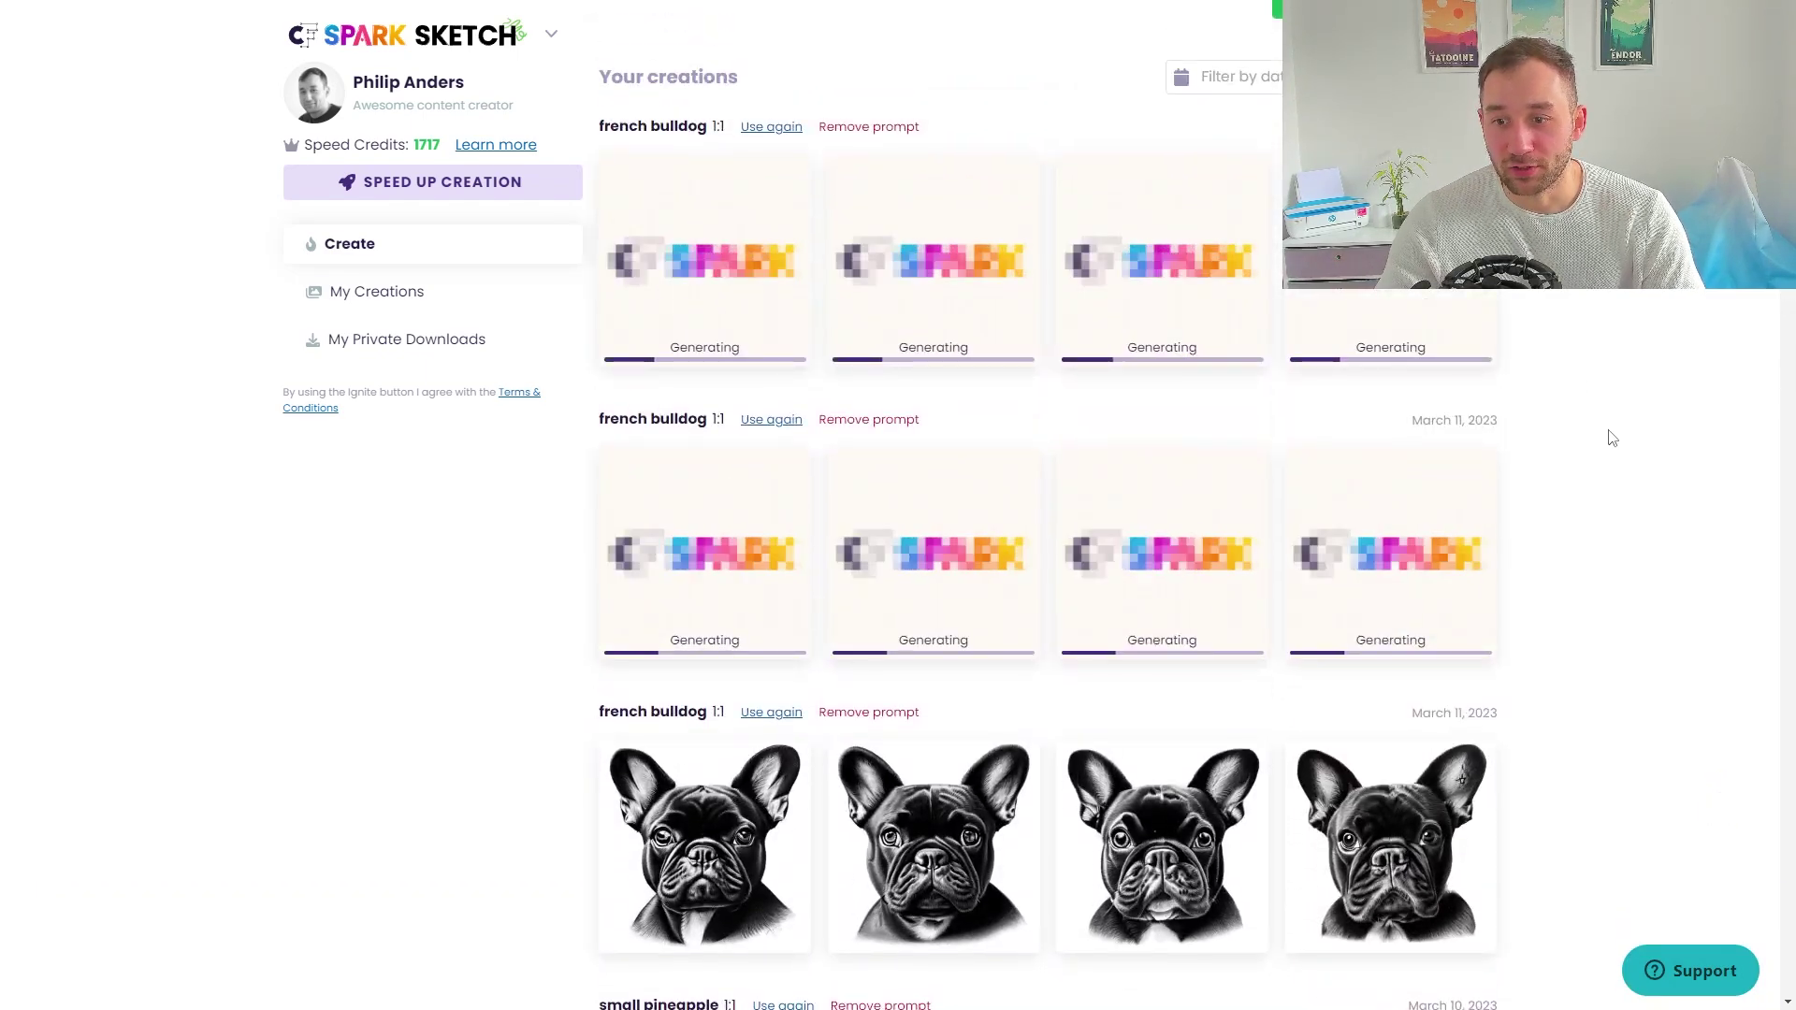
Step: Examine the three batches of french bulldog sketches, including their transparent backgrounds
scroll(1581, 454, up, 1)
scroll(1559, 468, up, 1)
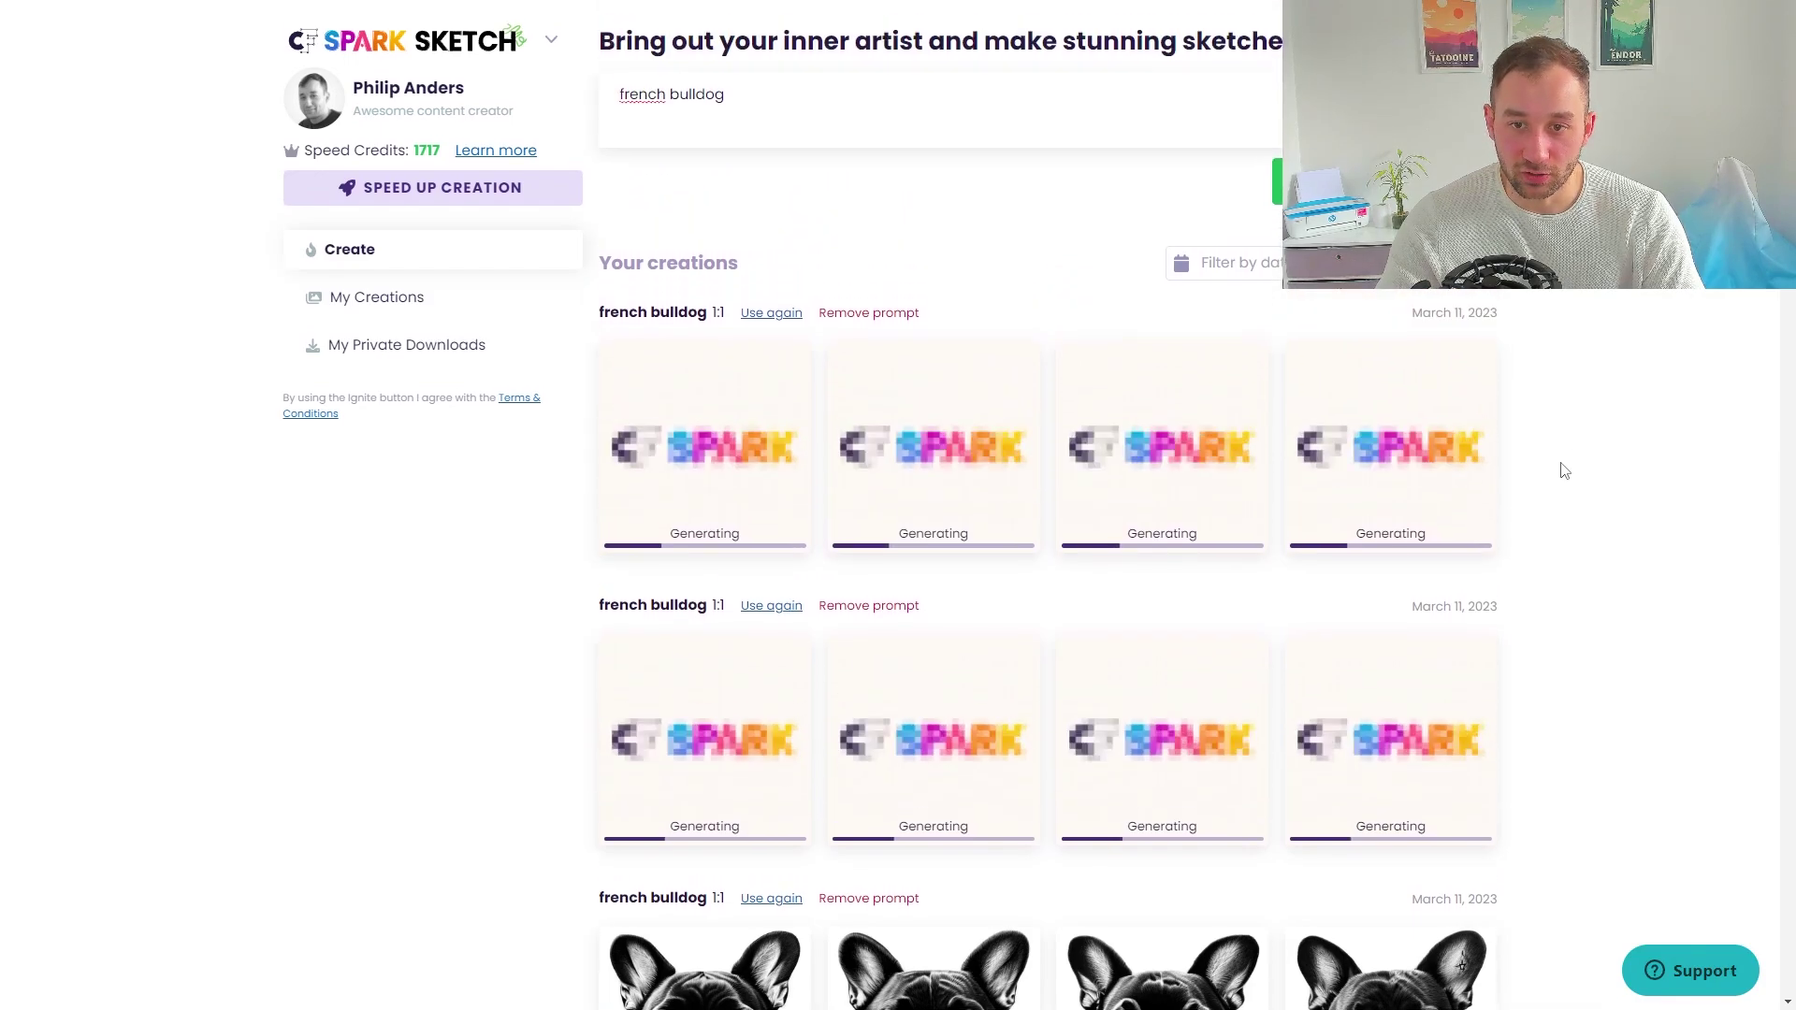
scroll(1590, 514, down, 2)
scroll(1702, 602, up, 3)
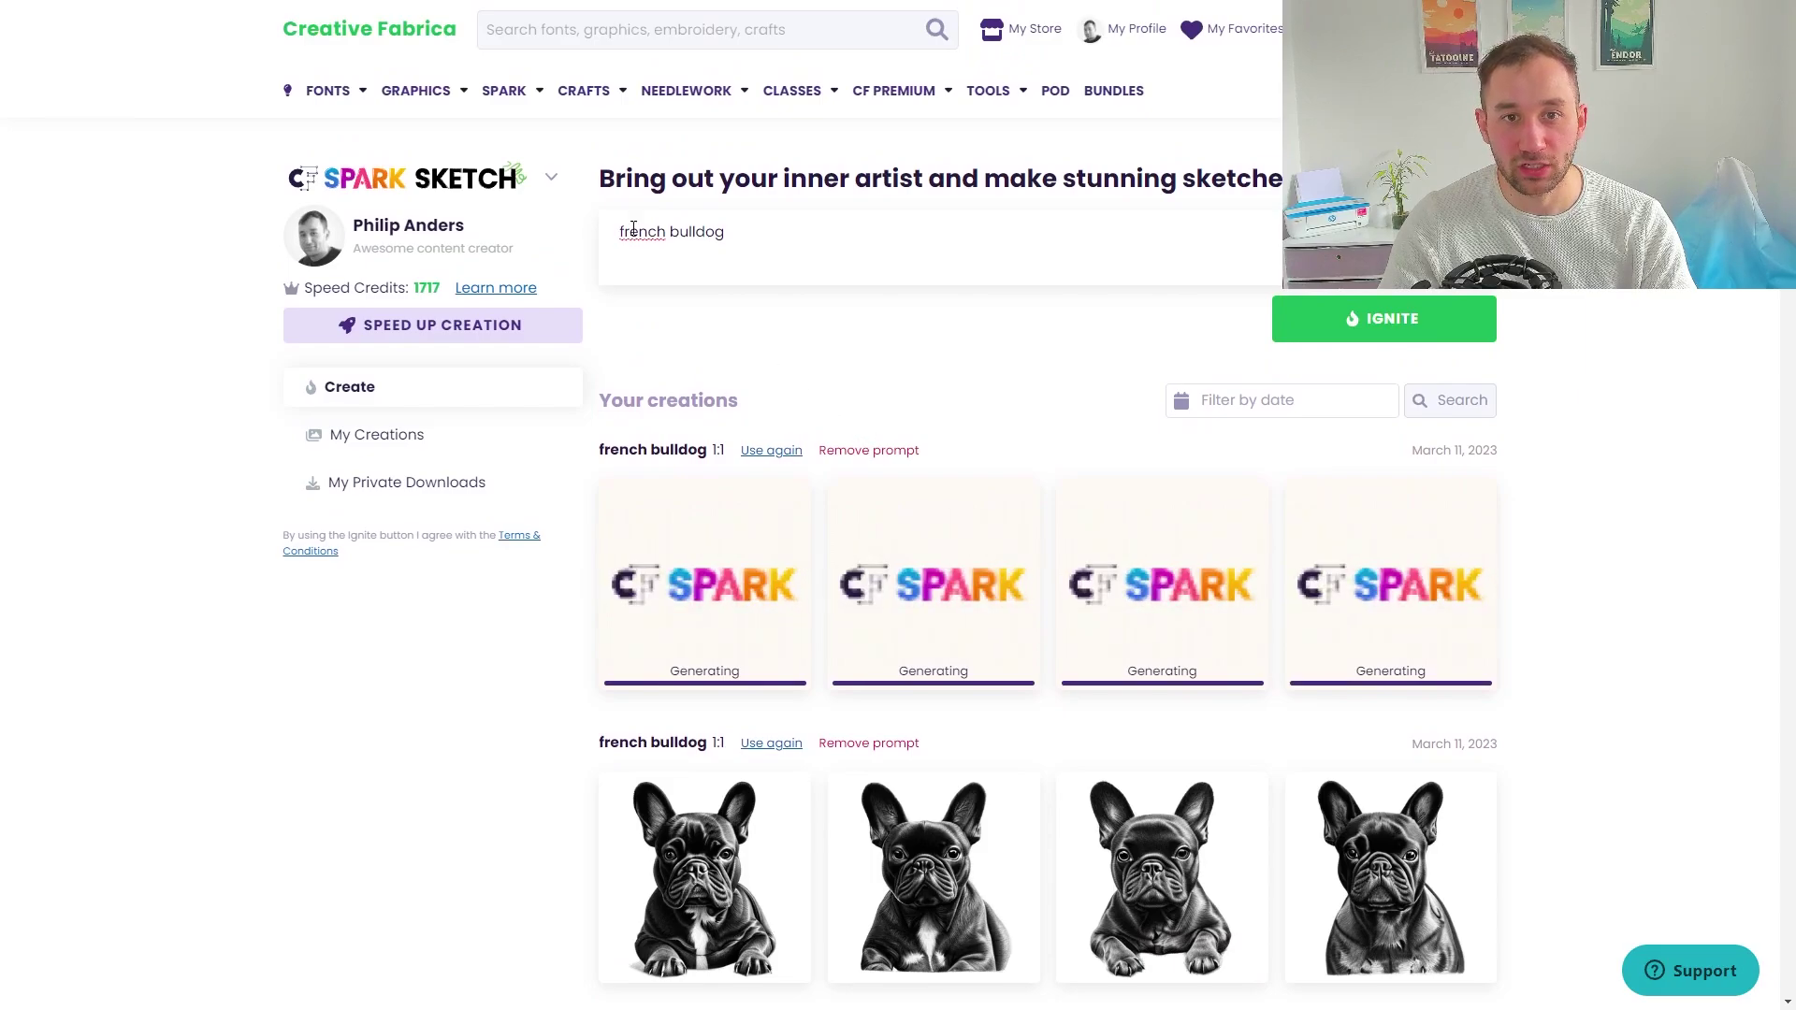
mouse_move(513, 101)
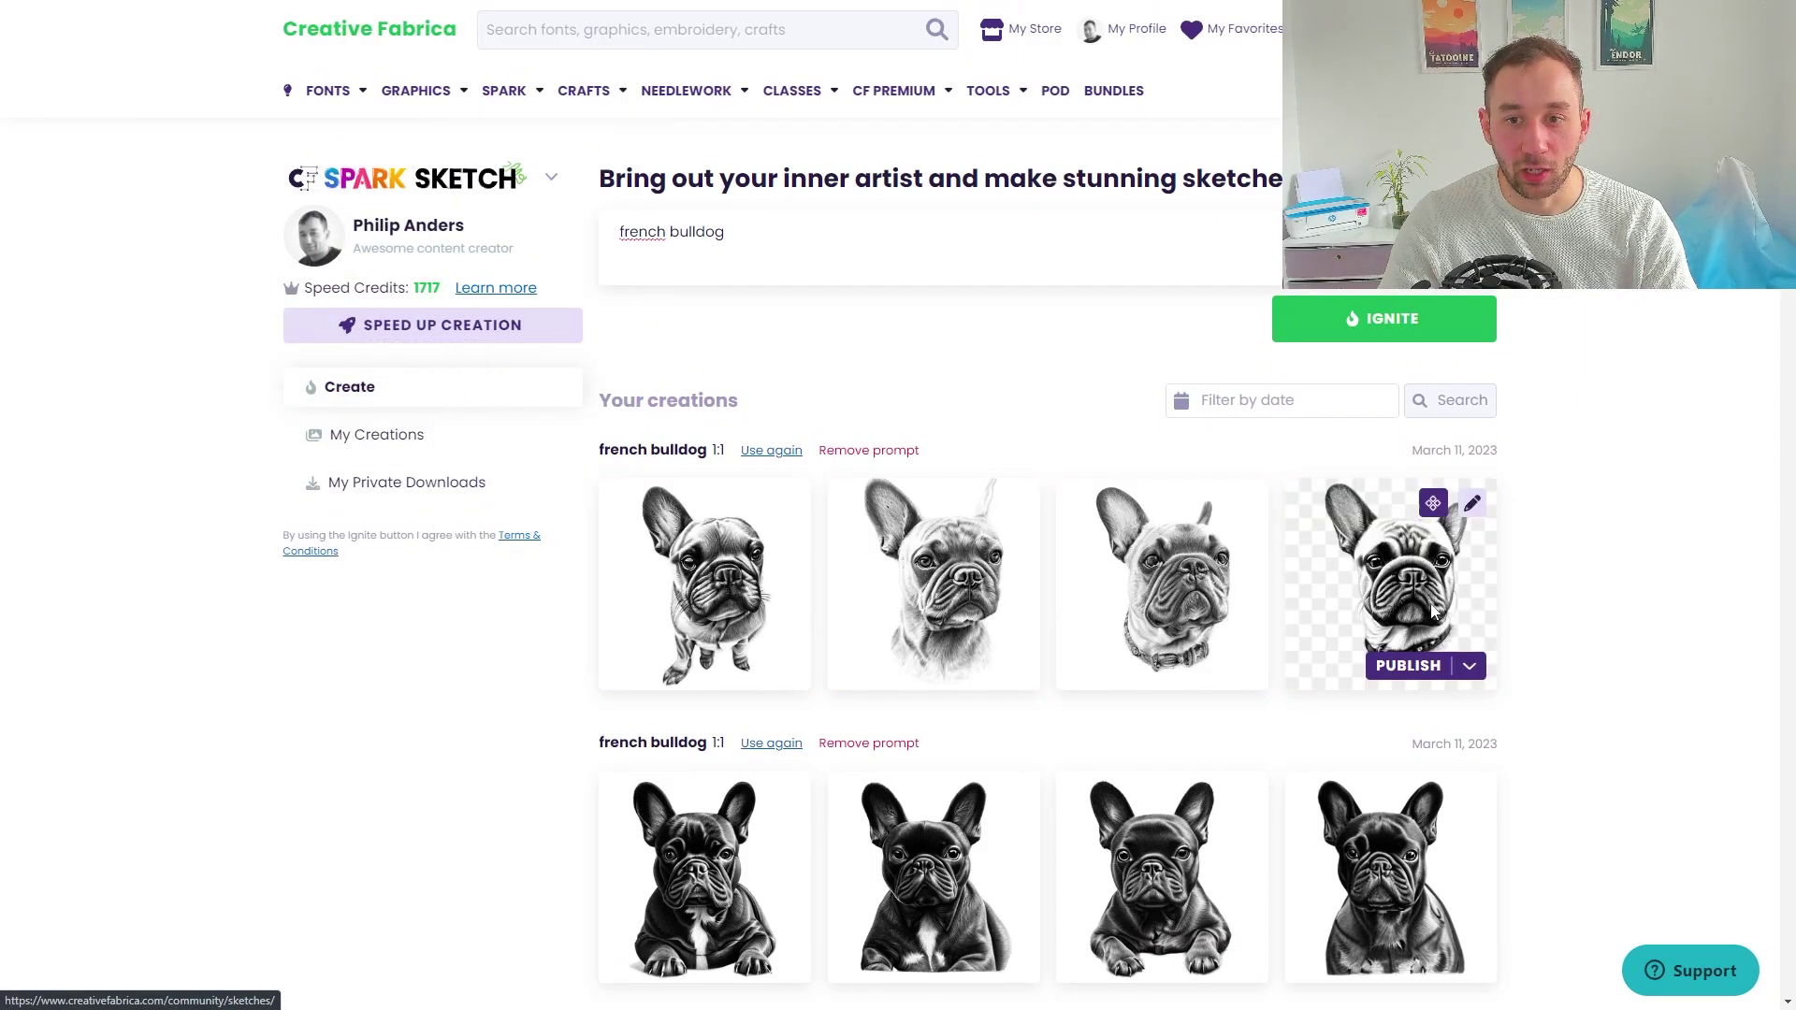
scroll(1592, 594, down, 2)
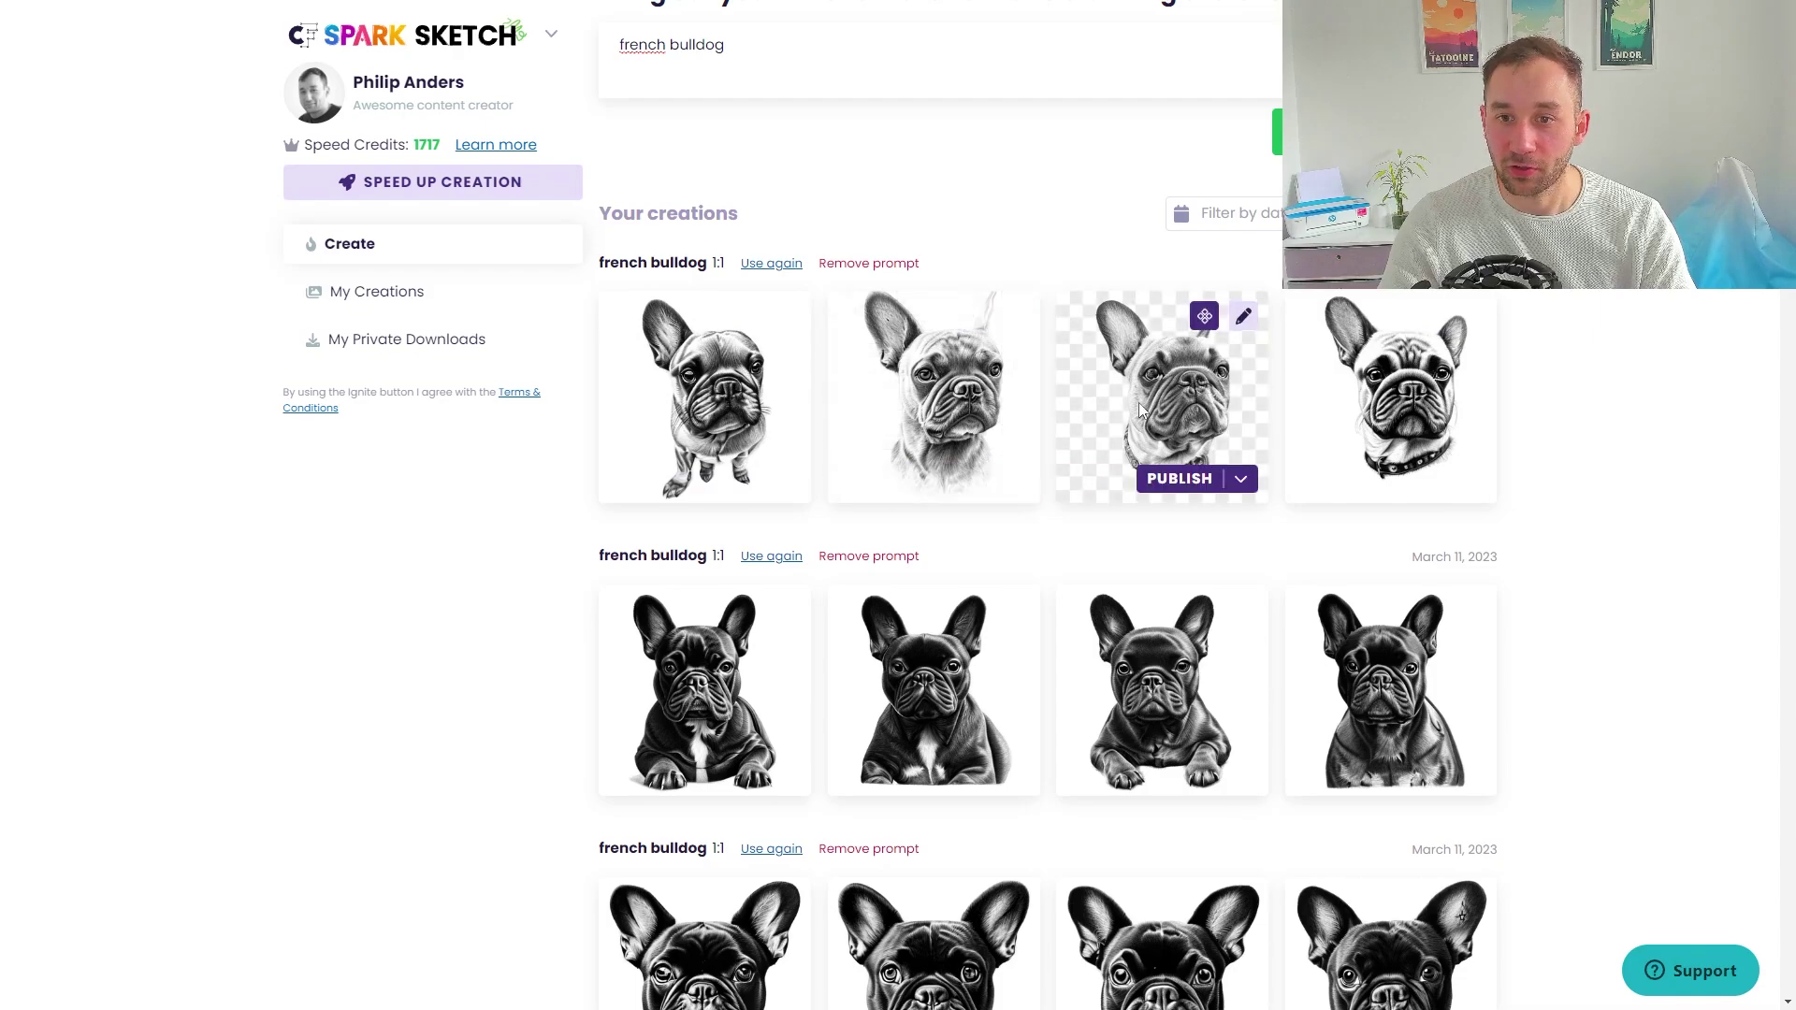
scroll(1507, 381, down, 3)
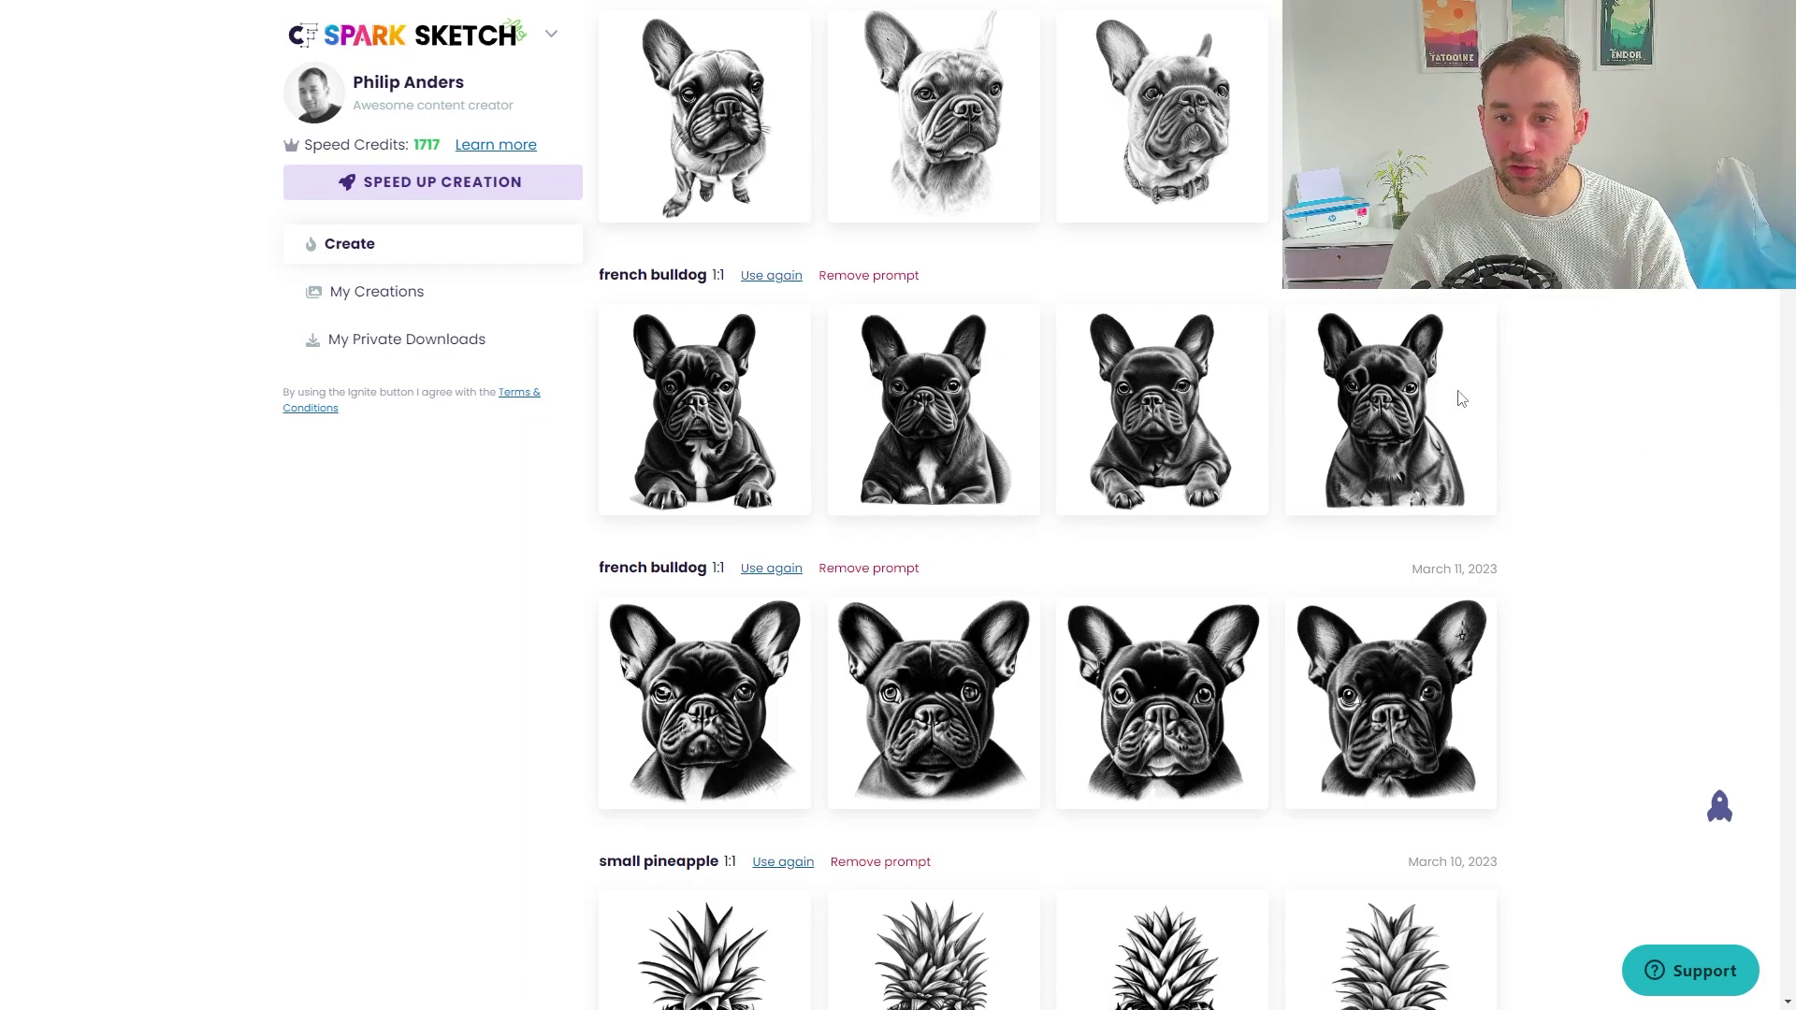
mouse_move(1156, 374)
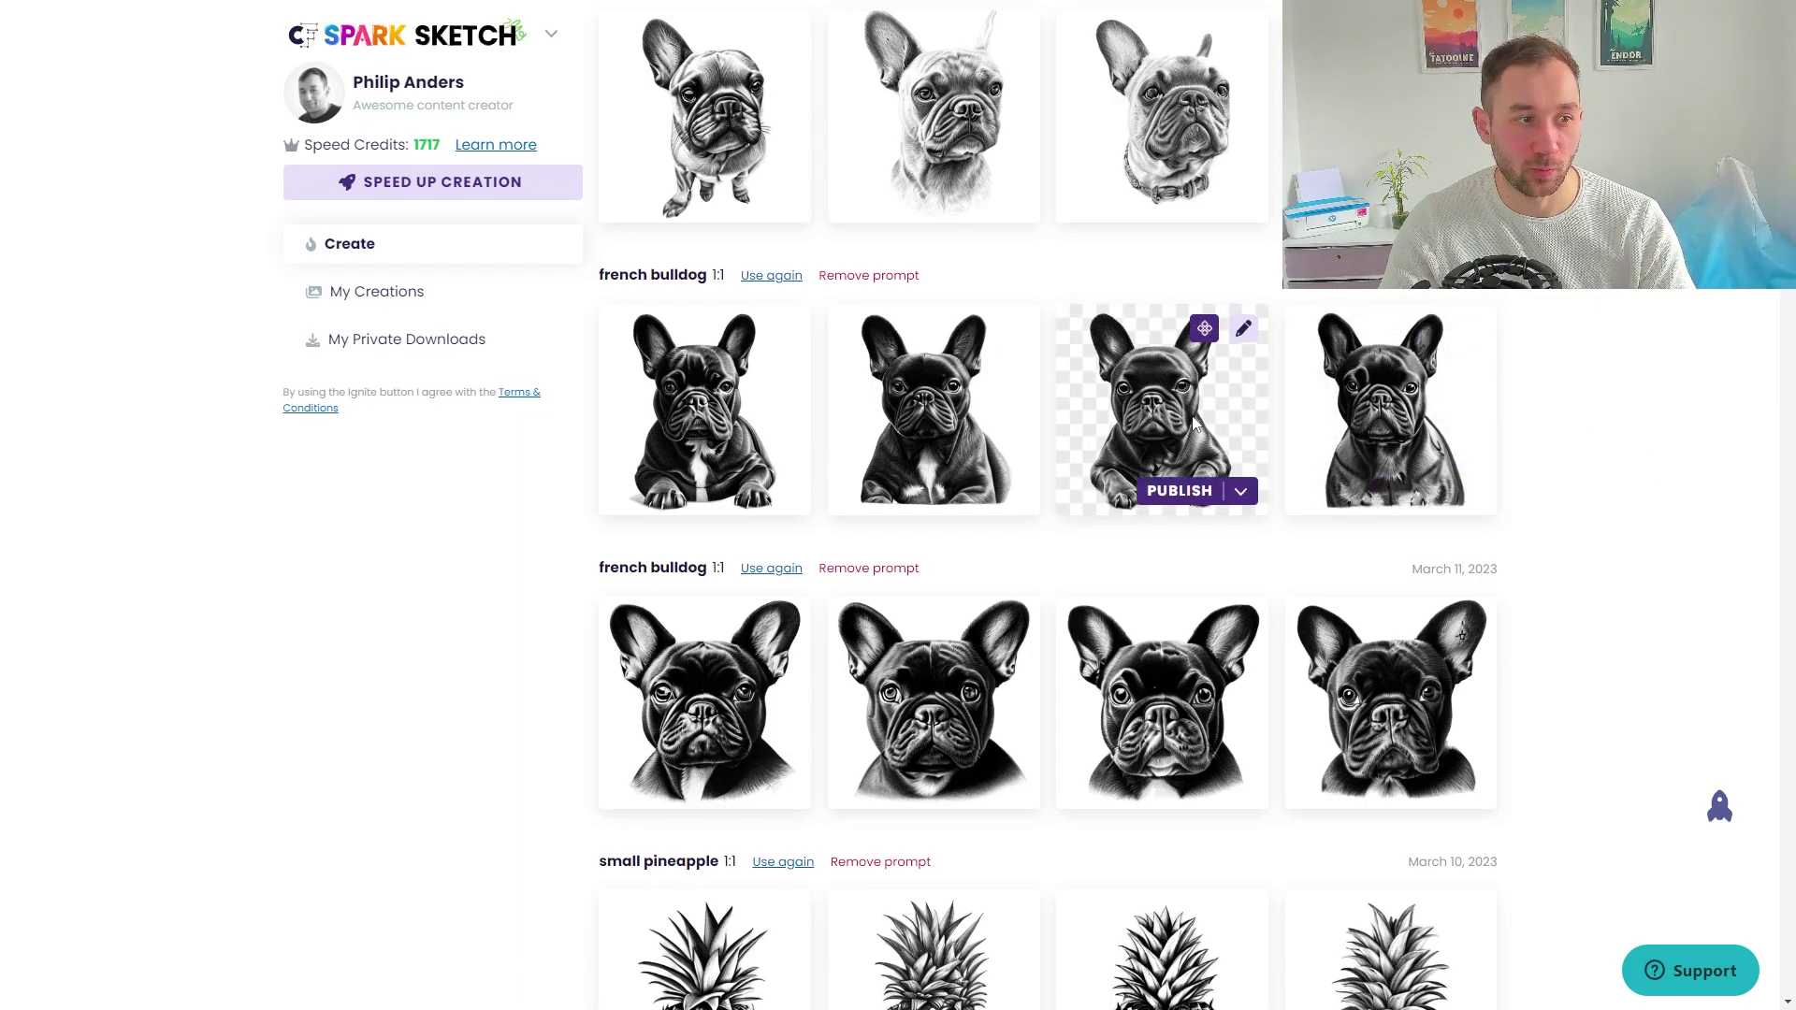
Step: Publish the third sketch in the second french bulldog batch, open its Creative Fabrica page and download the image
scroll(1212, 447, up, 1)
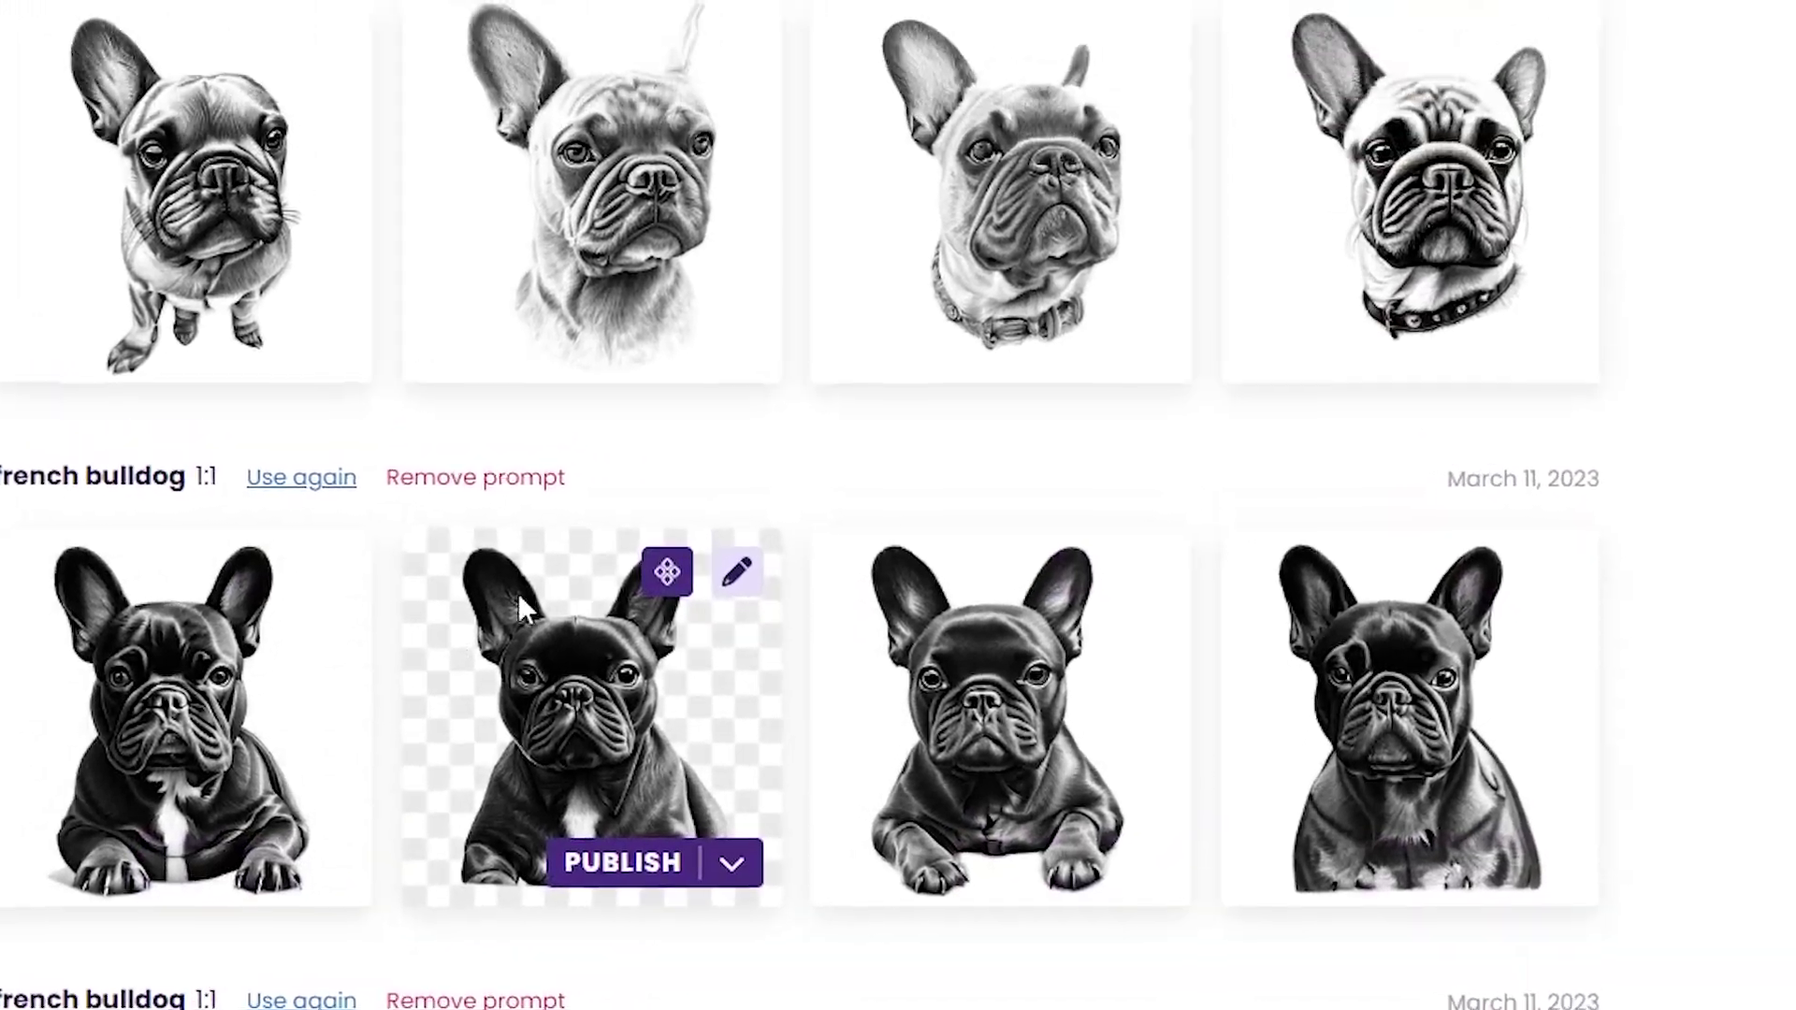
mouse_move(1015, 699)
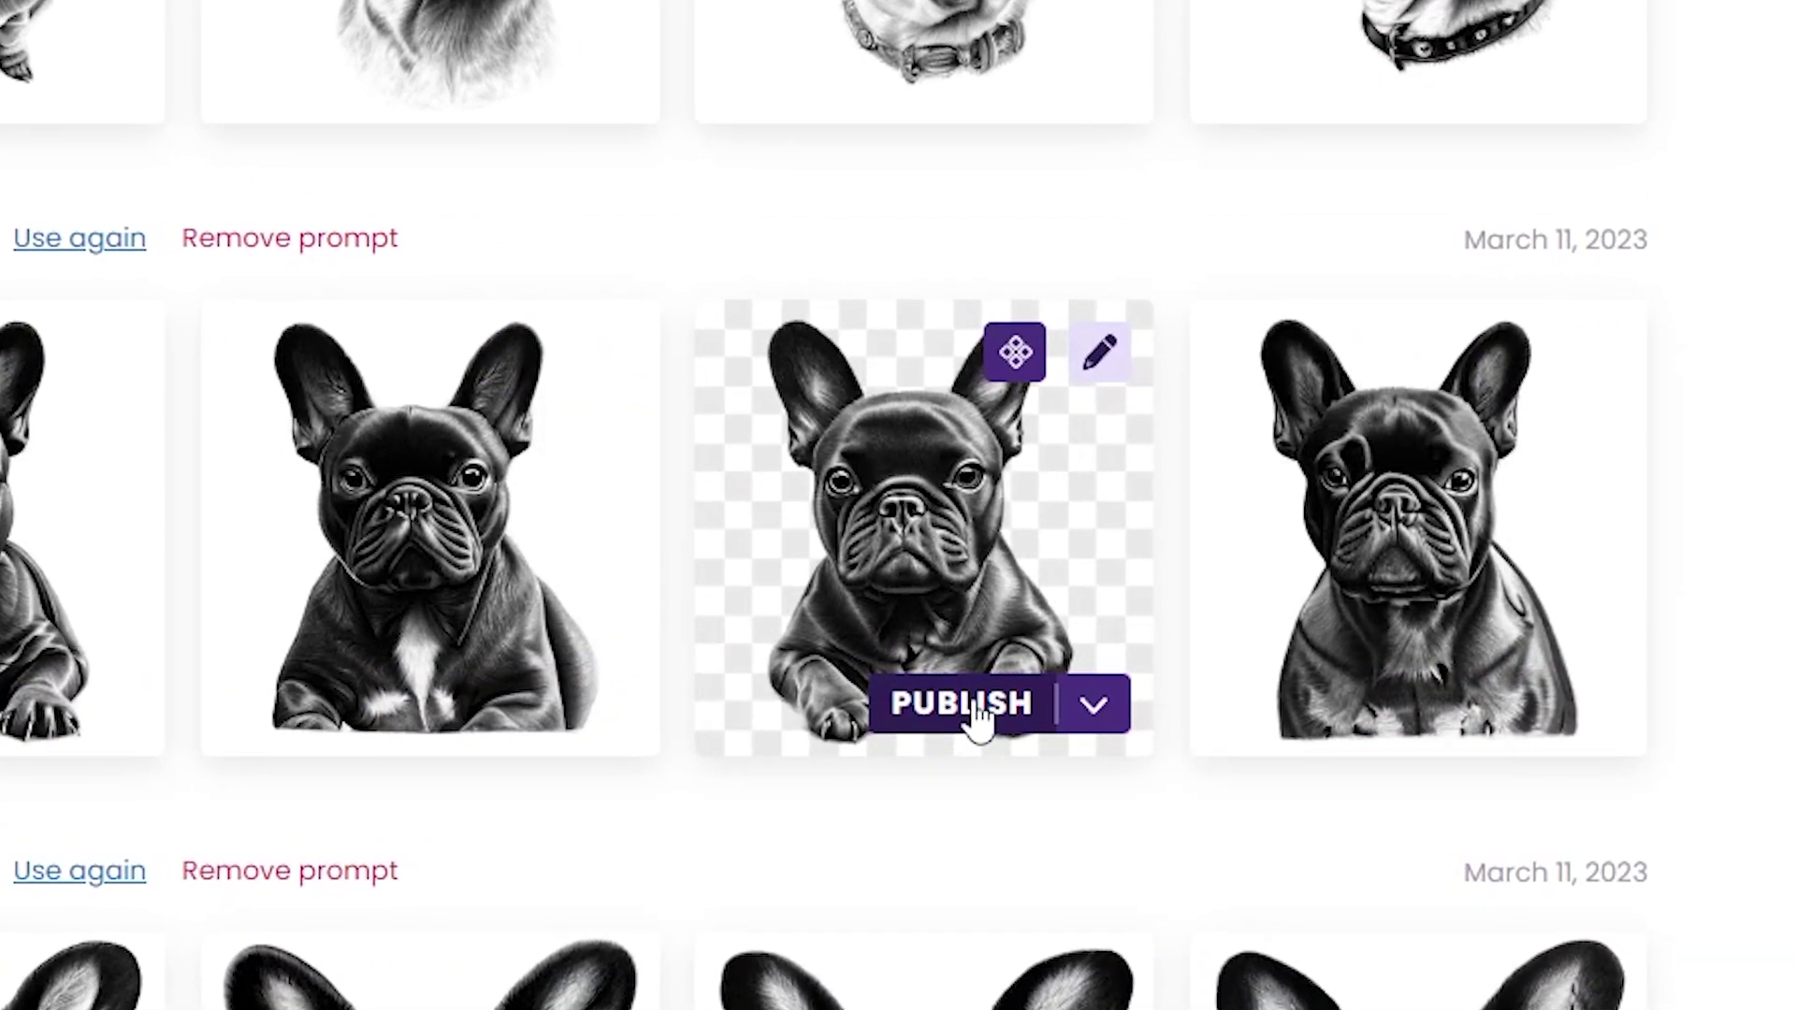
click(975, 706)
scroll(1038, 617, up, 2)
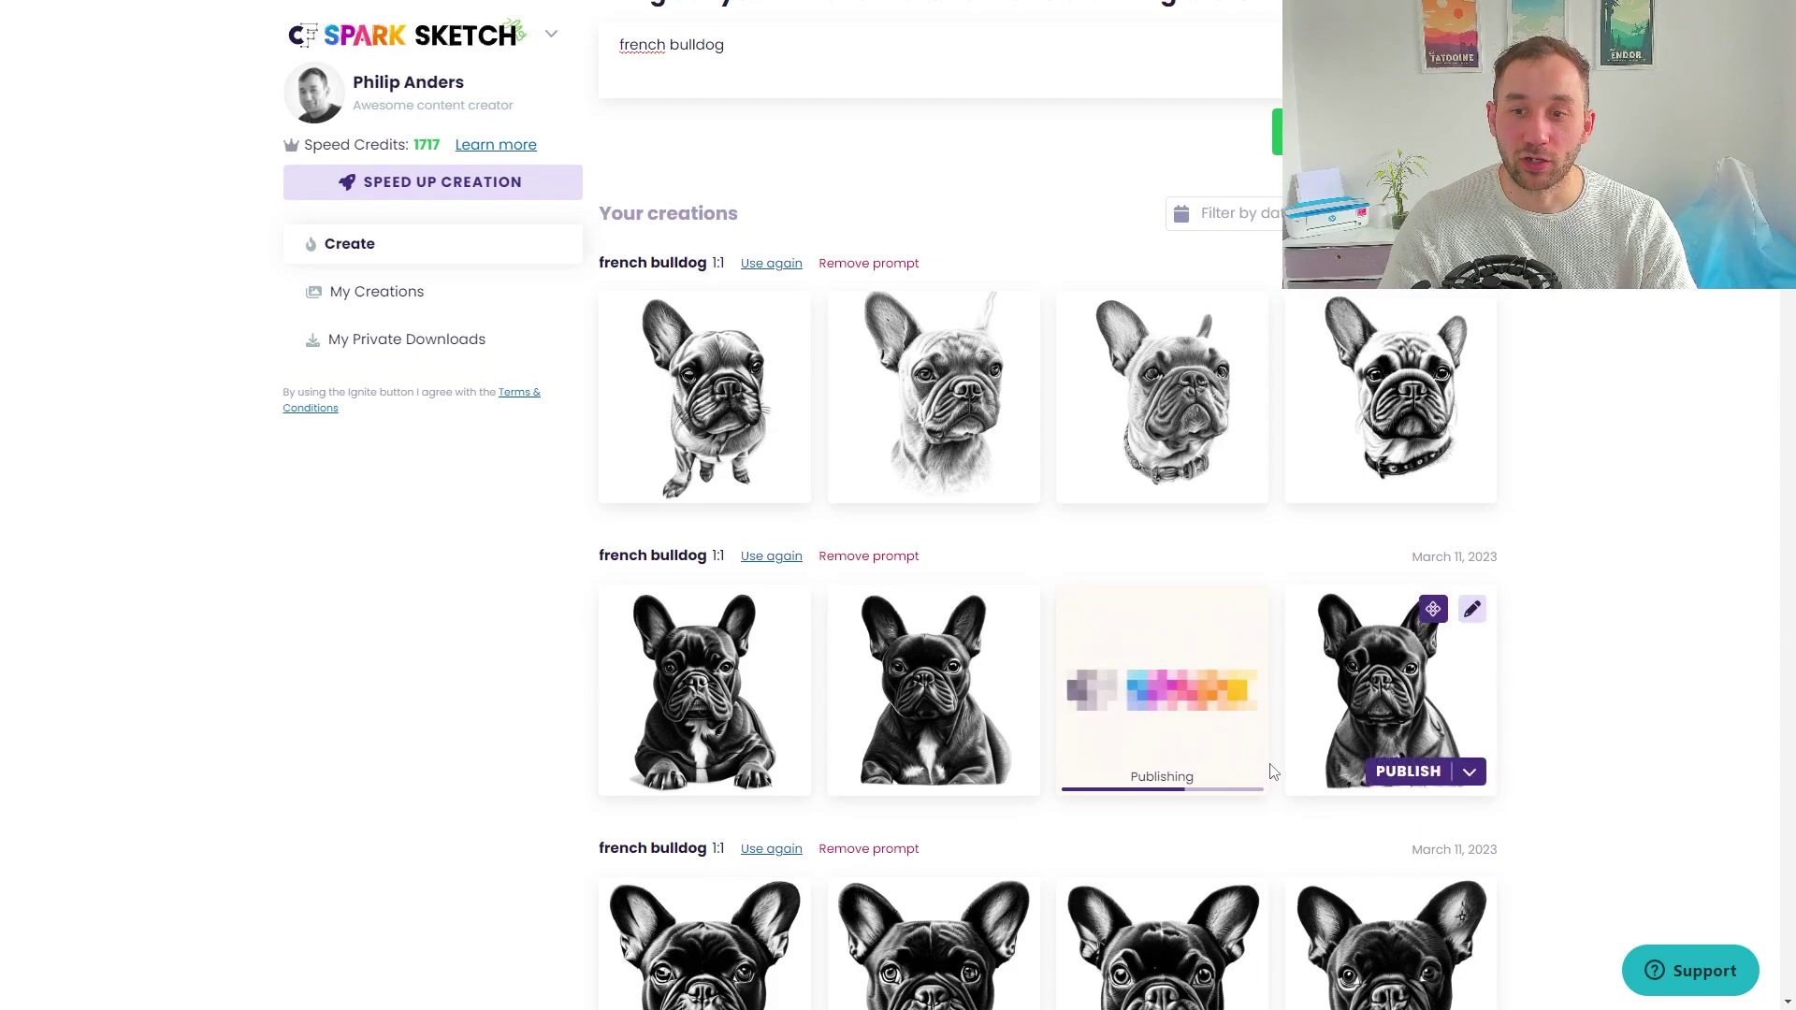
scroll(1272, 772, down, 3)
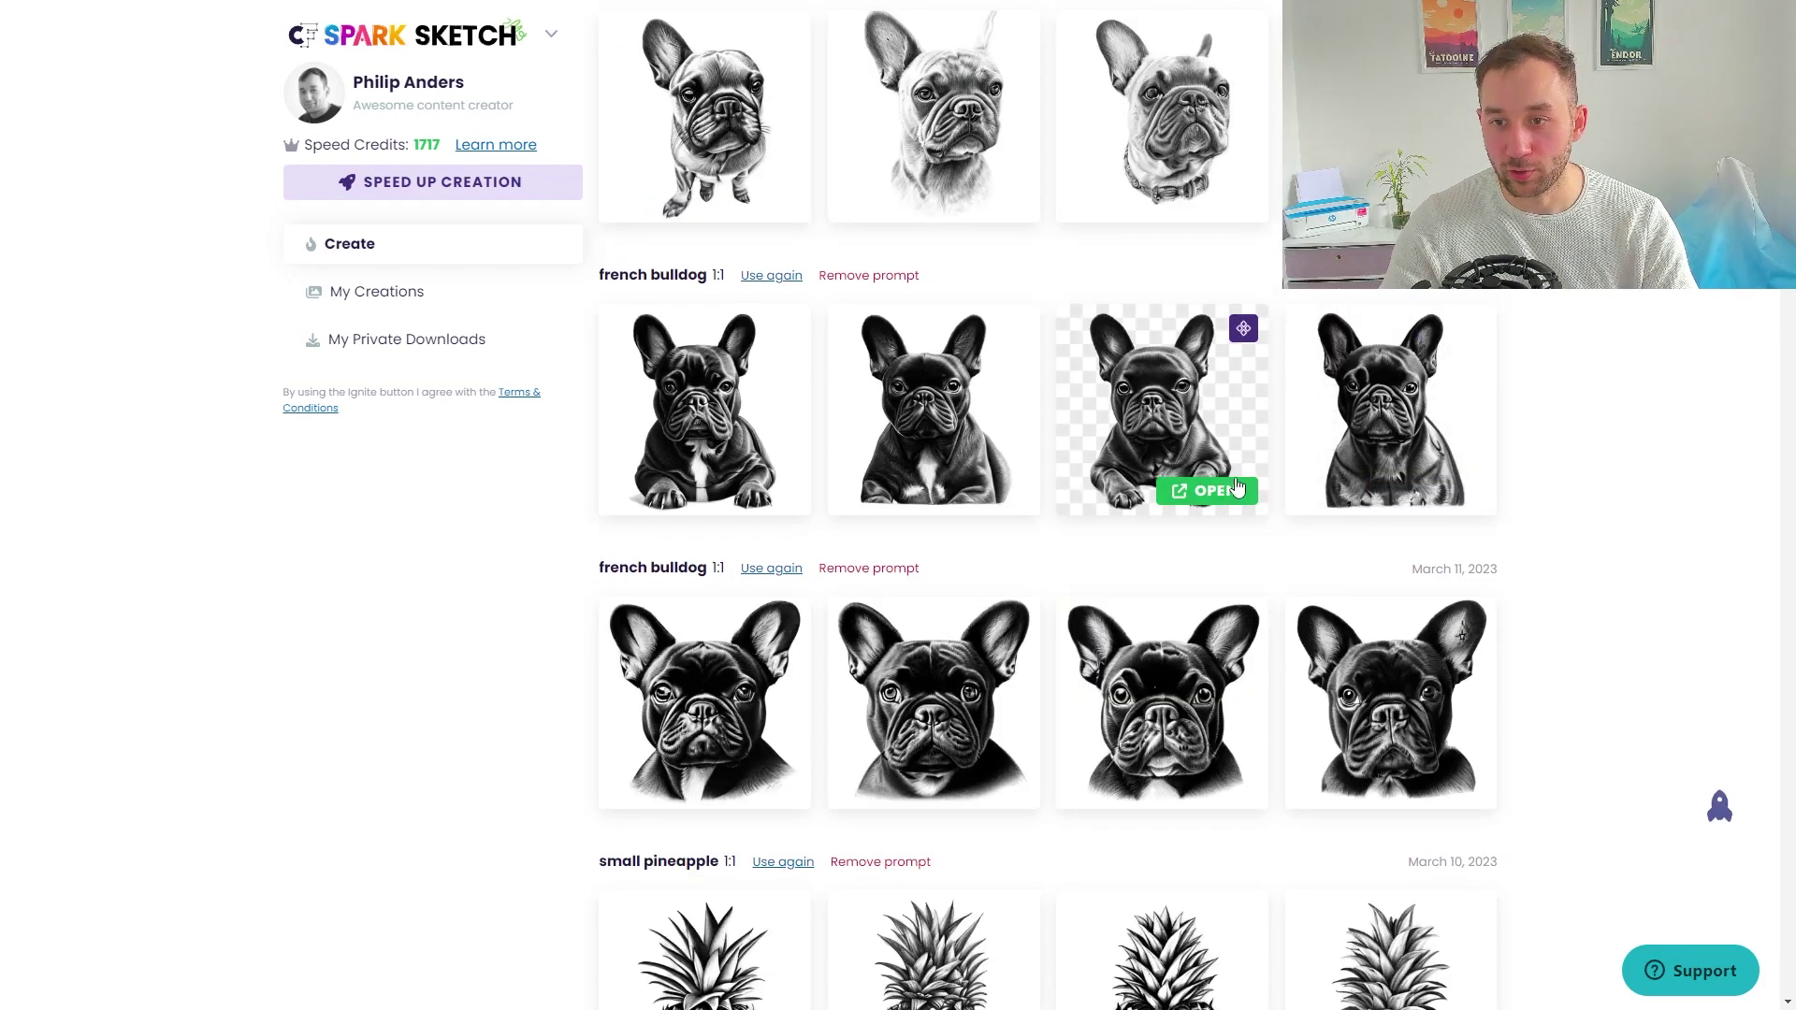
click(1204, 492)
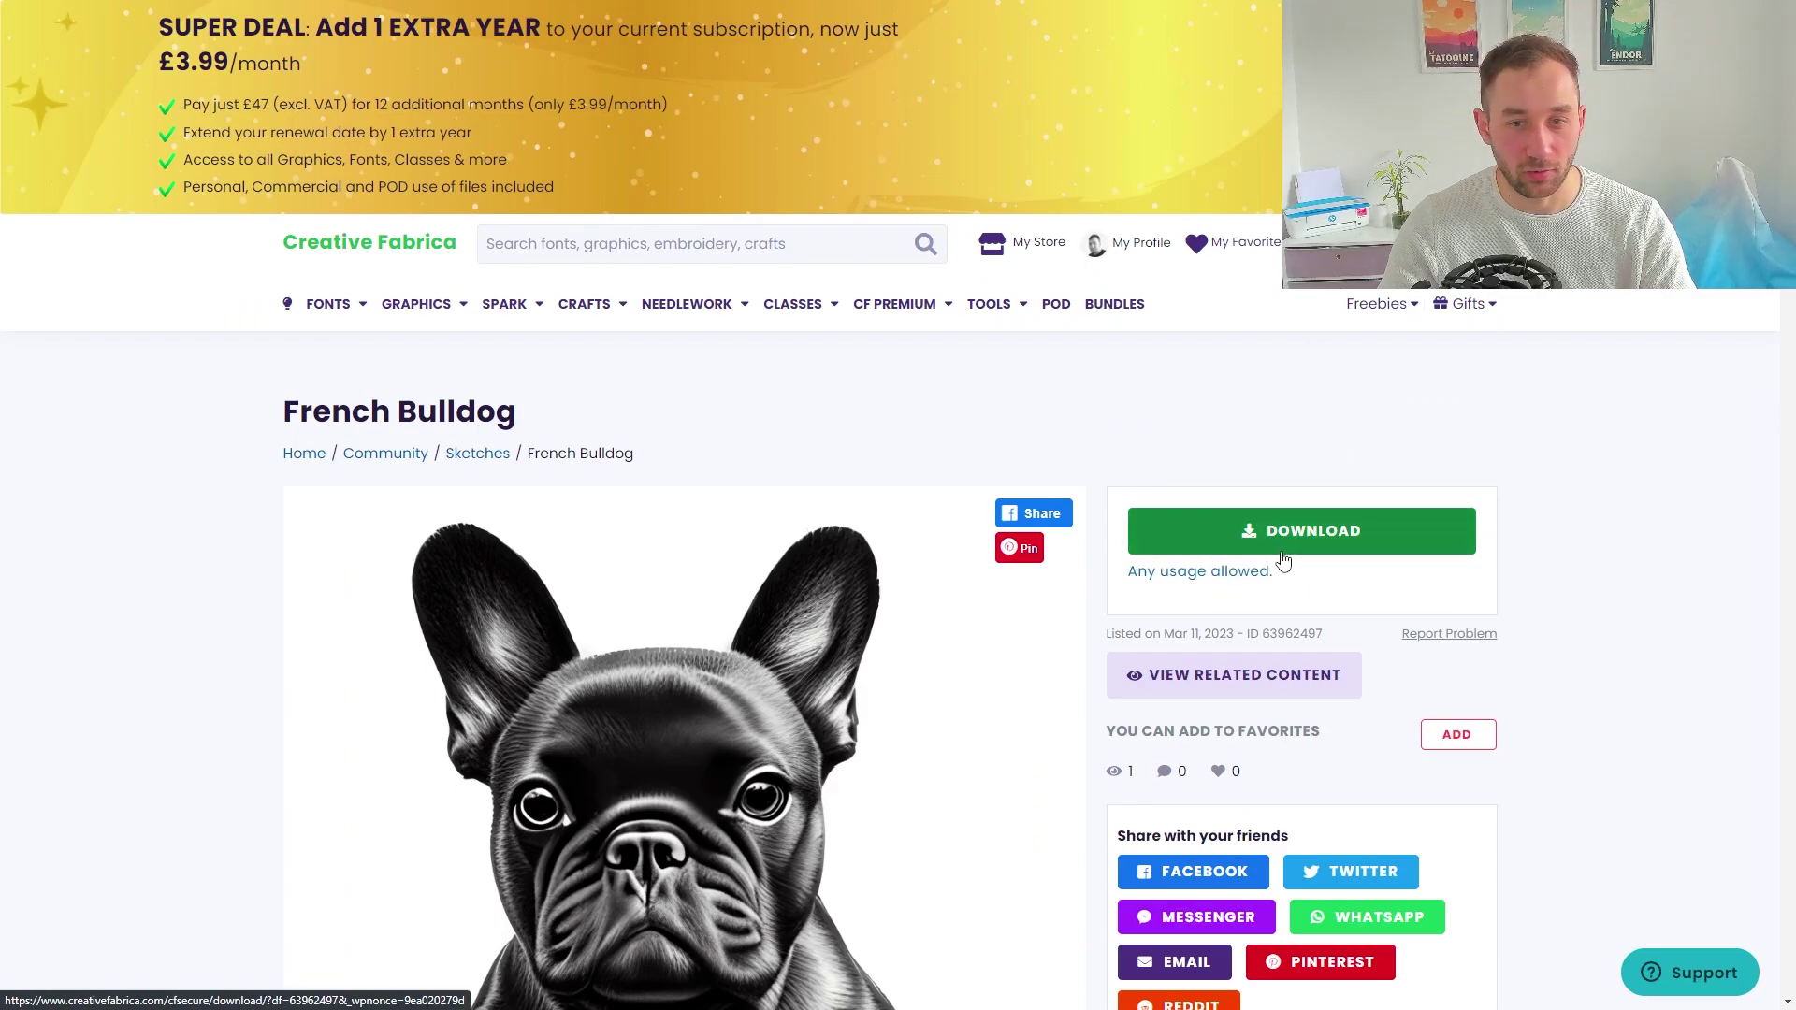
click(1313, 539)
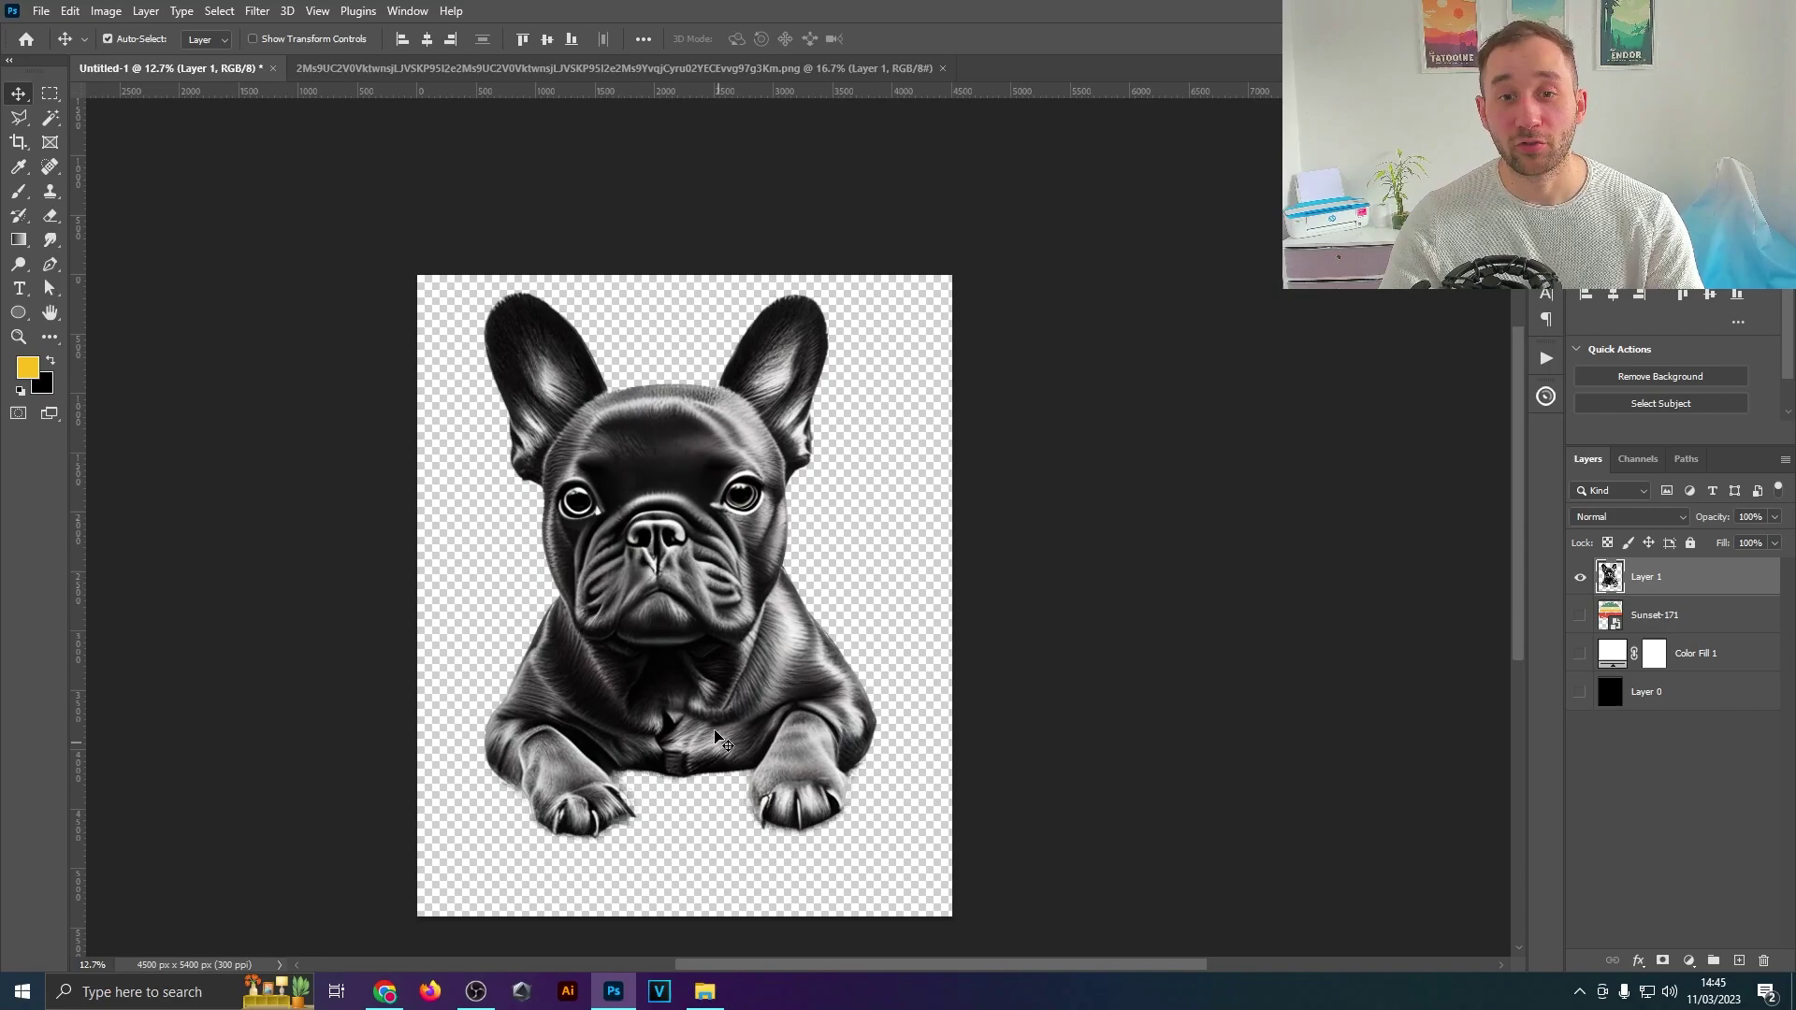
Step: Switch to Photoshop and examine the detail and transparent edges of the bulldog sketch on the 4500 x 5400 px canvas
drag(679, 658, 689, 675)
scroll(524, 505, up, 3)
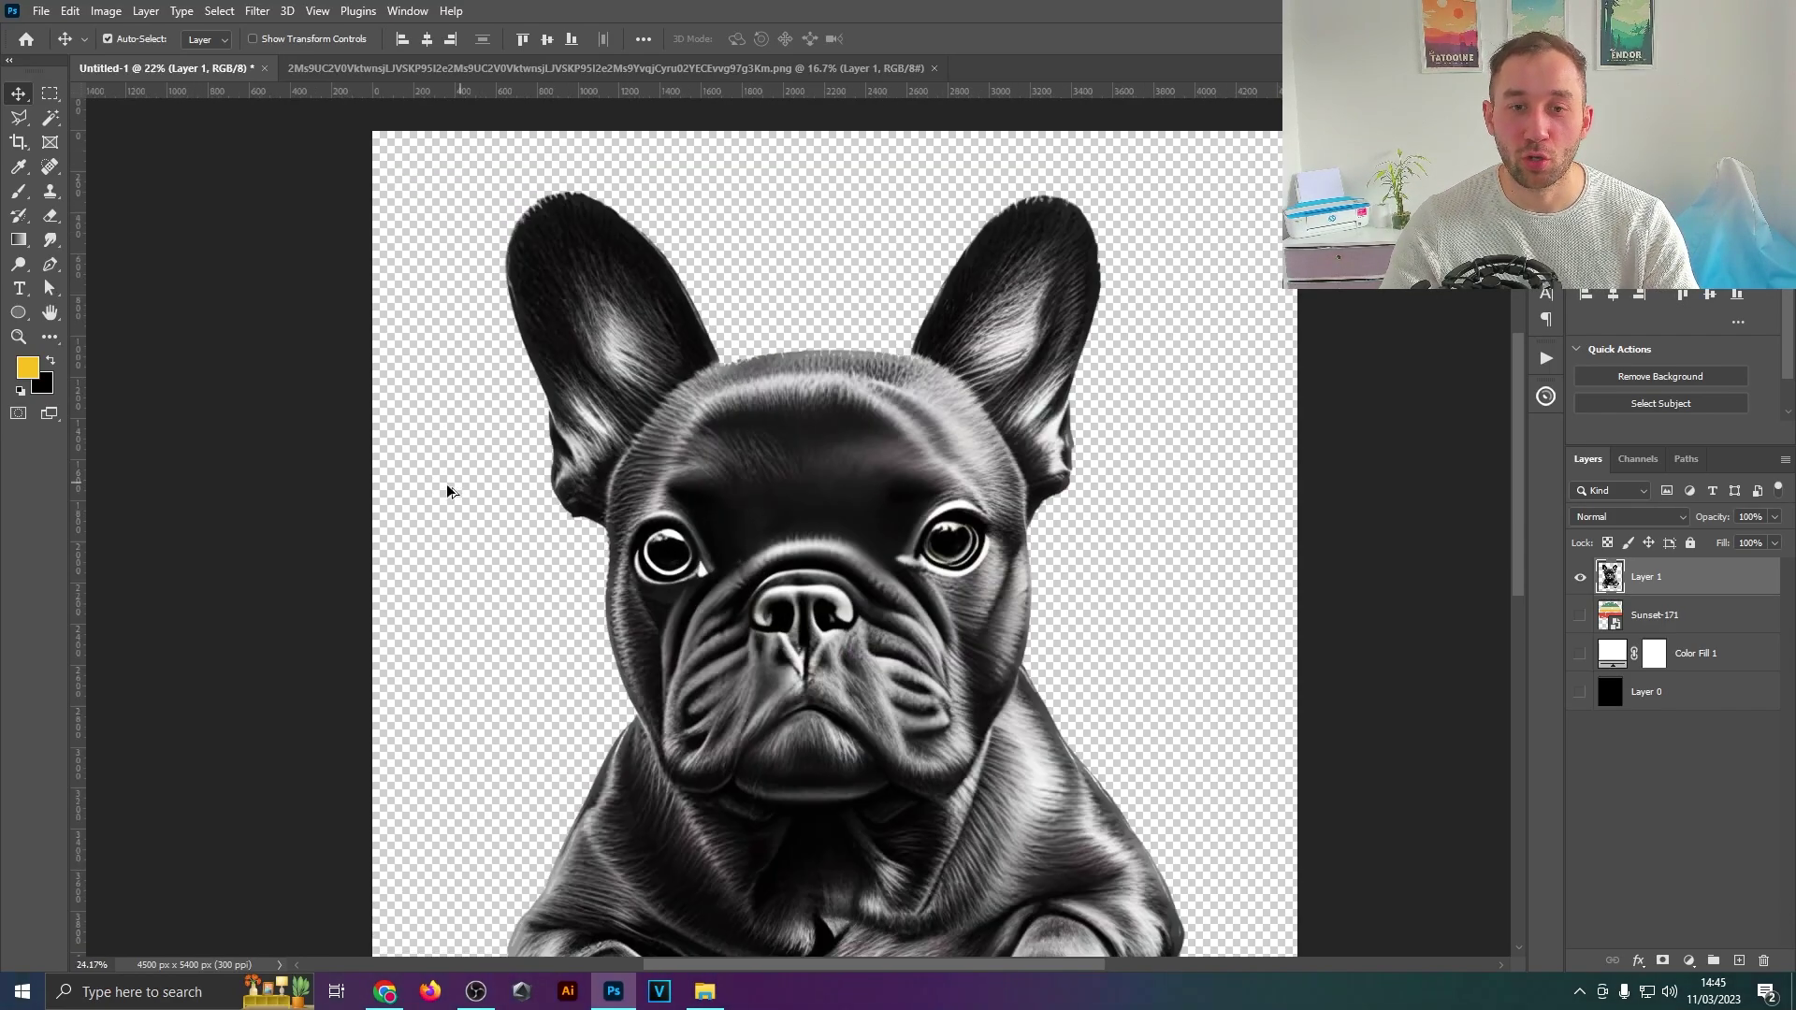
drag(1167, 420, 1005, 194)
scroll(1051, 617, down, 4)
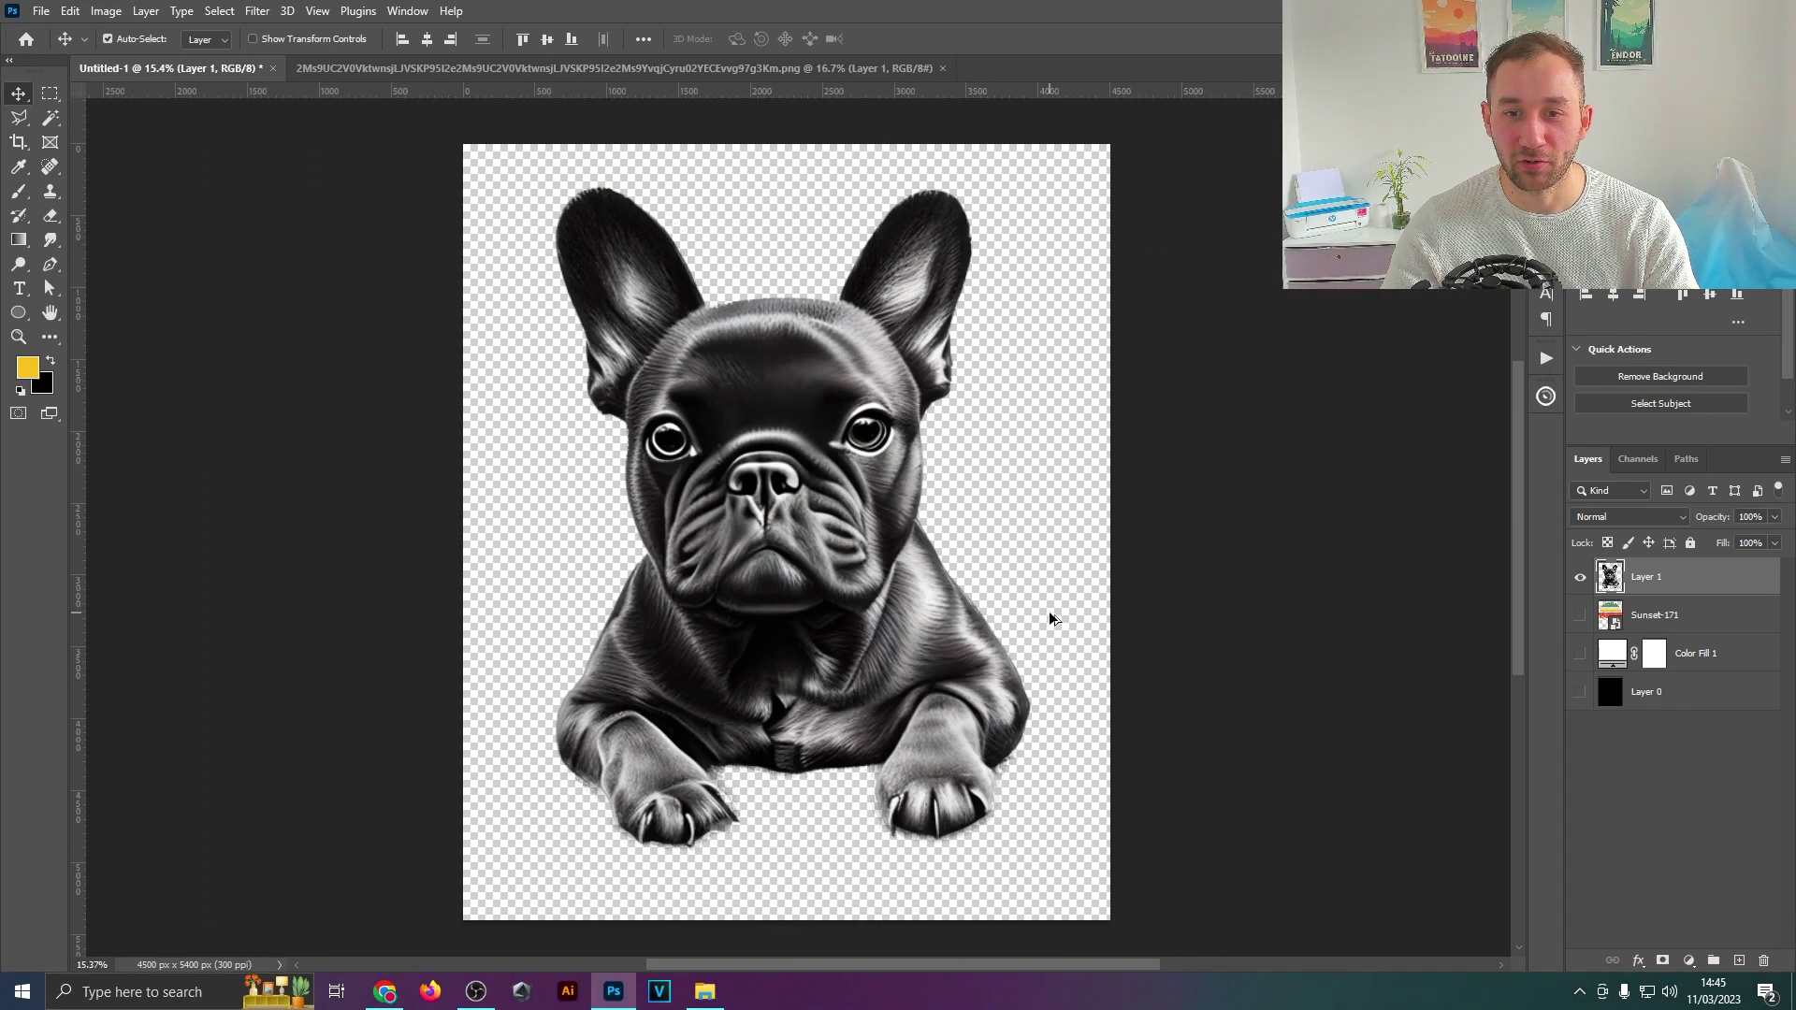
scroll(906, 474, up, 3)
scroll(651, 553, down, 2)
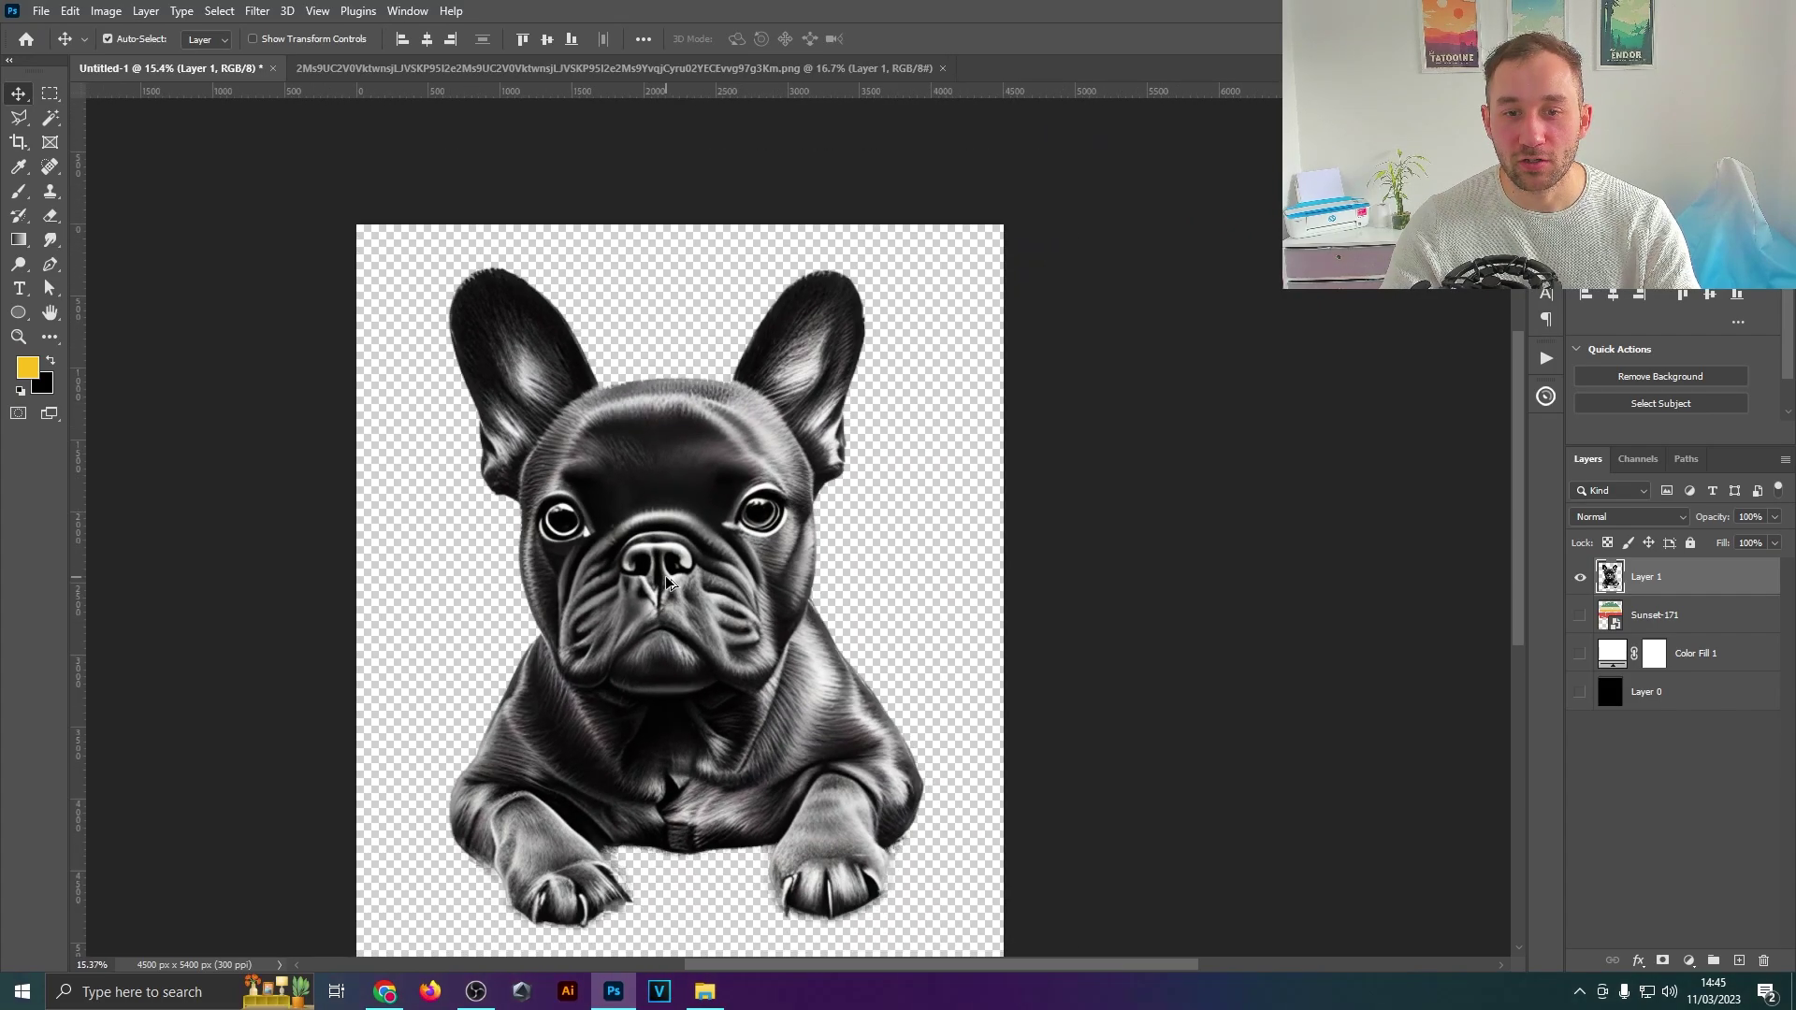
scroll(777, 608, down, 1)
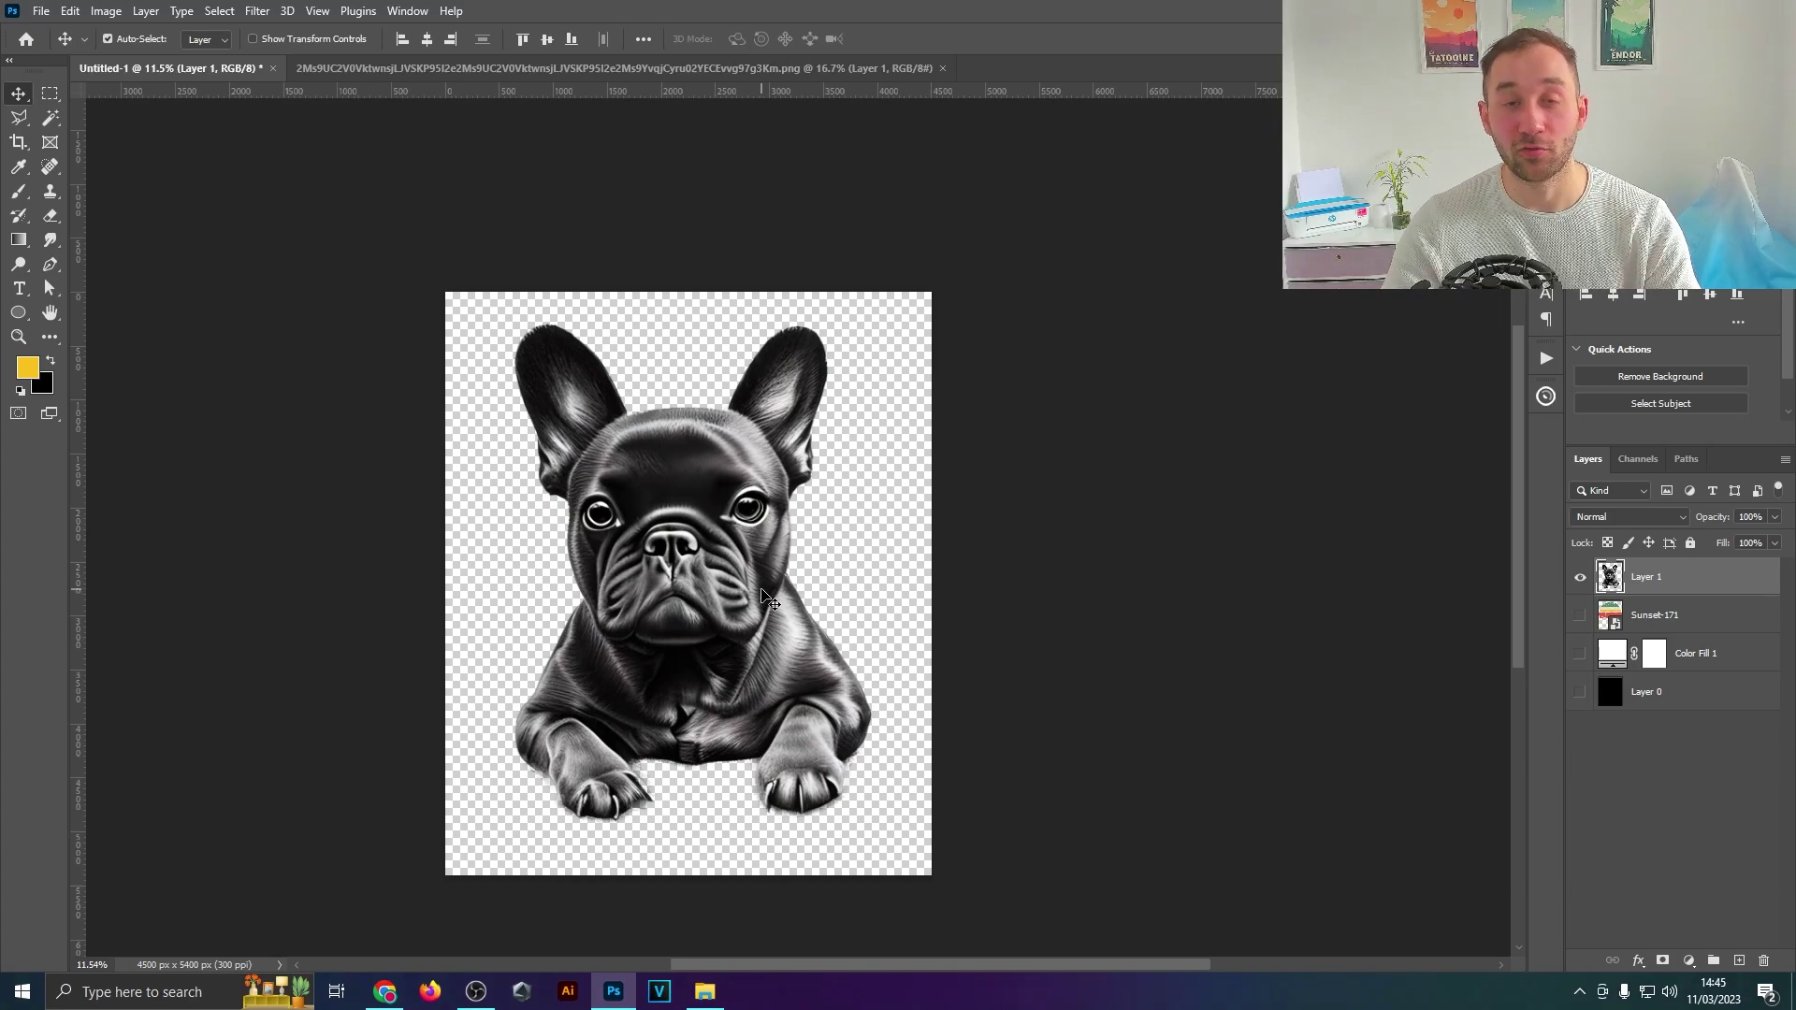
scroll(765, 565, down, 1)
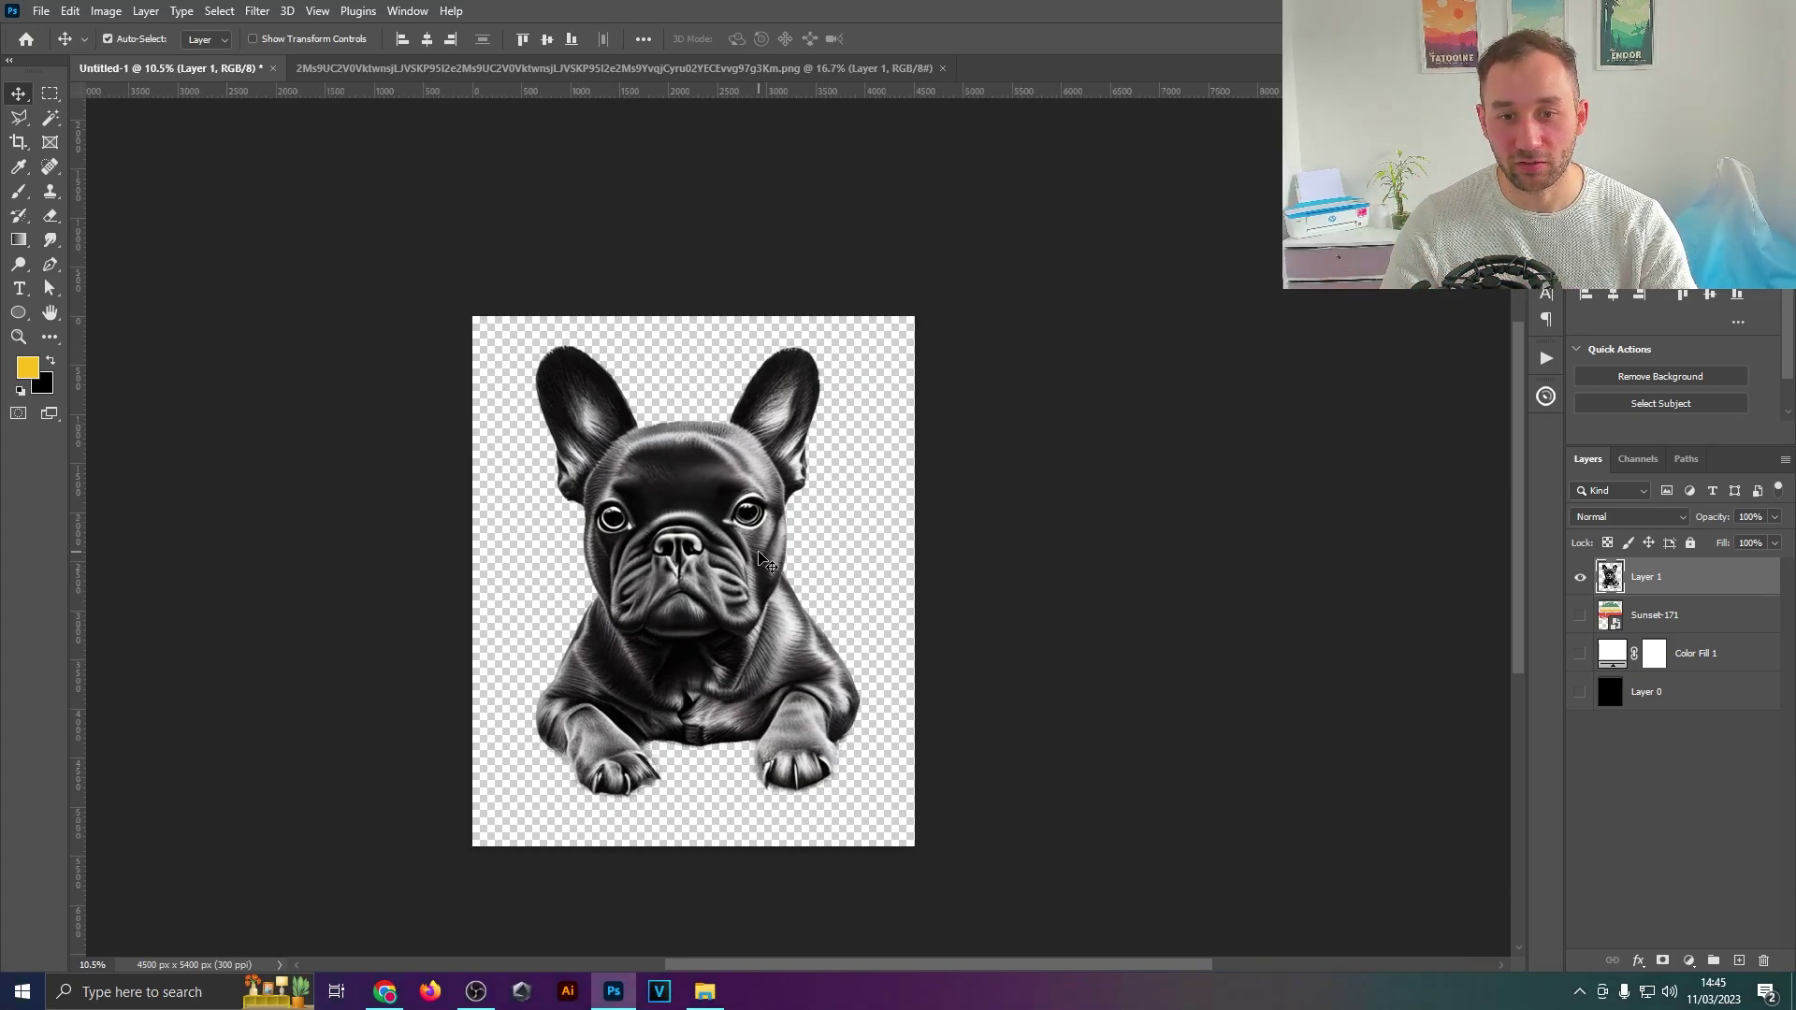
scroll(923, 519, down, 1)
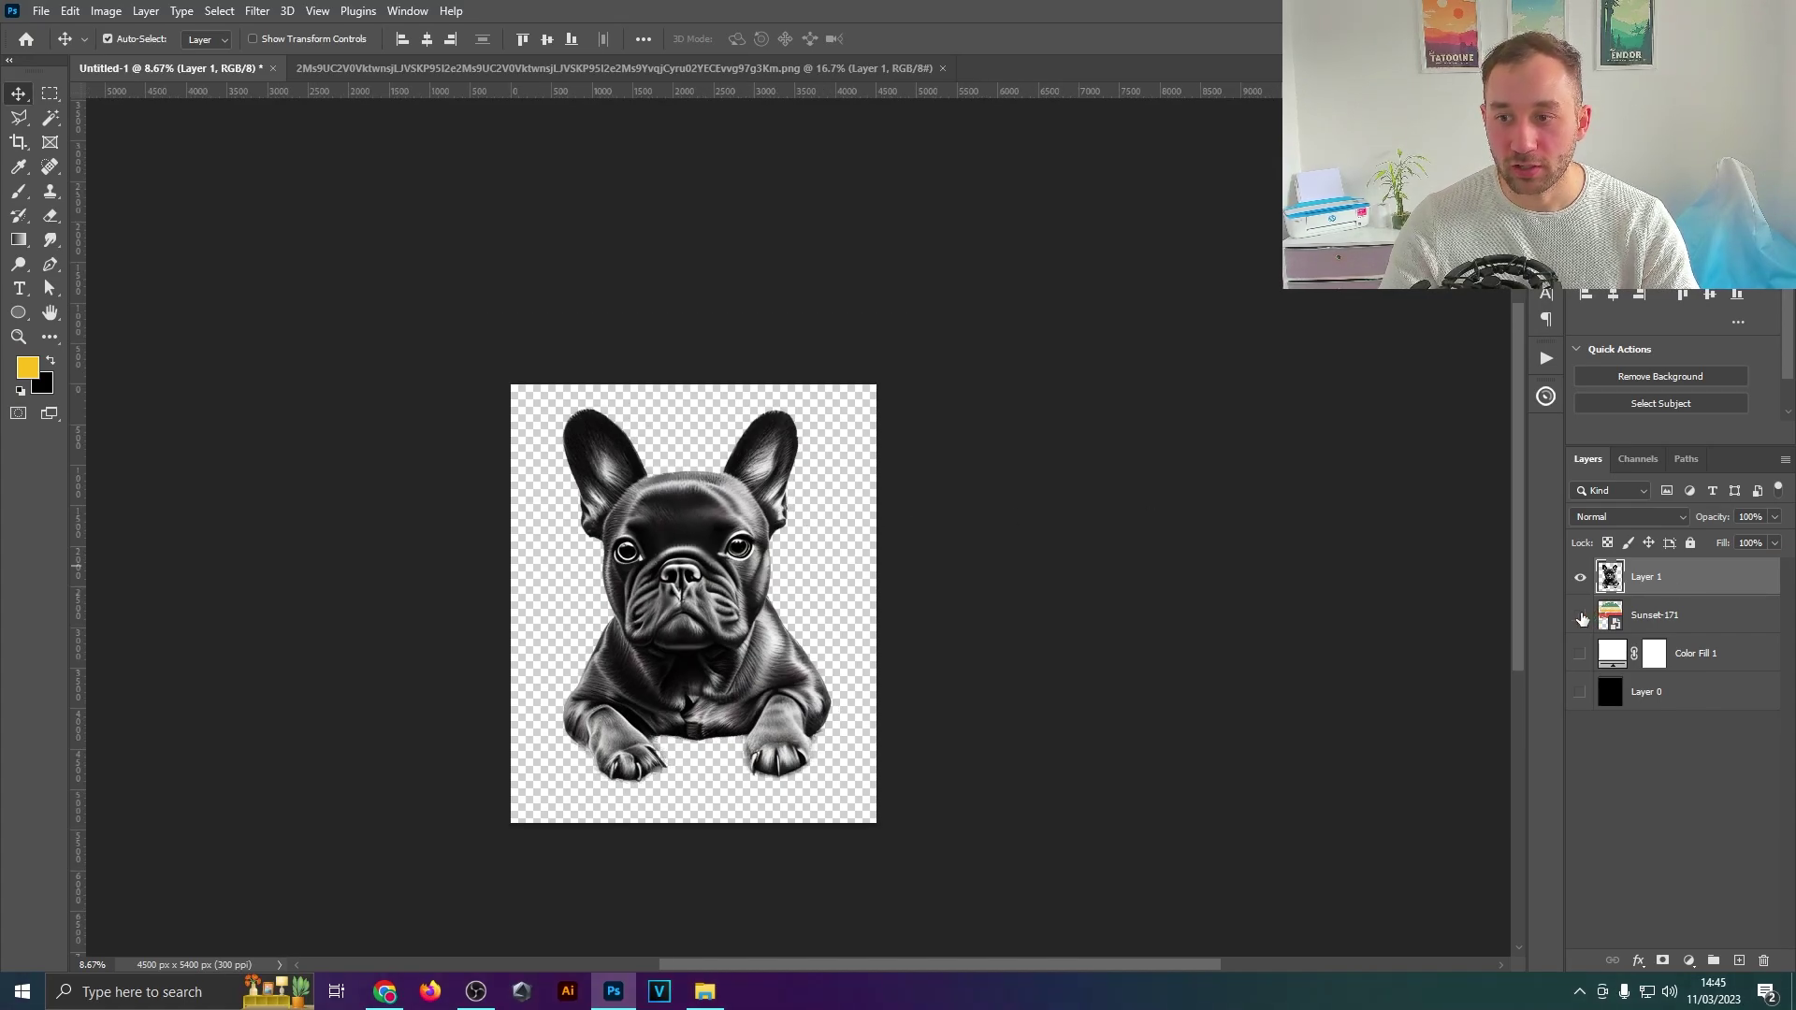
Step: Show the Sunset-171 layer and the black Layer 0 behind the bulldog
click(1581, 615)
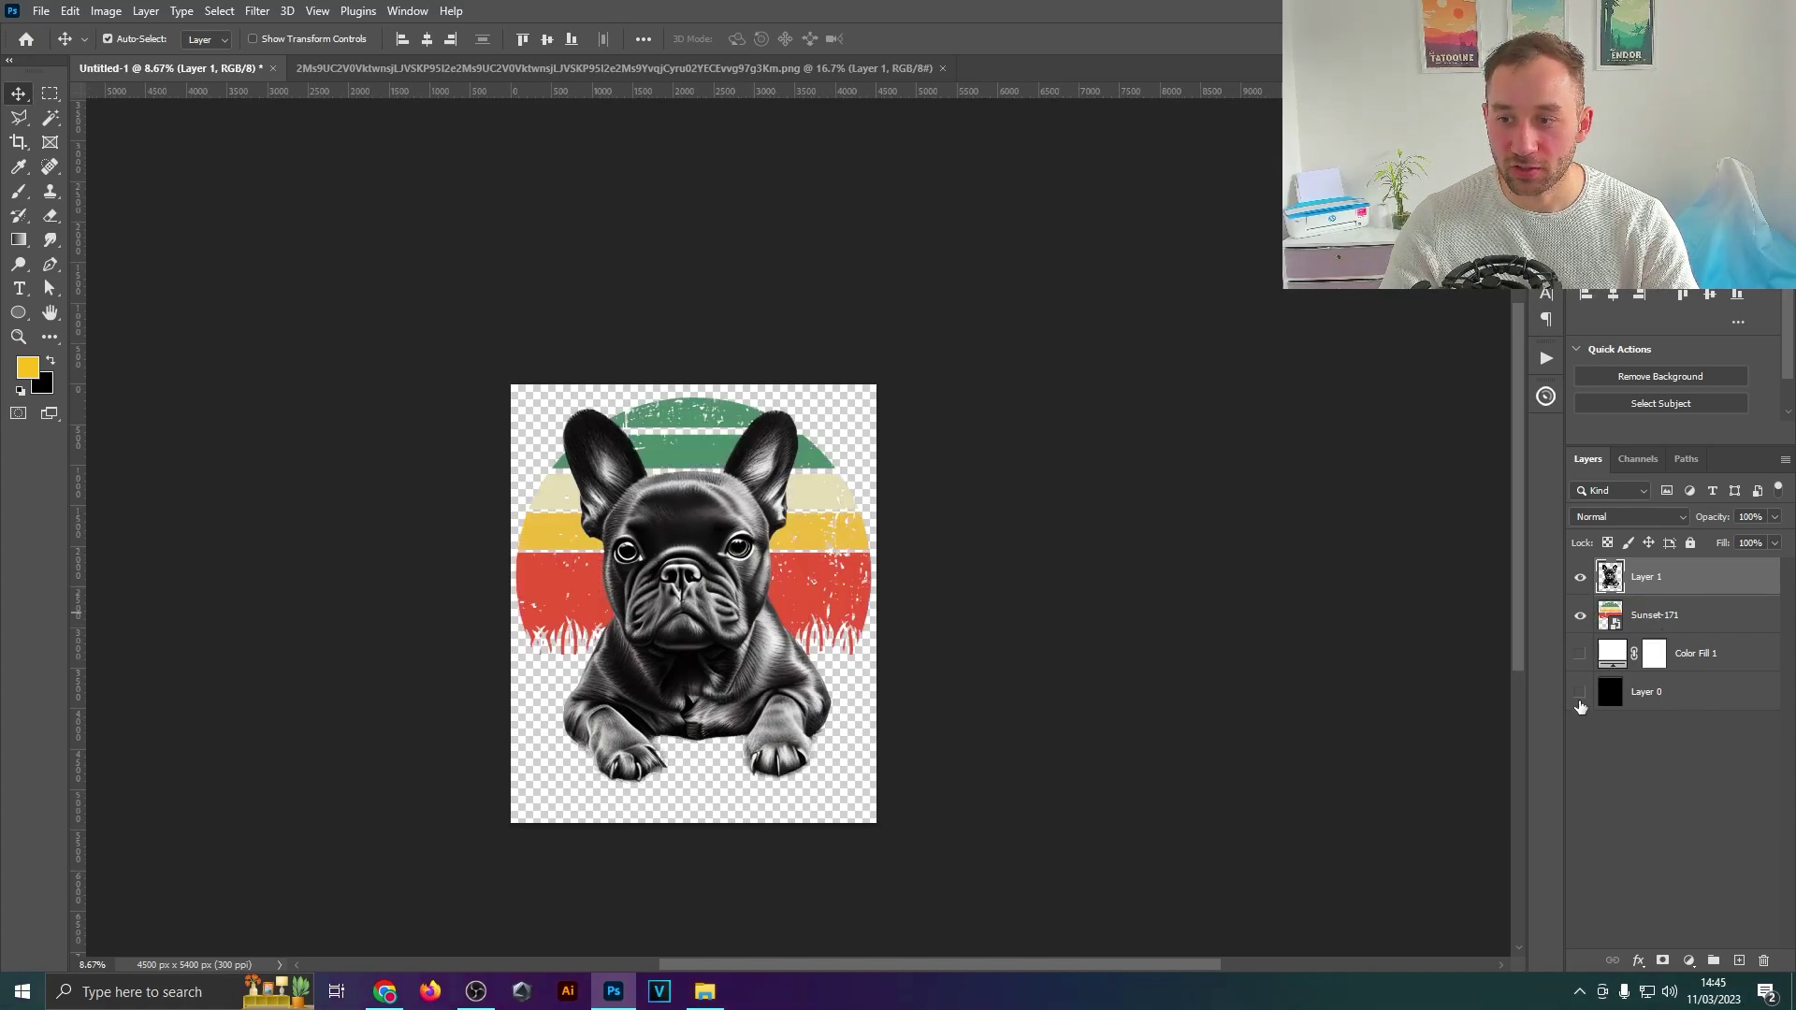
click(1580, 692)
scroll(593, 669, up, 1)
Step: Scale the bulldog layer to 73.48% and position it centrally over the retro sunset
key(ctrl+t)
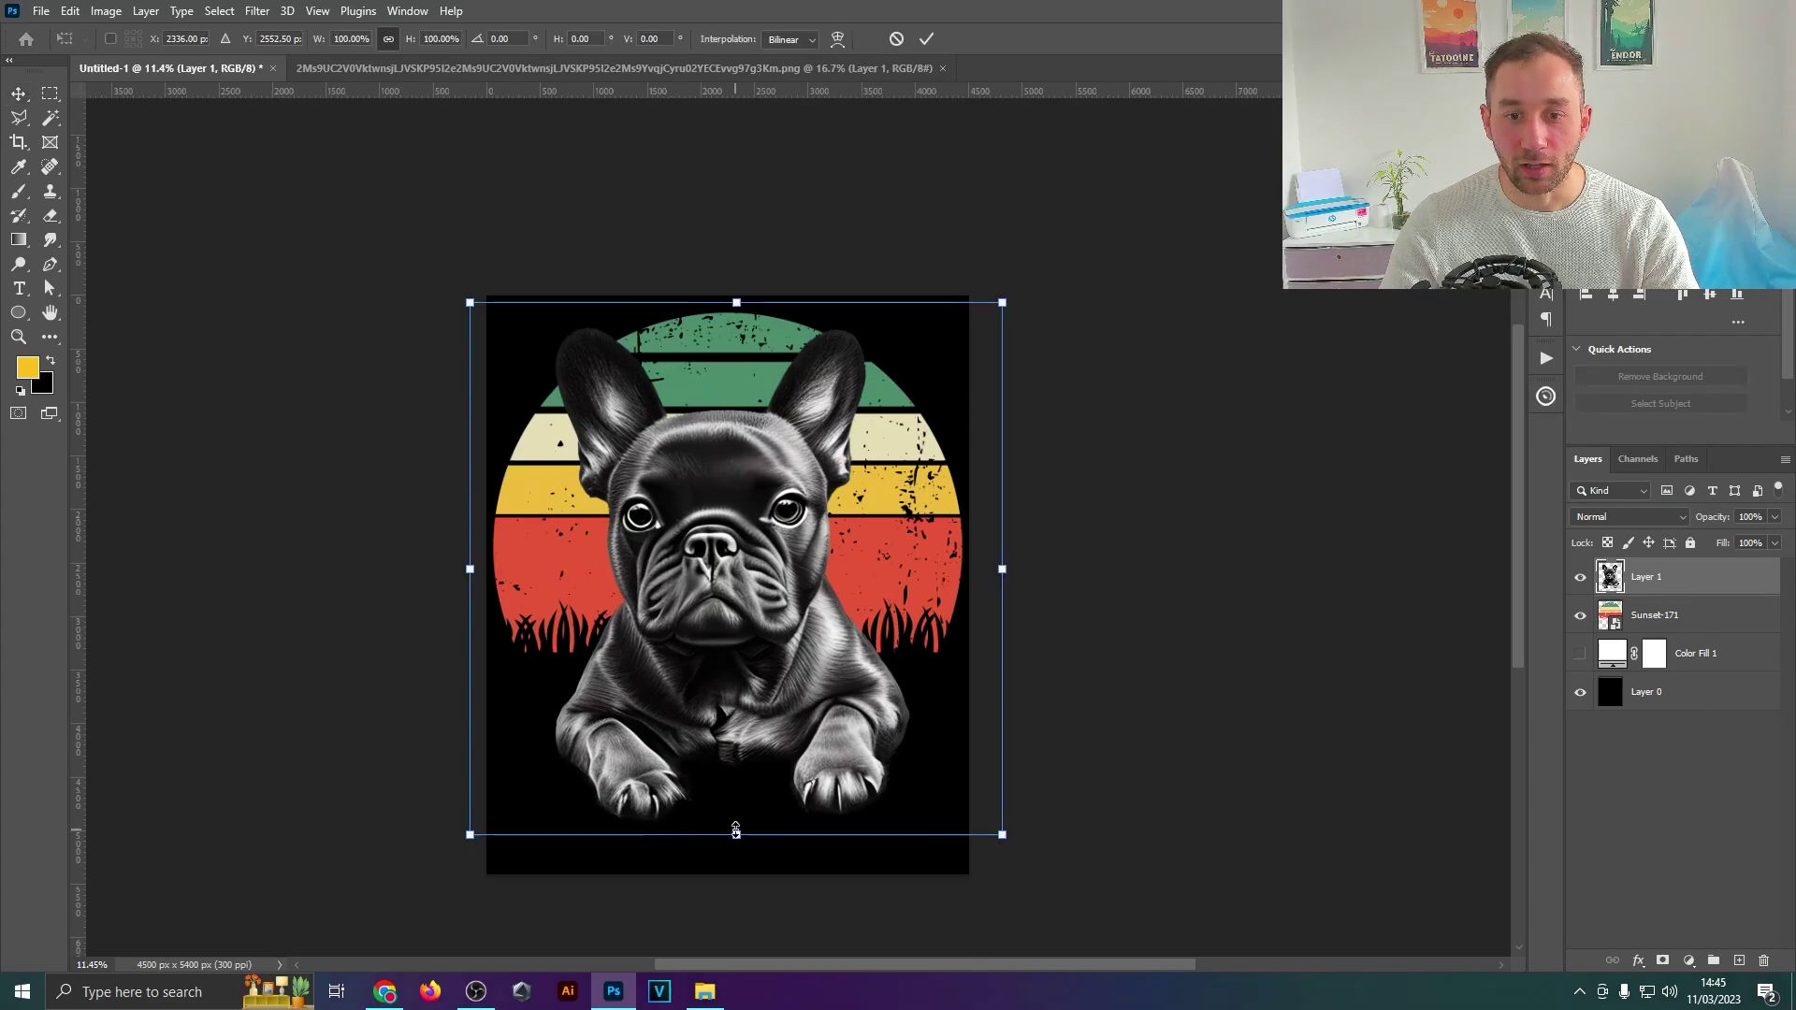
drag(736, 831, 736, 694)
drag(744, 530, 754, 889)
drag(778, 823, 786, 476)
scroll(772, 479, up, 2)
mouse_move(727, 272)
mouse_down()
mouse_move(728, 323)
mouse_move(729, 296)
mouse_up()
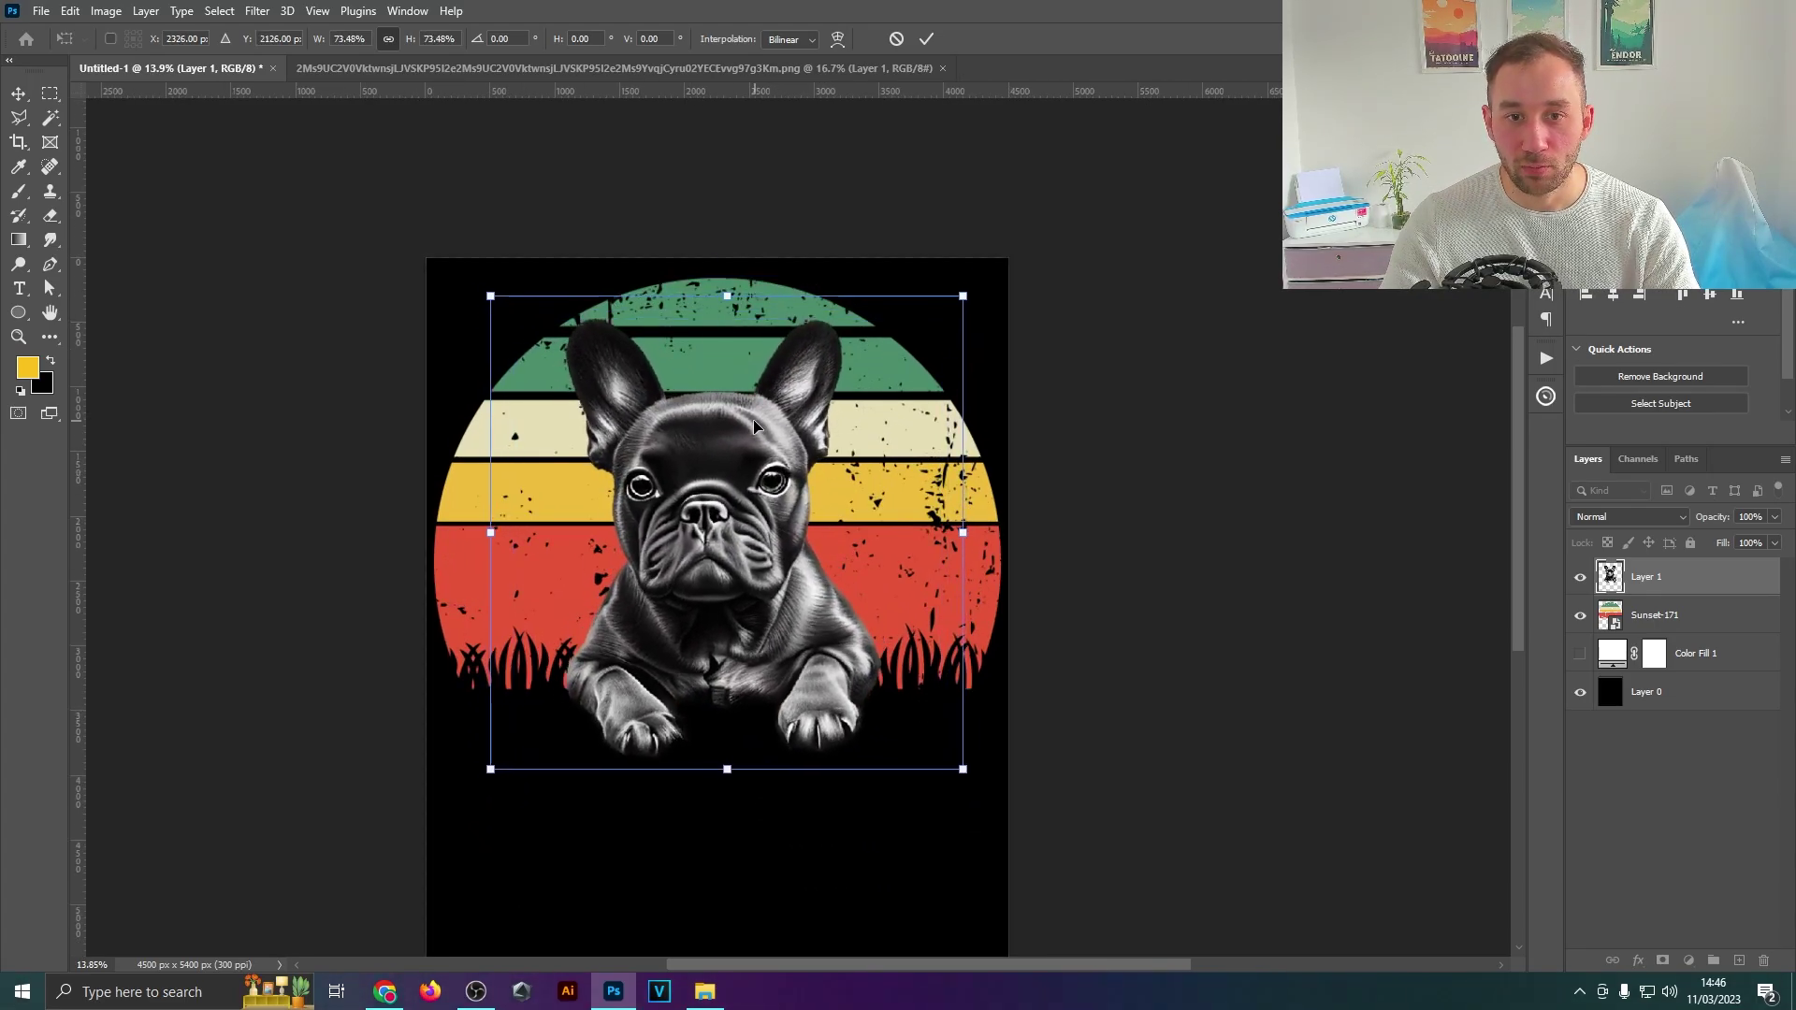
drag(754, 427, 759, 426)
click(926, 38)
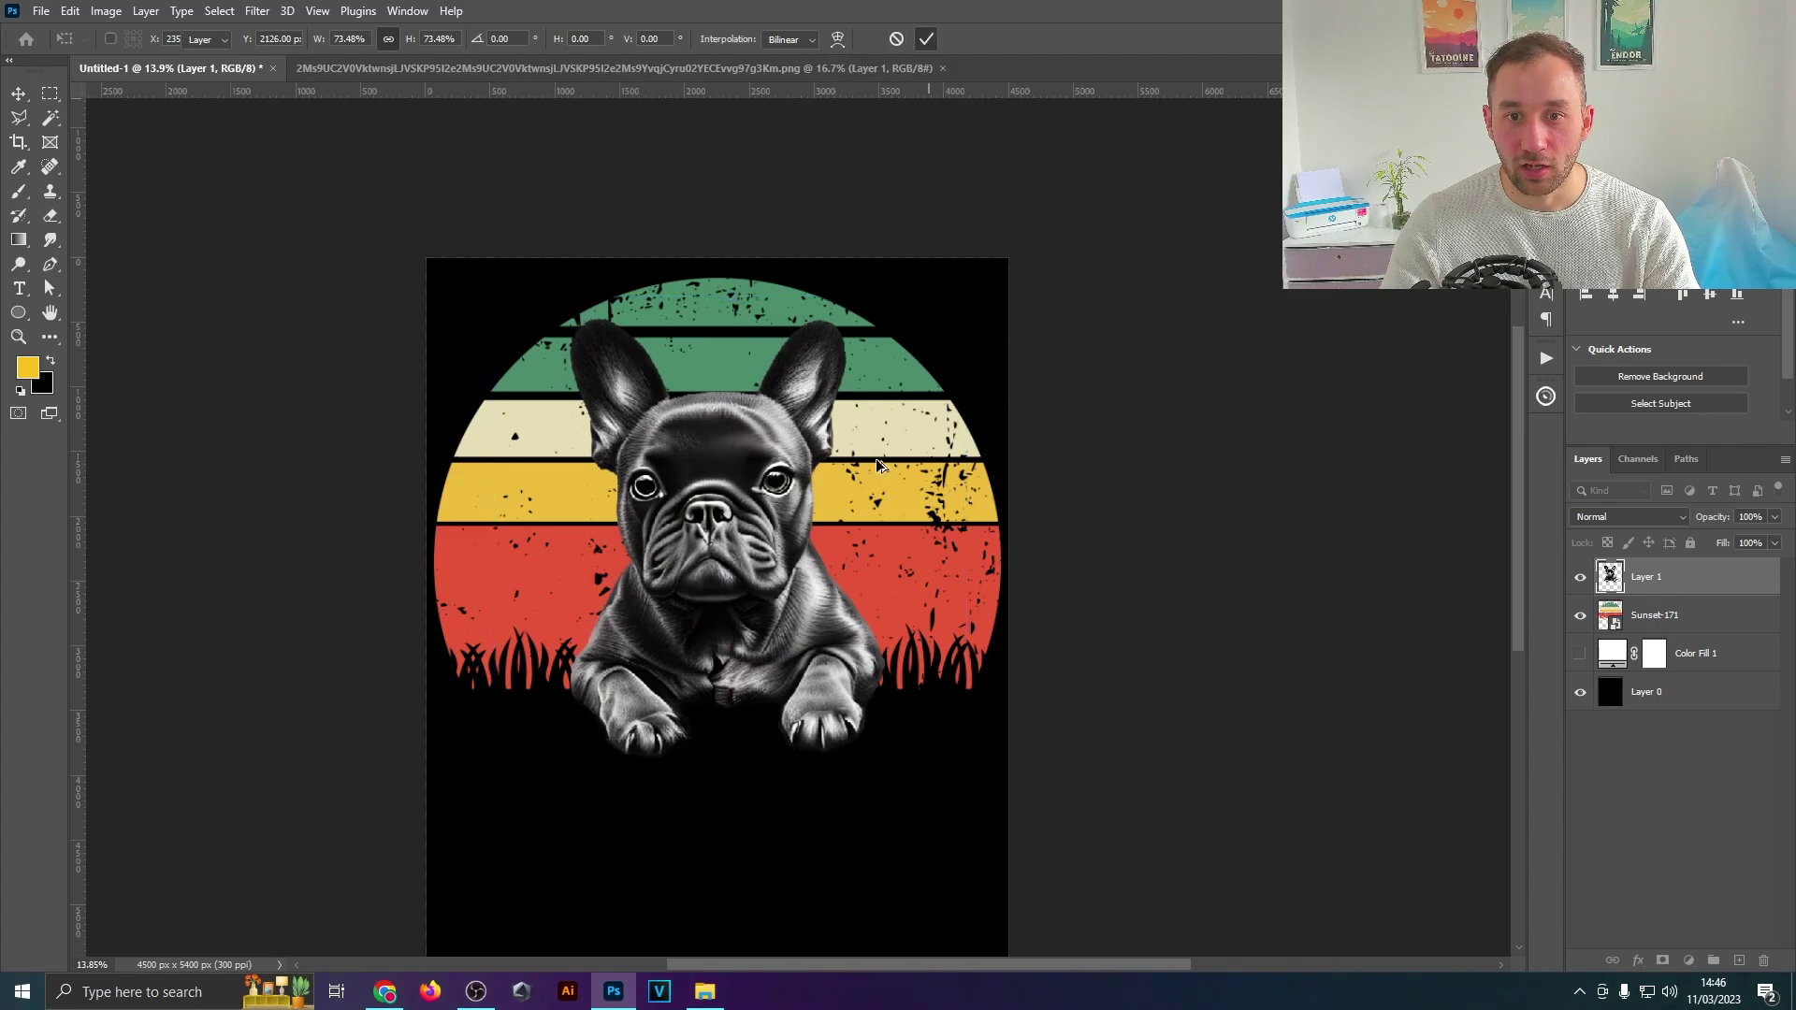
Step: Enlarge the bulldog layer slightly to 103.94% over the sunset
scroll(874, 463, down, 5)
drag(1018, 405, 936, 368)
scroll(715, 454, up, 5)
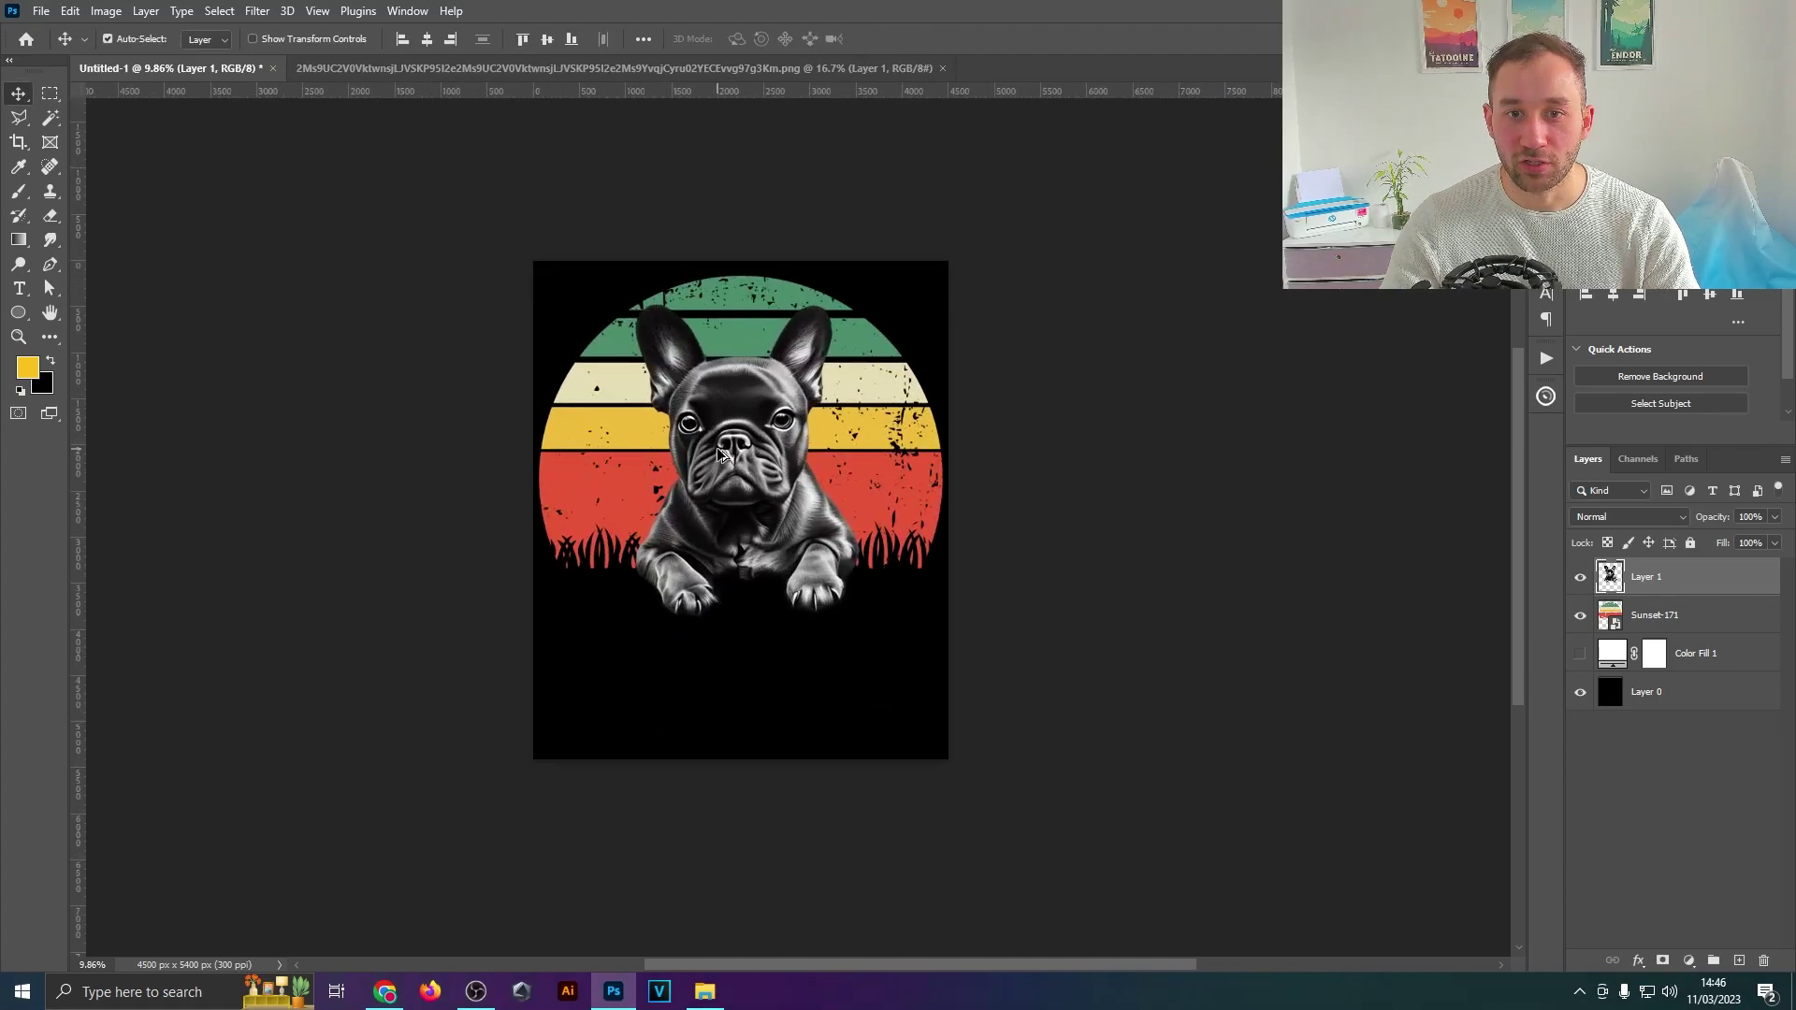
scroll(846, 692, down, 2)
scroll(711, 535, up, 3)
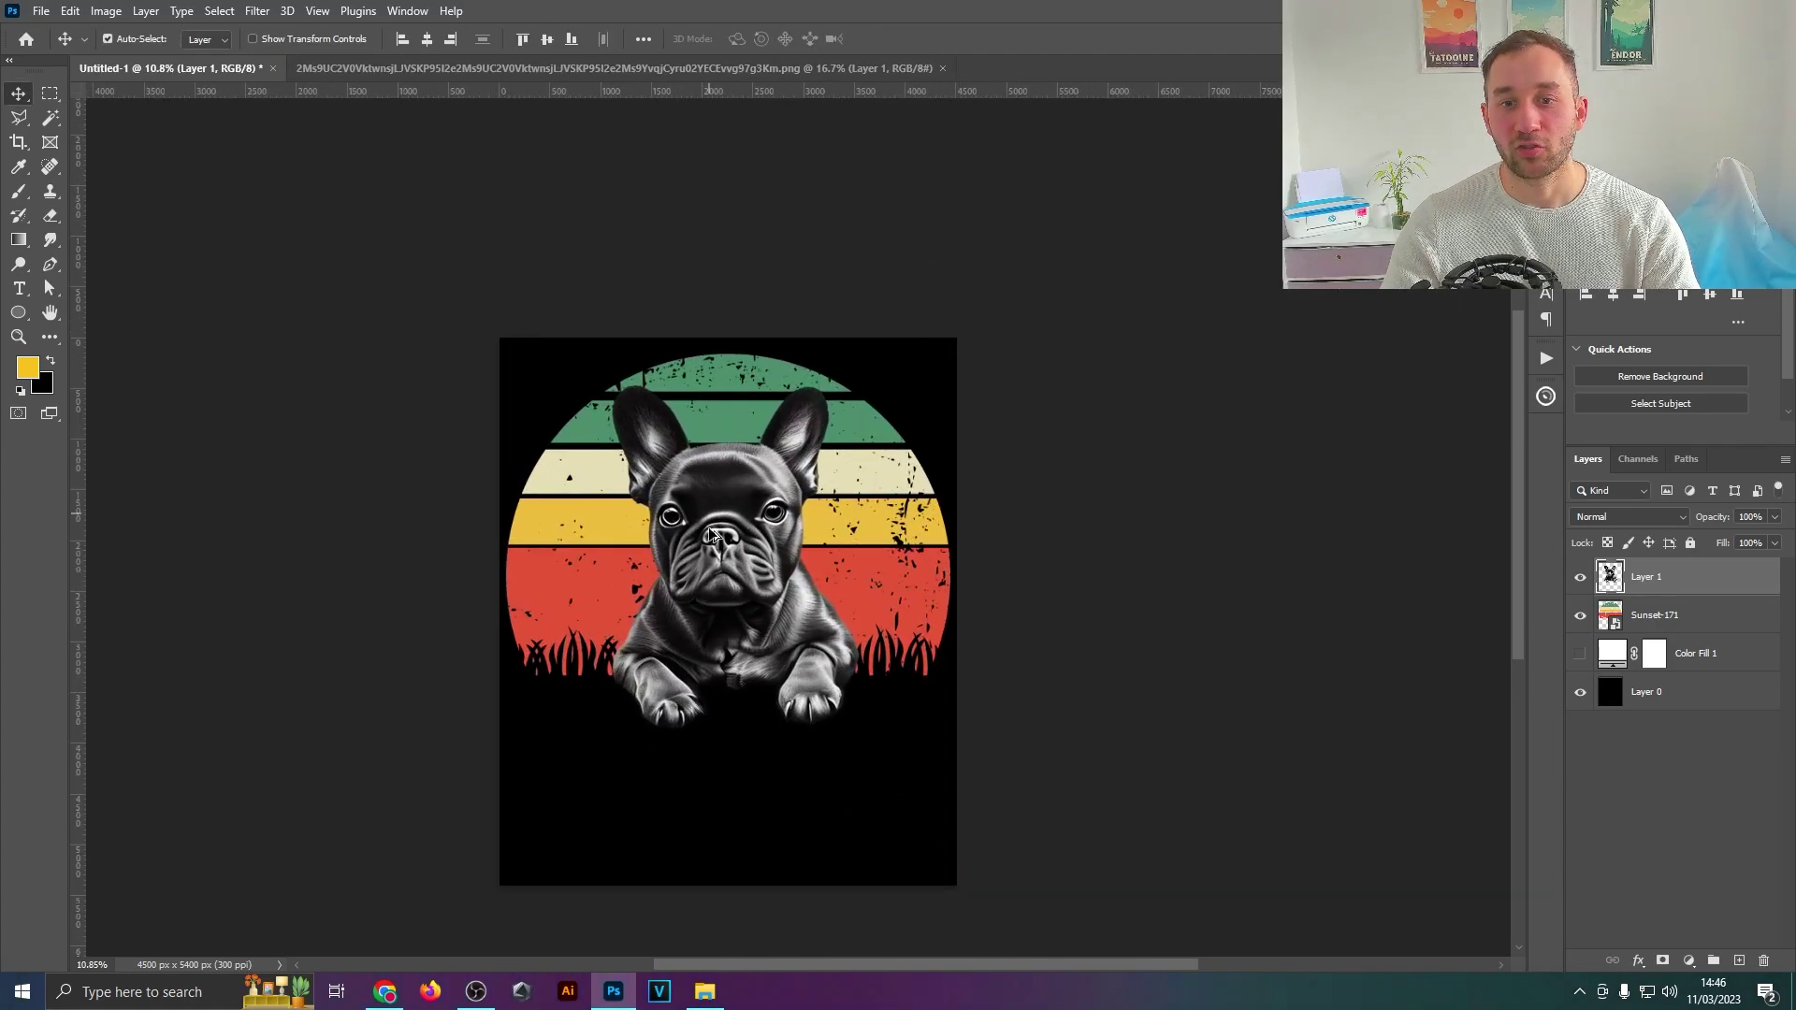
key(ctrl+t)
drag(738, 369, 738, 348)
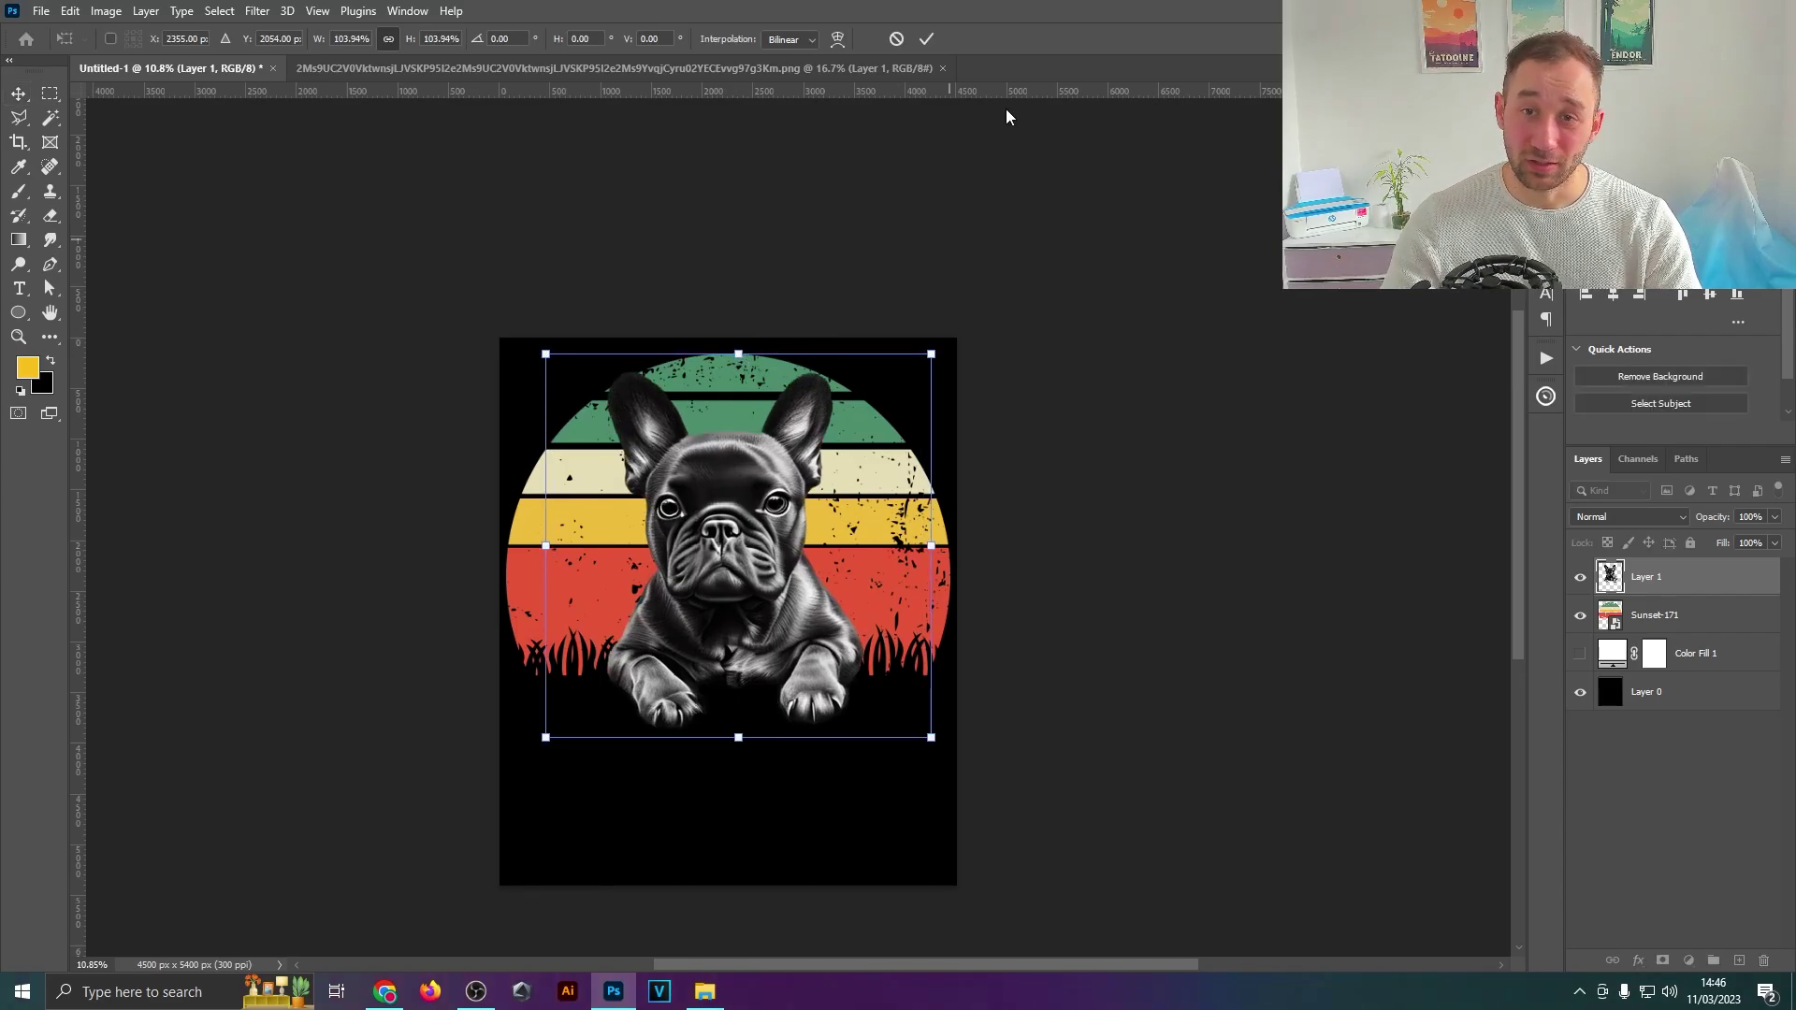
click(926, 40)
Step: Add a Gradient Map adjustment layer above Layer 1 and clip it to the bulldog
drag(1170, 481, 1026, 474)
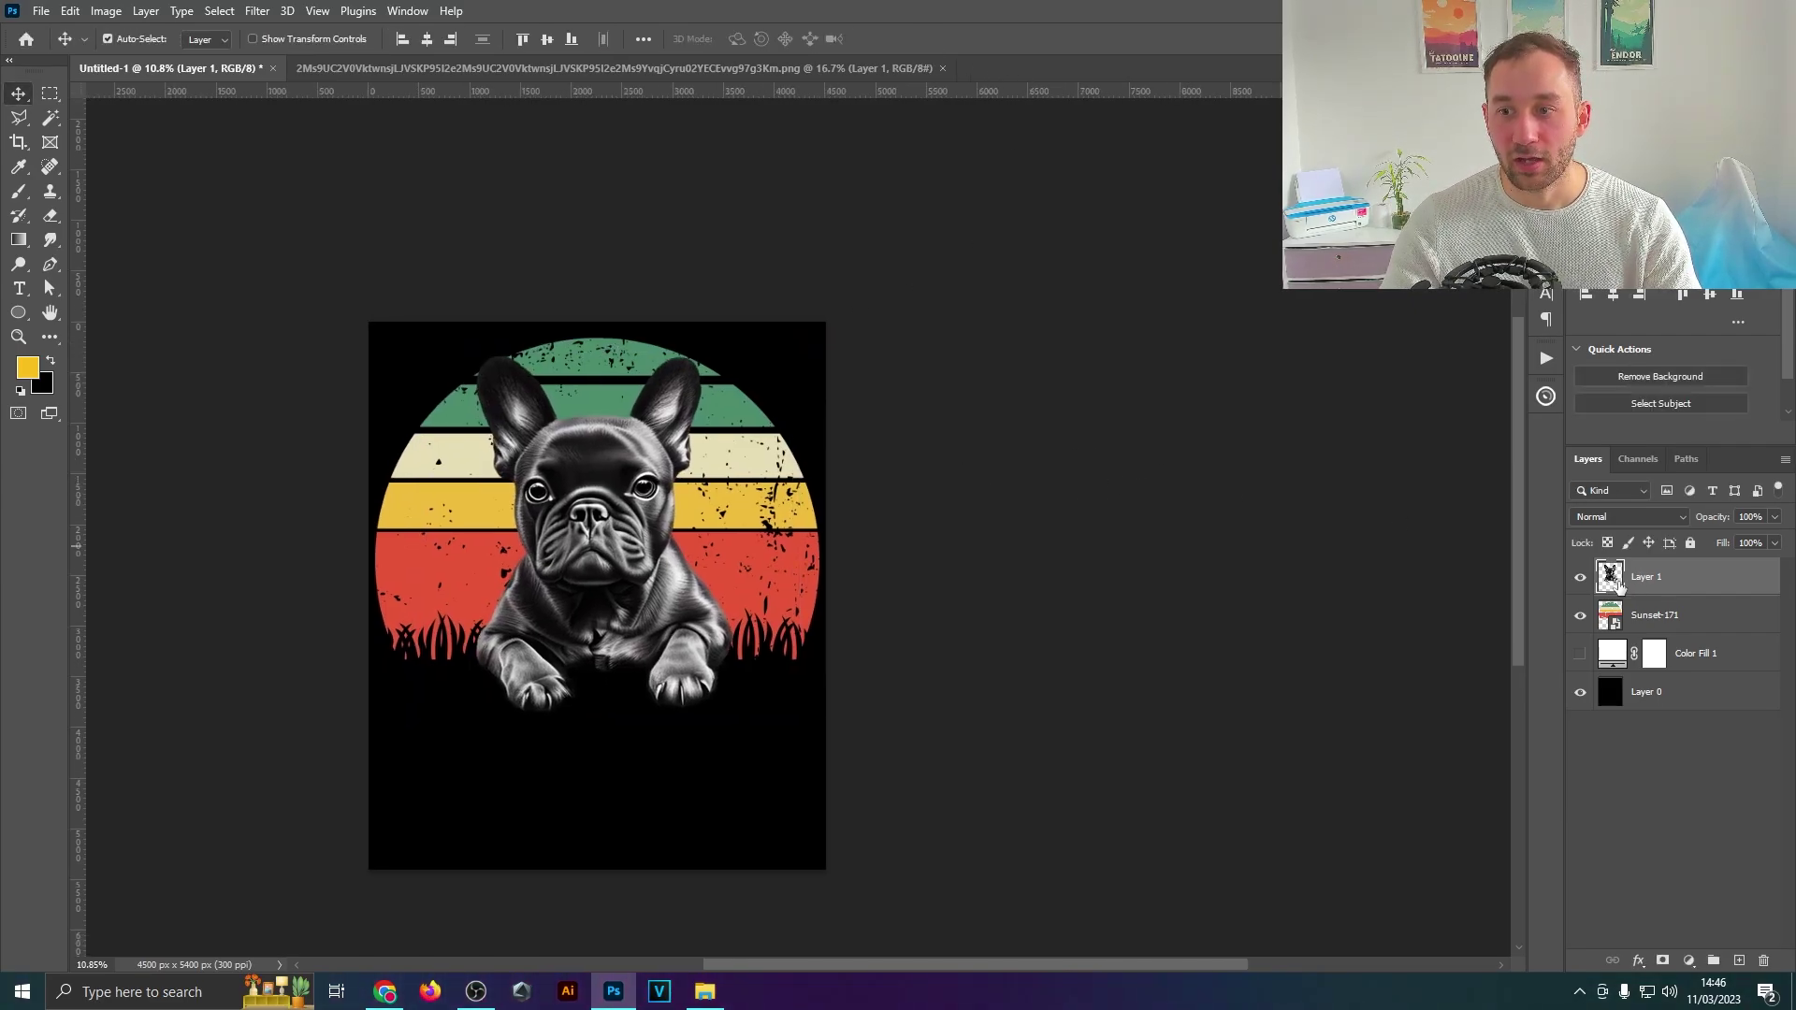
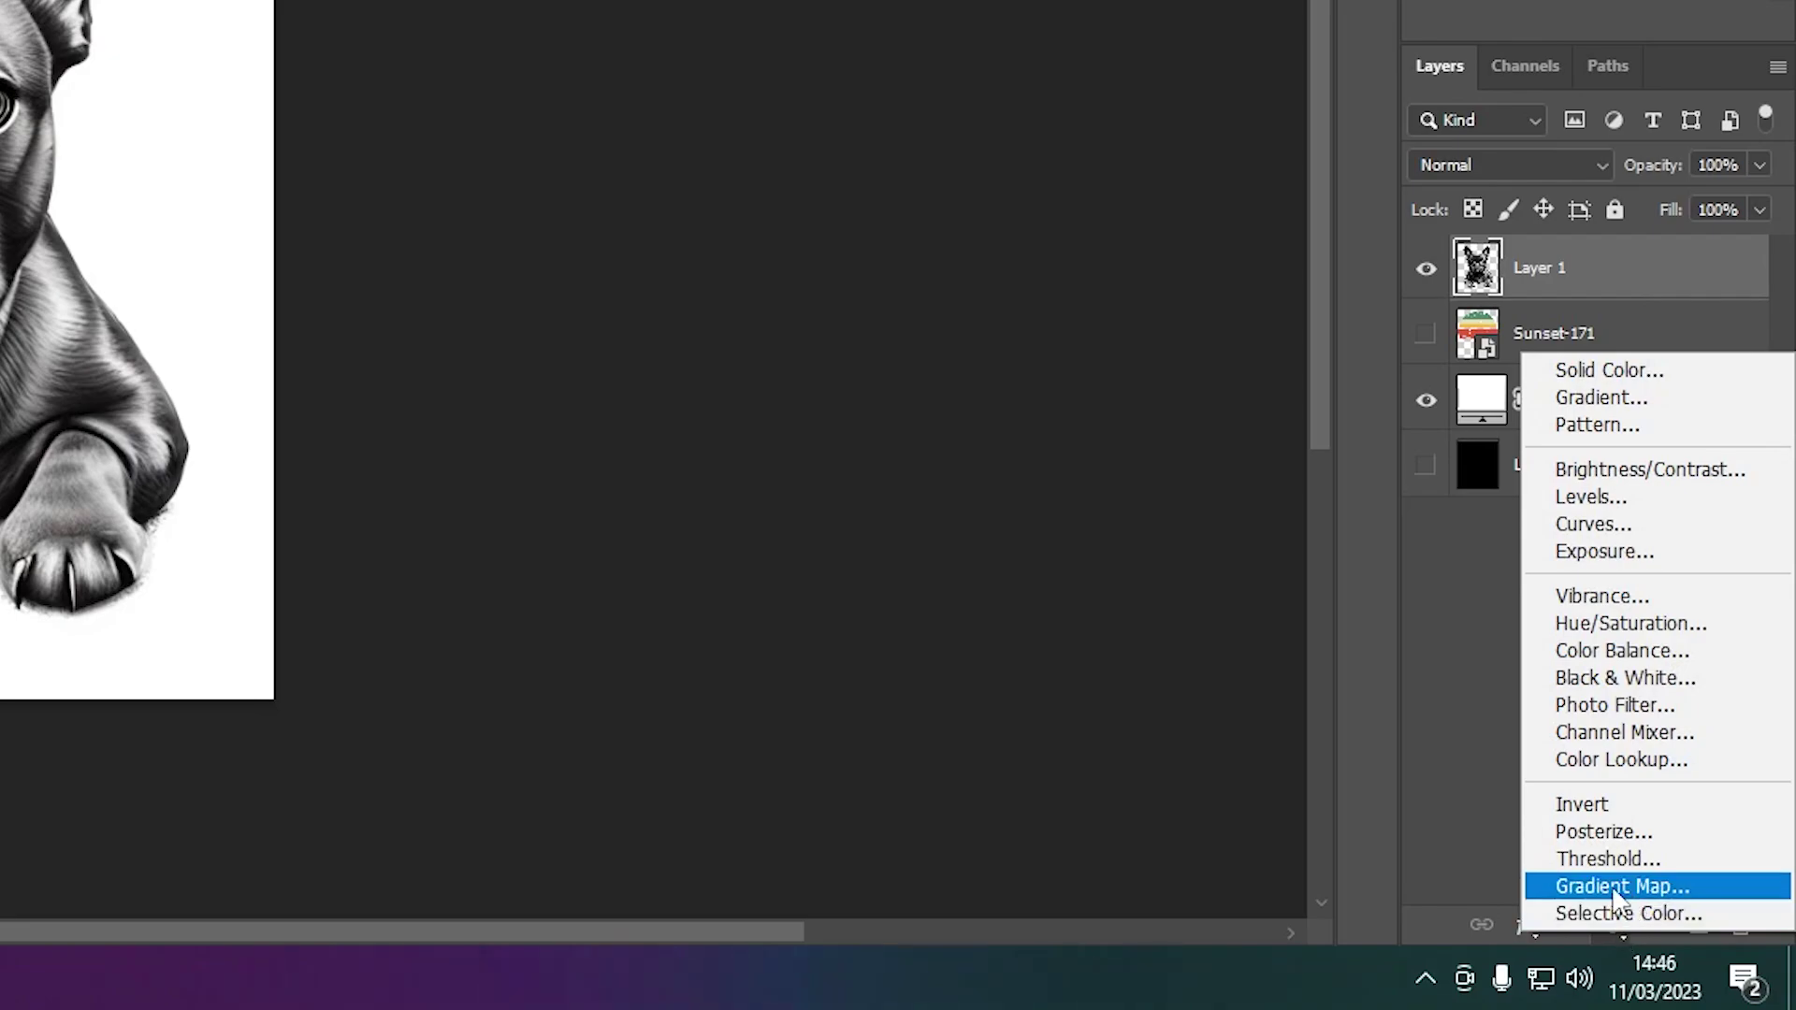
click(1621, 888)
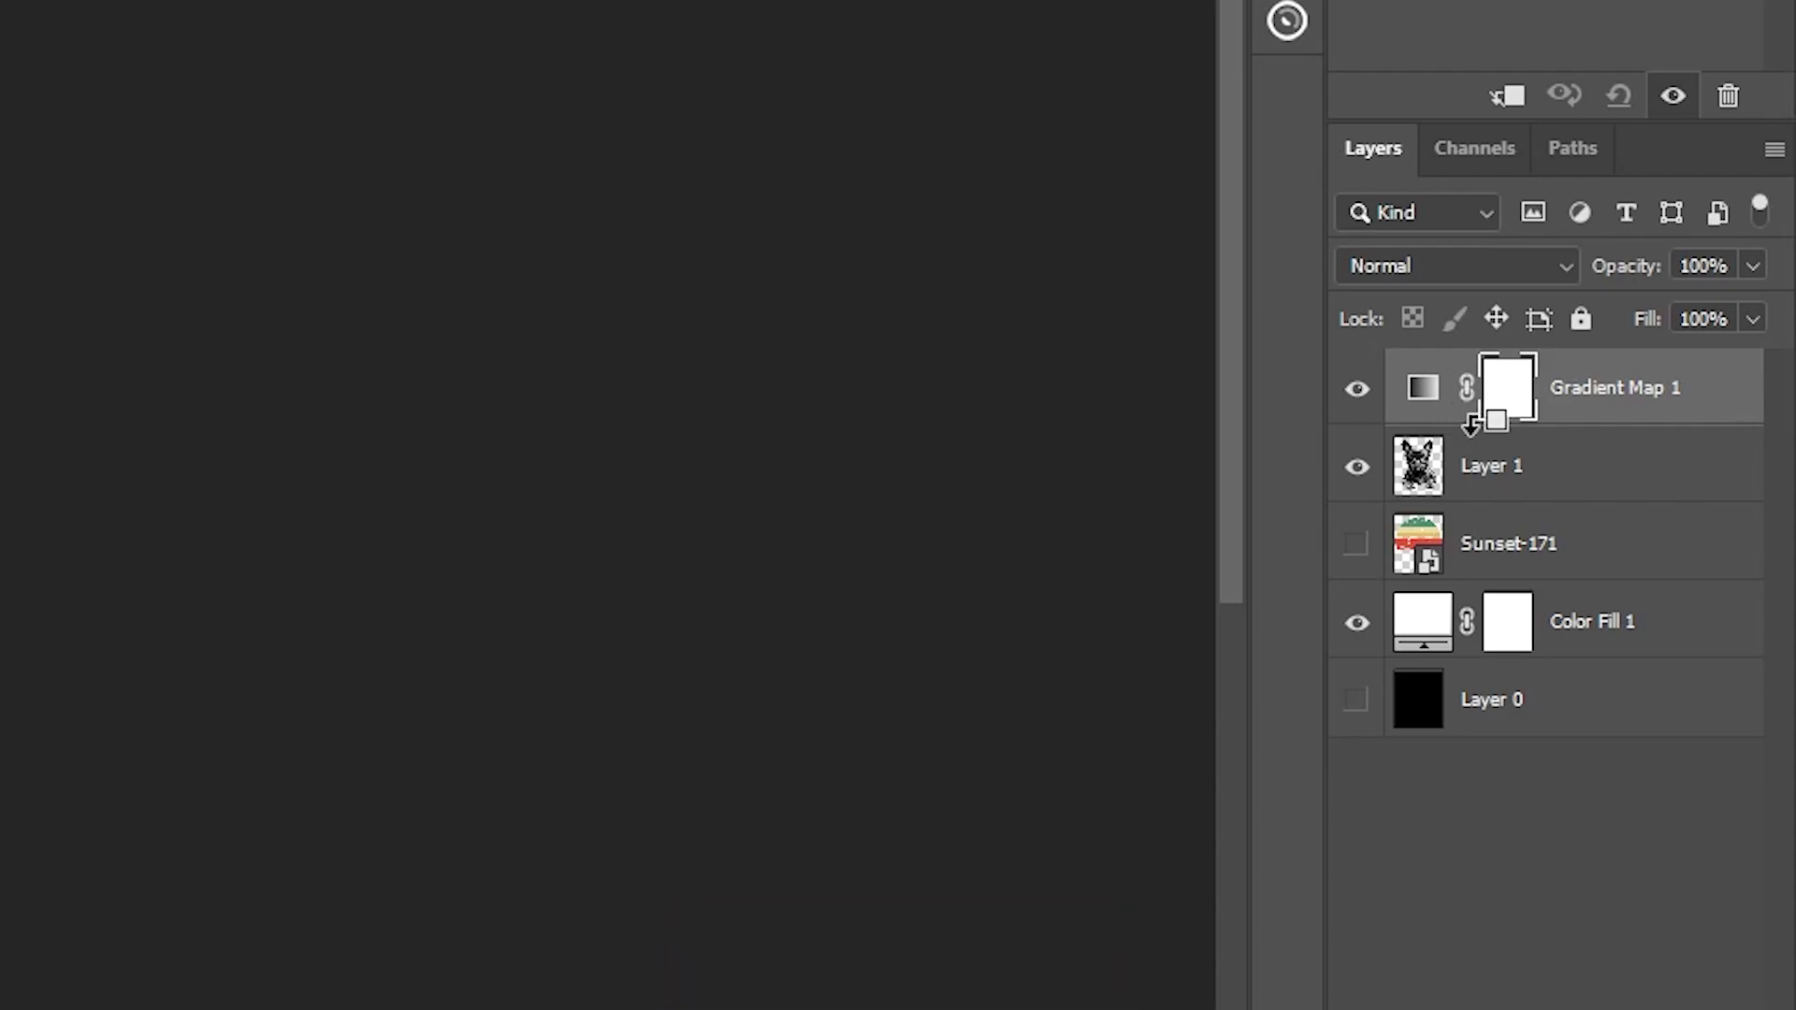
alt+click(1469, 425)
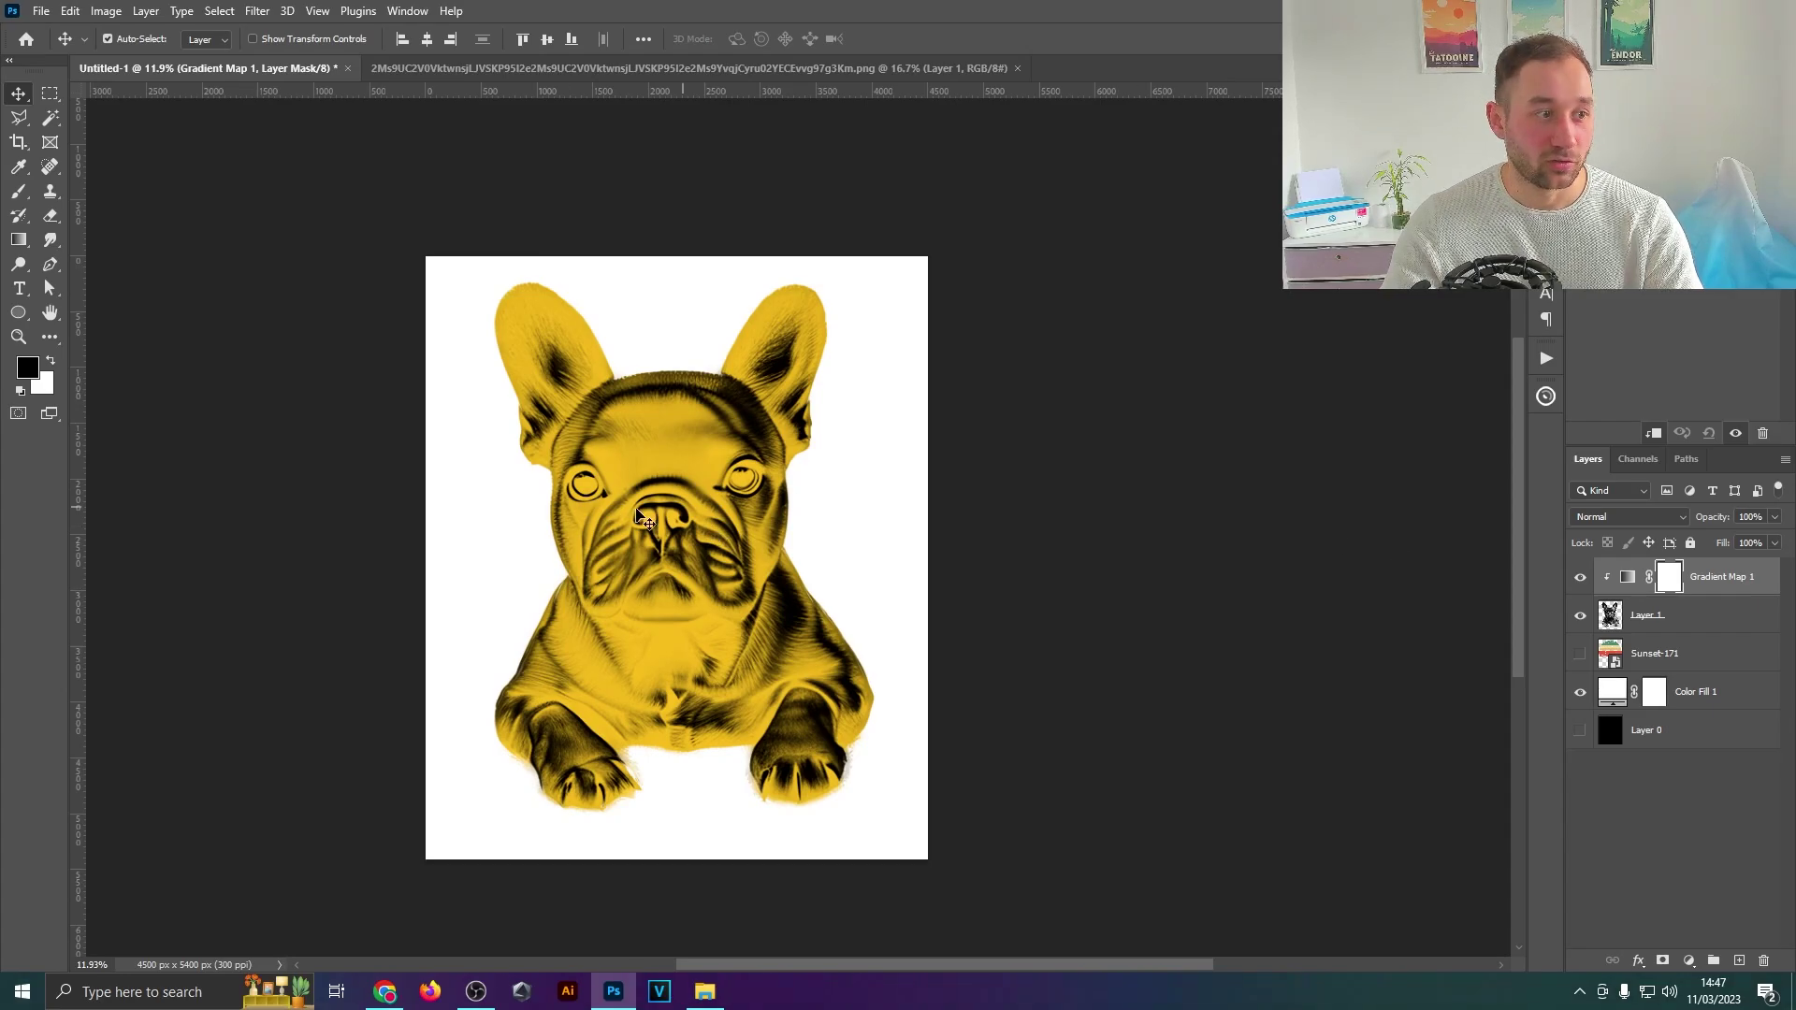
Step: Select the Gradient Map 1 adjustment and open its gradient in the Gradient Editor
scroll(720, 547, up, 2)
drag(739, 561, 741, 517)
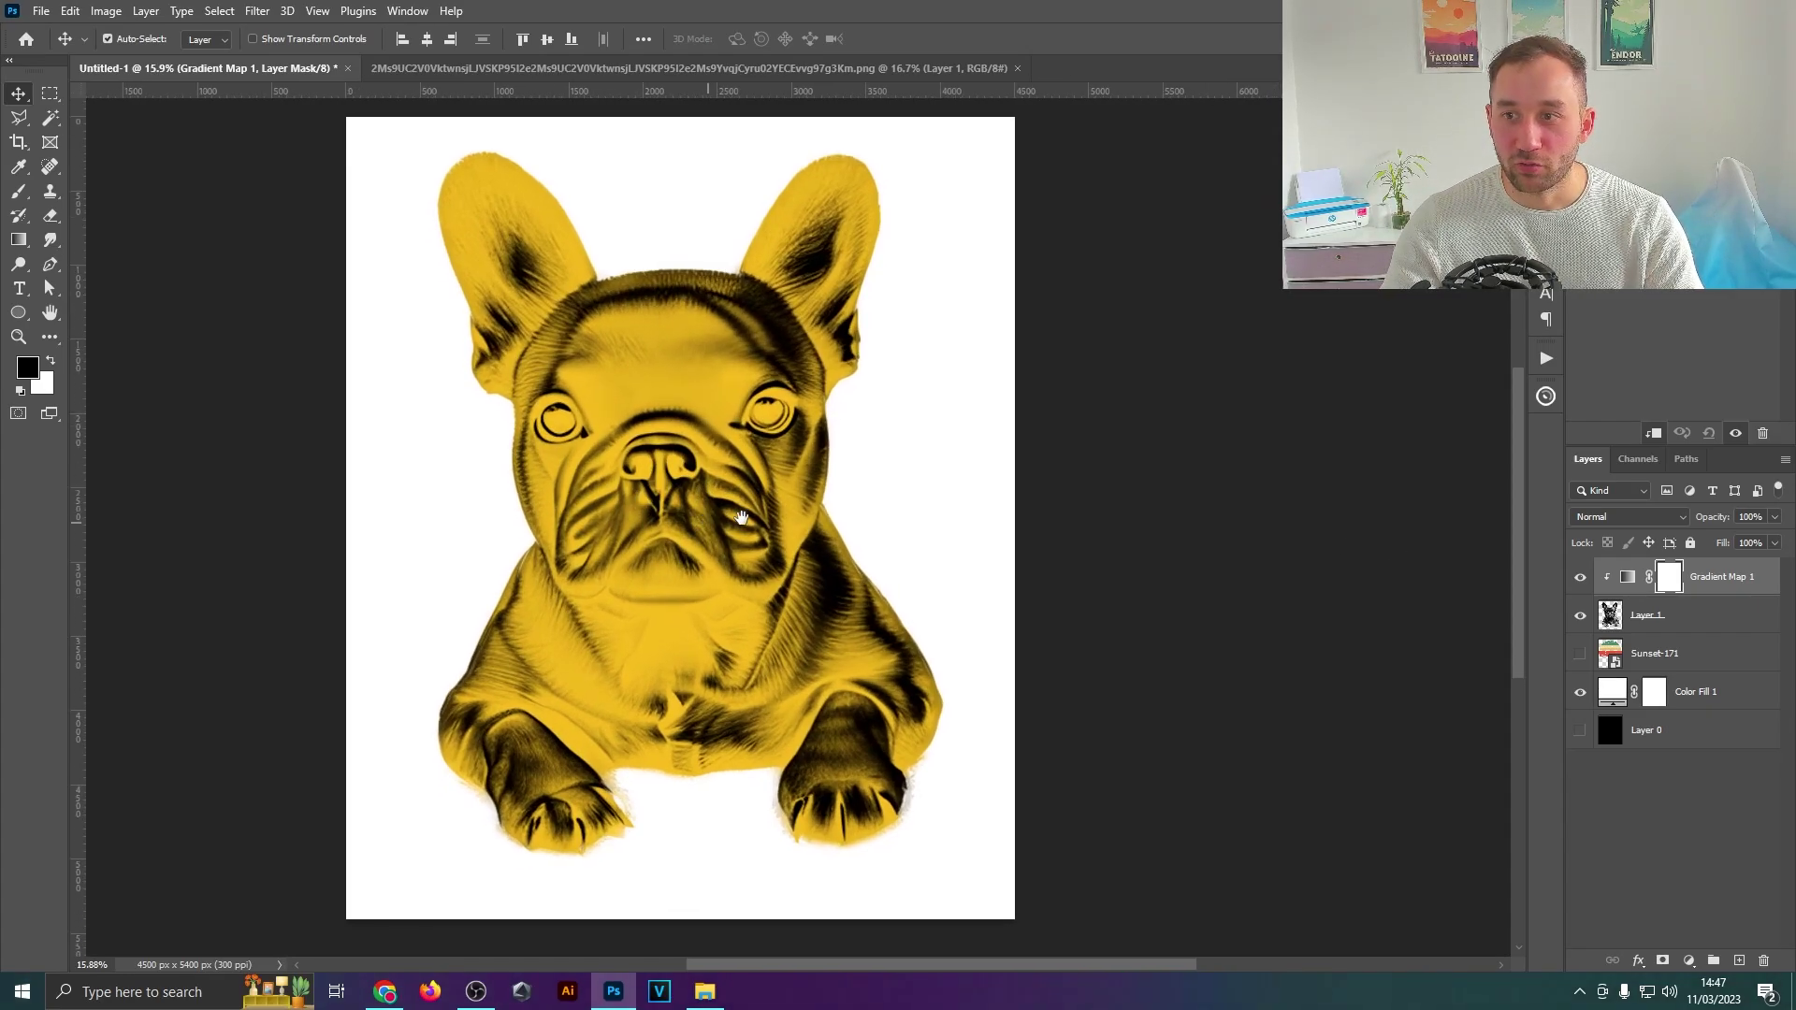
click(1627, 577)
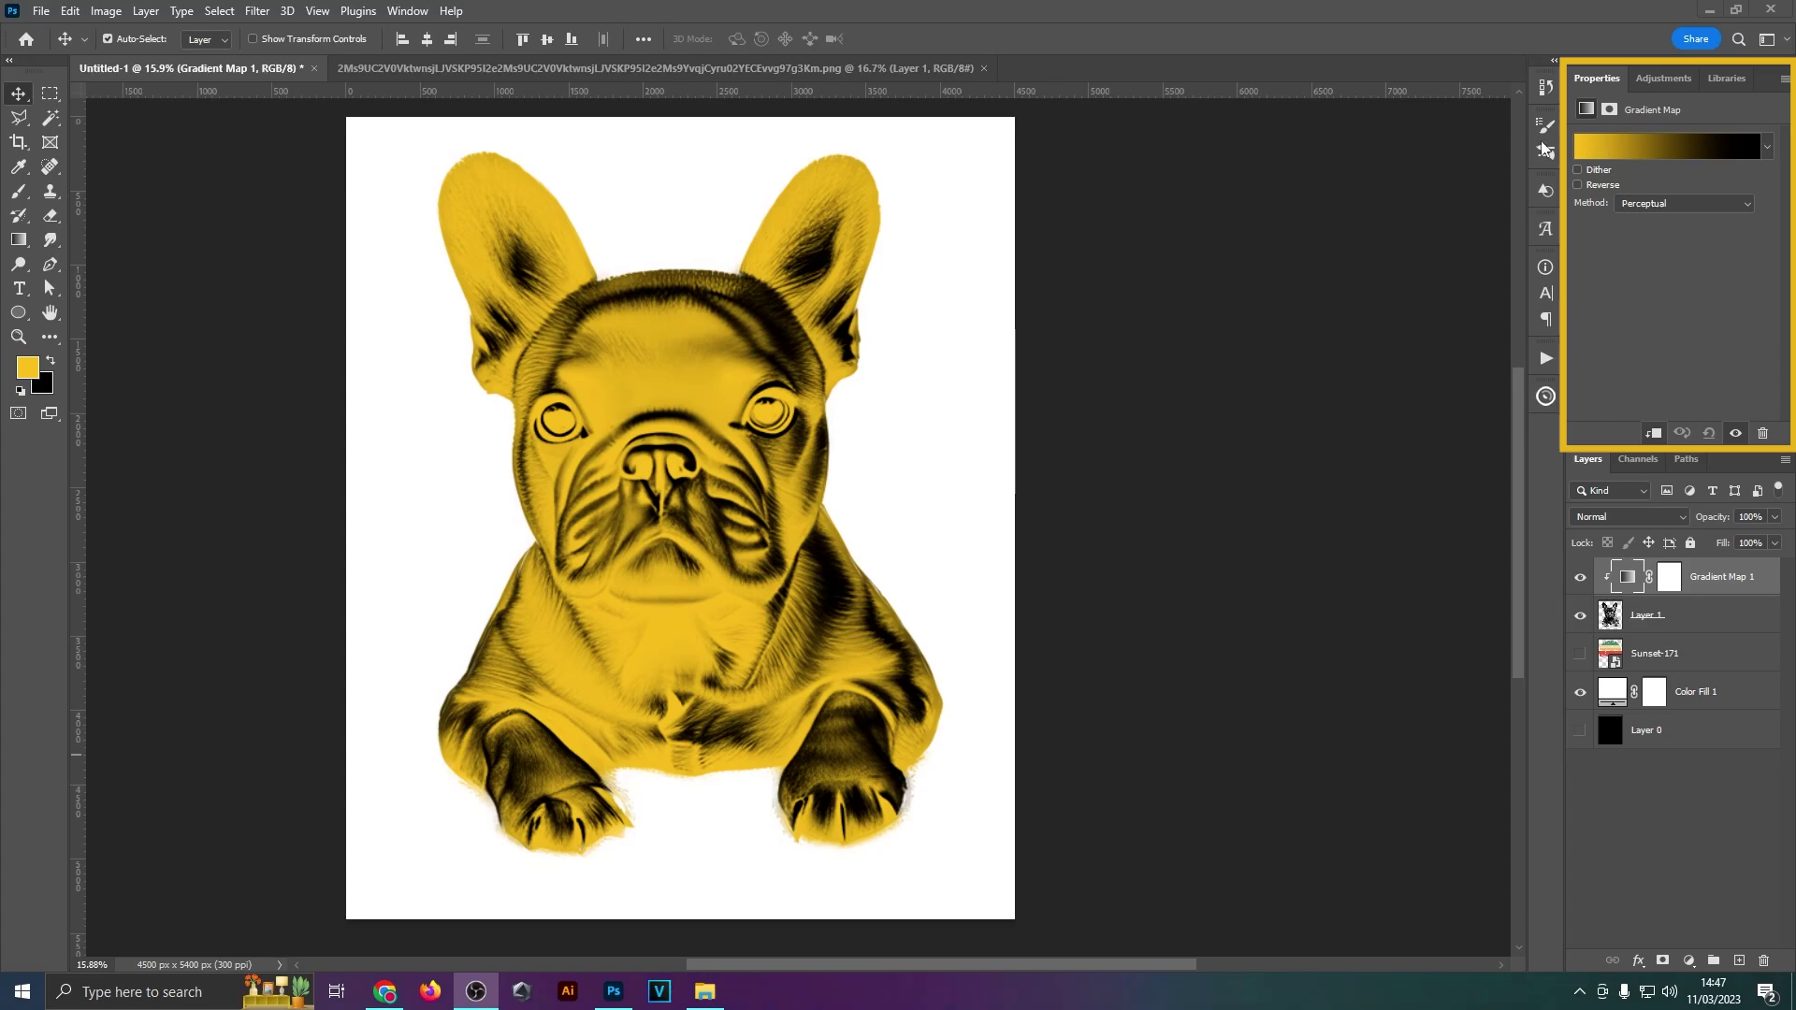
click(409, 13)
click(437, 644)
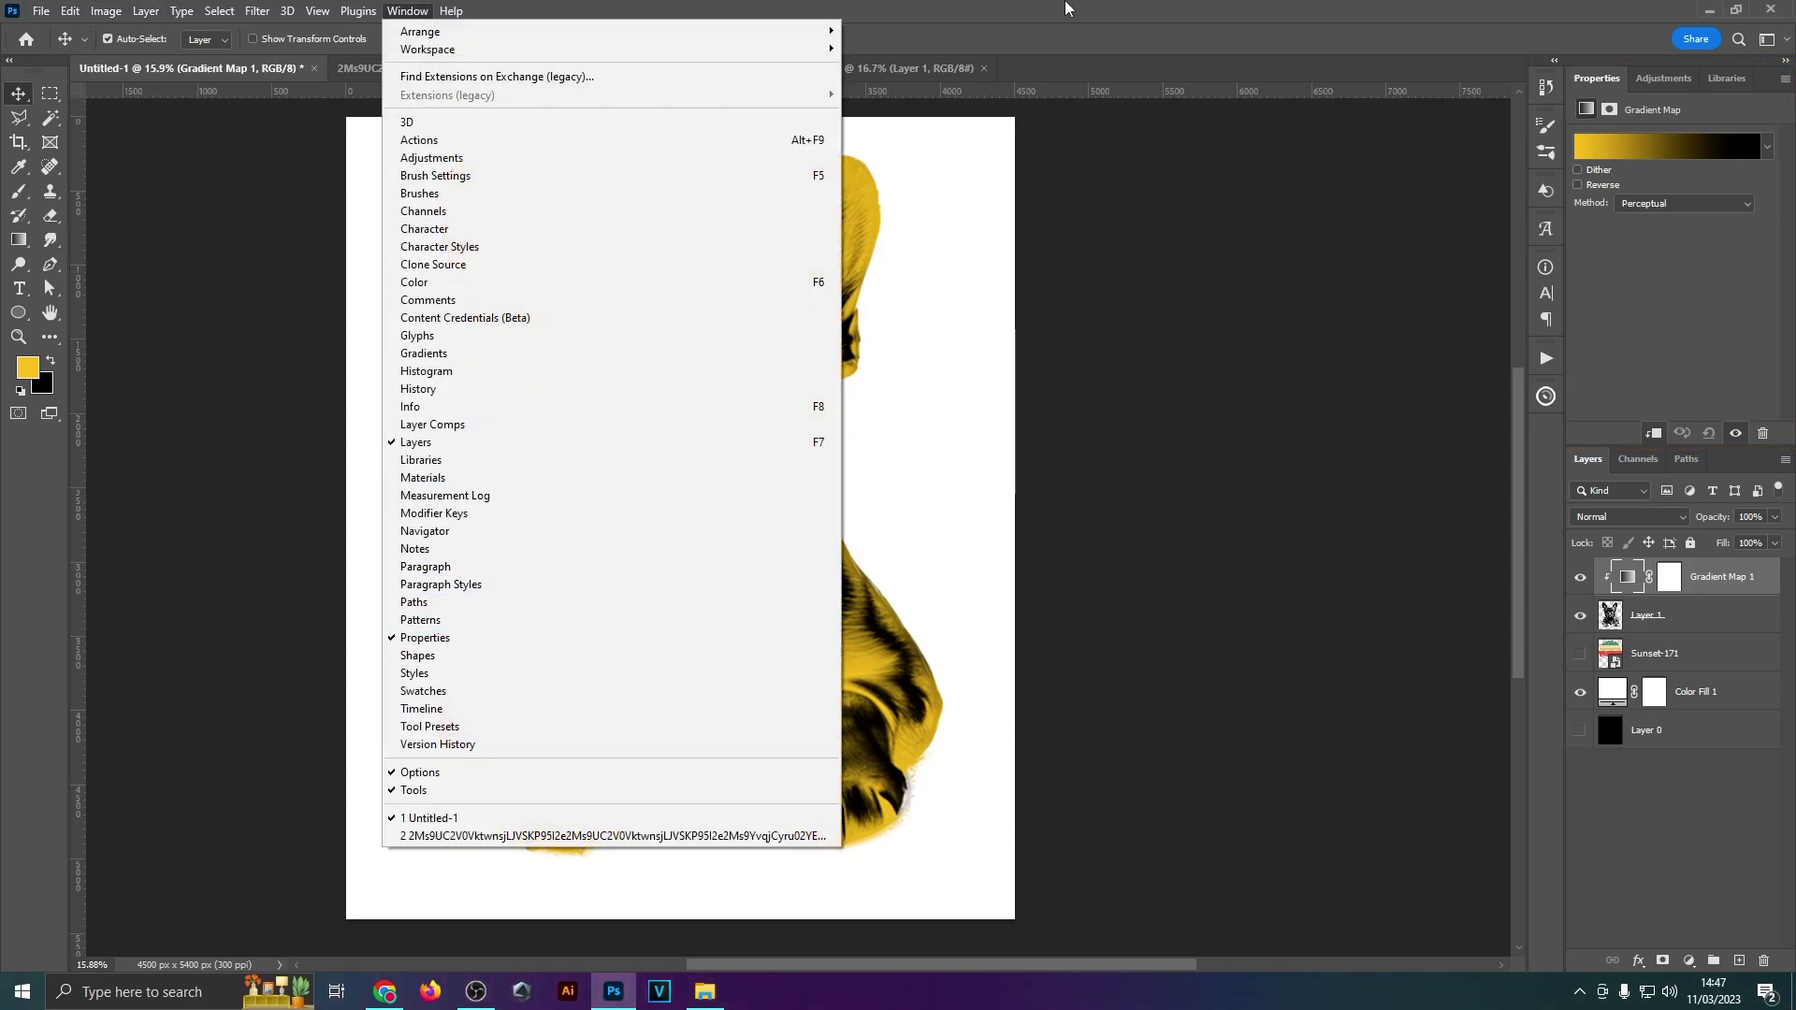
click(1649, 152)
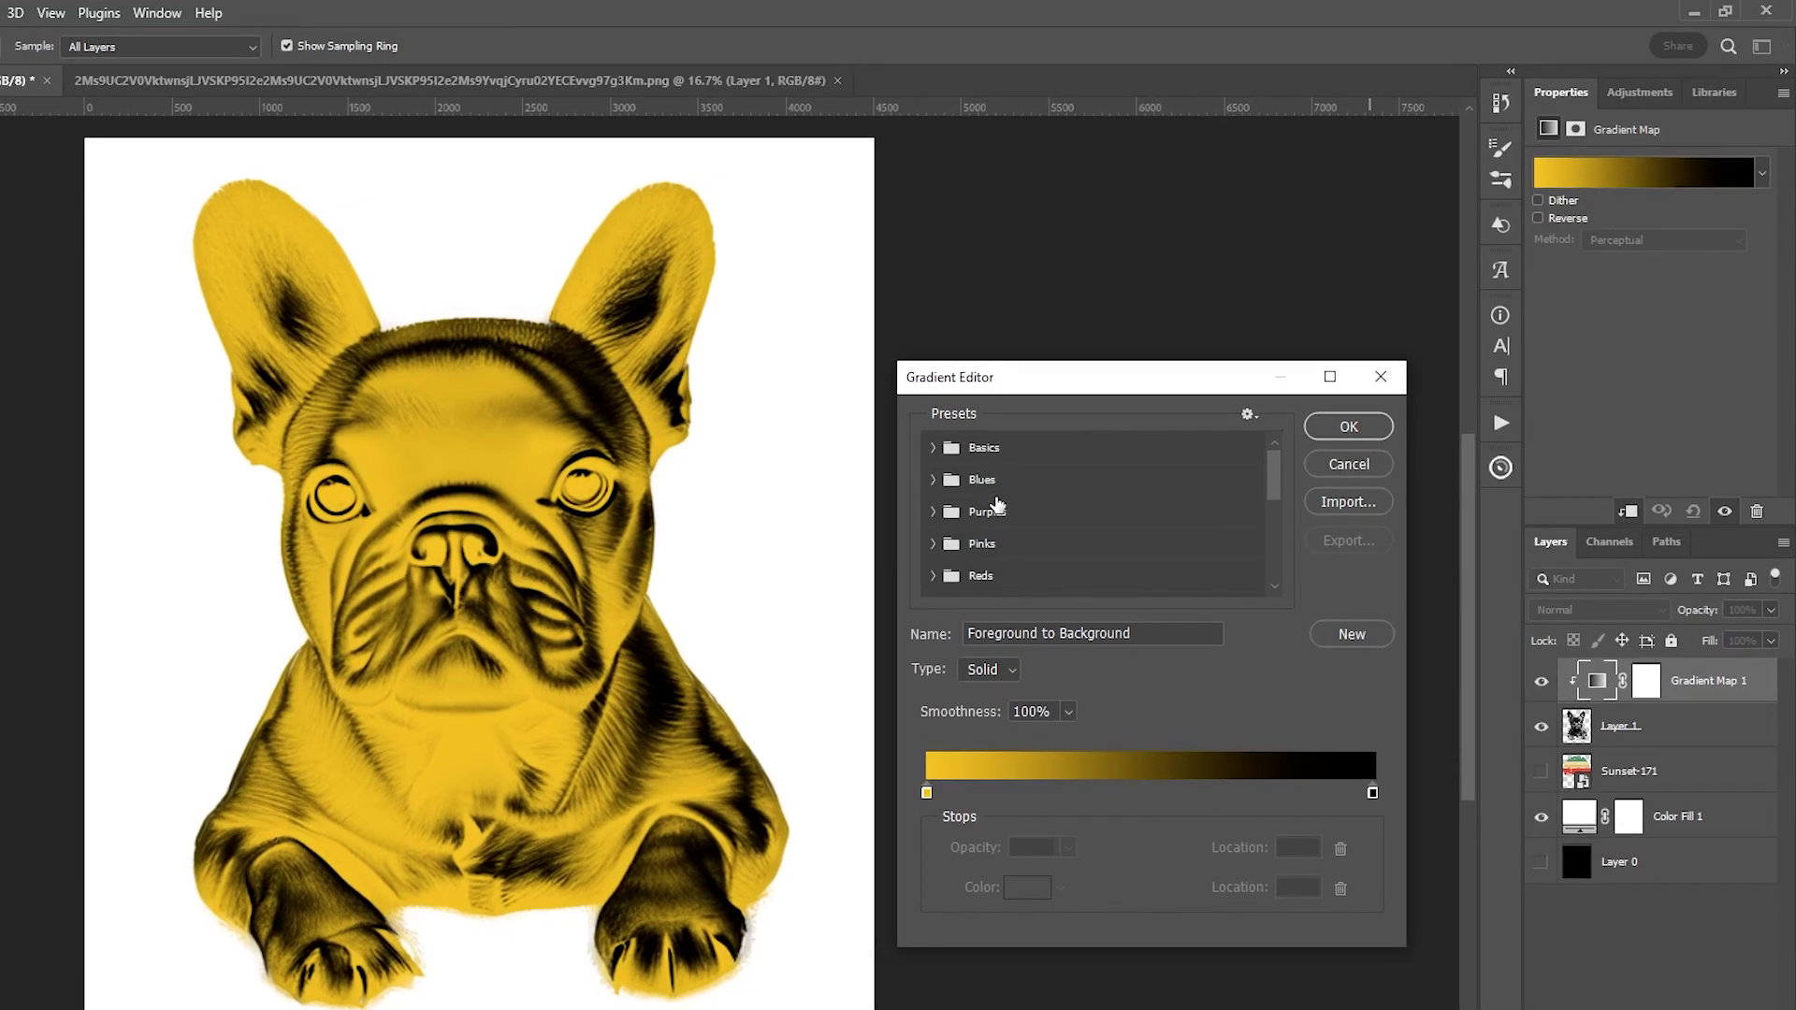
Step: Select the yellow colour stop and look through the Blues gradient presets
scroll(1113, 500, down, 1)
scroll(1169, 501, up, 1)
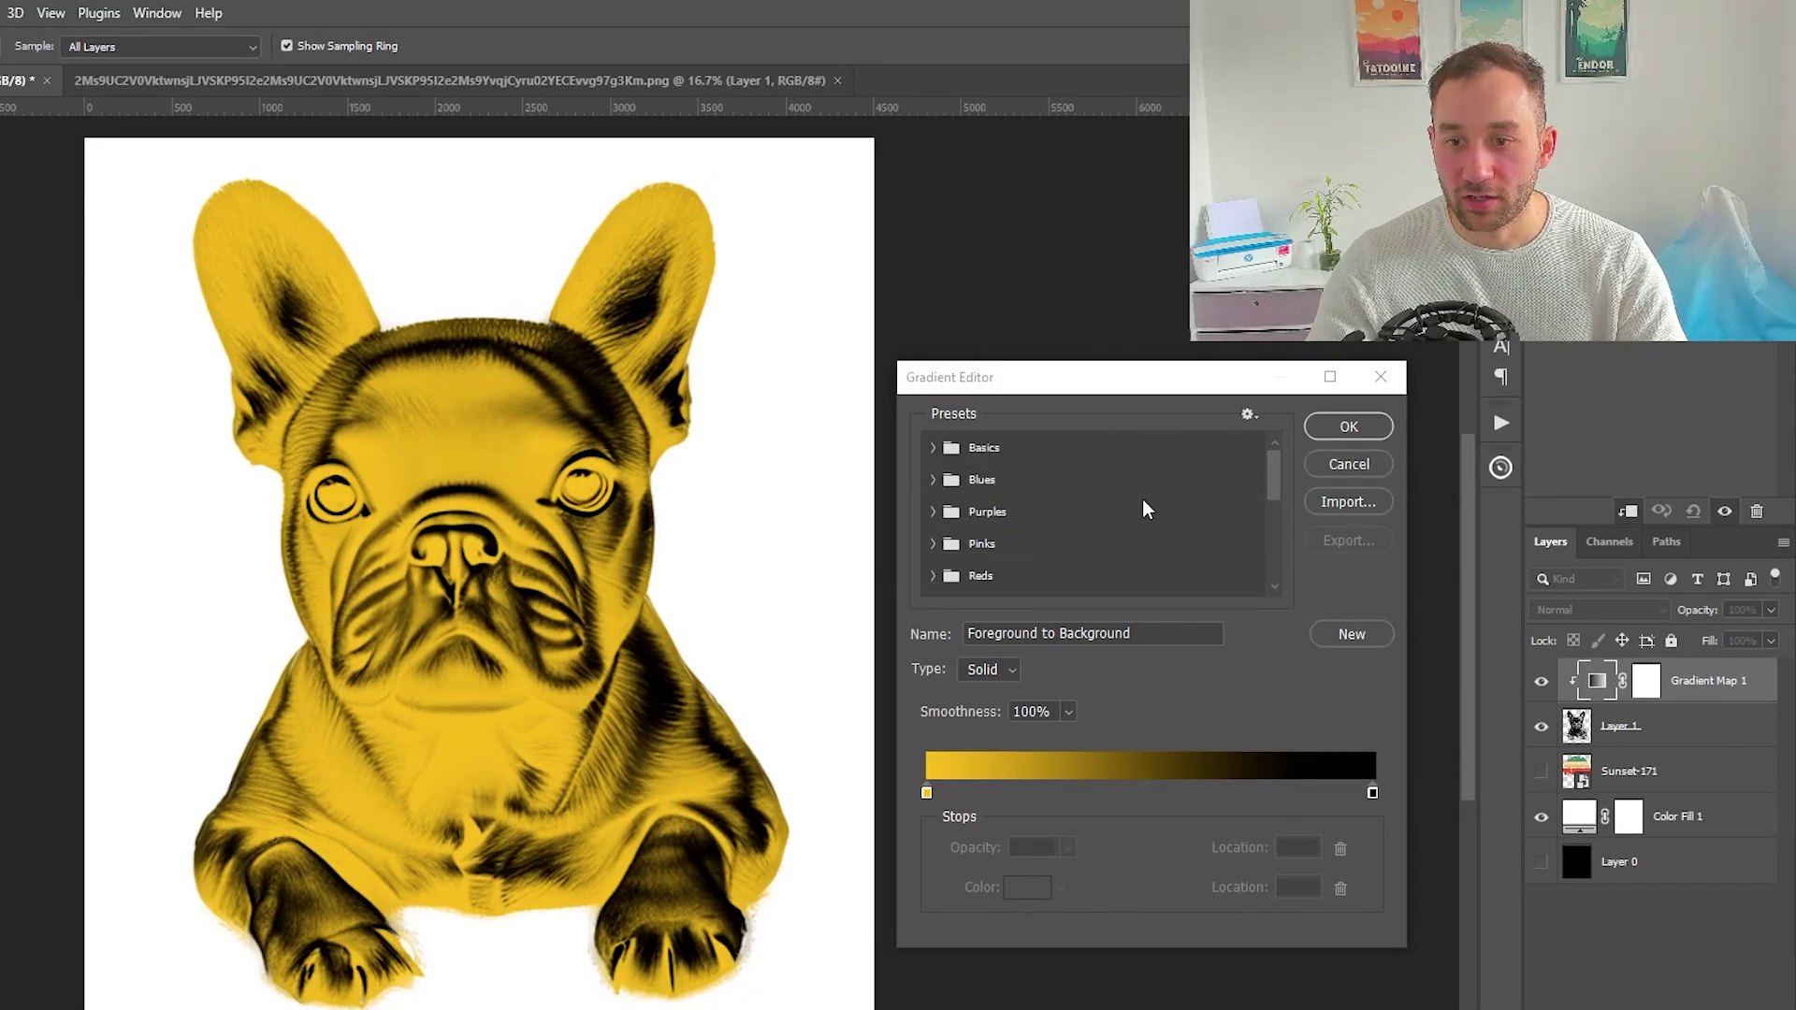
mouse_move(927, 793)
mouse_down()
mouse_move(1056, 800)
mouse_move(926, 802)
mouse_up()
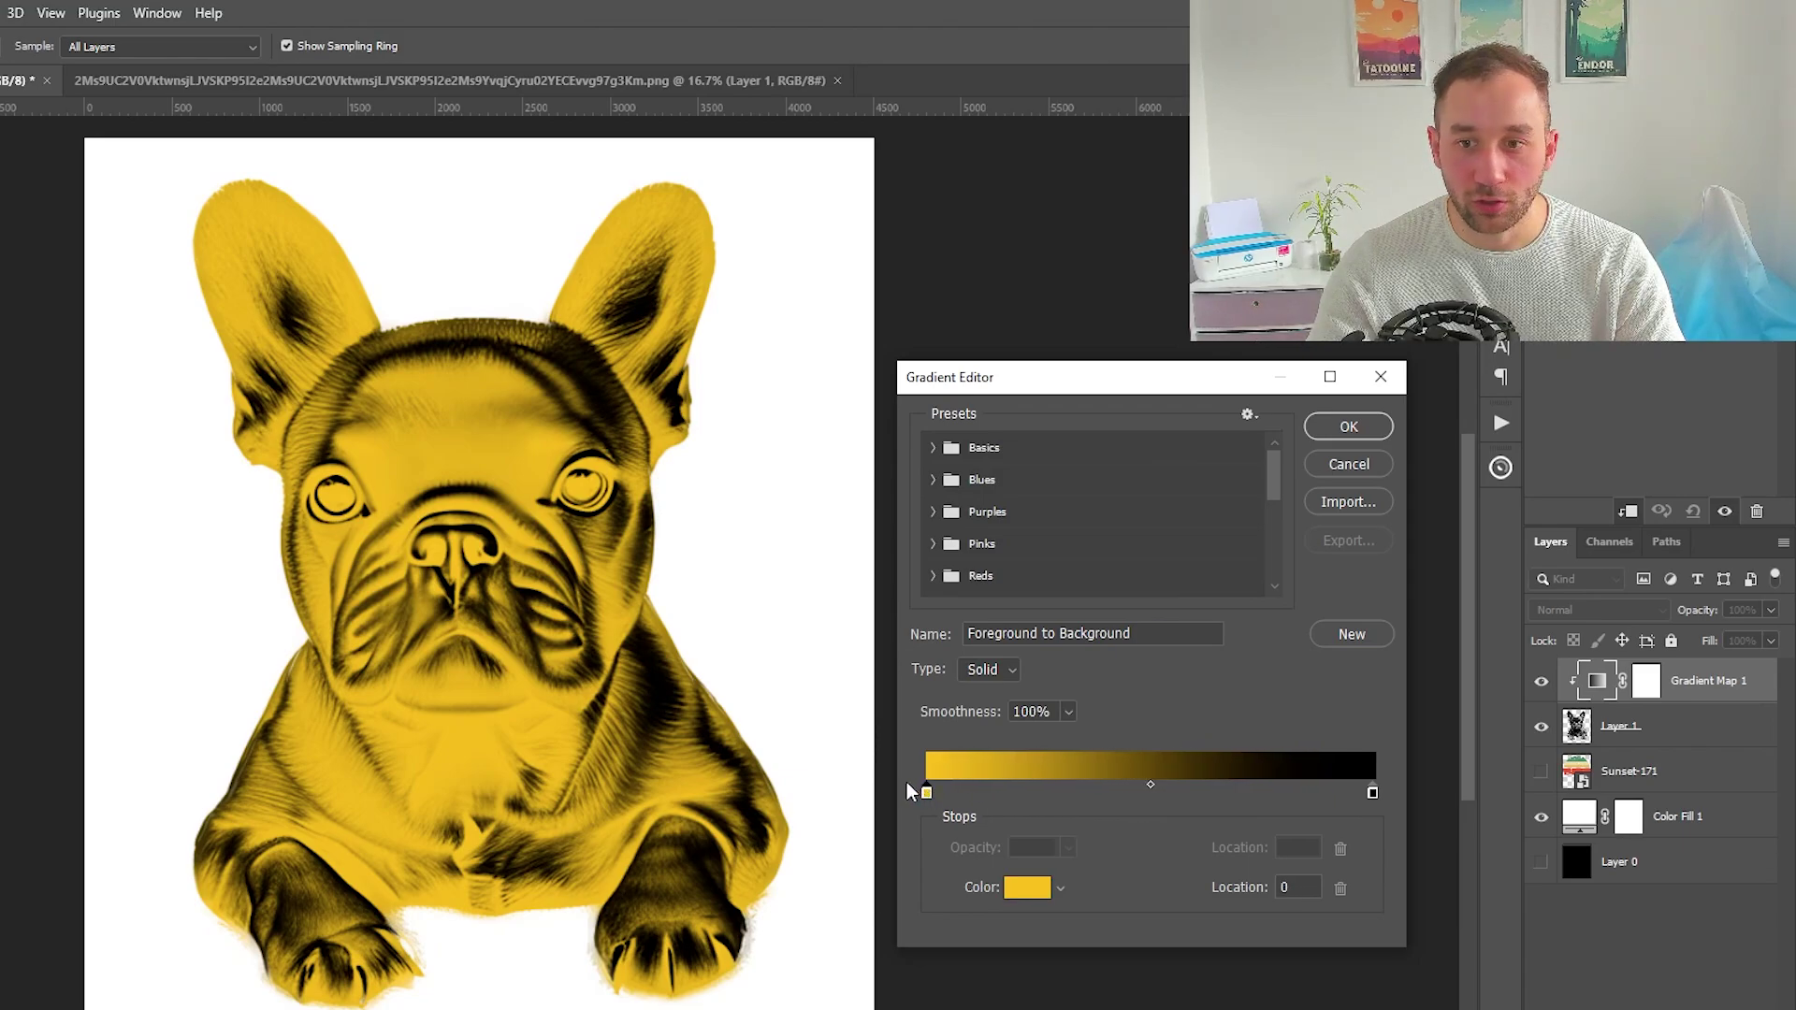
click(933, 480)
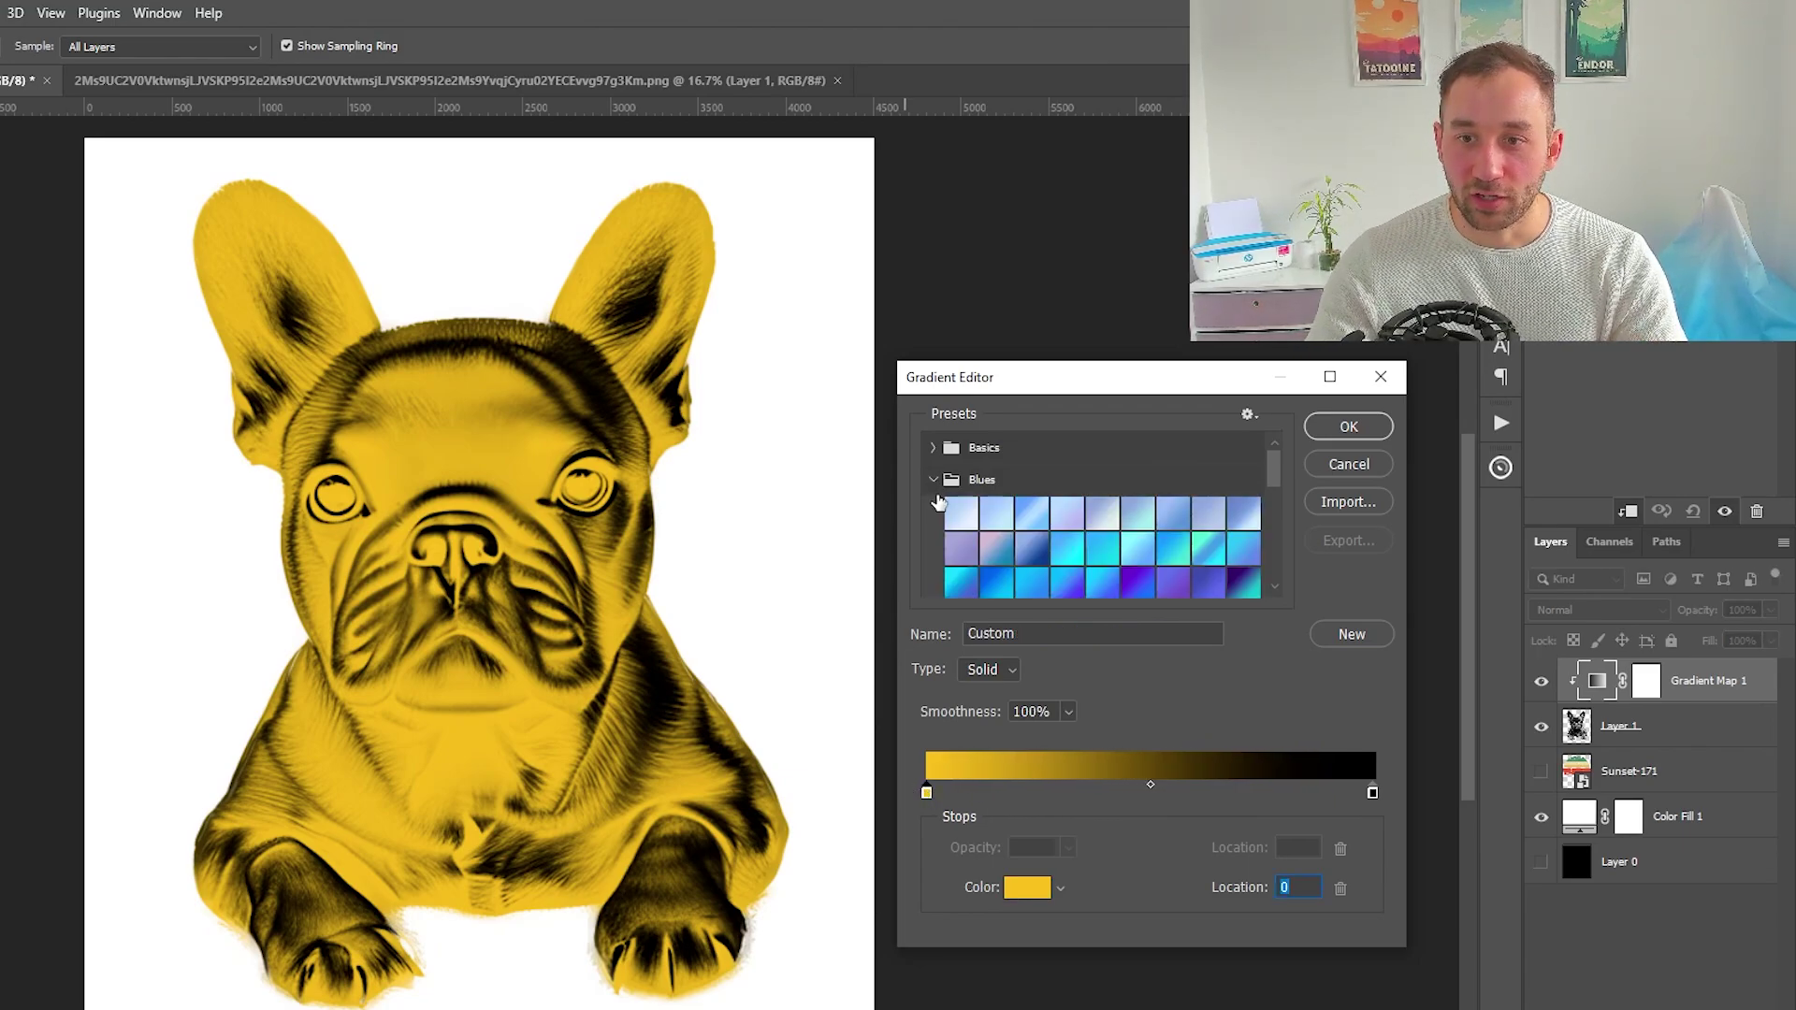
scroll(993, 524, down, 1)
scroll(995, 526, up, 1)
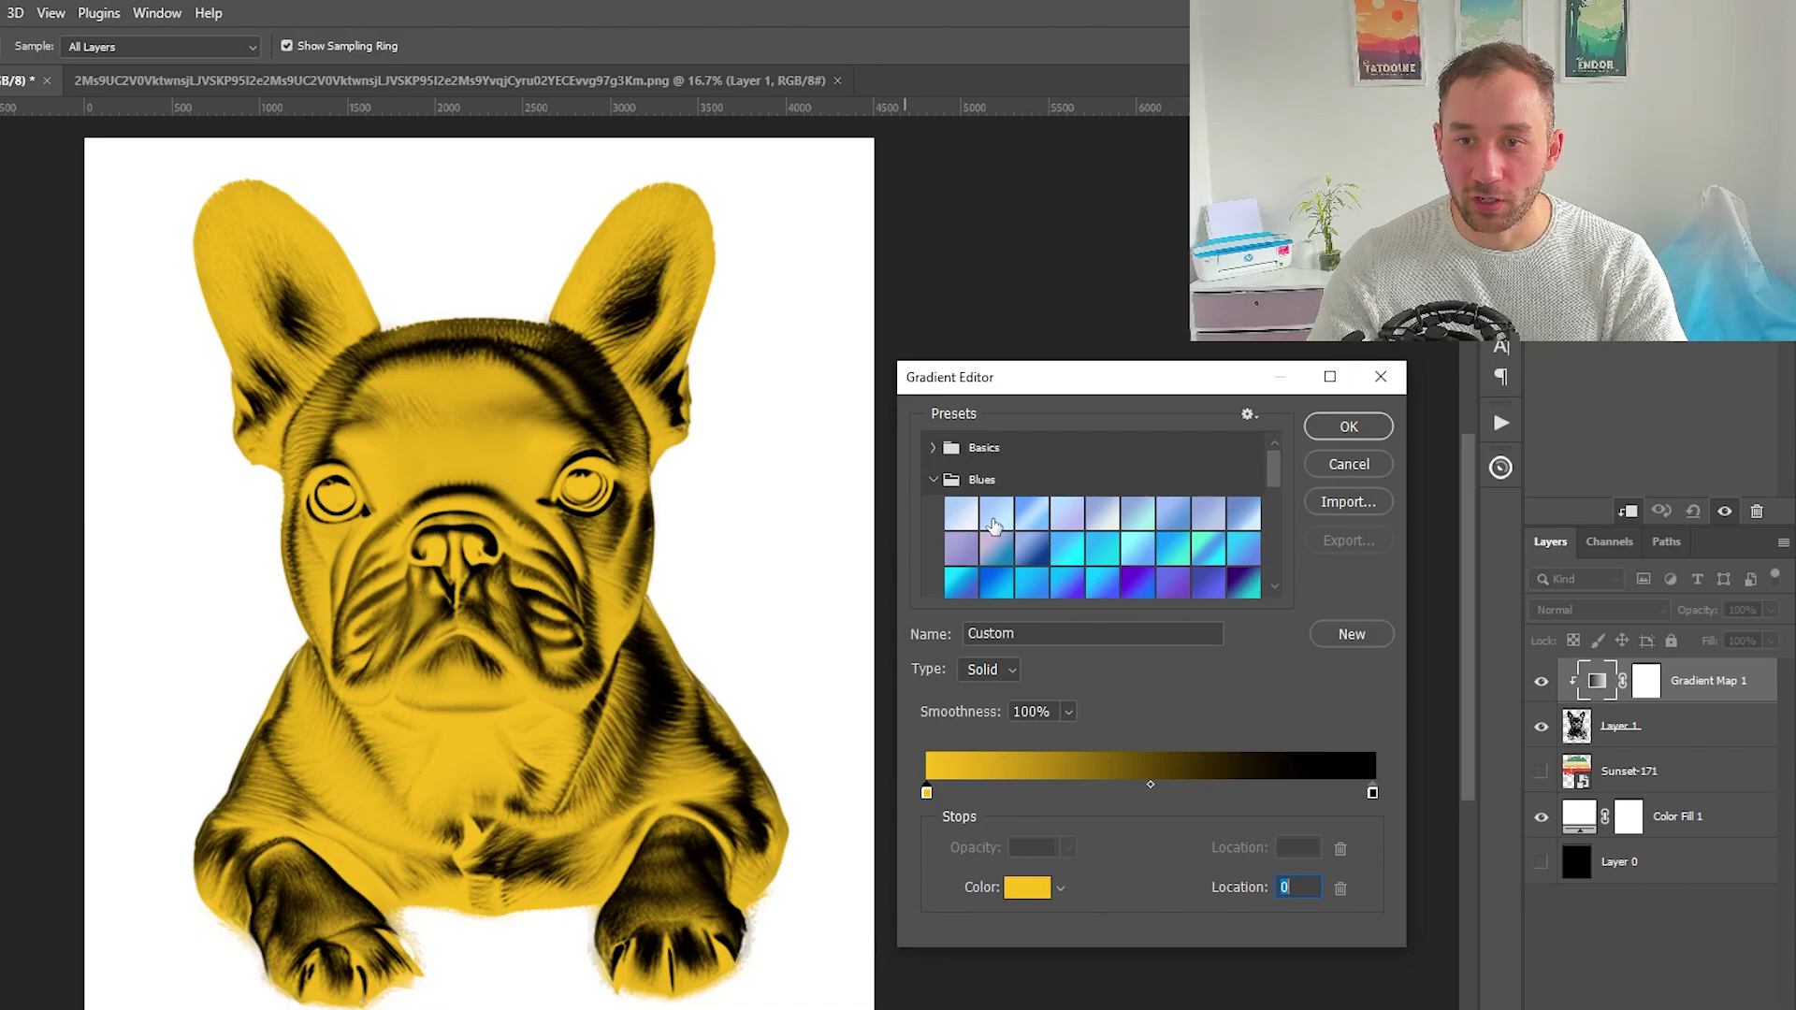
scroll(1066, 533, down, 1)
scroll(1096, 565, up, 1)
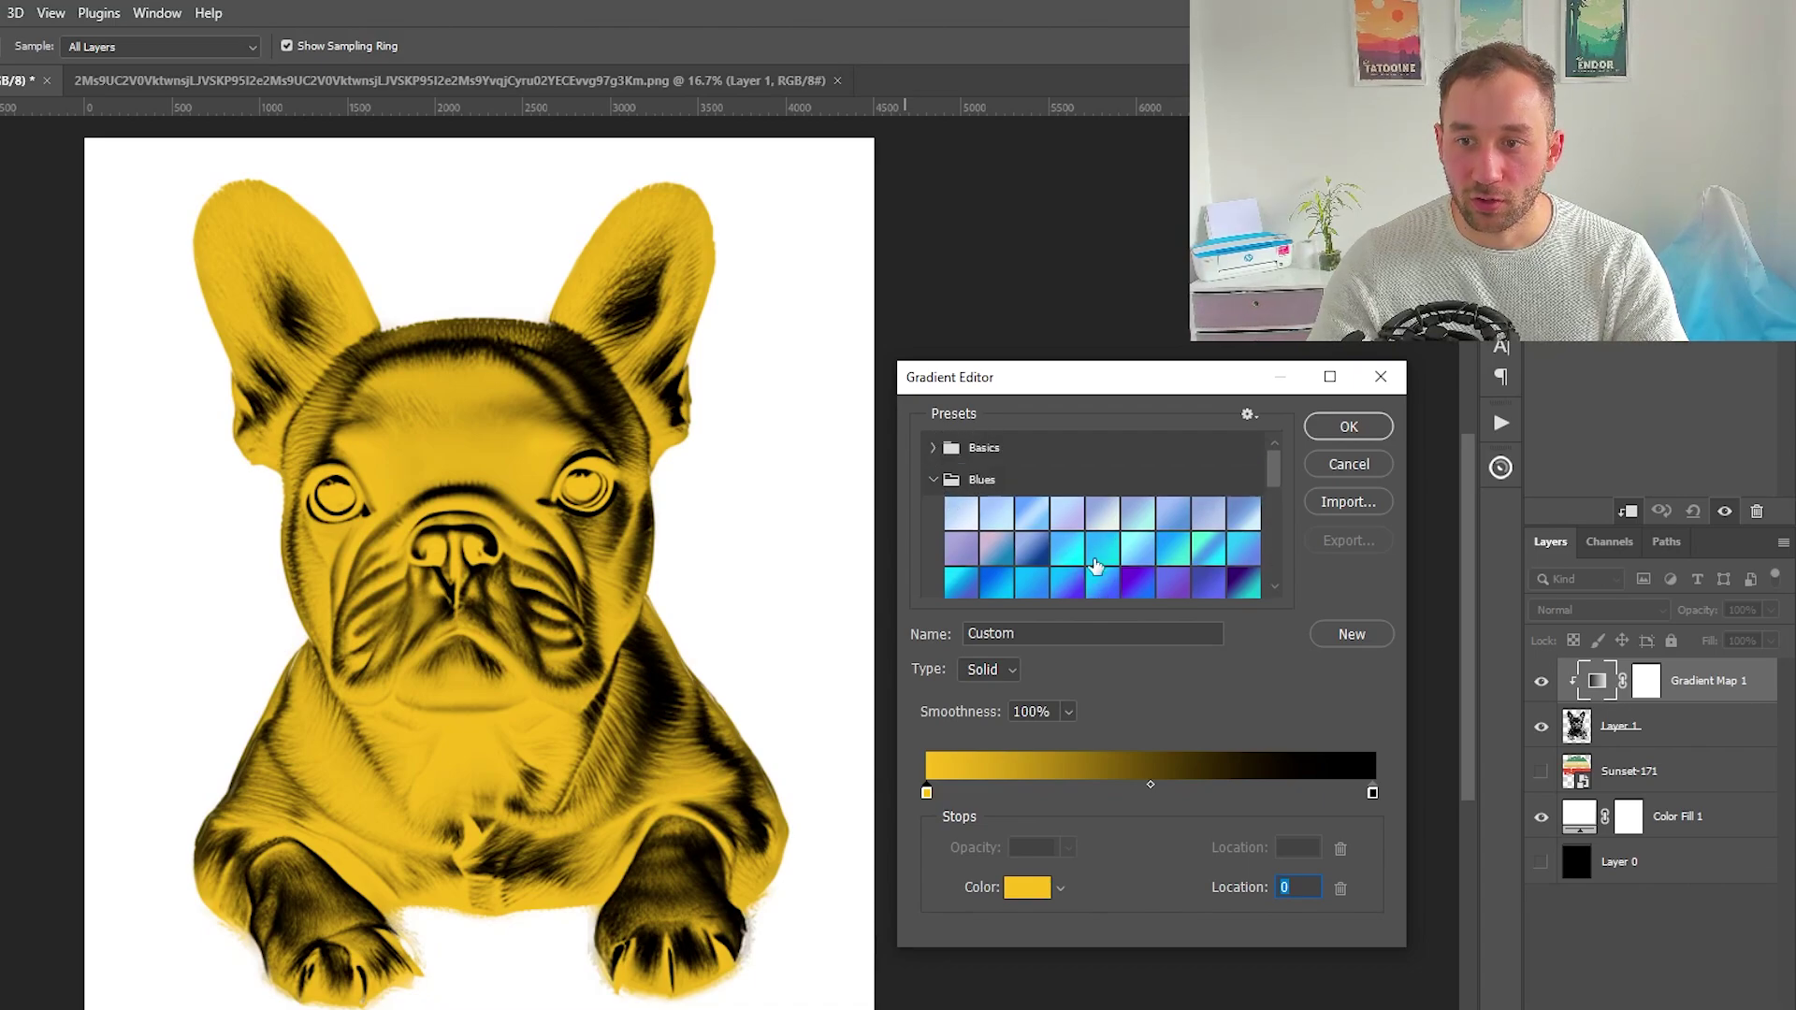
Step: Compare the last few Purples gradient presets on the bulldog and apply Purple_22 to the gradient map
click(931, 480)
click(946, 512)
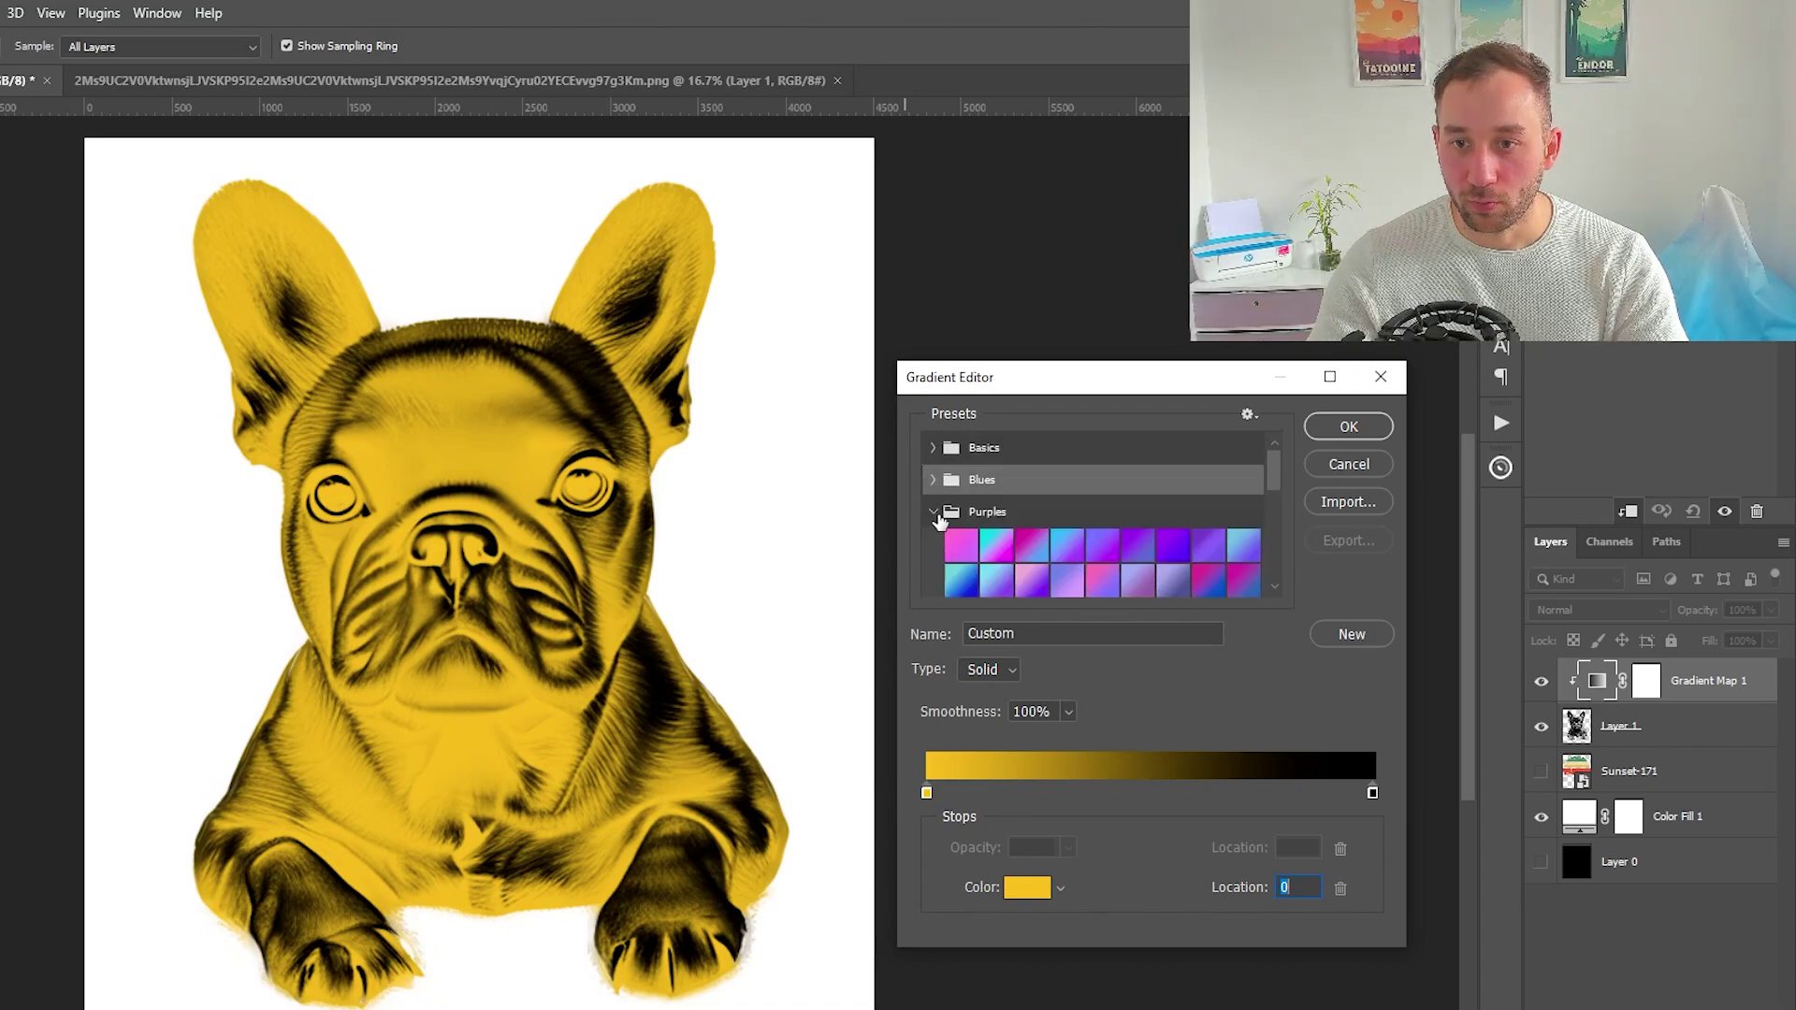
scroll(1059, 579, down, 2)
click(1065, 564)
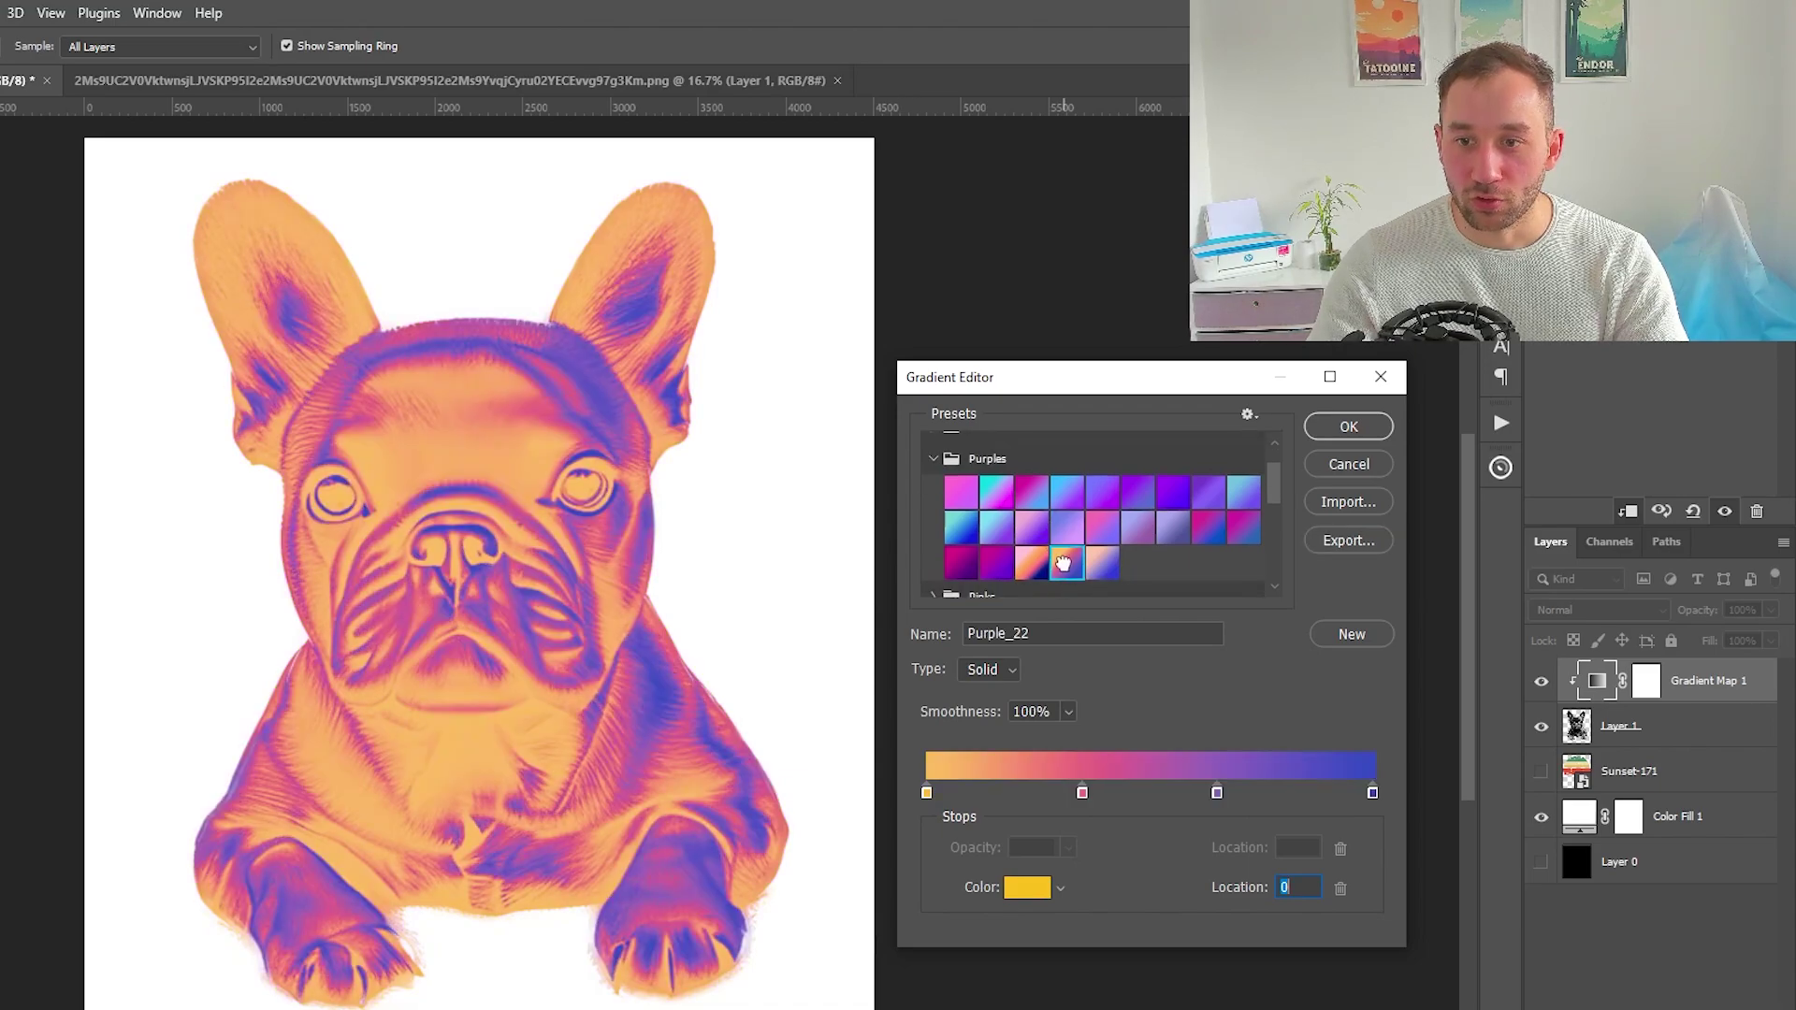
click(1105, 572)
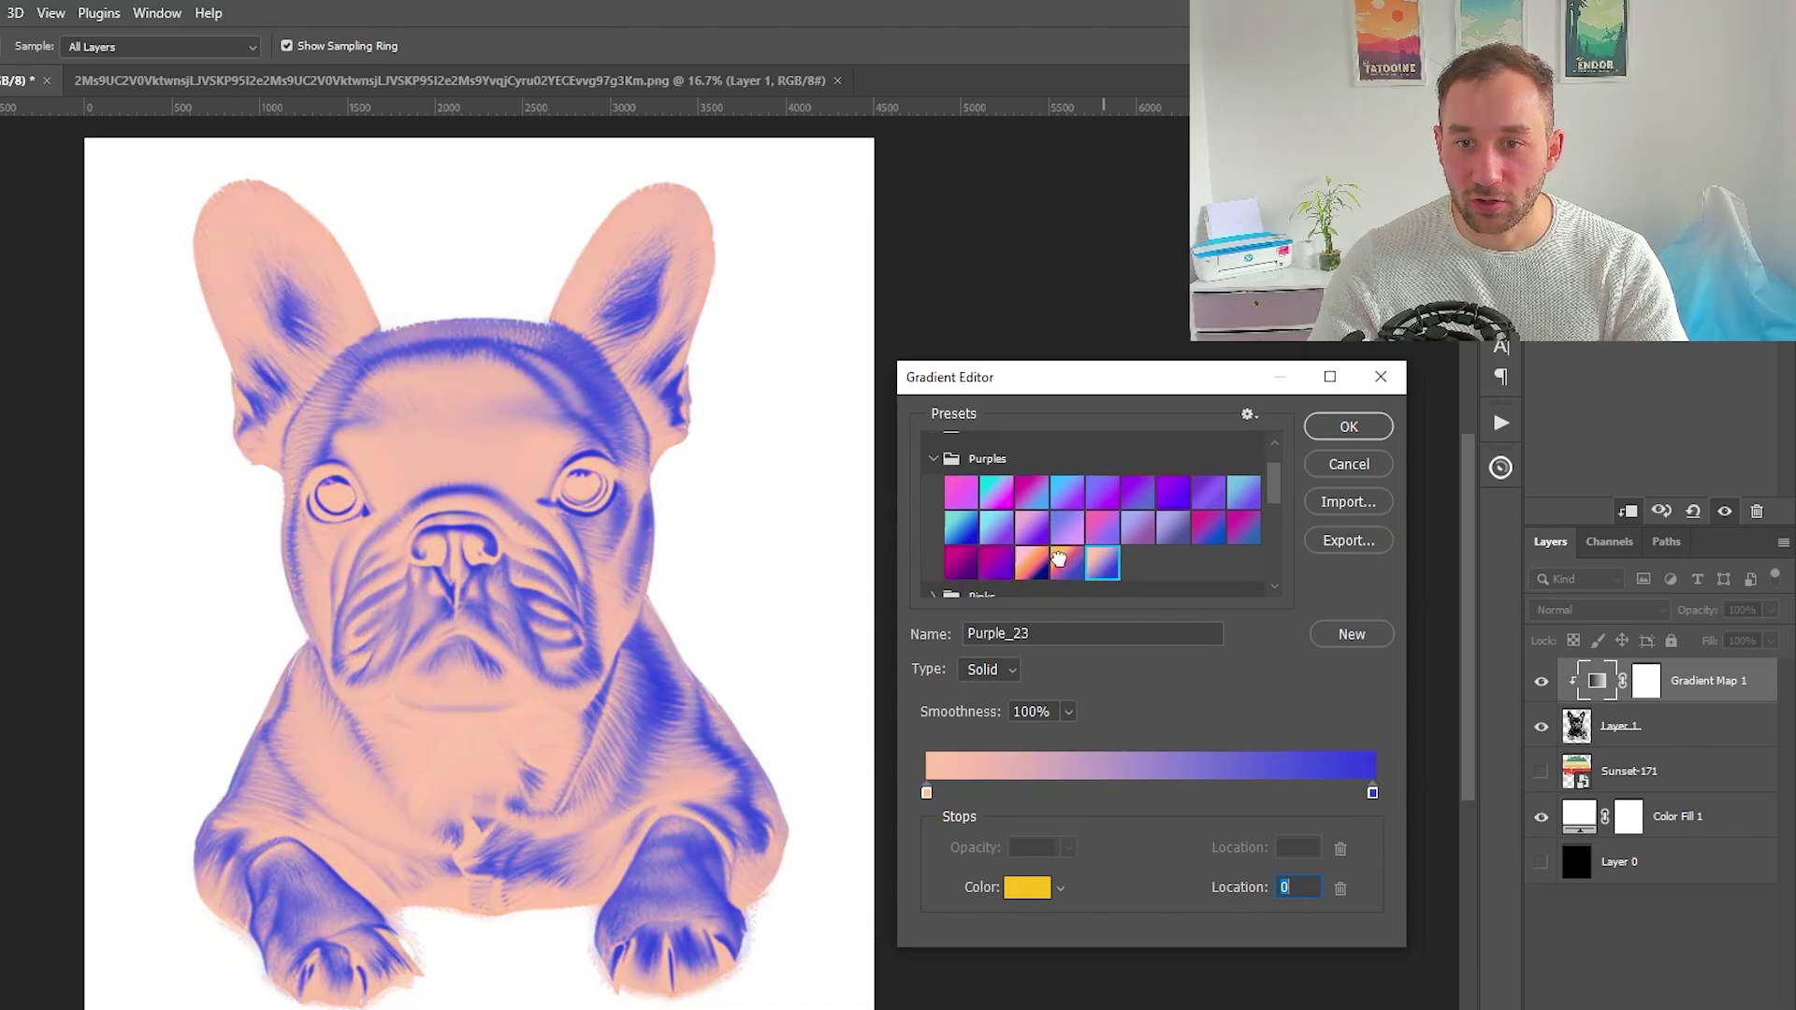
click(1063, 560)
click(1031, 559)
click(1067, 563)
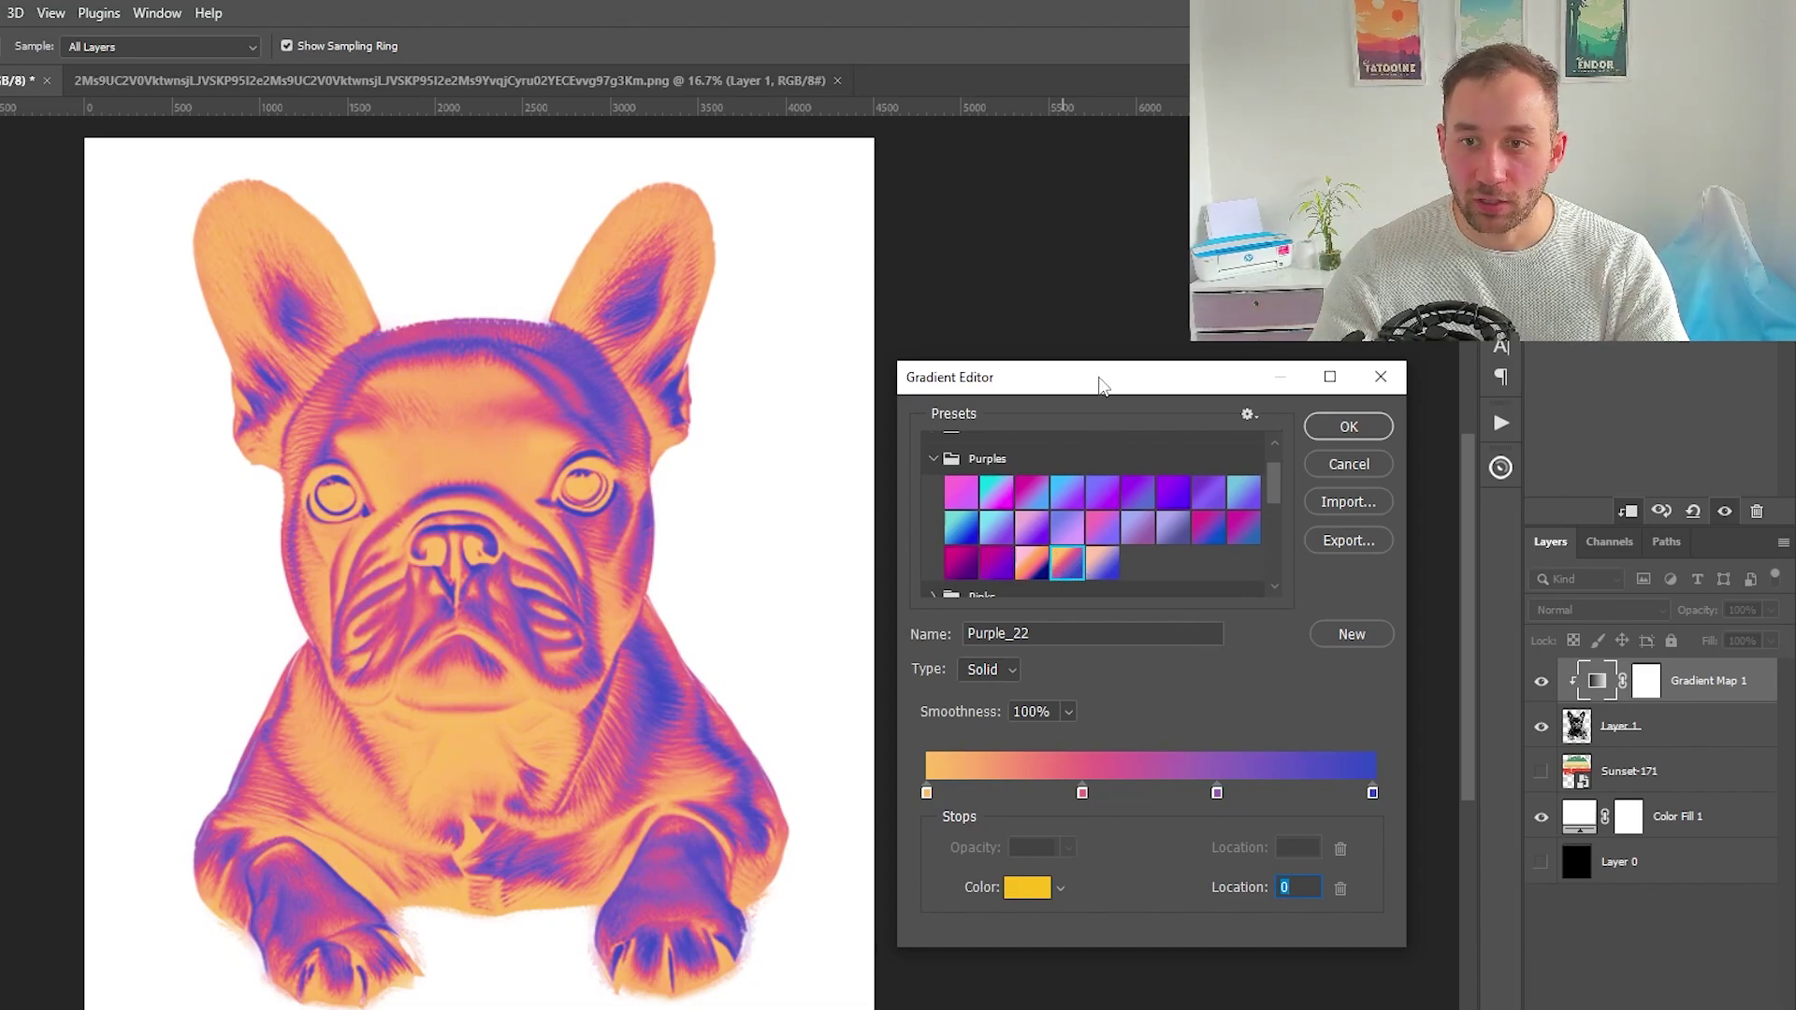
drag(1102, 378, 1065, 381)
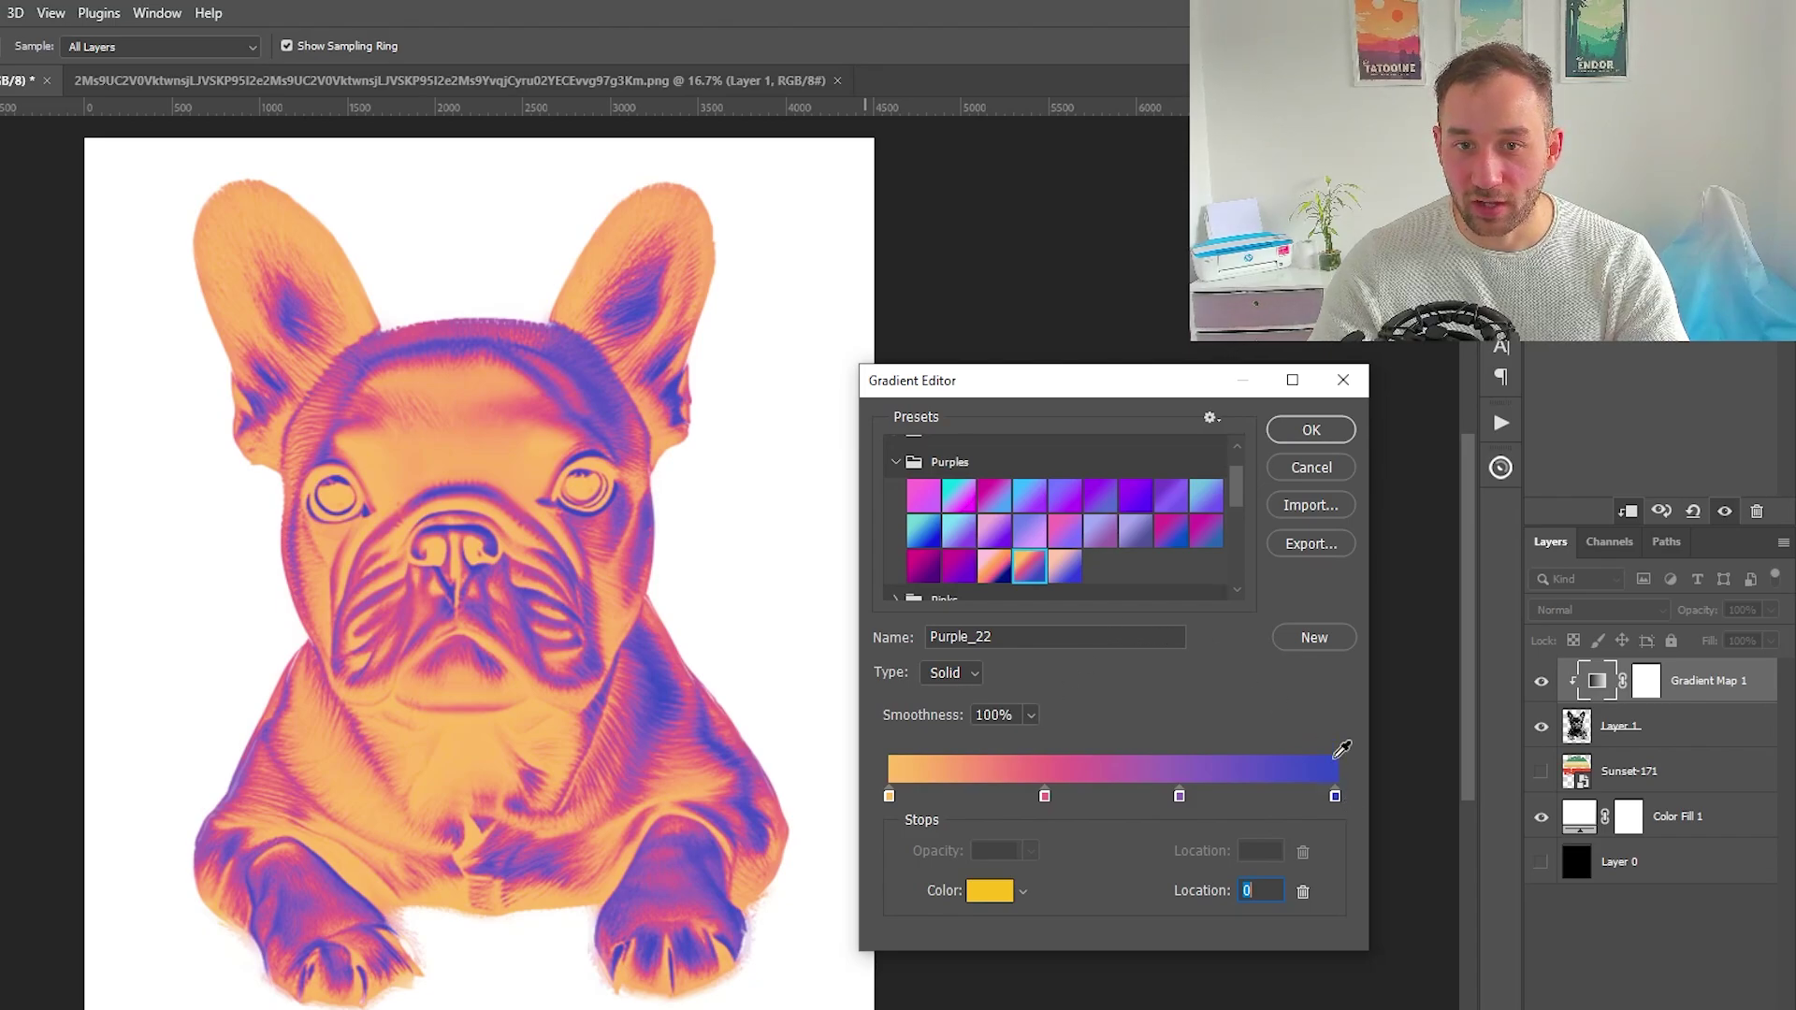
click(1314, 430)
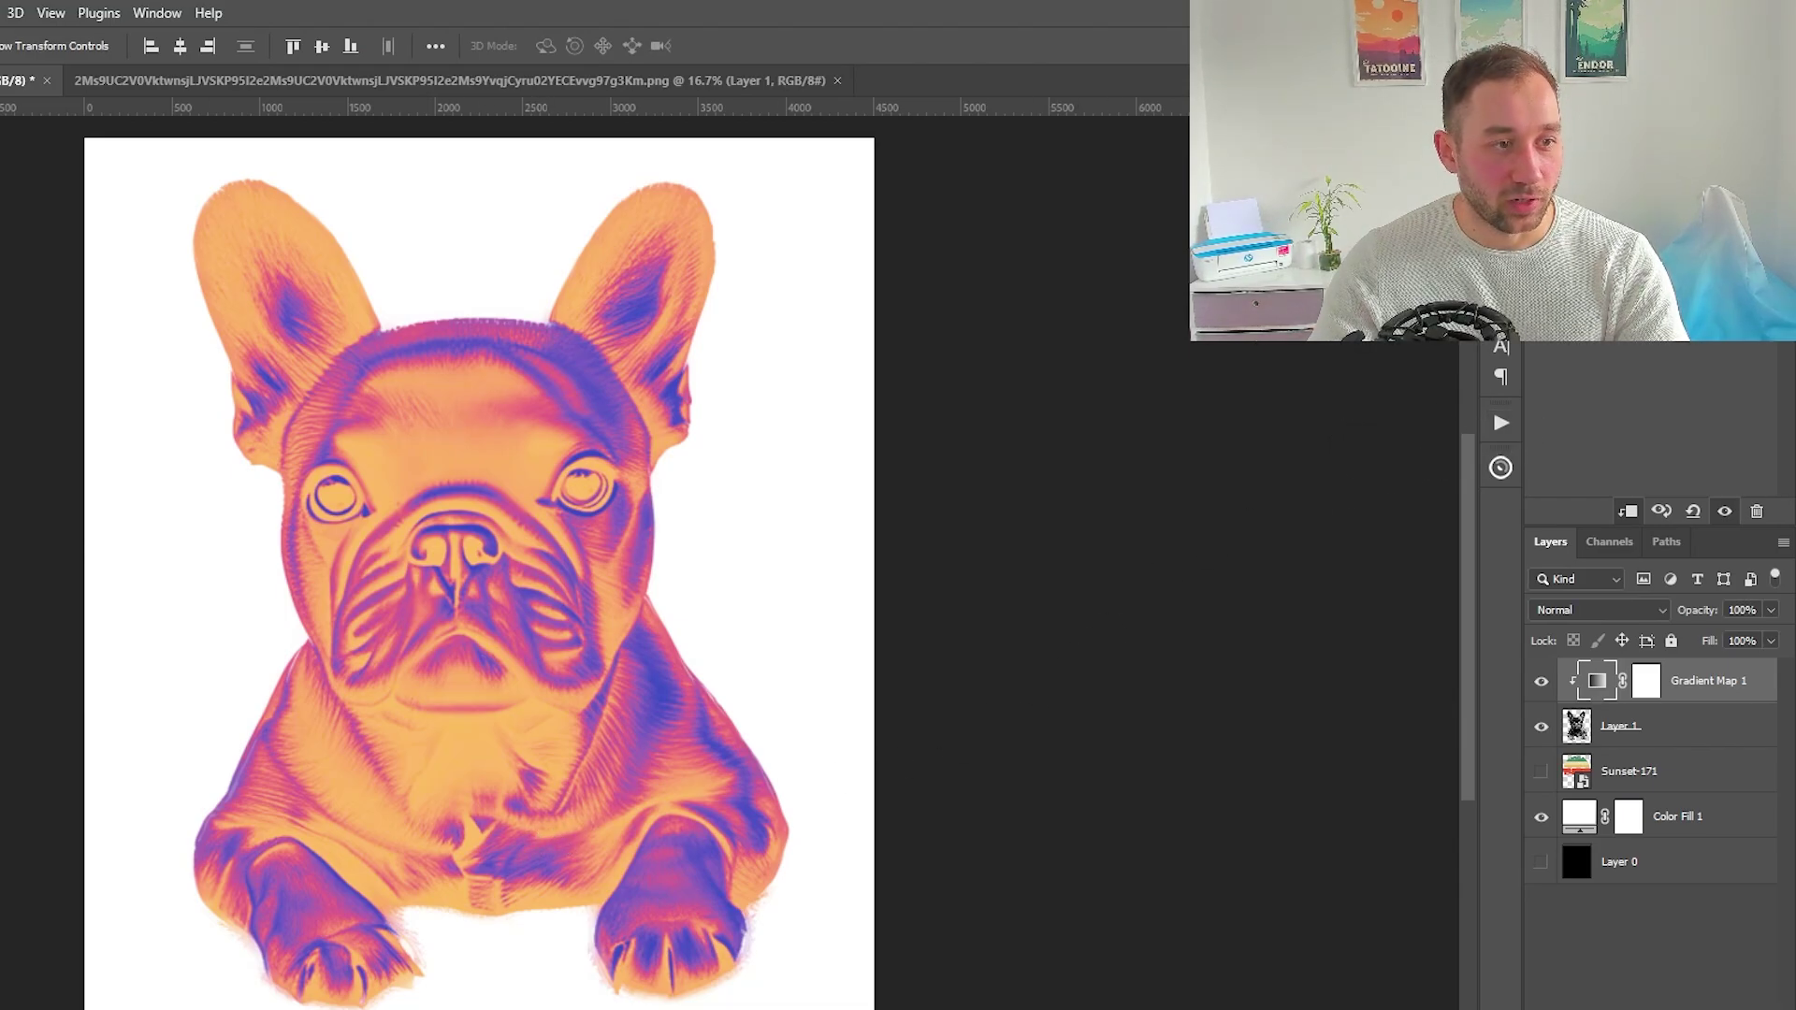
Step: Show the Gradient Map properties in a floating panel beside the canvas and turn on Reverse
click(1501, 468)
drag(1555, 358, 1064, 558)
click(924, 697)
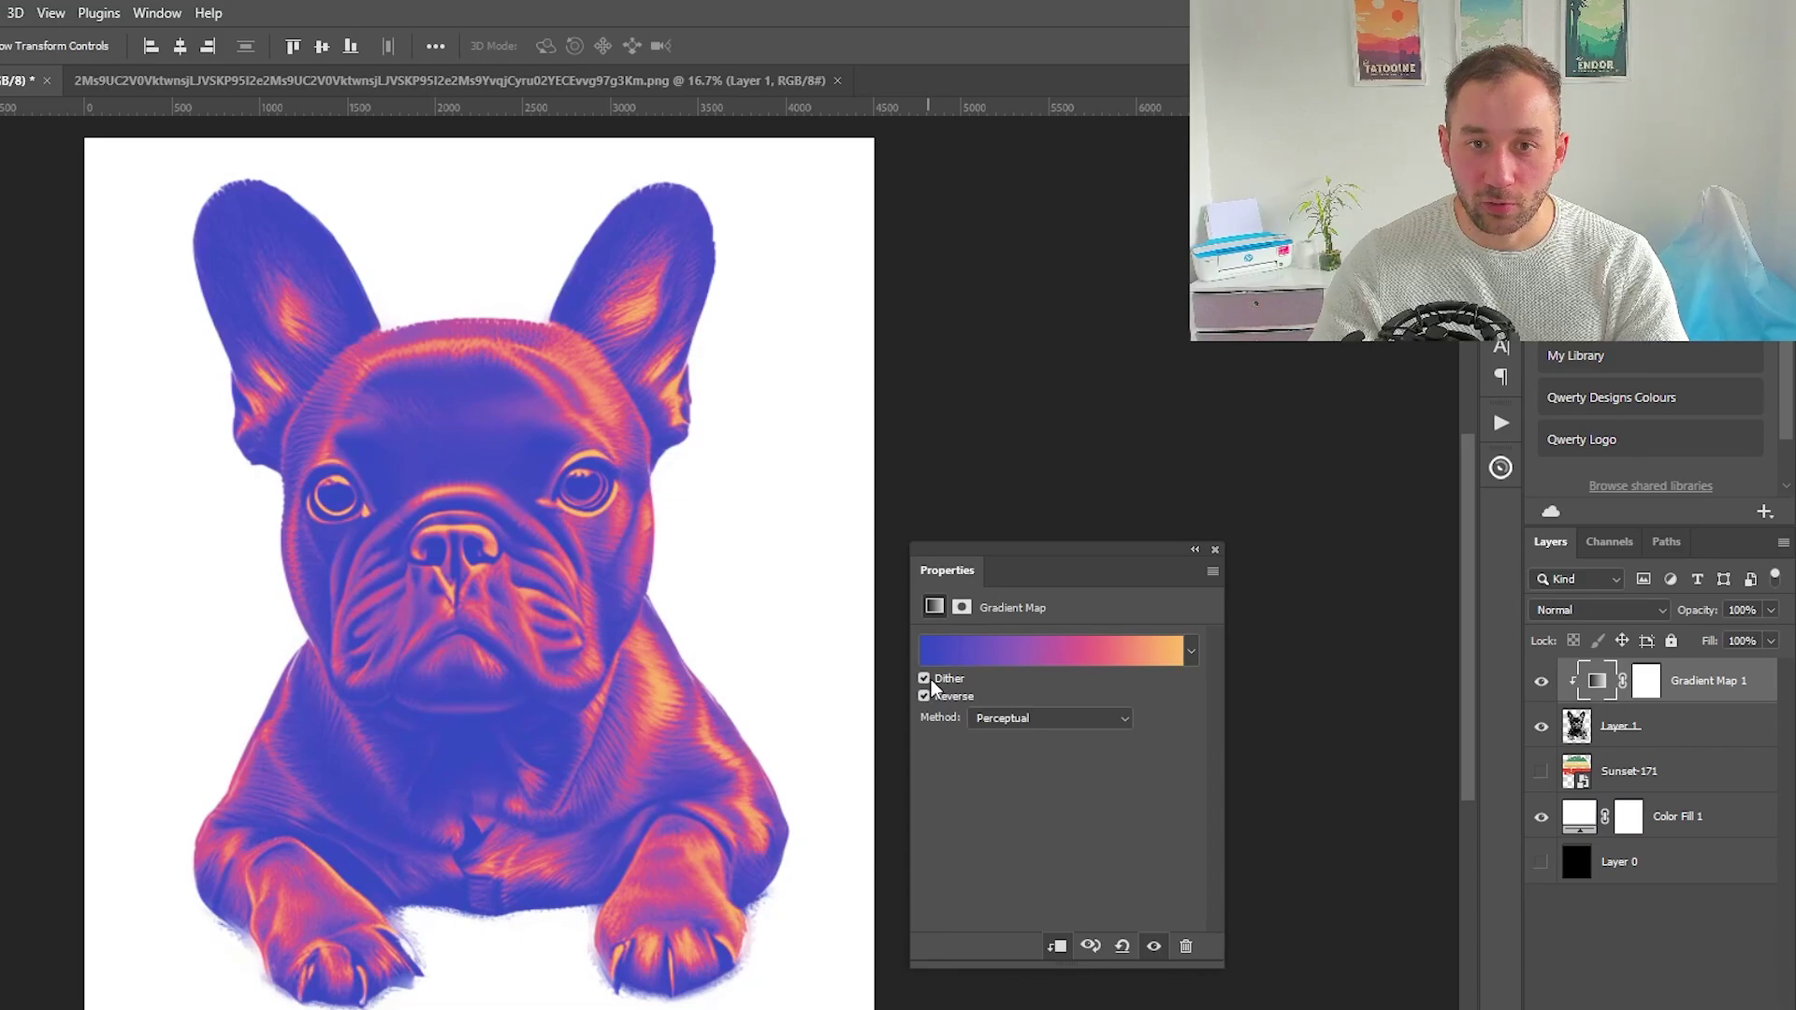
drag(1029, 570, 1059, 587)
Step: Open the gradient for editing and darken its blue end stop to navy 131d58
click(1074, 667)
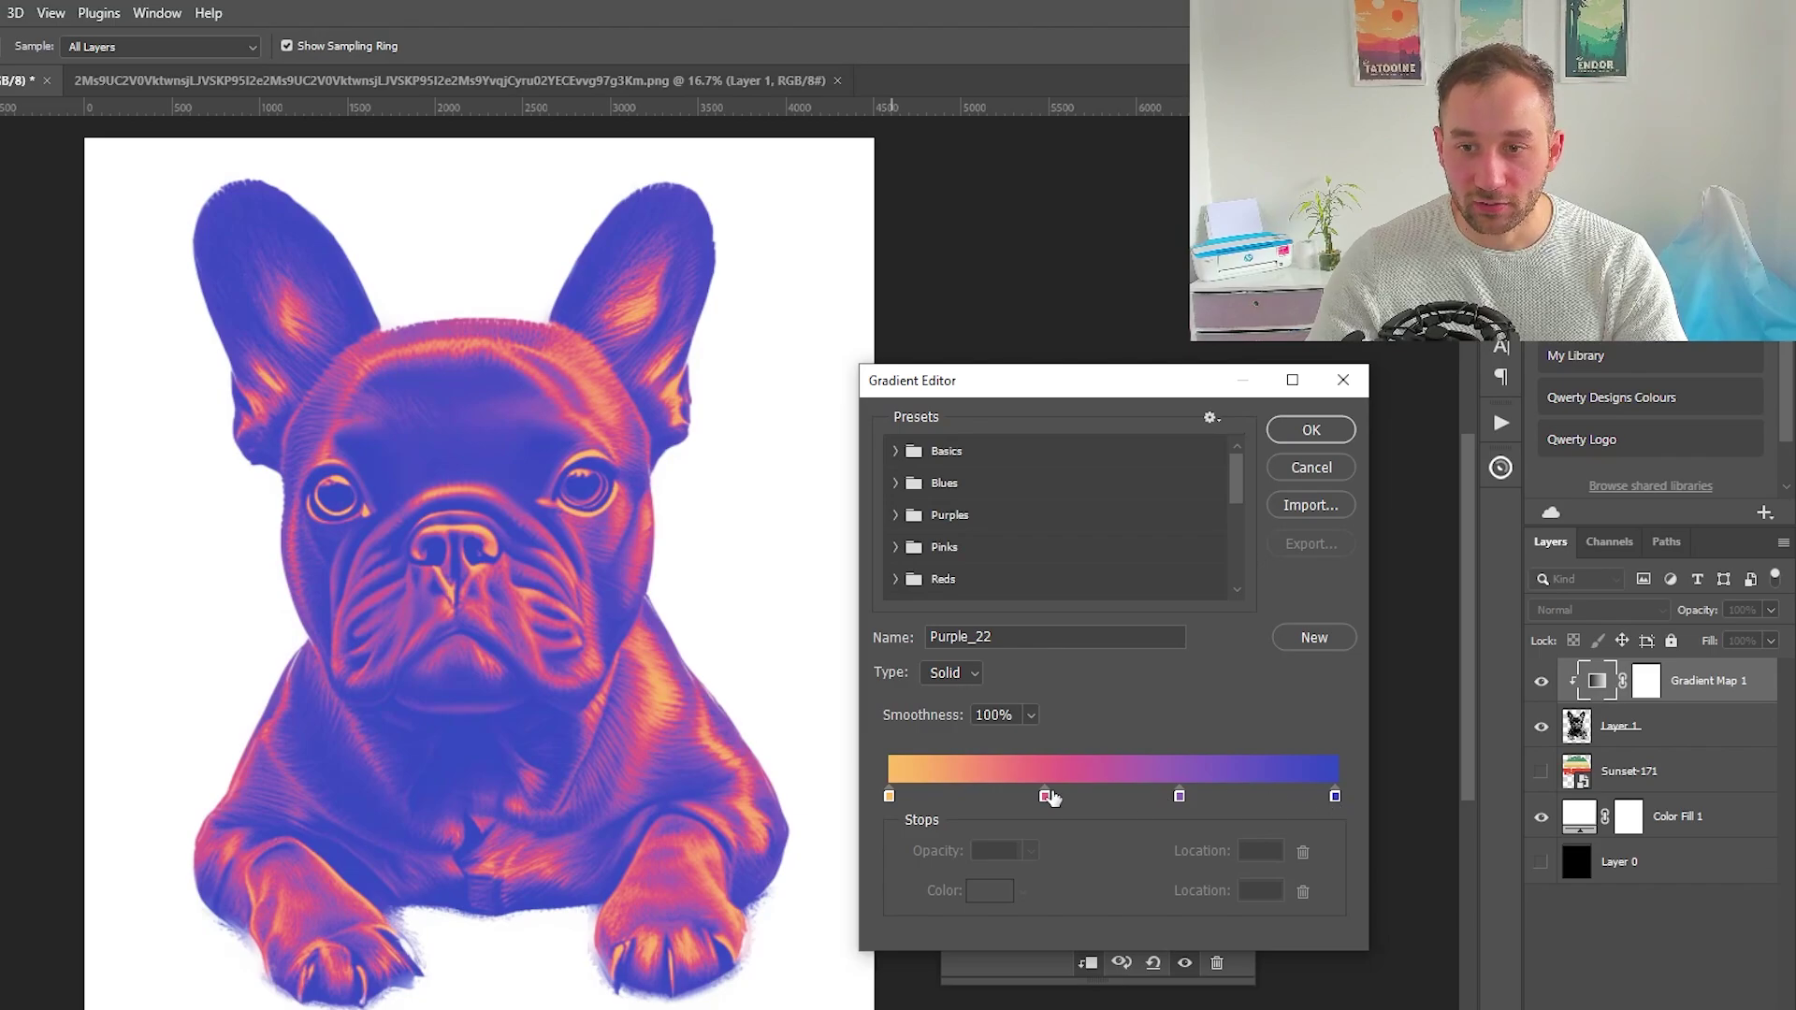
click(889, 797)
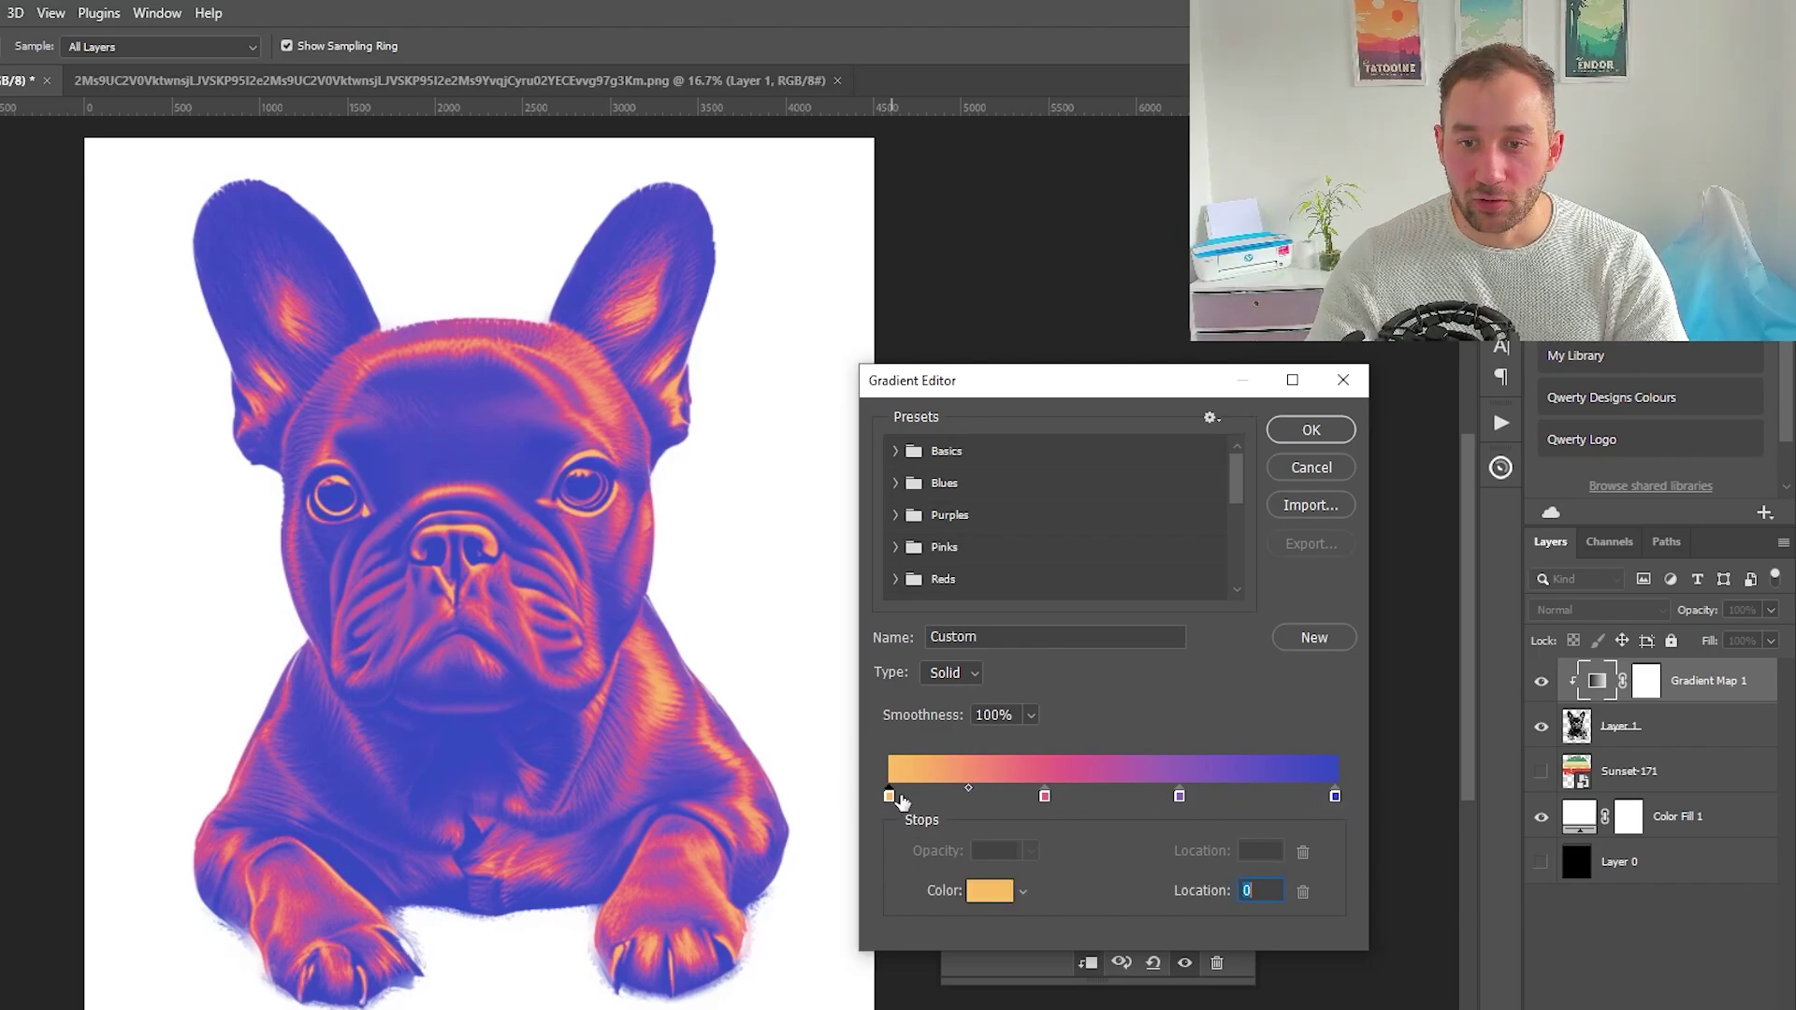
click(1336, 797)
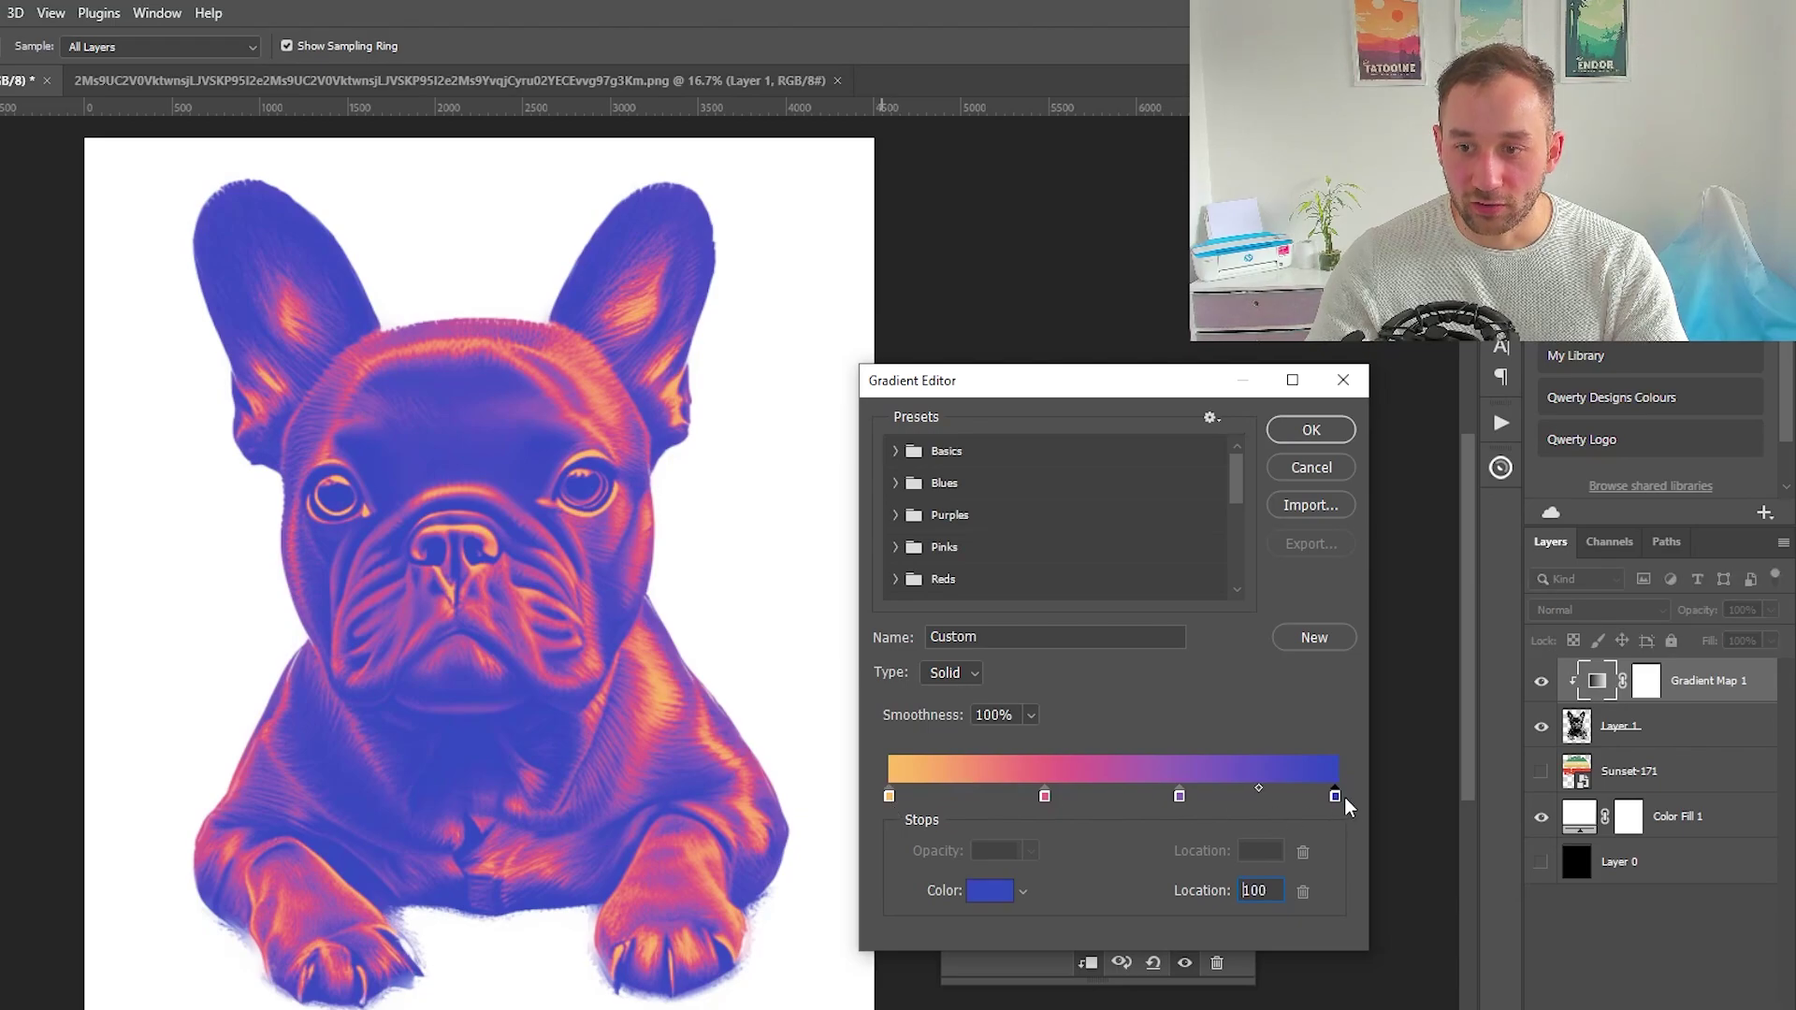
double_click(1335, 797)
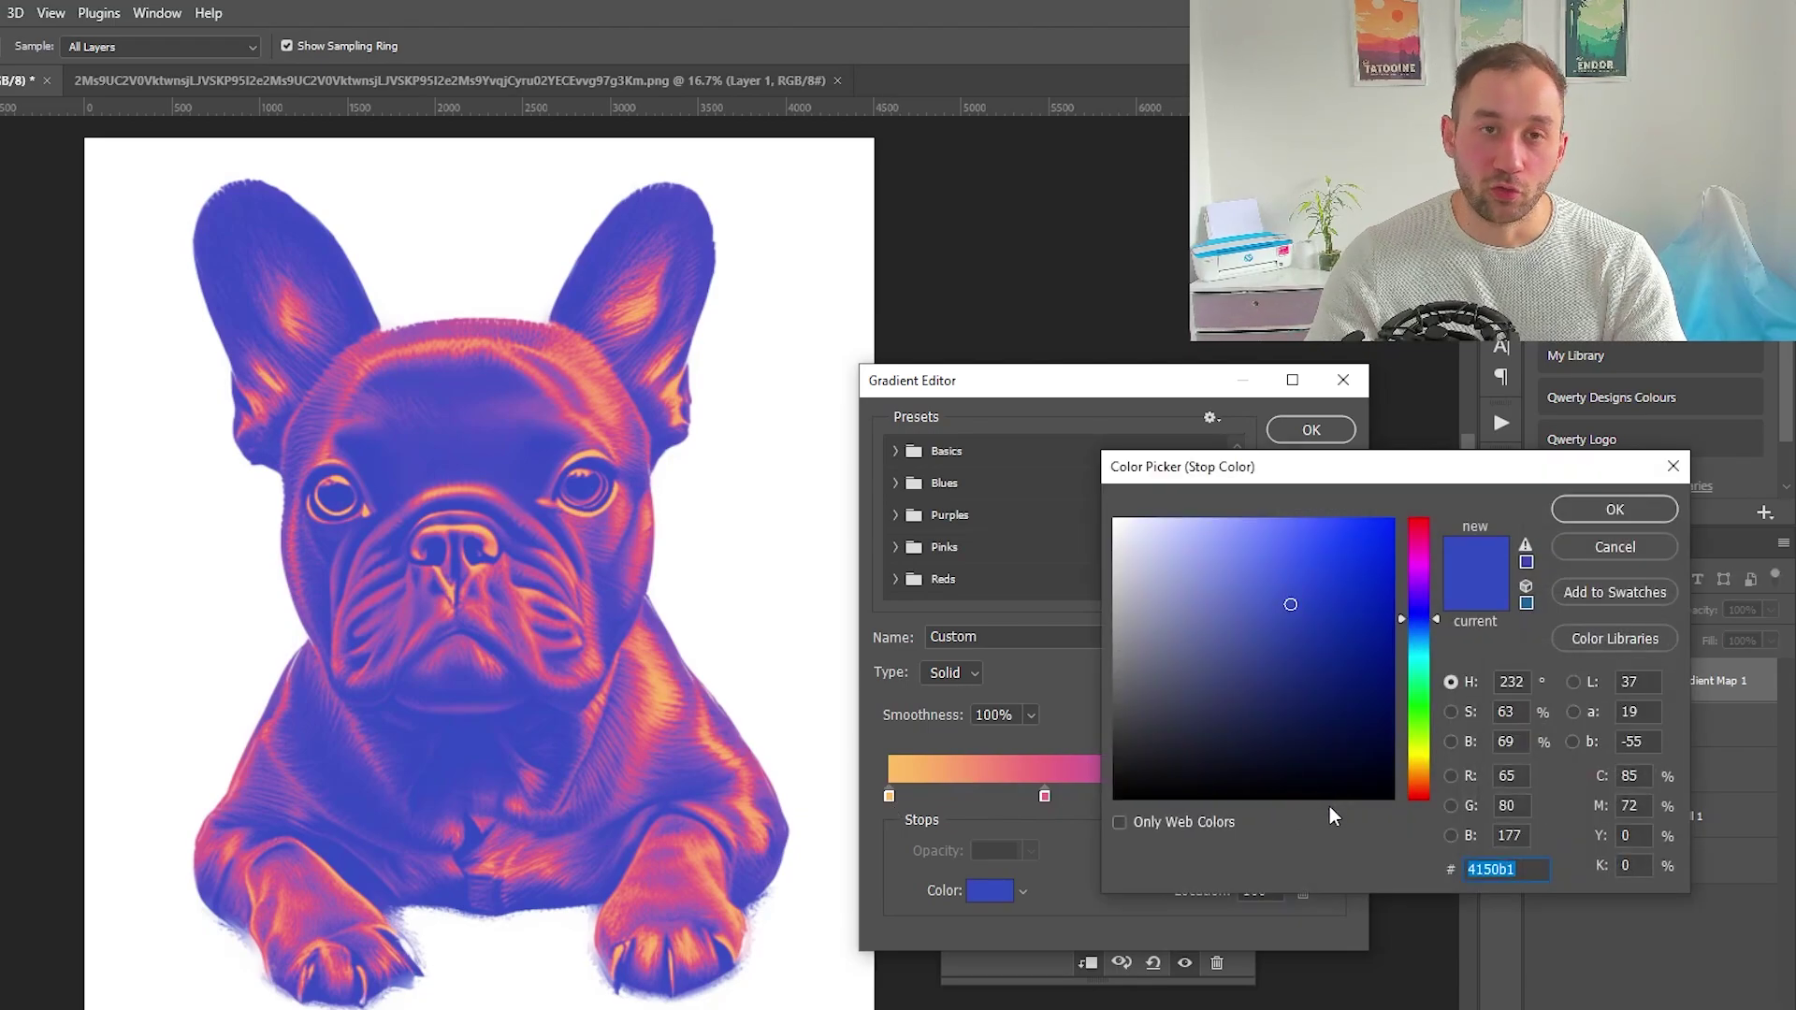
mouse_move(1292, 649)
mouse_down()
mouse_move(1341, 675)
mouse_move(1331, 702)
mouse_up()
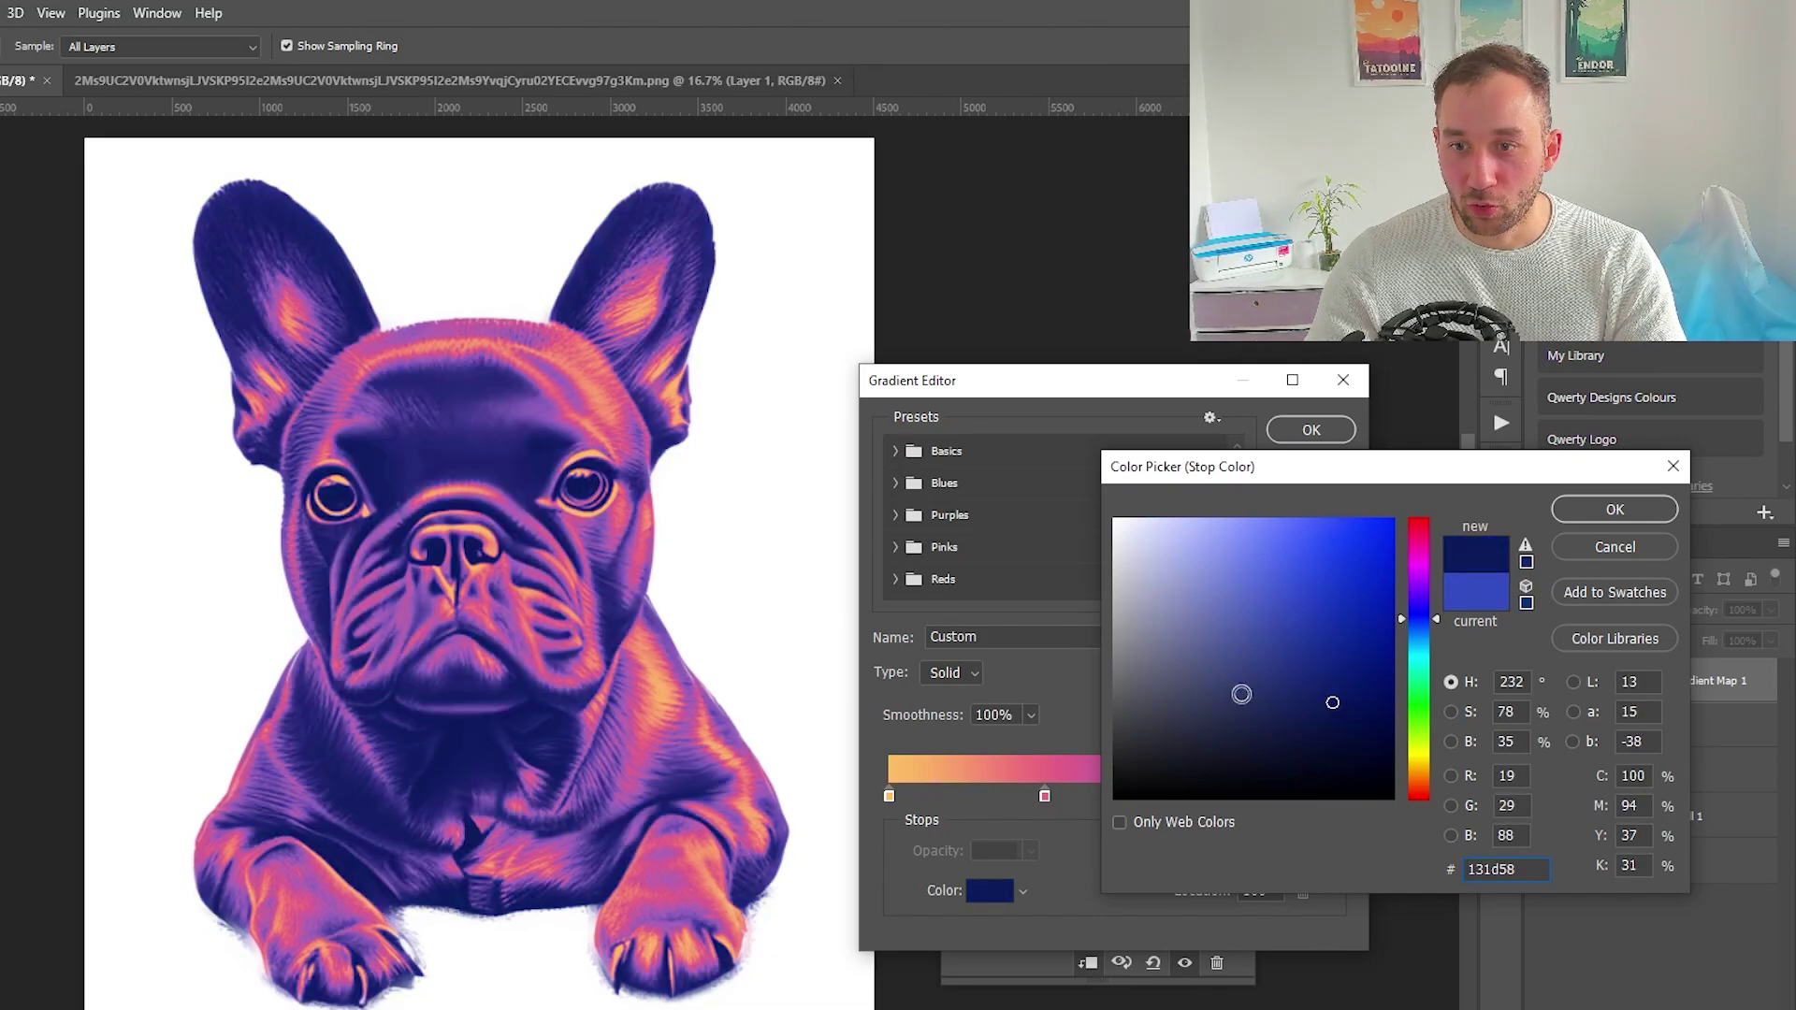
click(1627, 509)
Step: Lighten the orange stop at location 0 to pale cream ffe2bc
double_click(890, 797)
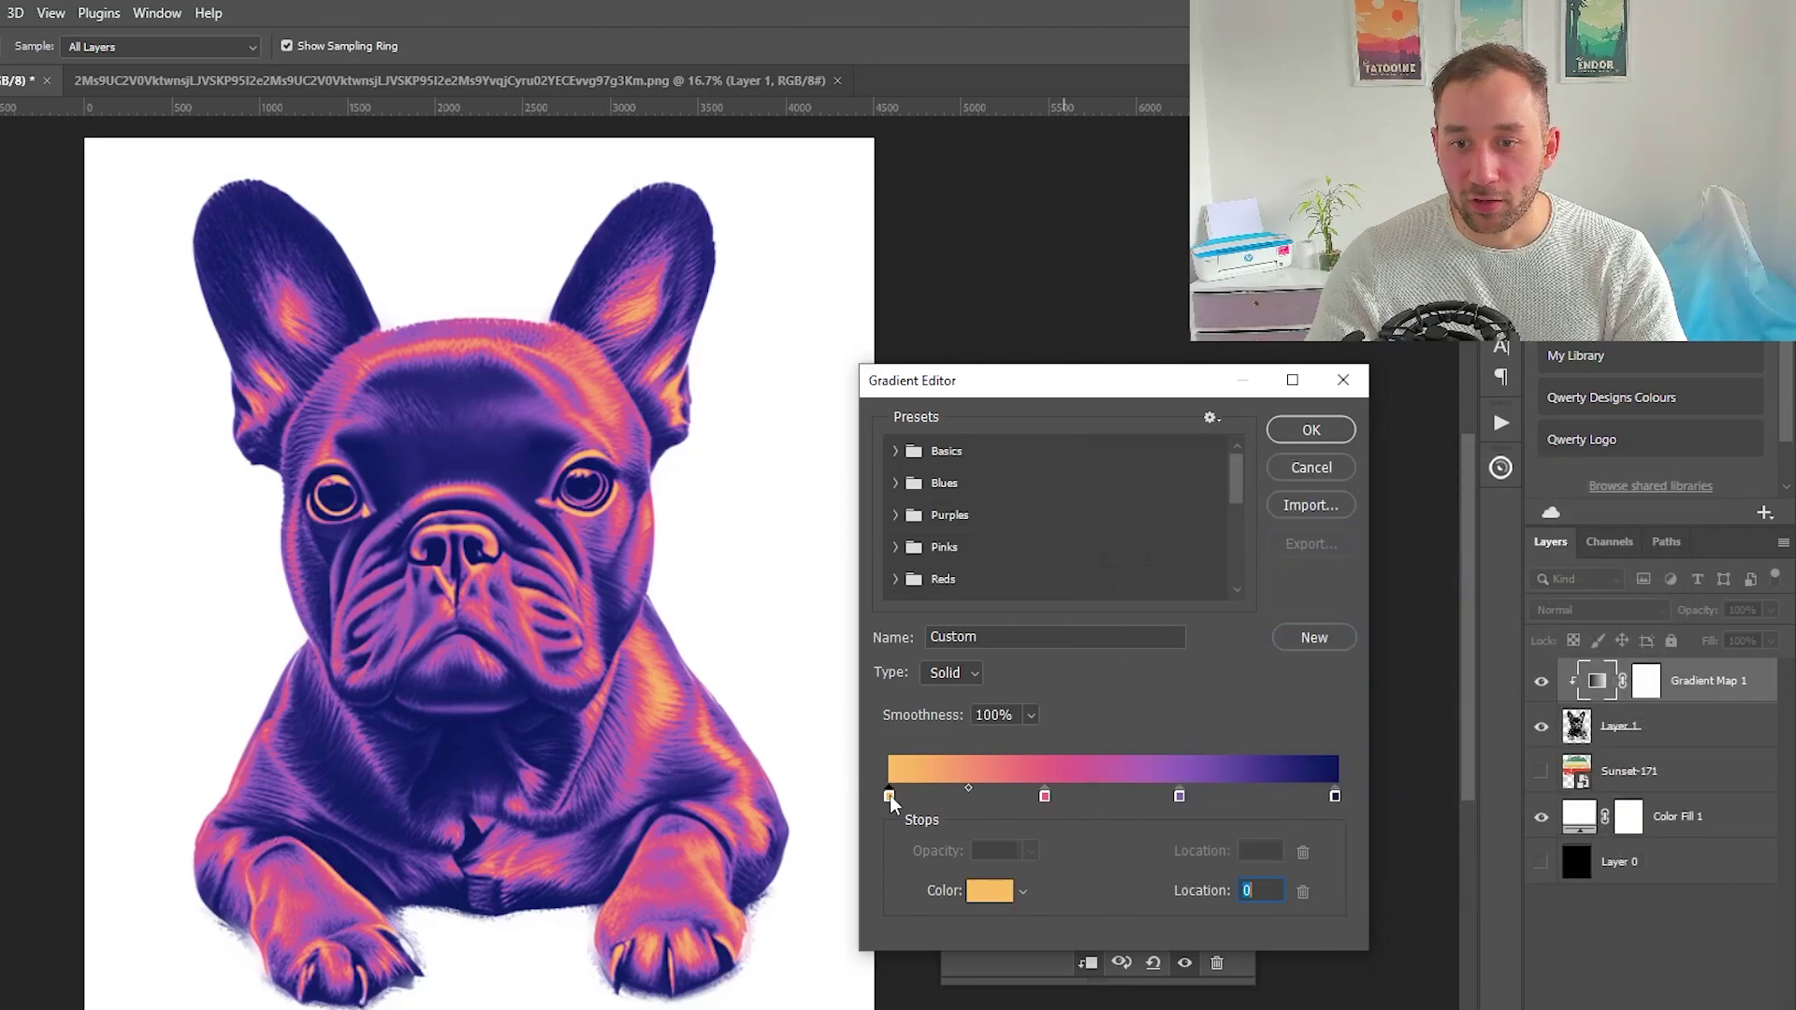
text(ffe2bc)
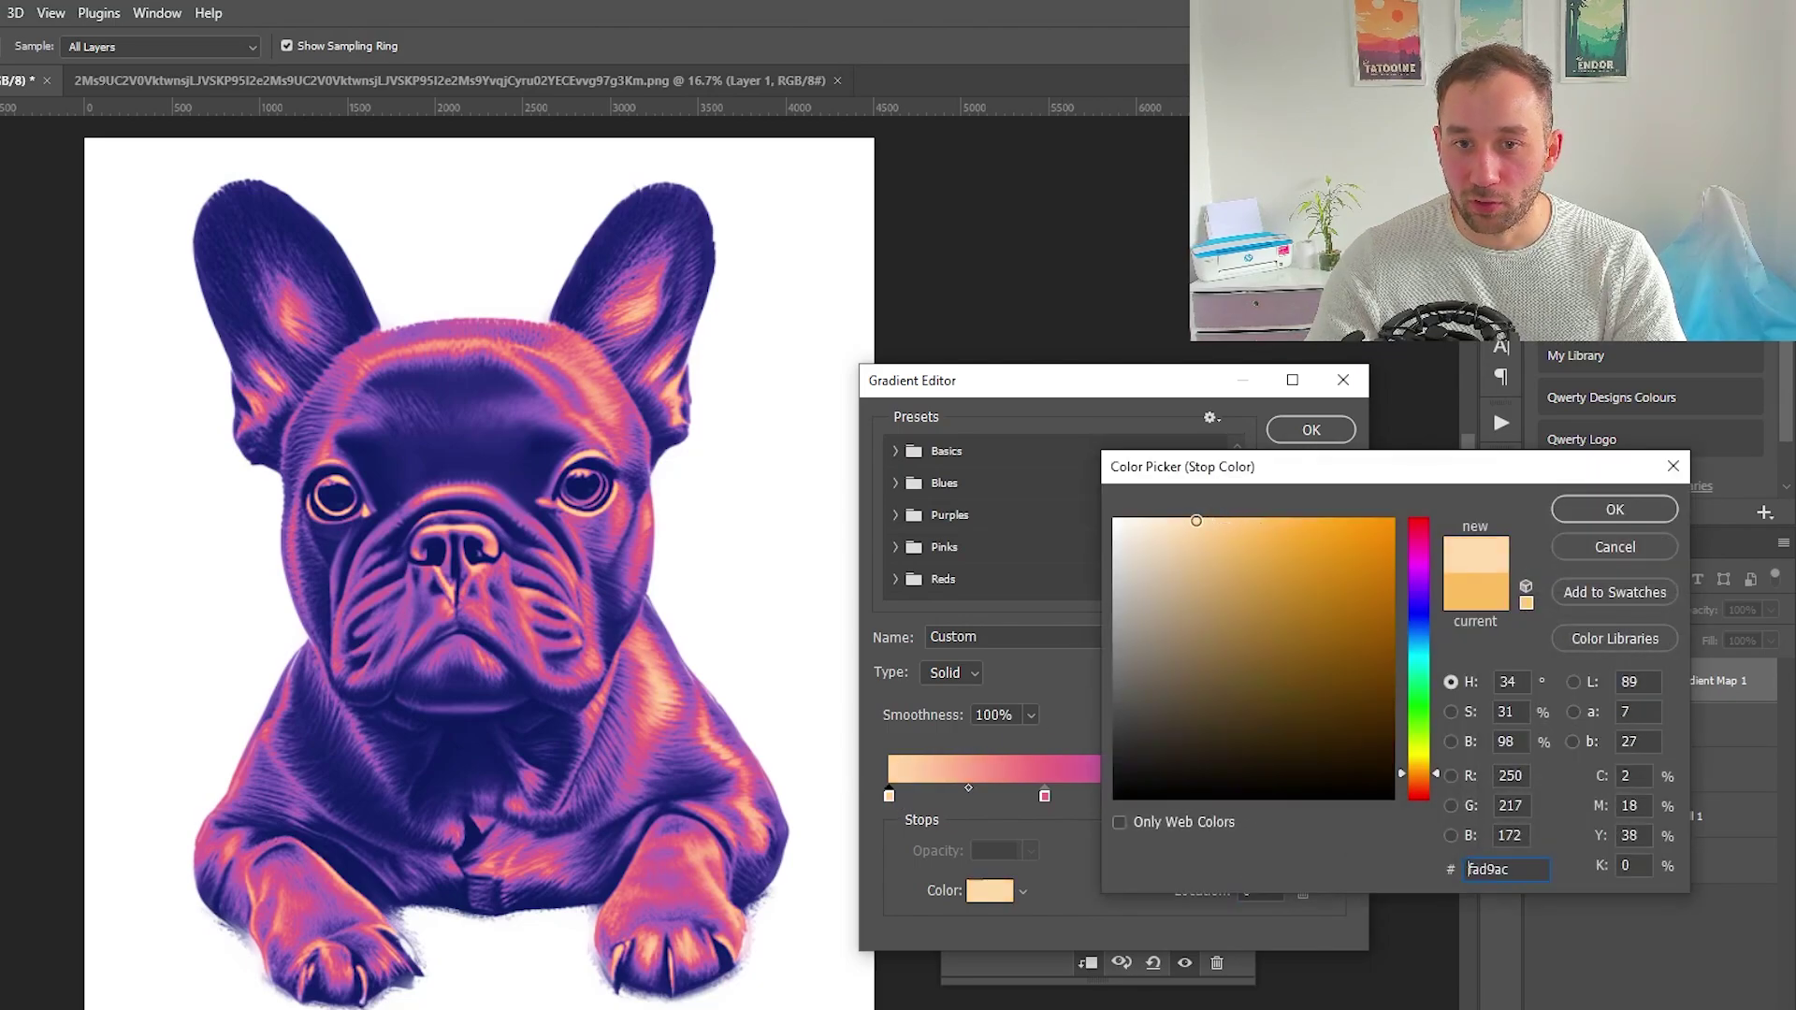
click(1643, 513)
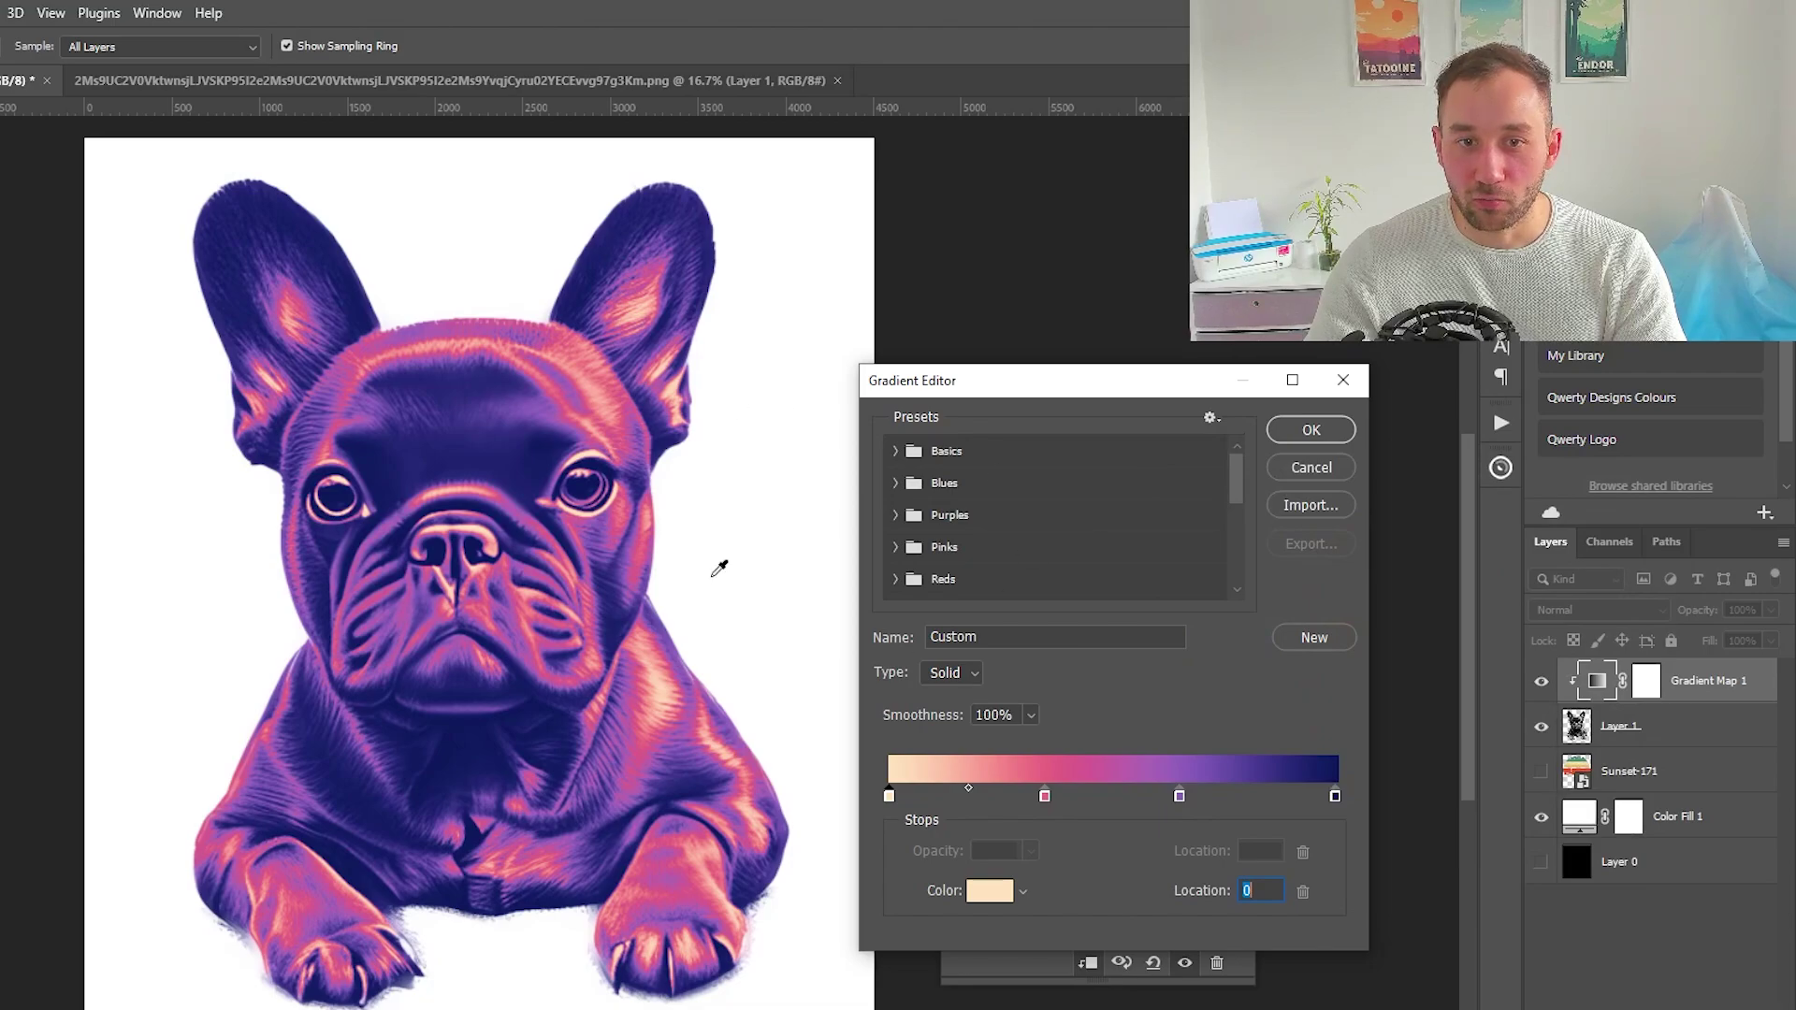
Step: Try several shades for the pink stop at location 35 and change it to a lighter pink
click(1045, 796)
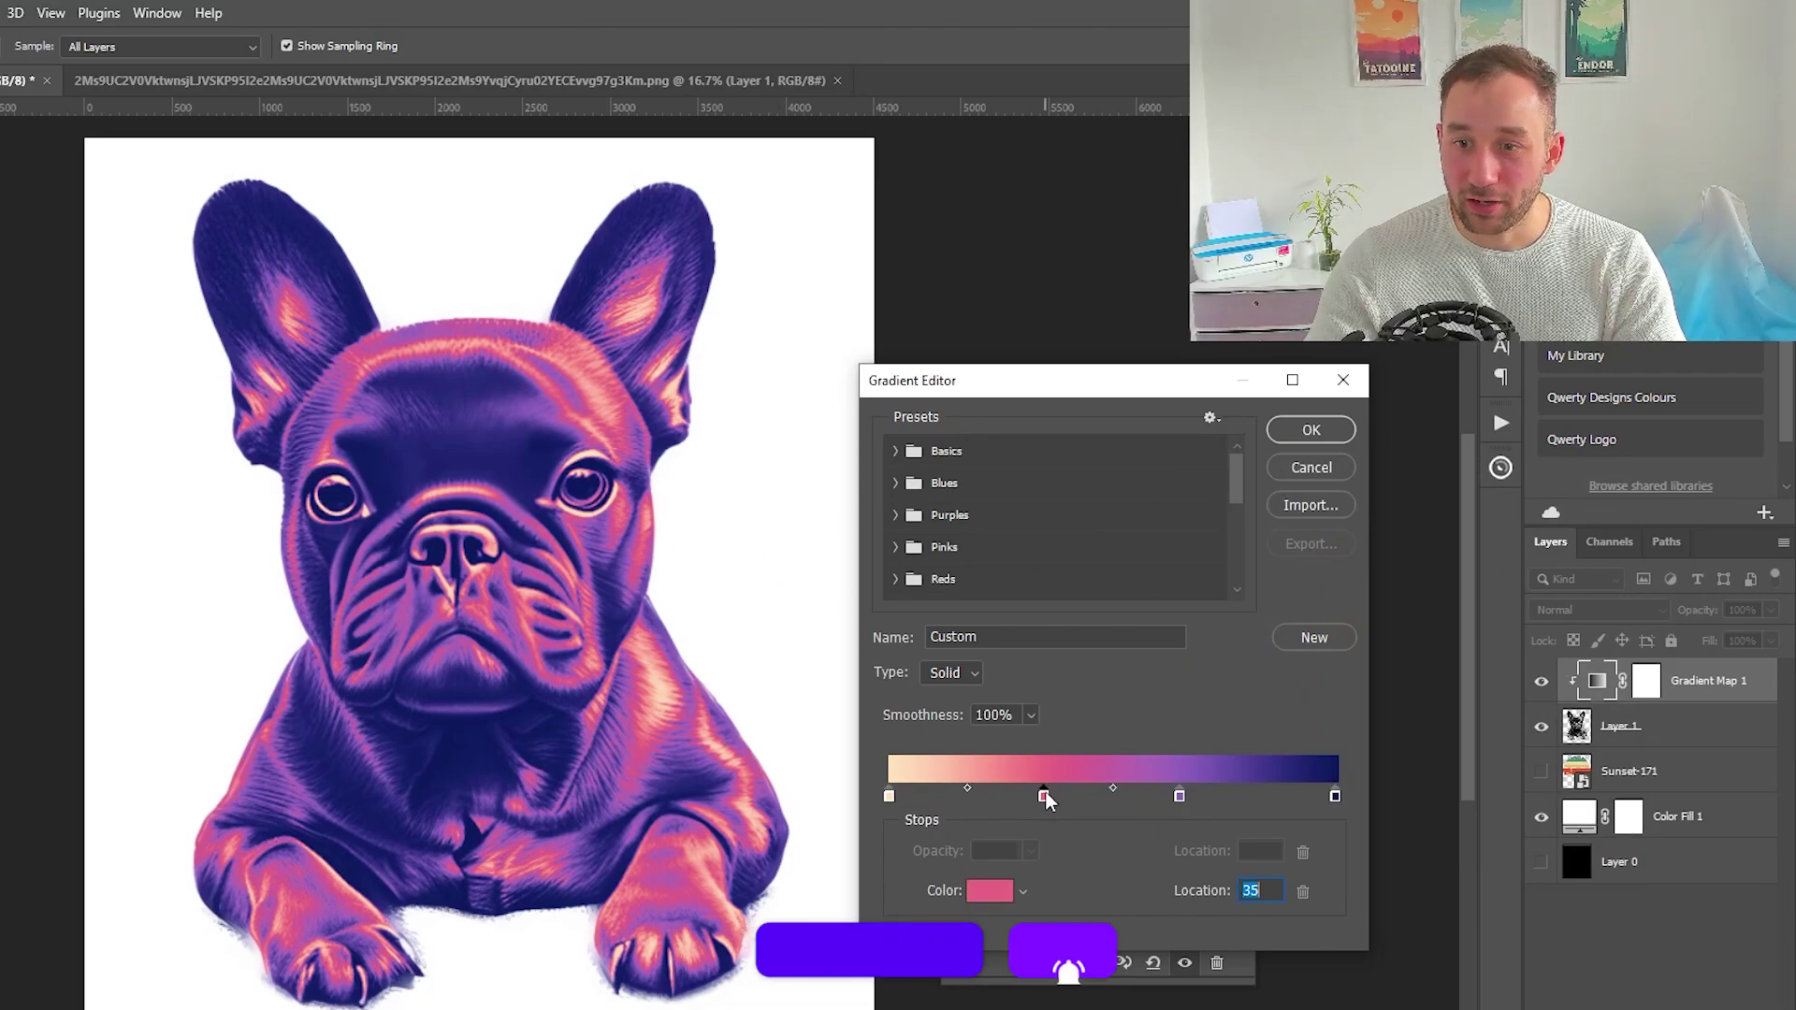
double_click(1045, 796)
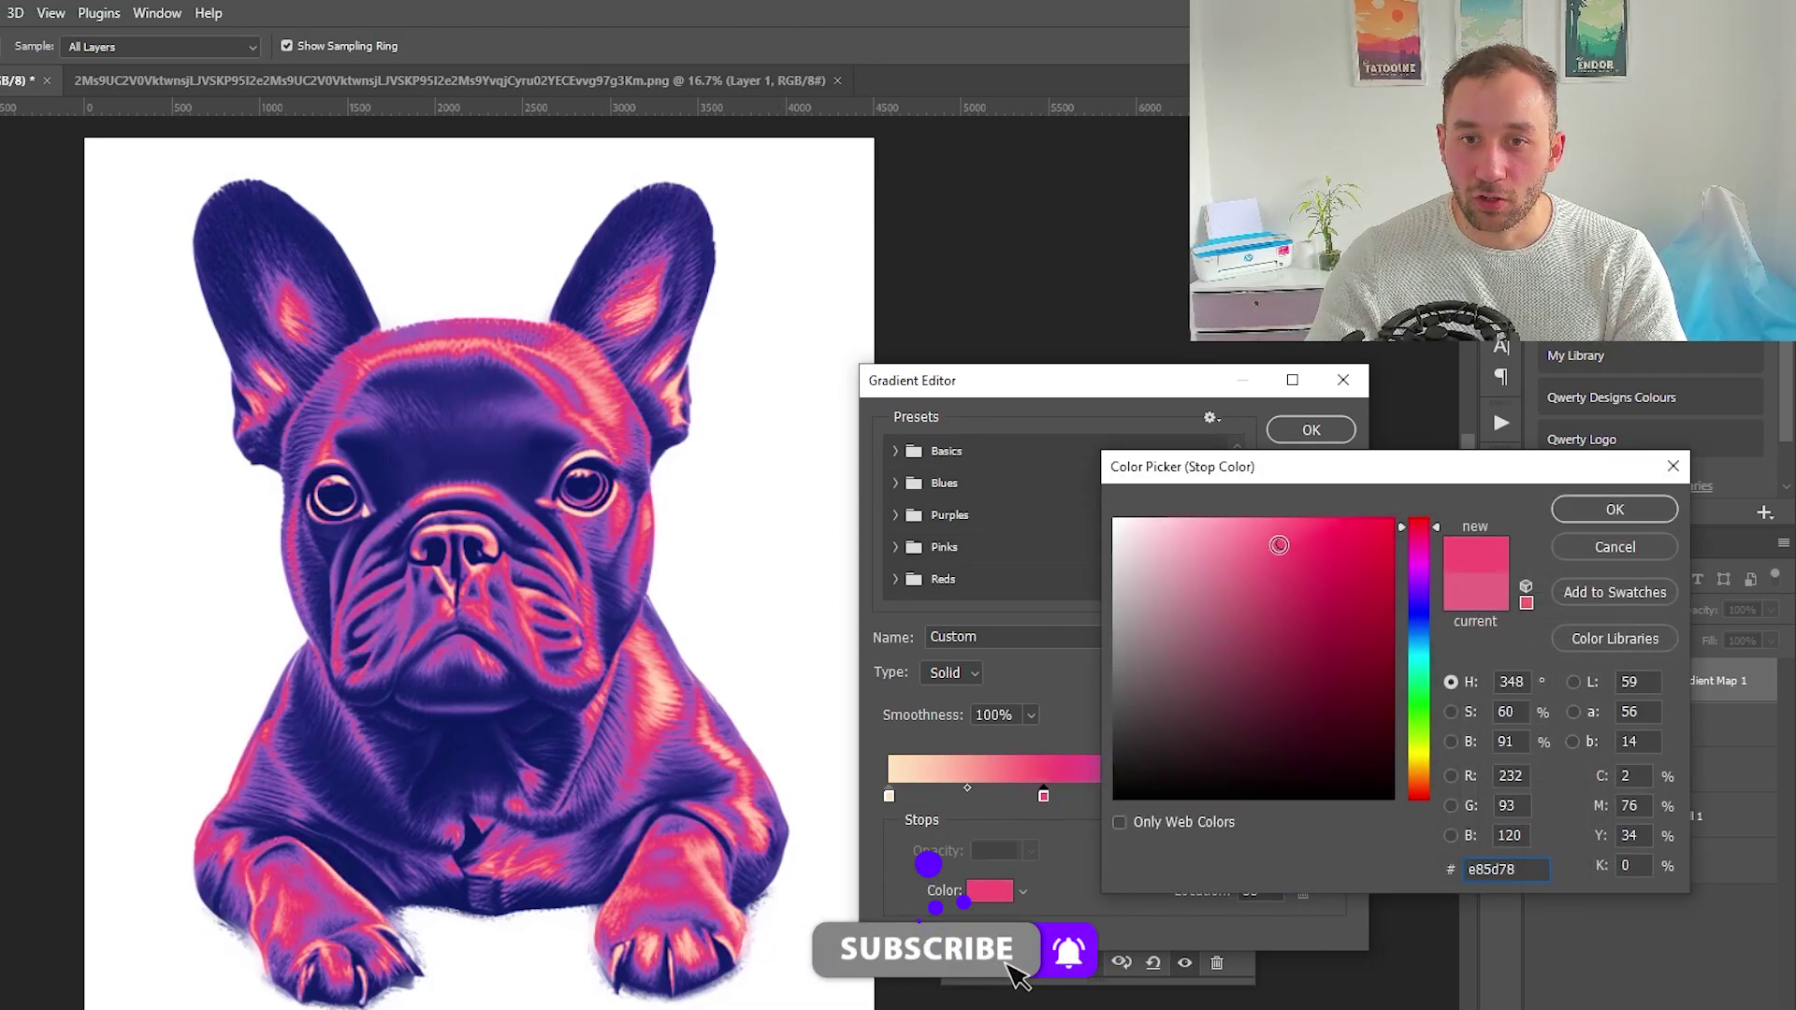
click(1264, 558)
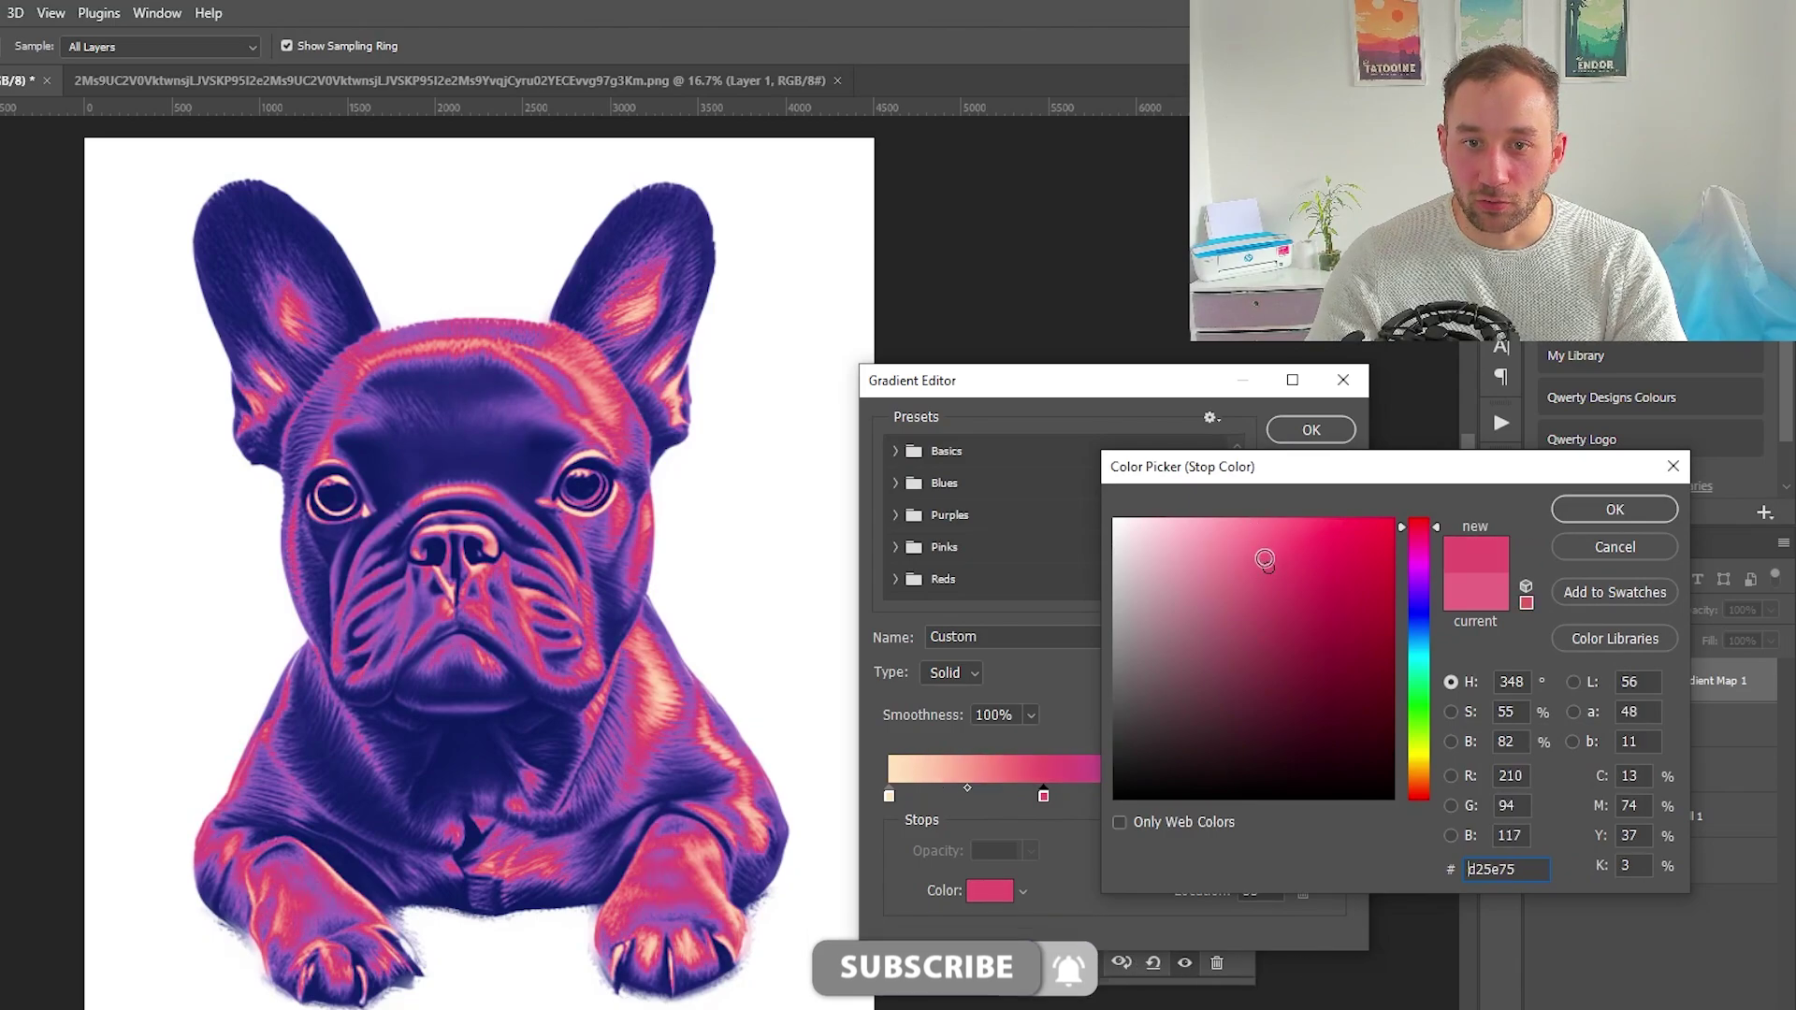
click(1239, 531)
click(1614, 512)
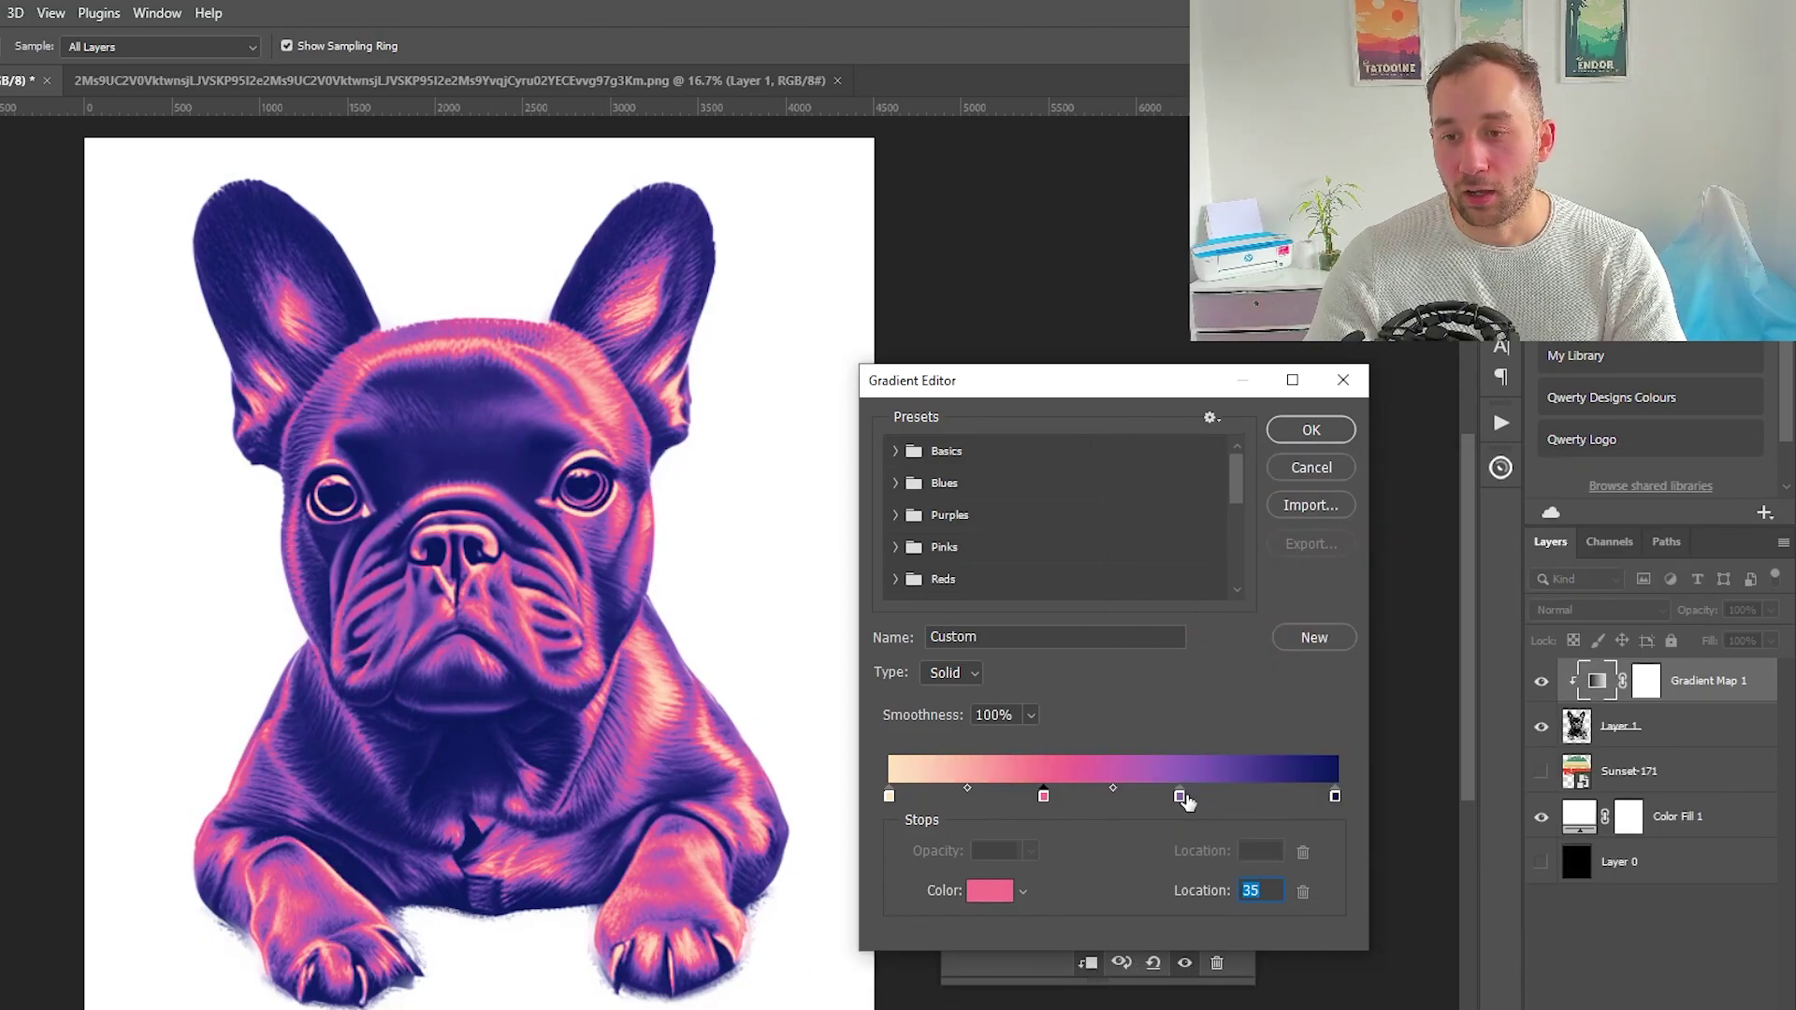
Step: Try lighter and darker shades for the purple stop at location 65 and settle on 8867ac
click(1182, 796)
double_click(1182, 796)
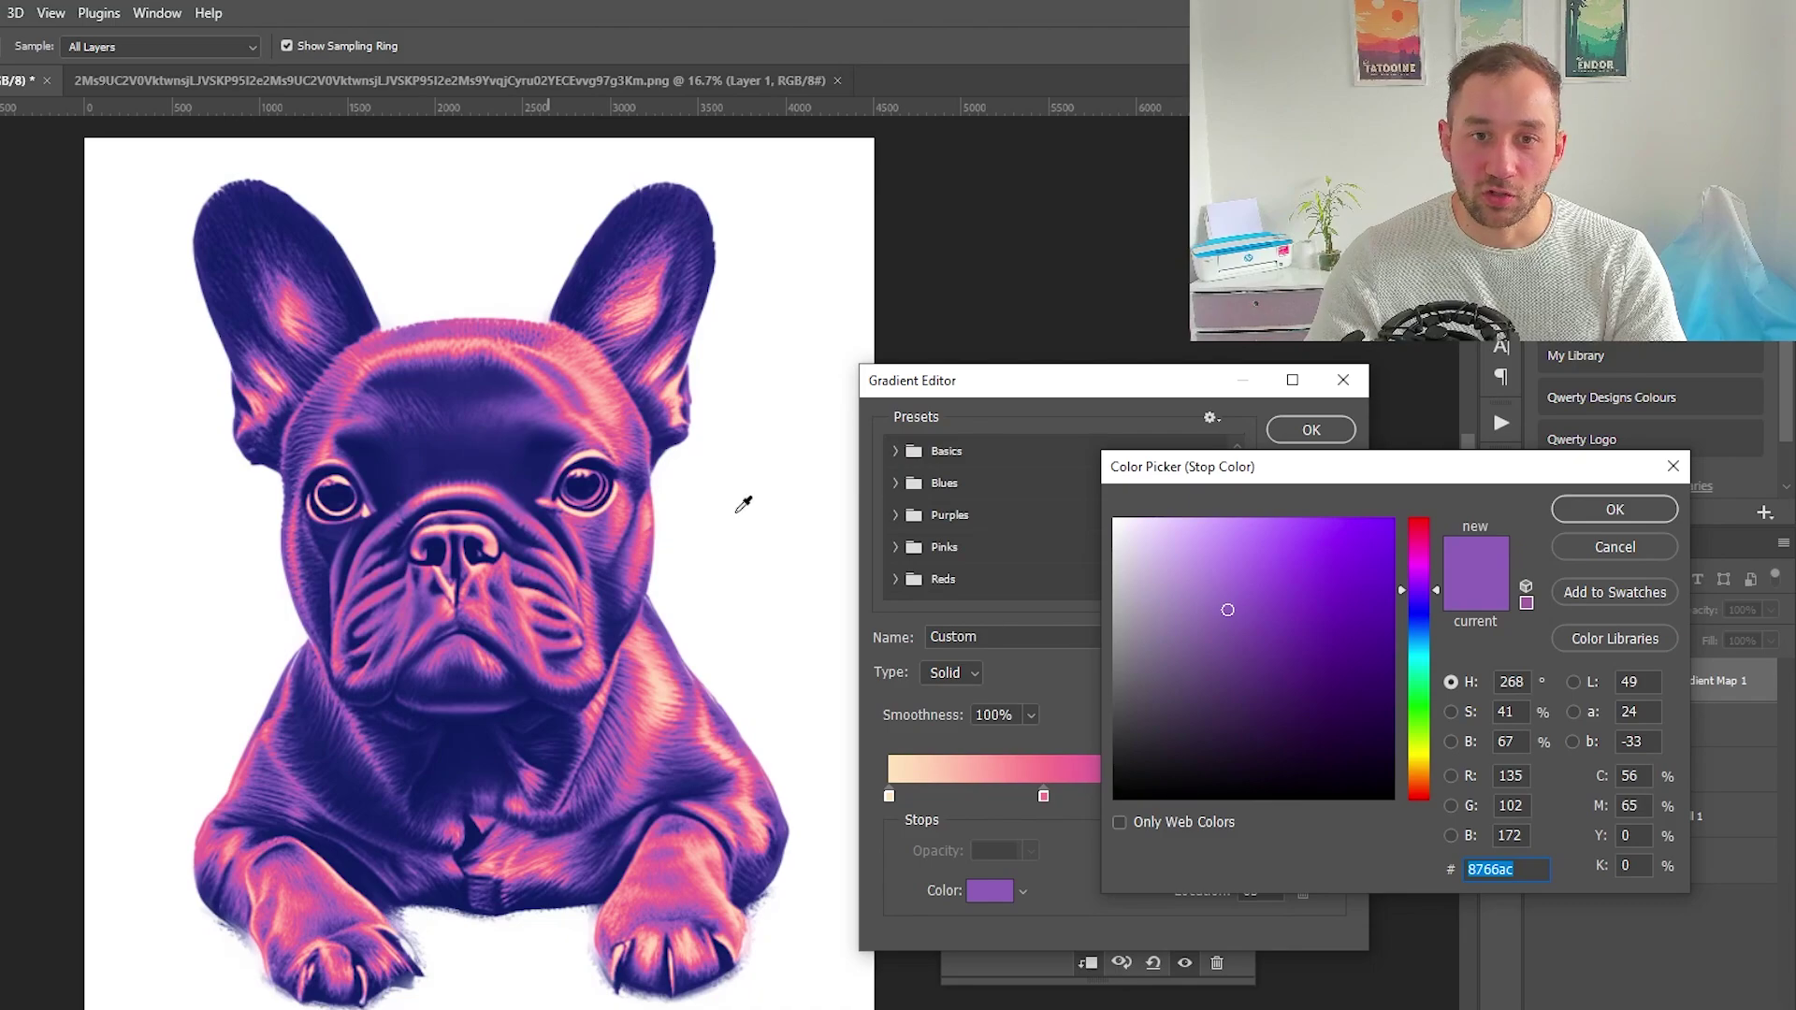
click(1226, 575)
click(1245, 617)
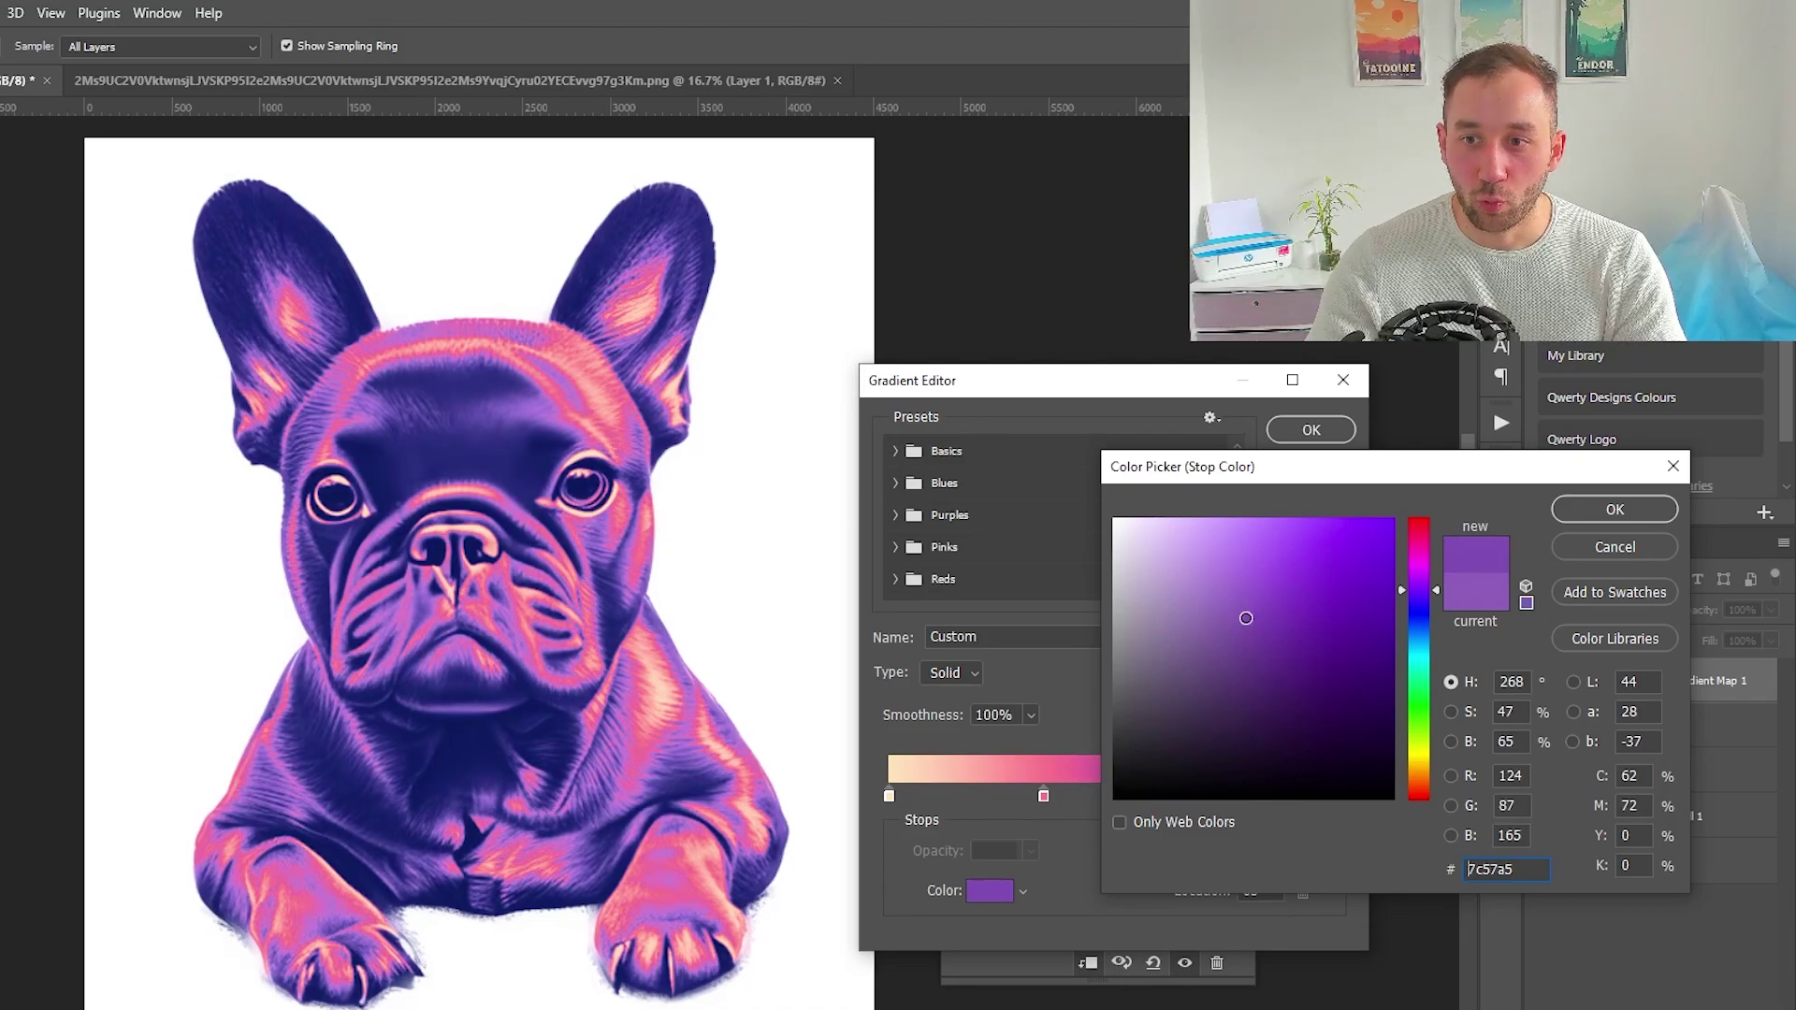
click(1202, 608)
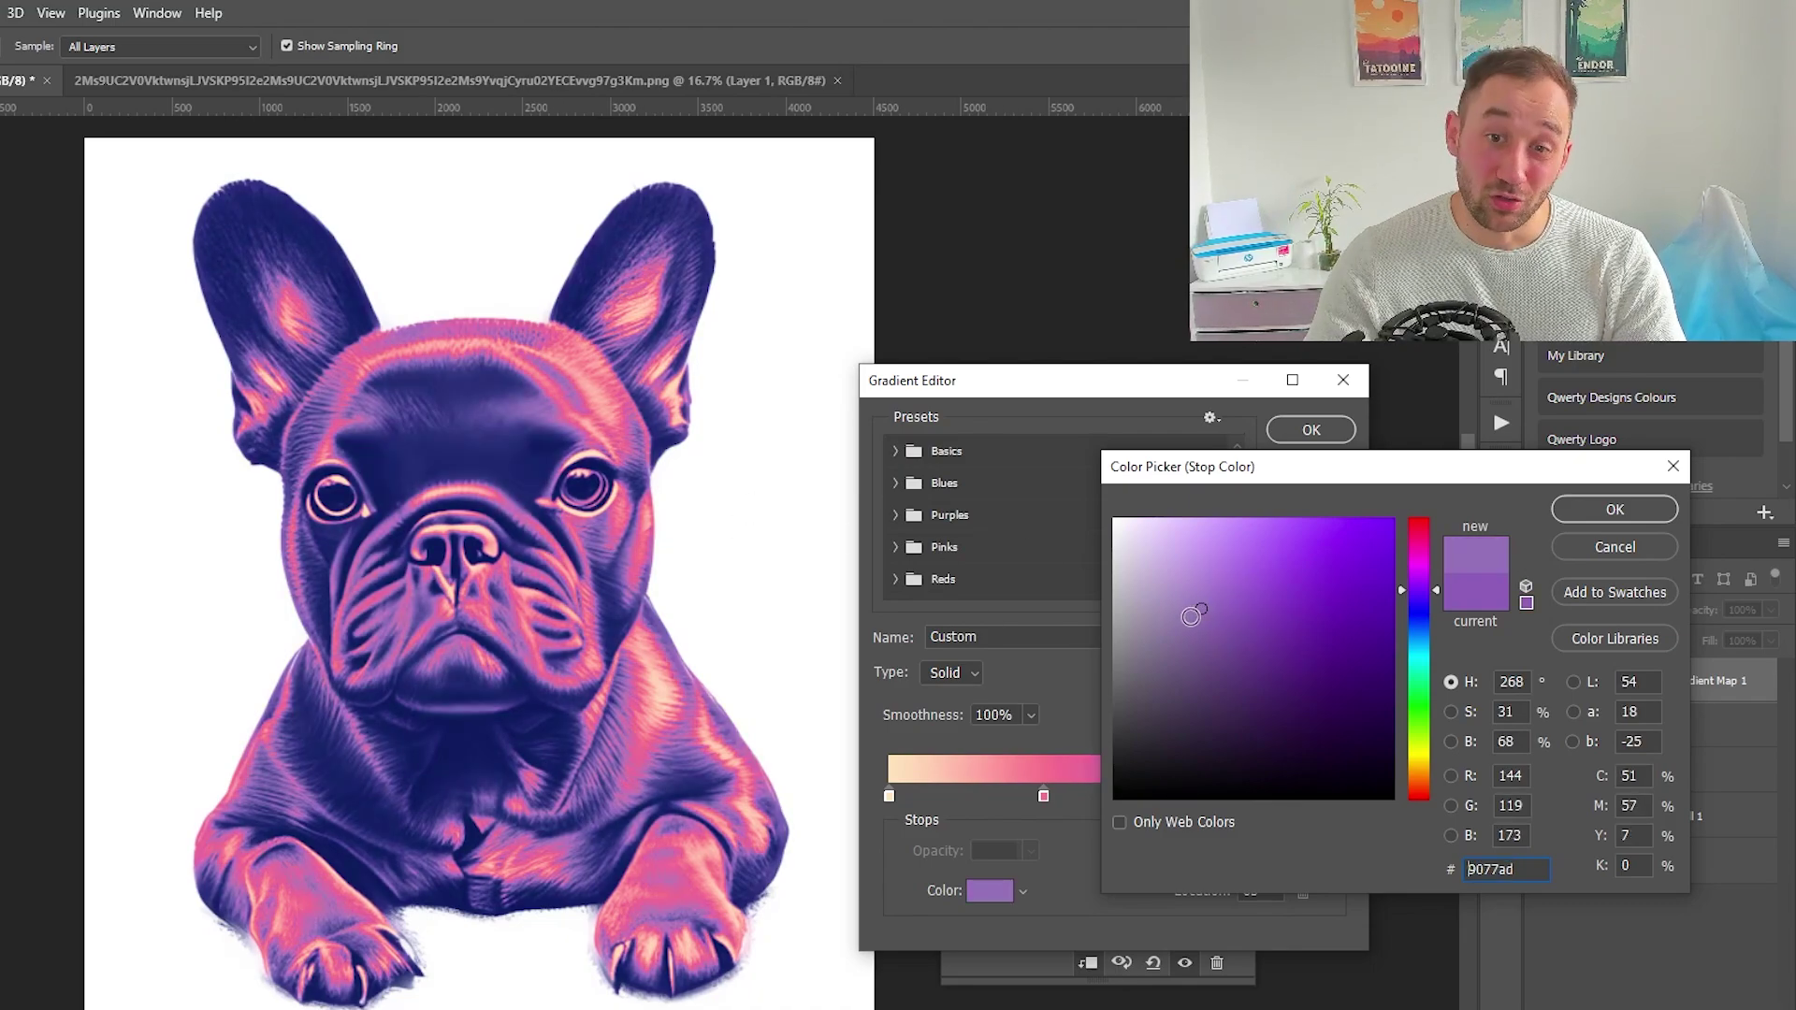
click(1204, 613)
click(1237, 610)
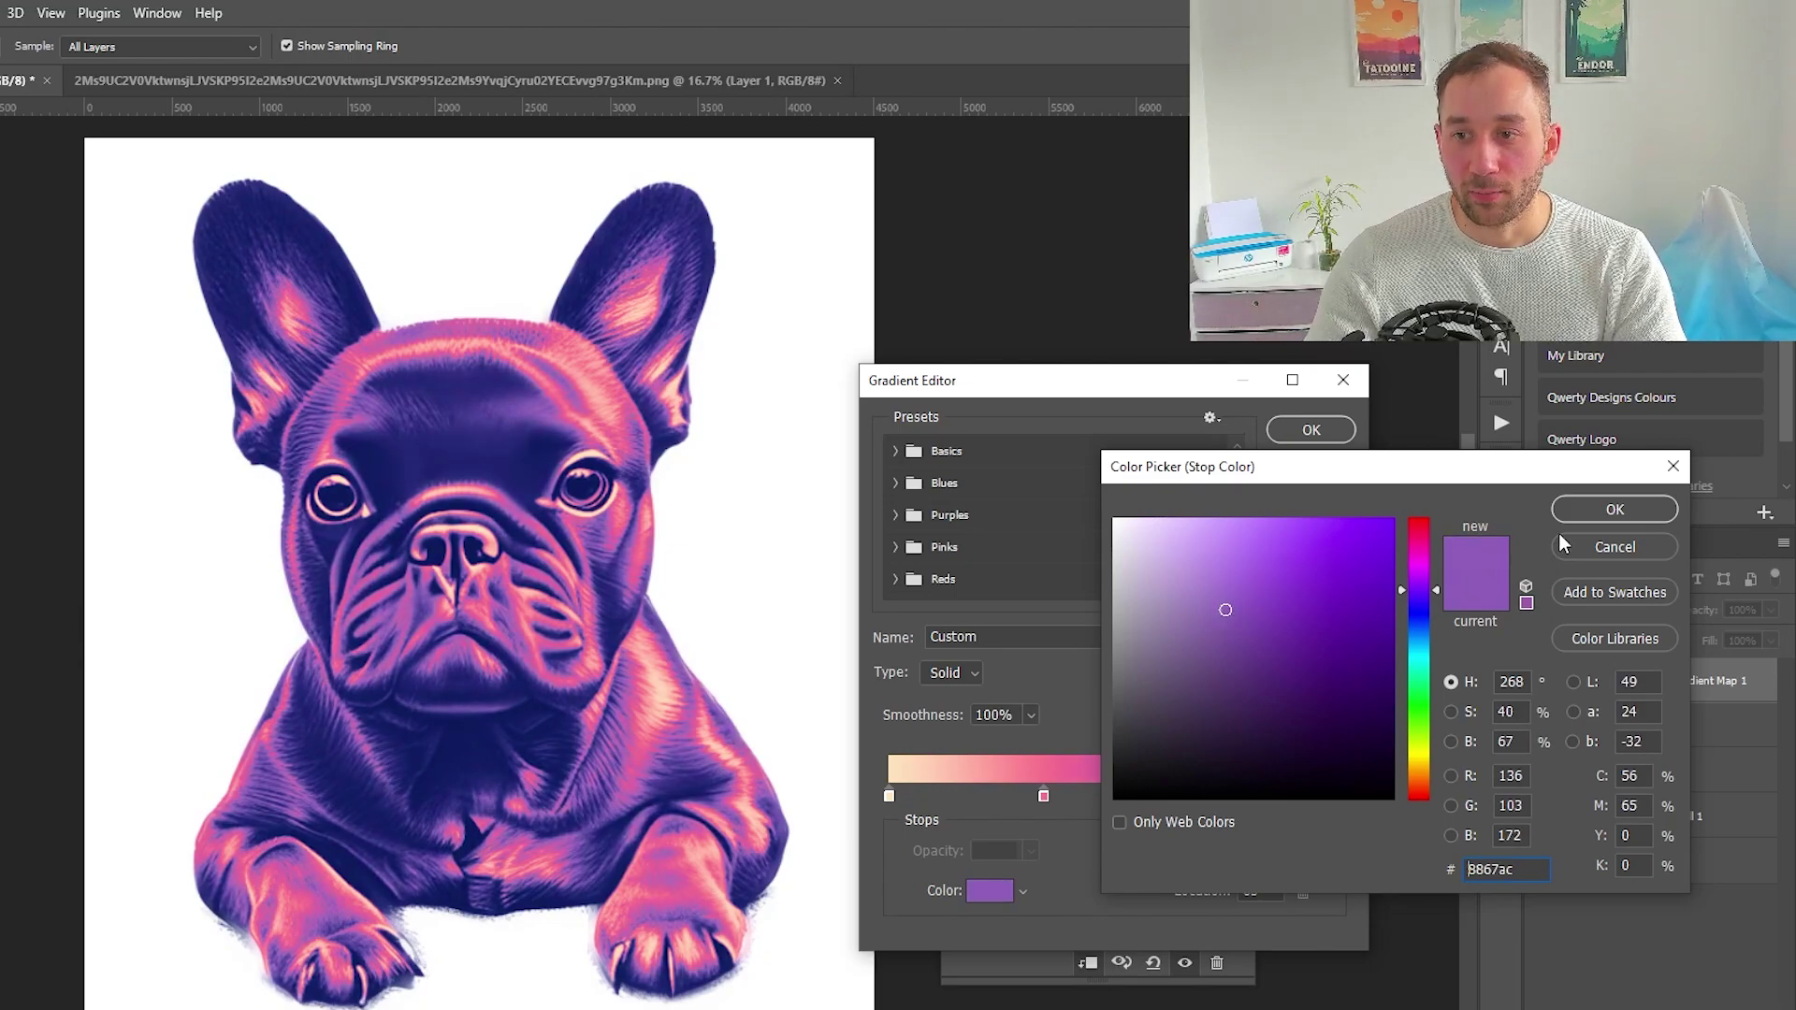
click(1573, 509)
Step: Browse the Pinks and Reds gradient presets and try the Red_07 preset on the bulldog
scroll(943, 517, down, 2)
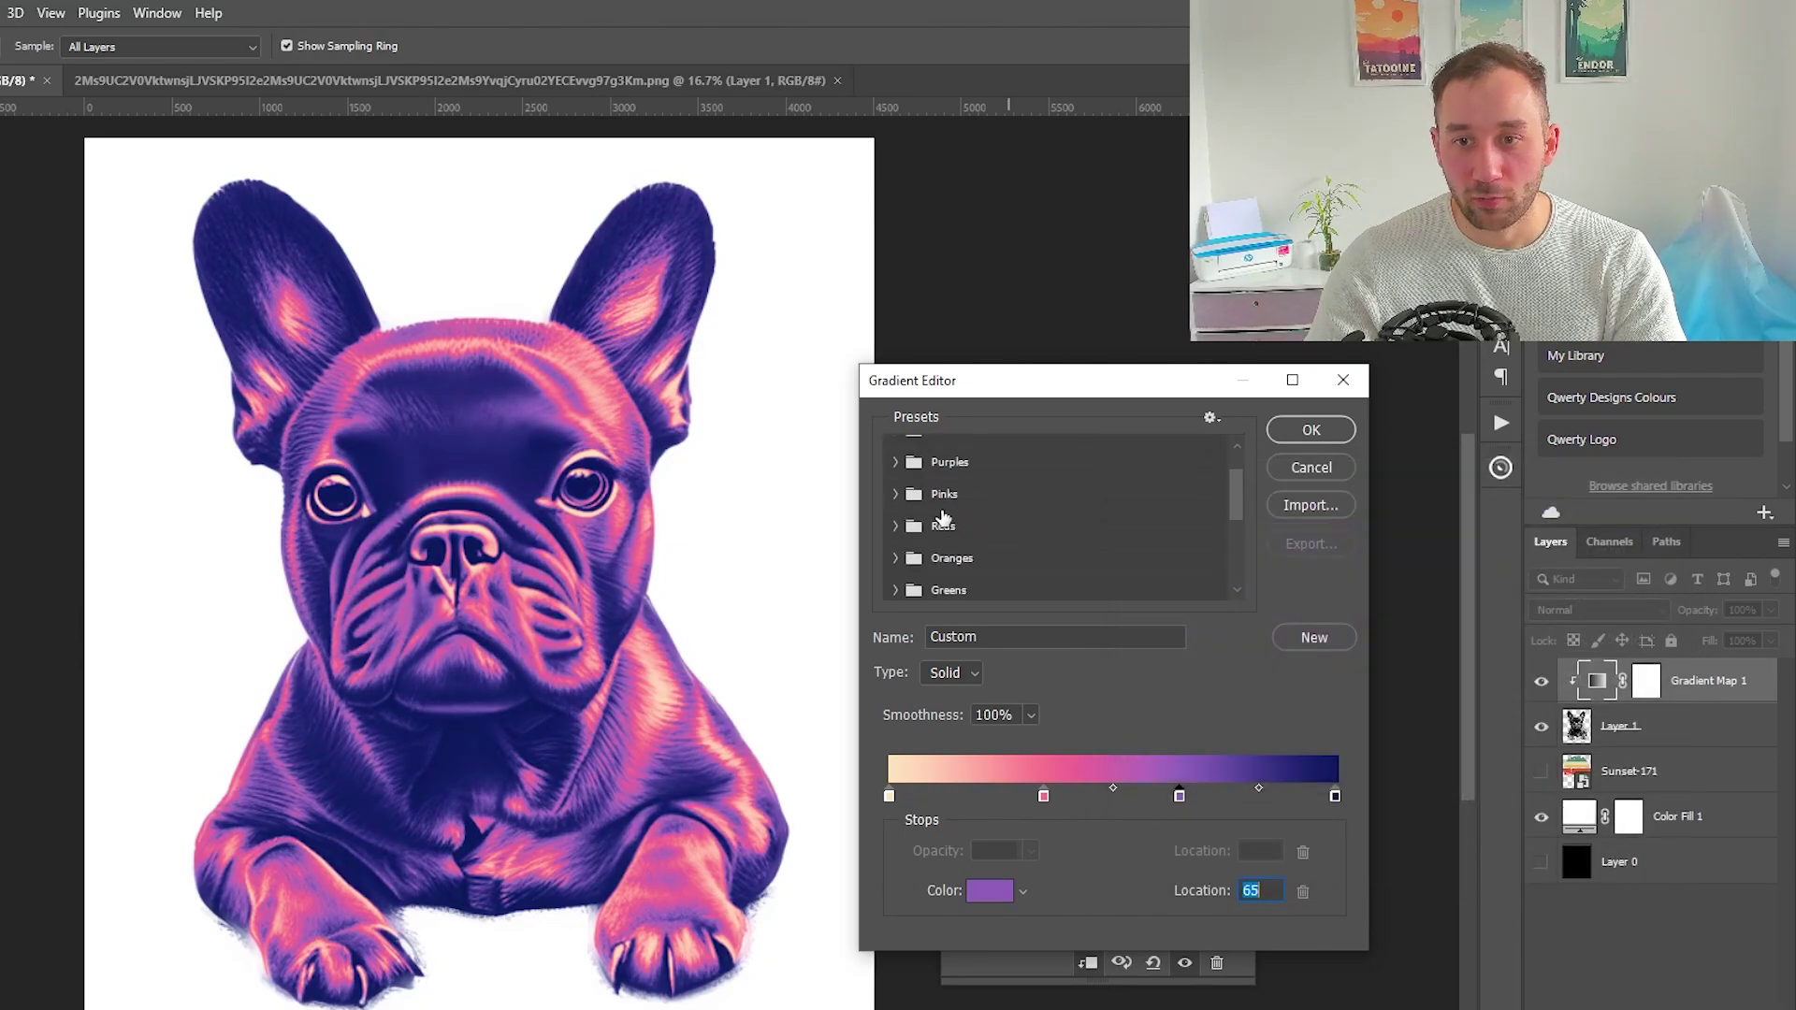
click(895, 494)
scroll(898, 523, down, 3)
click(898, 526)
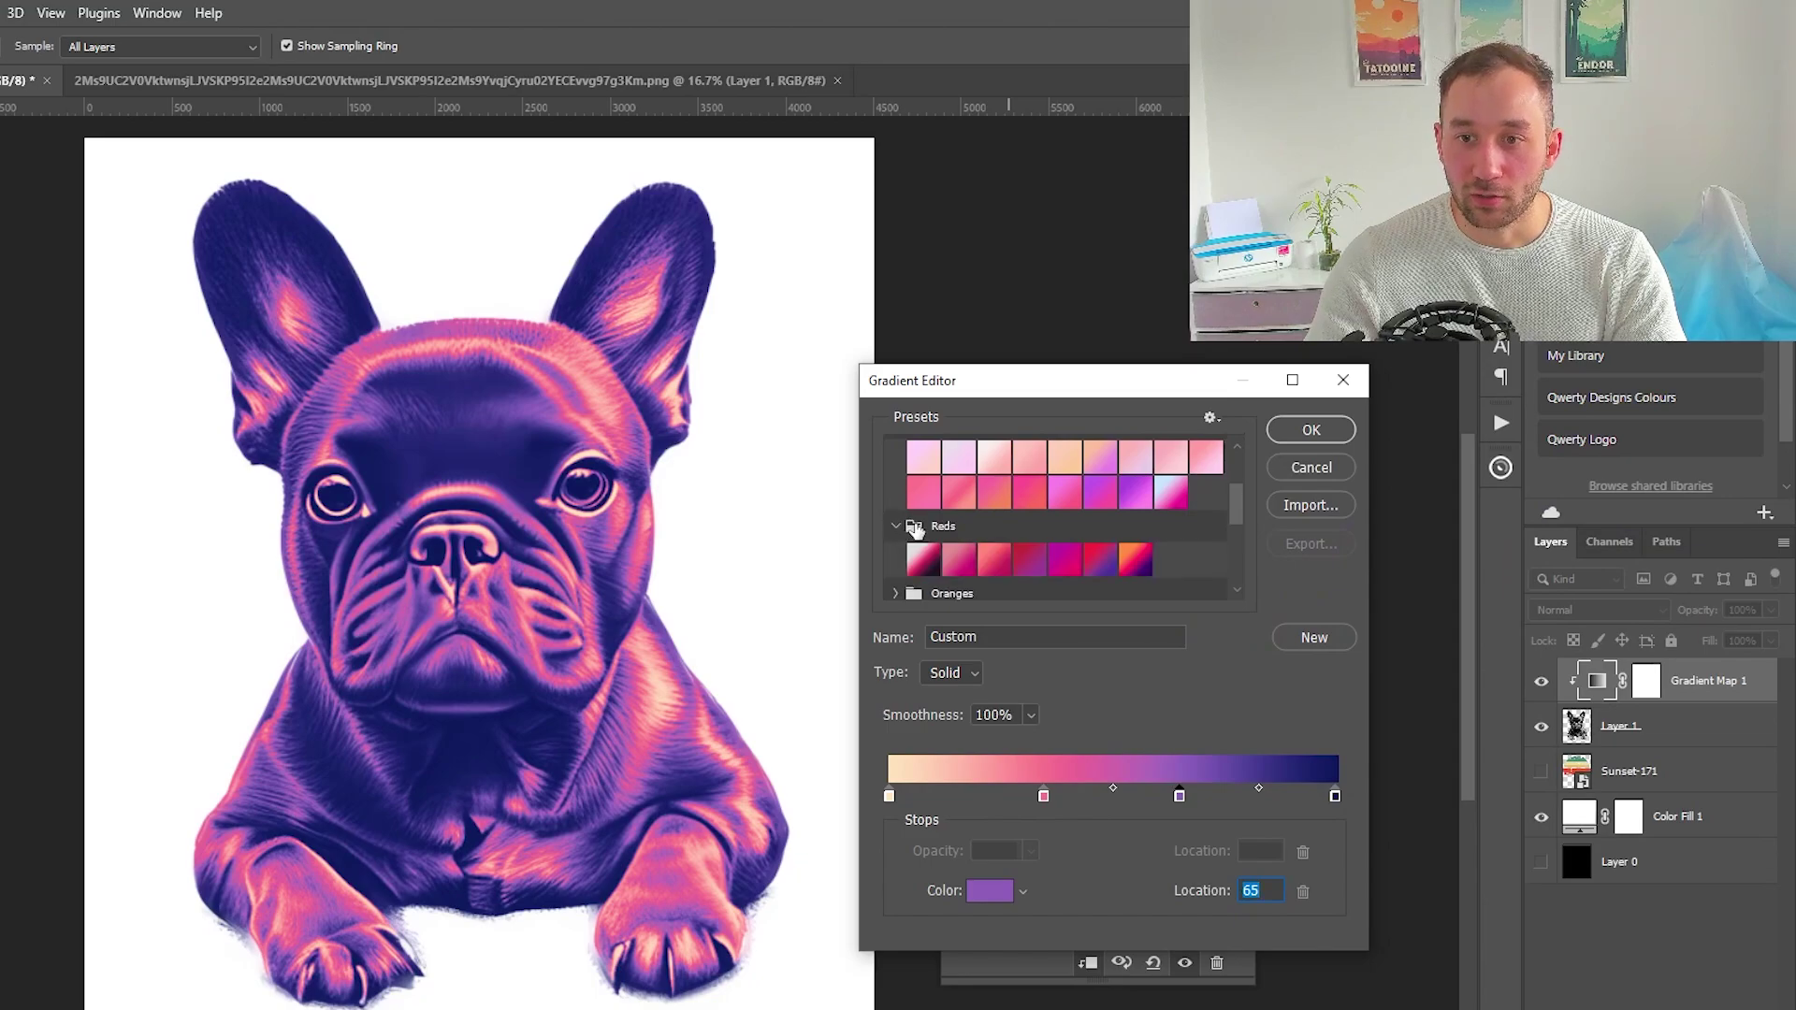
scroll(916, 529, down, 2)
click(1138, 508)
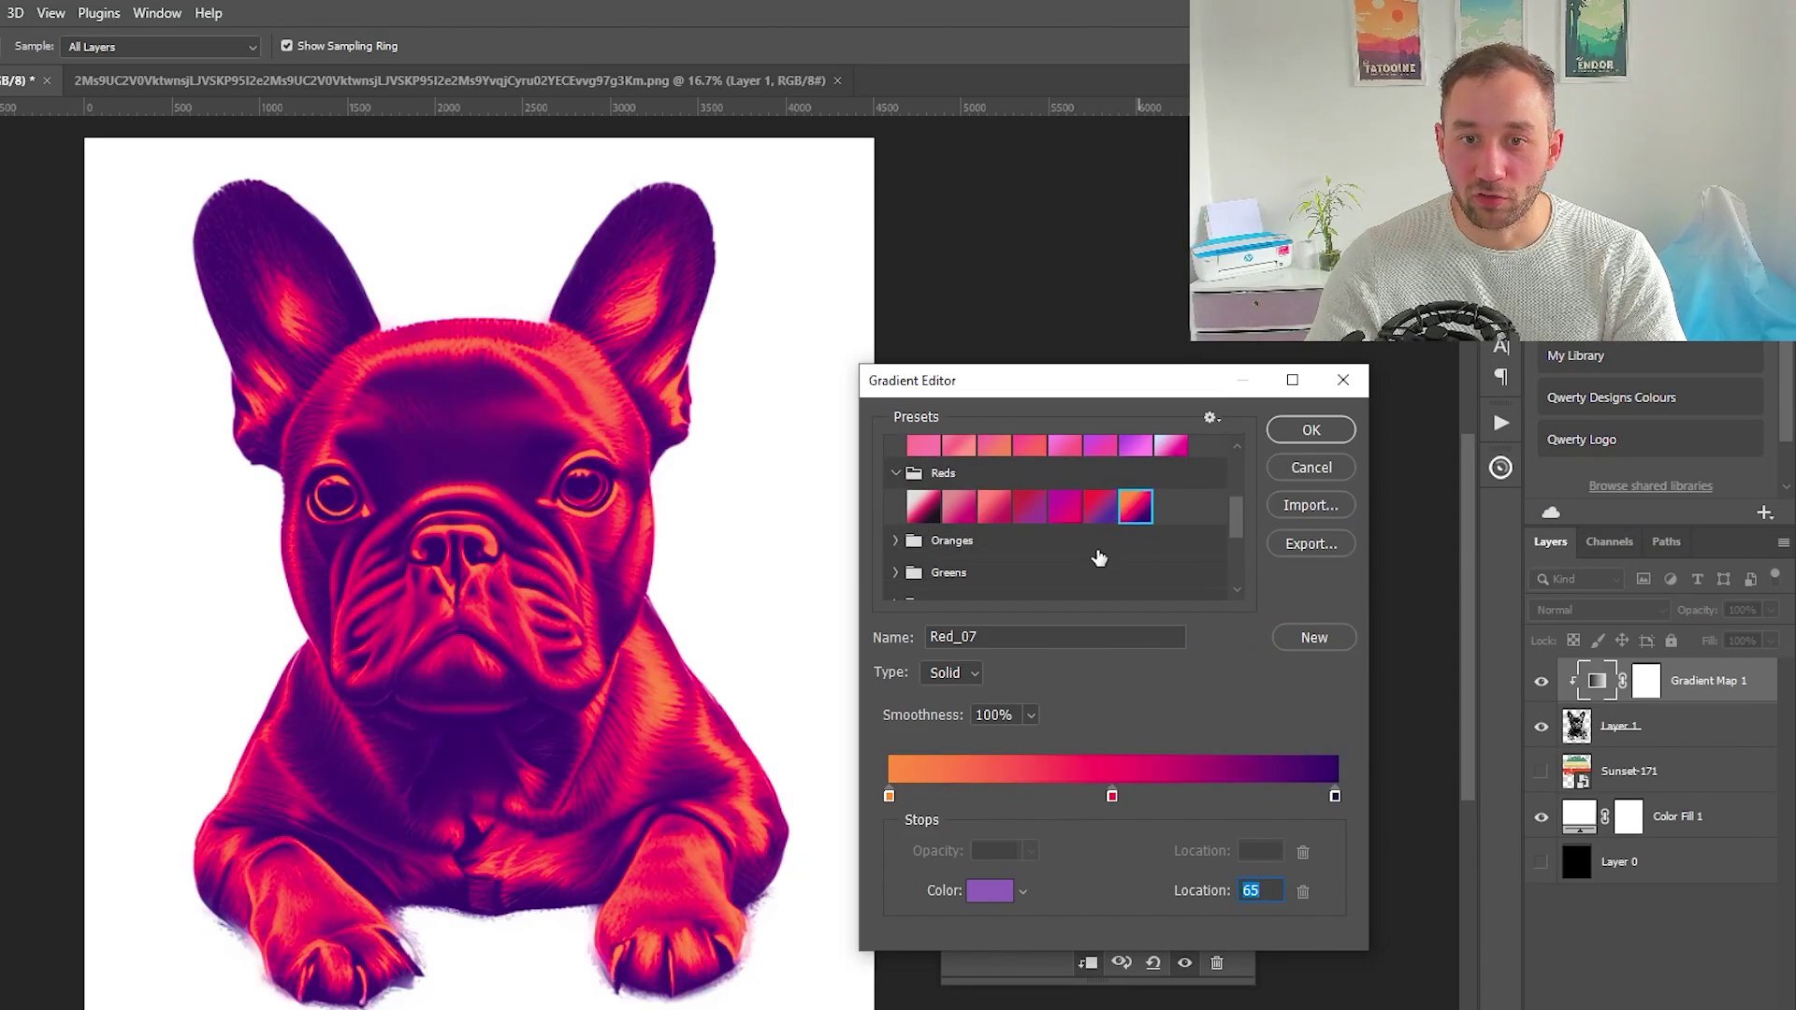
scroll(1064, 552, up, 2)
click(1311, 430)
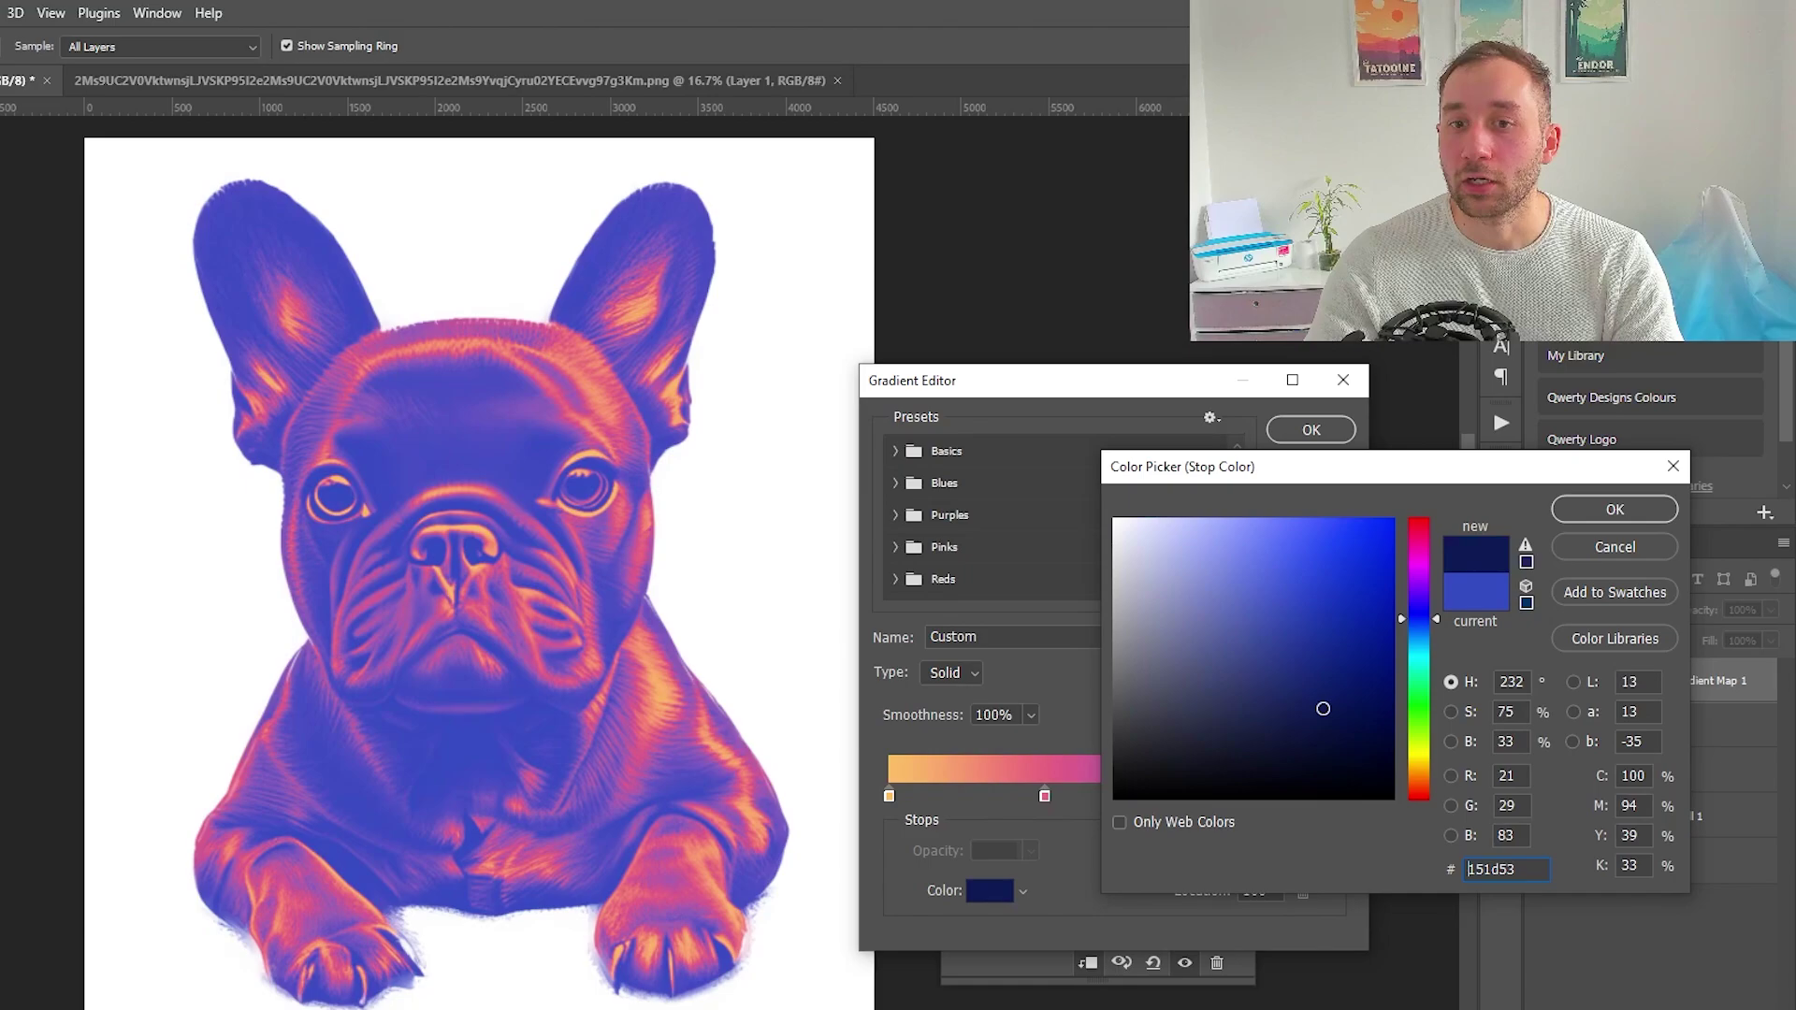
Step: Set the gradient's dark end stop to 151d53, lighten the orange stop to pale peach and accept the gradient
click(1616, 508)
double_click(889, 796)
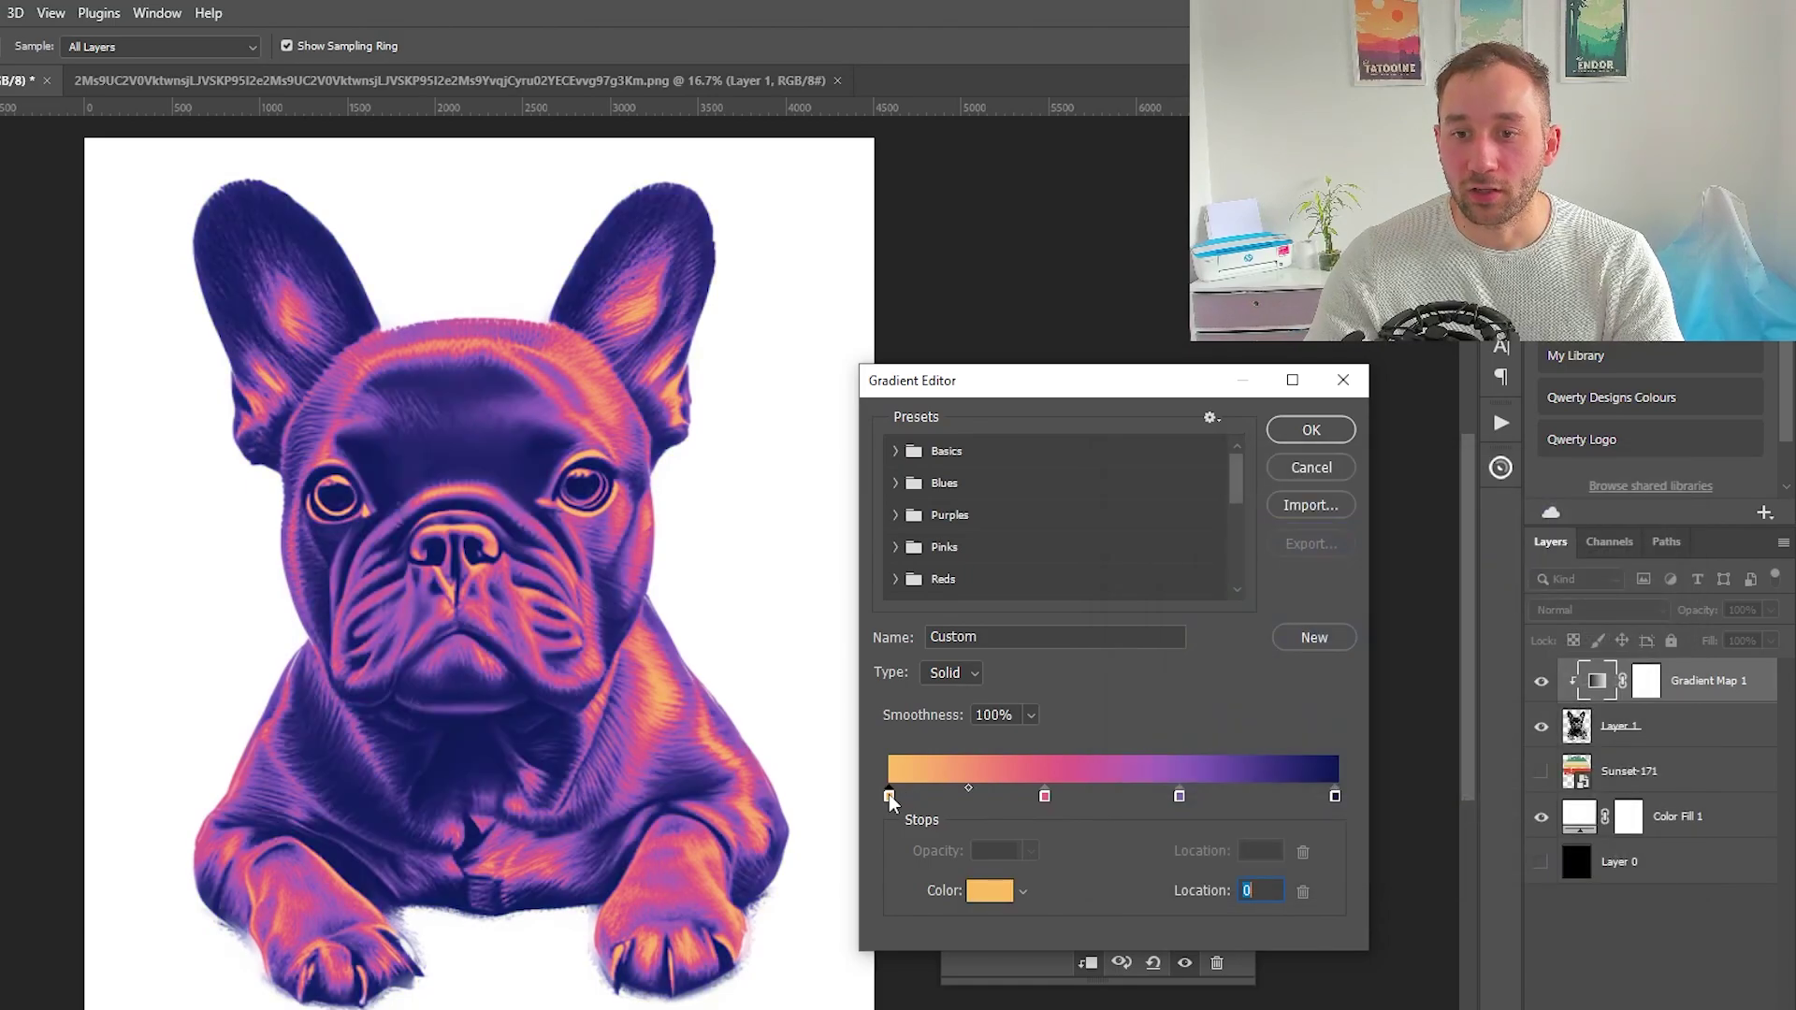
click(1227, 540)
key(Return)
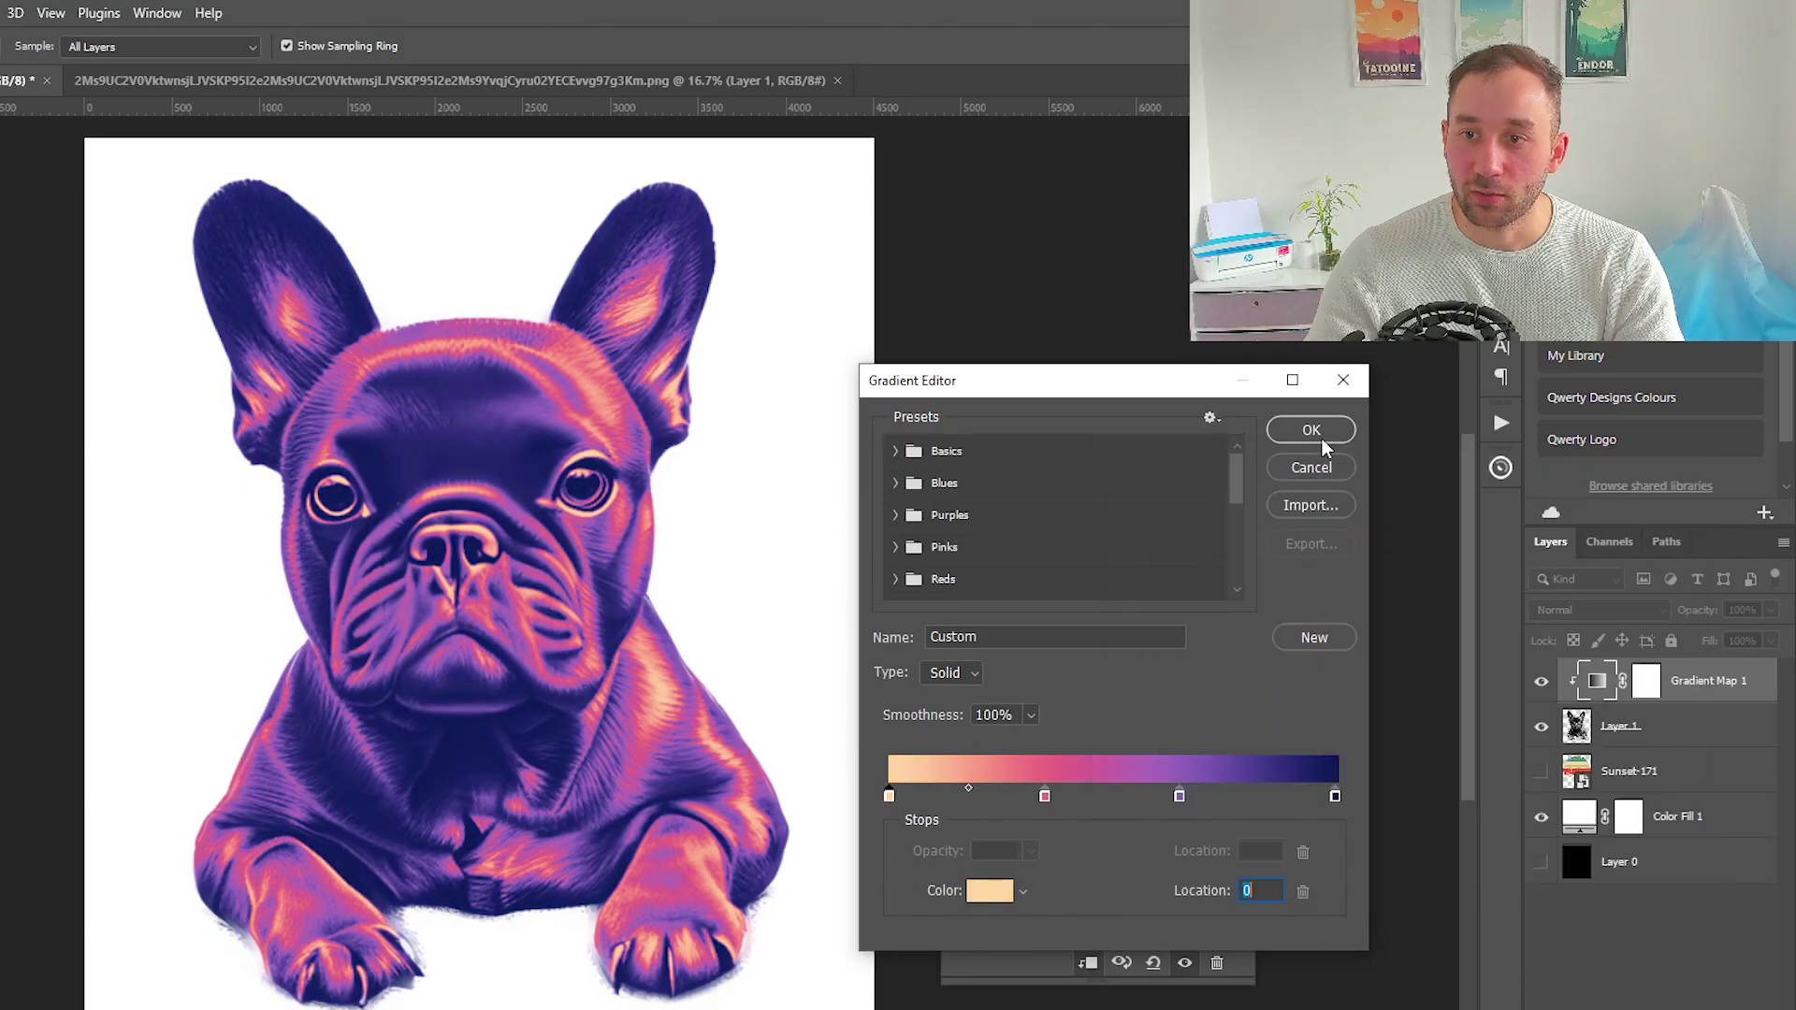
key(Return)
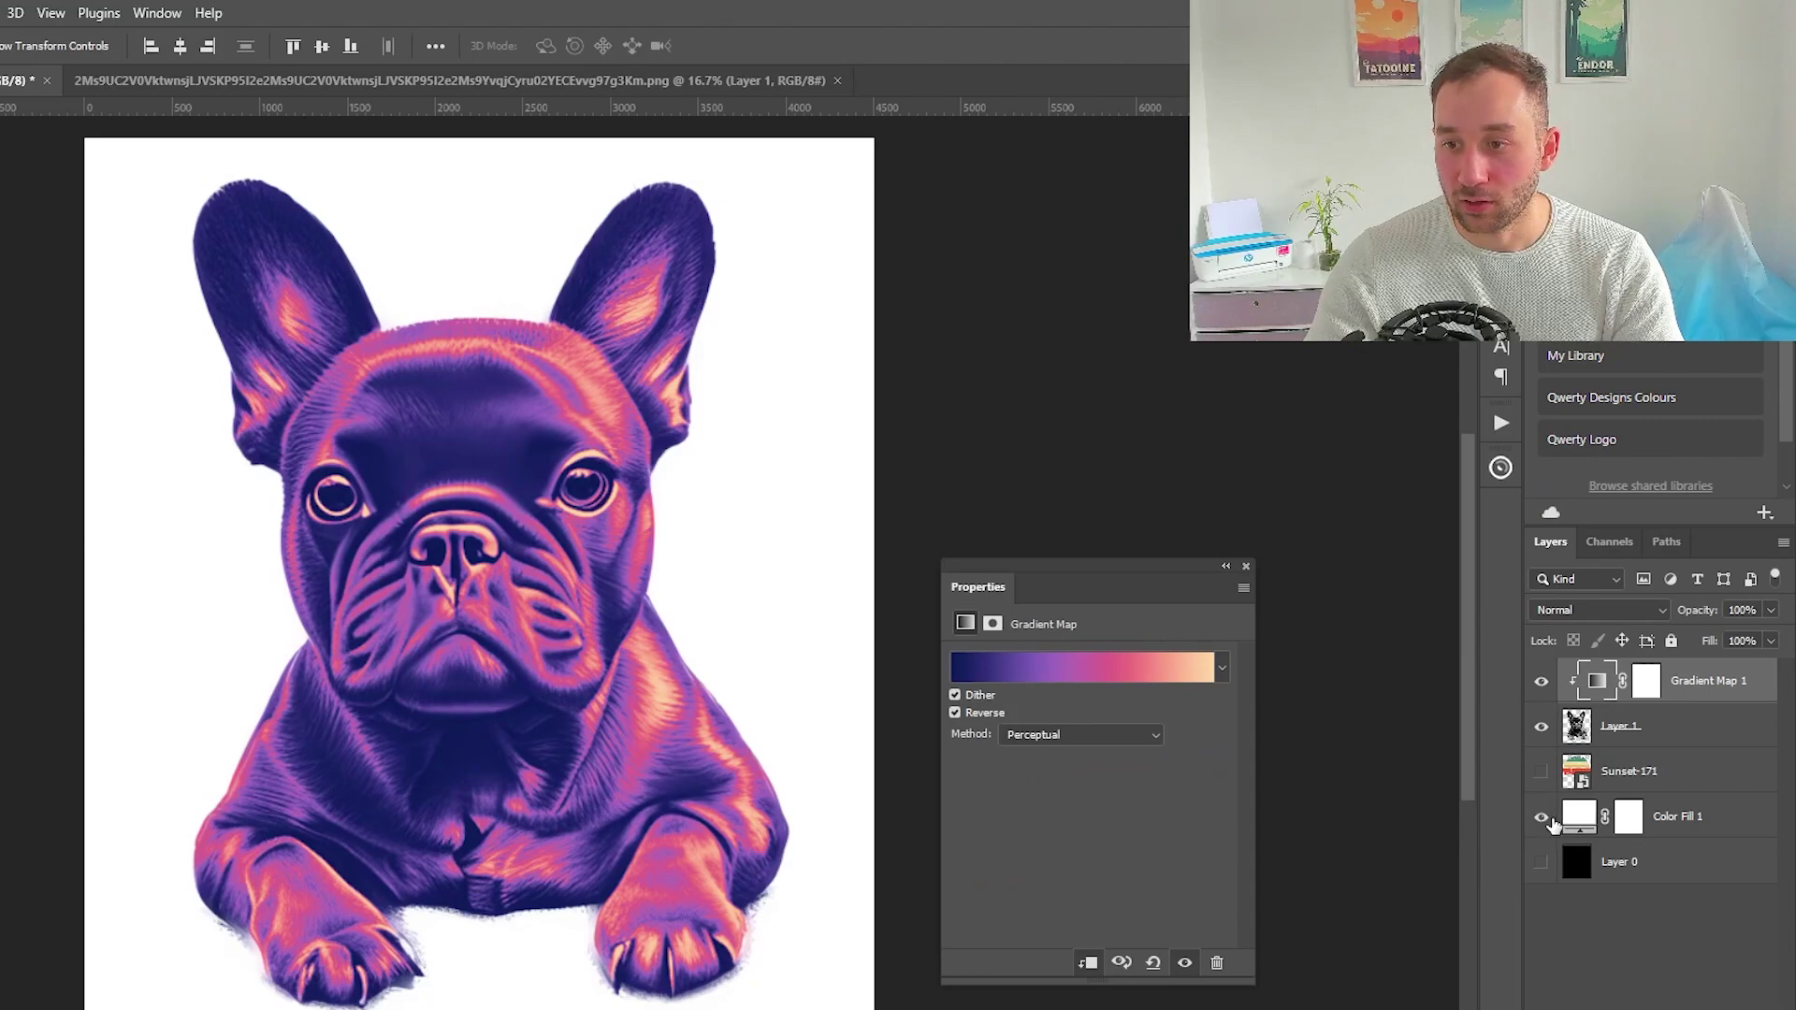
Step: Hide the Color Fill 1 background and scale the bulldog on Layer 1 up to 110.17%
click(1541, 817)
click(1618, 726)
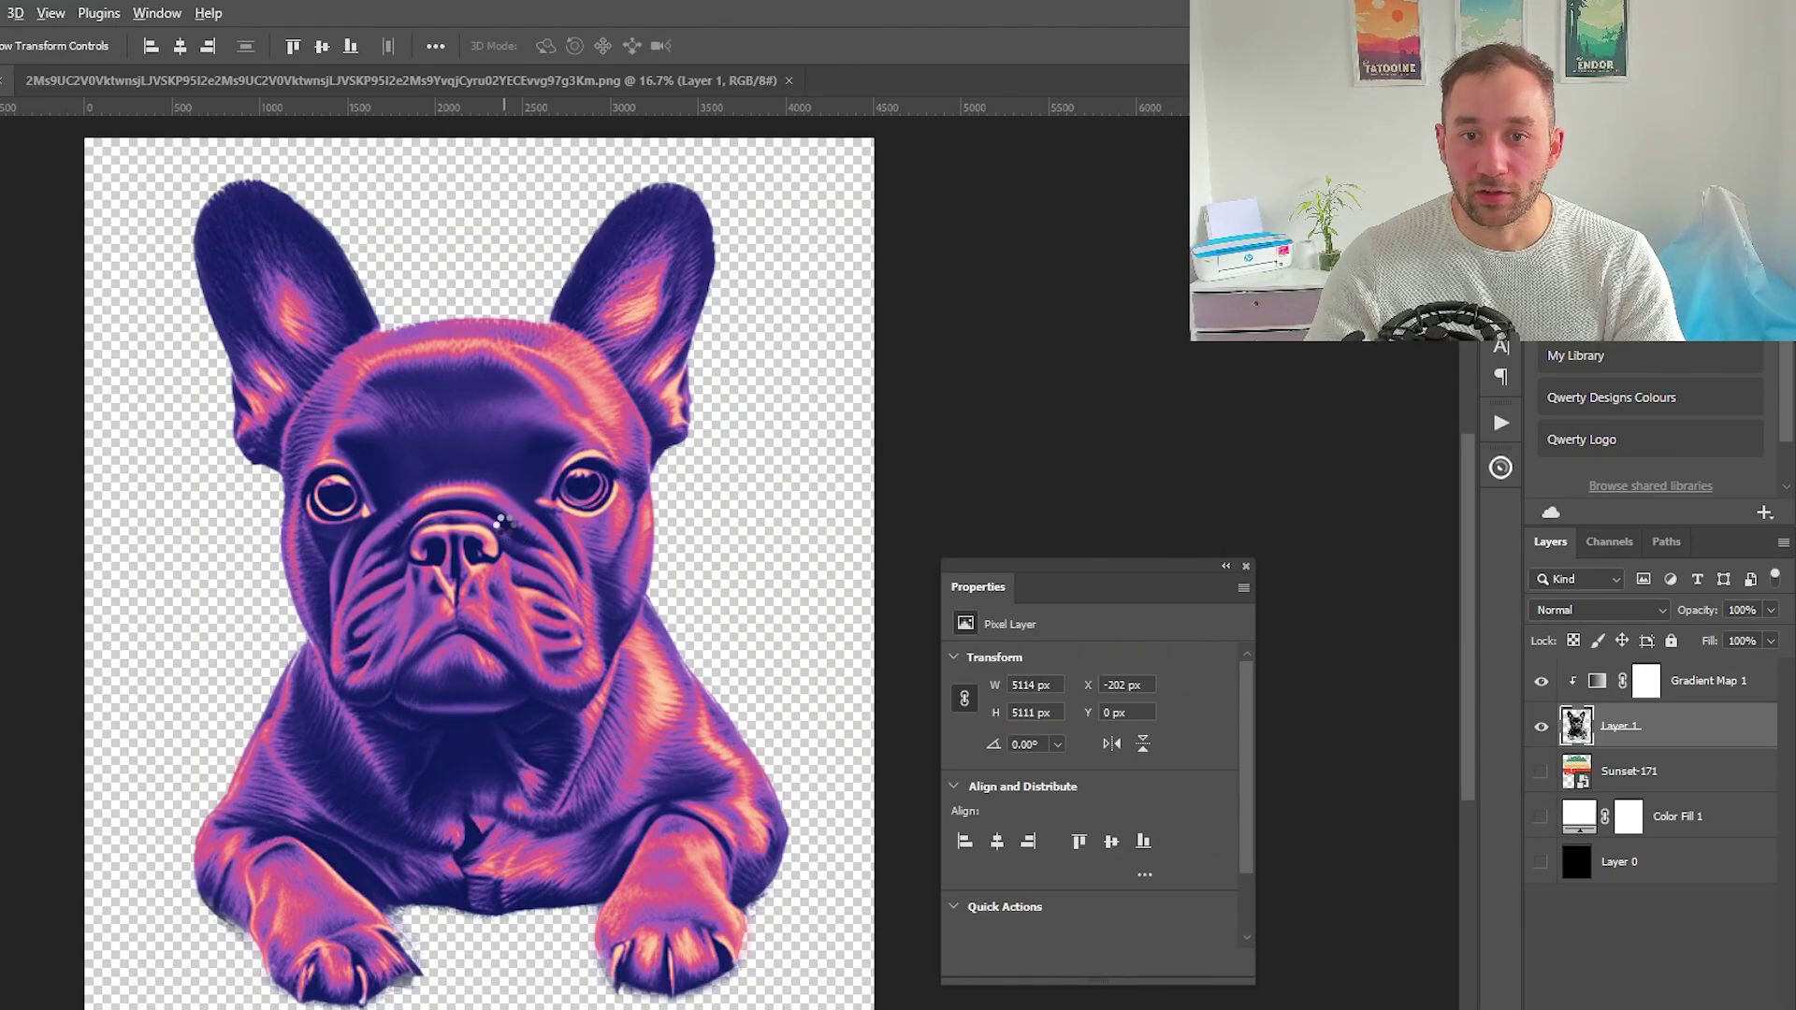
scroll(521, 531, down, 2)
drag(621, 371, 562, 468)
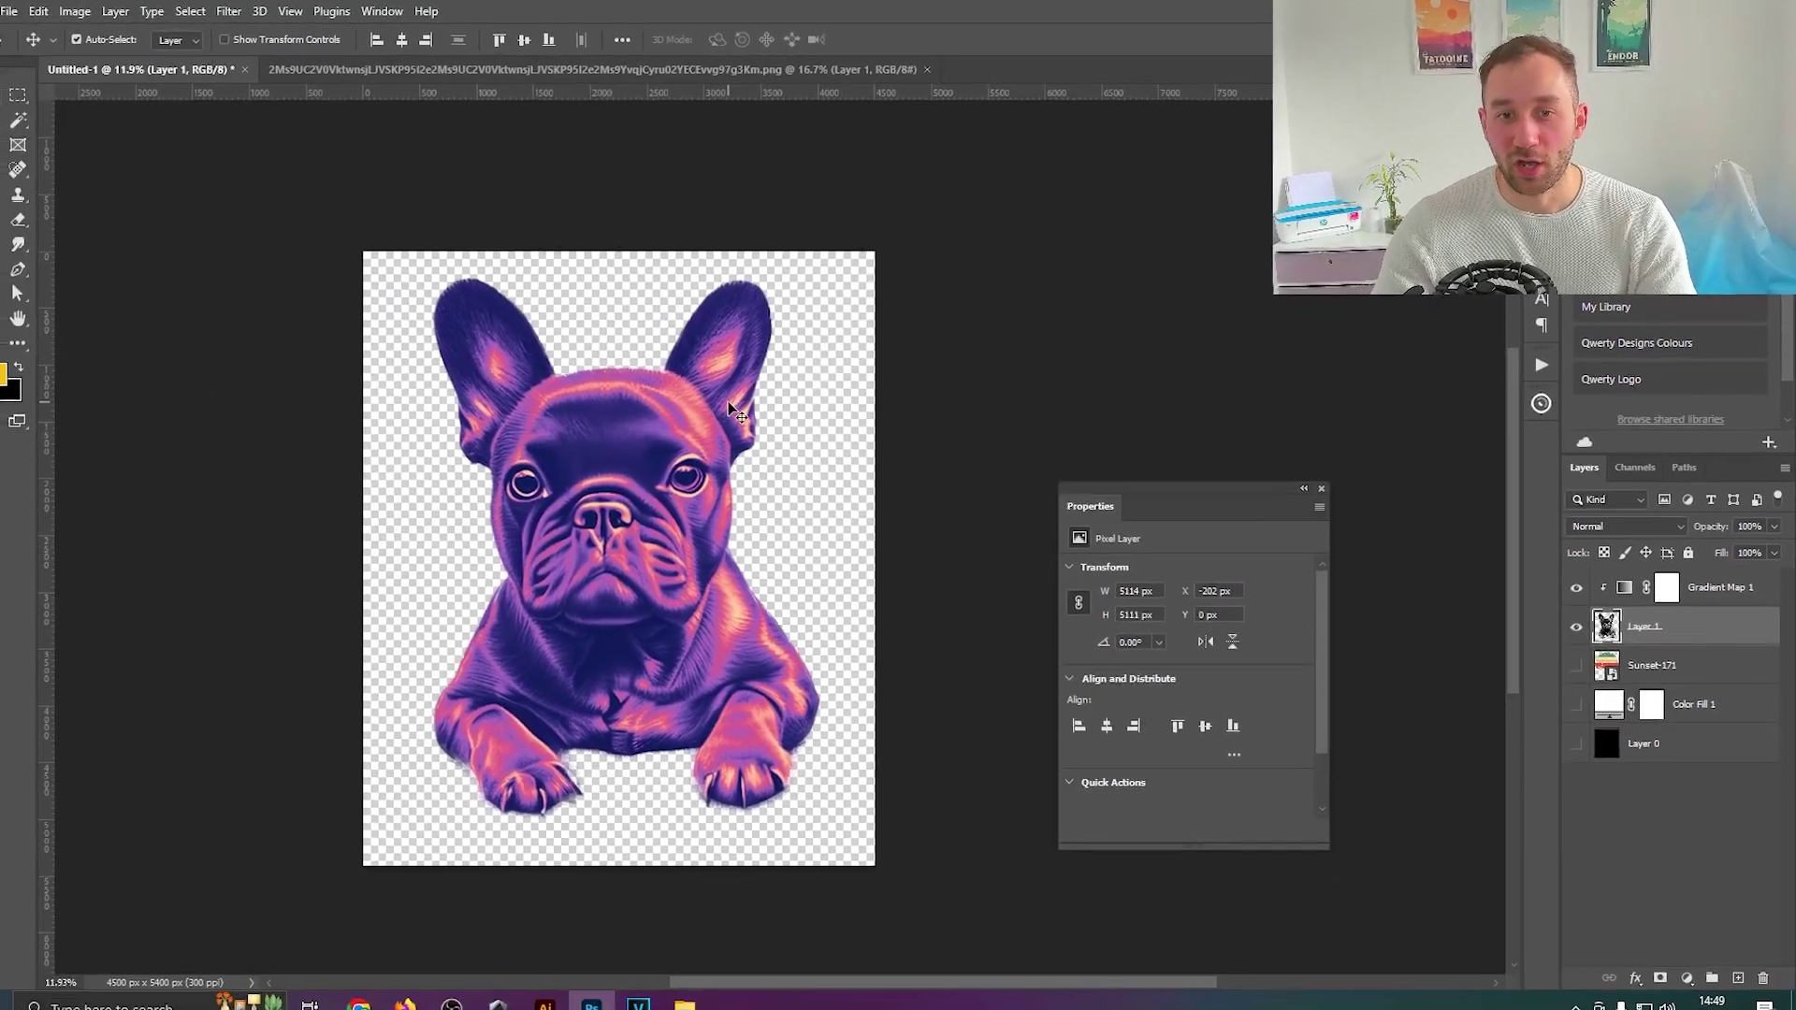
key(ctrl+t)
drag(632, 260, 713, 275)
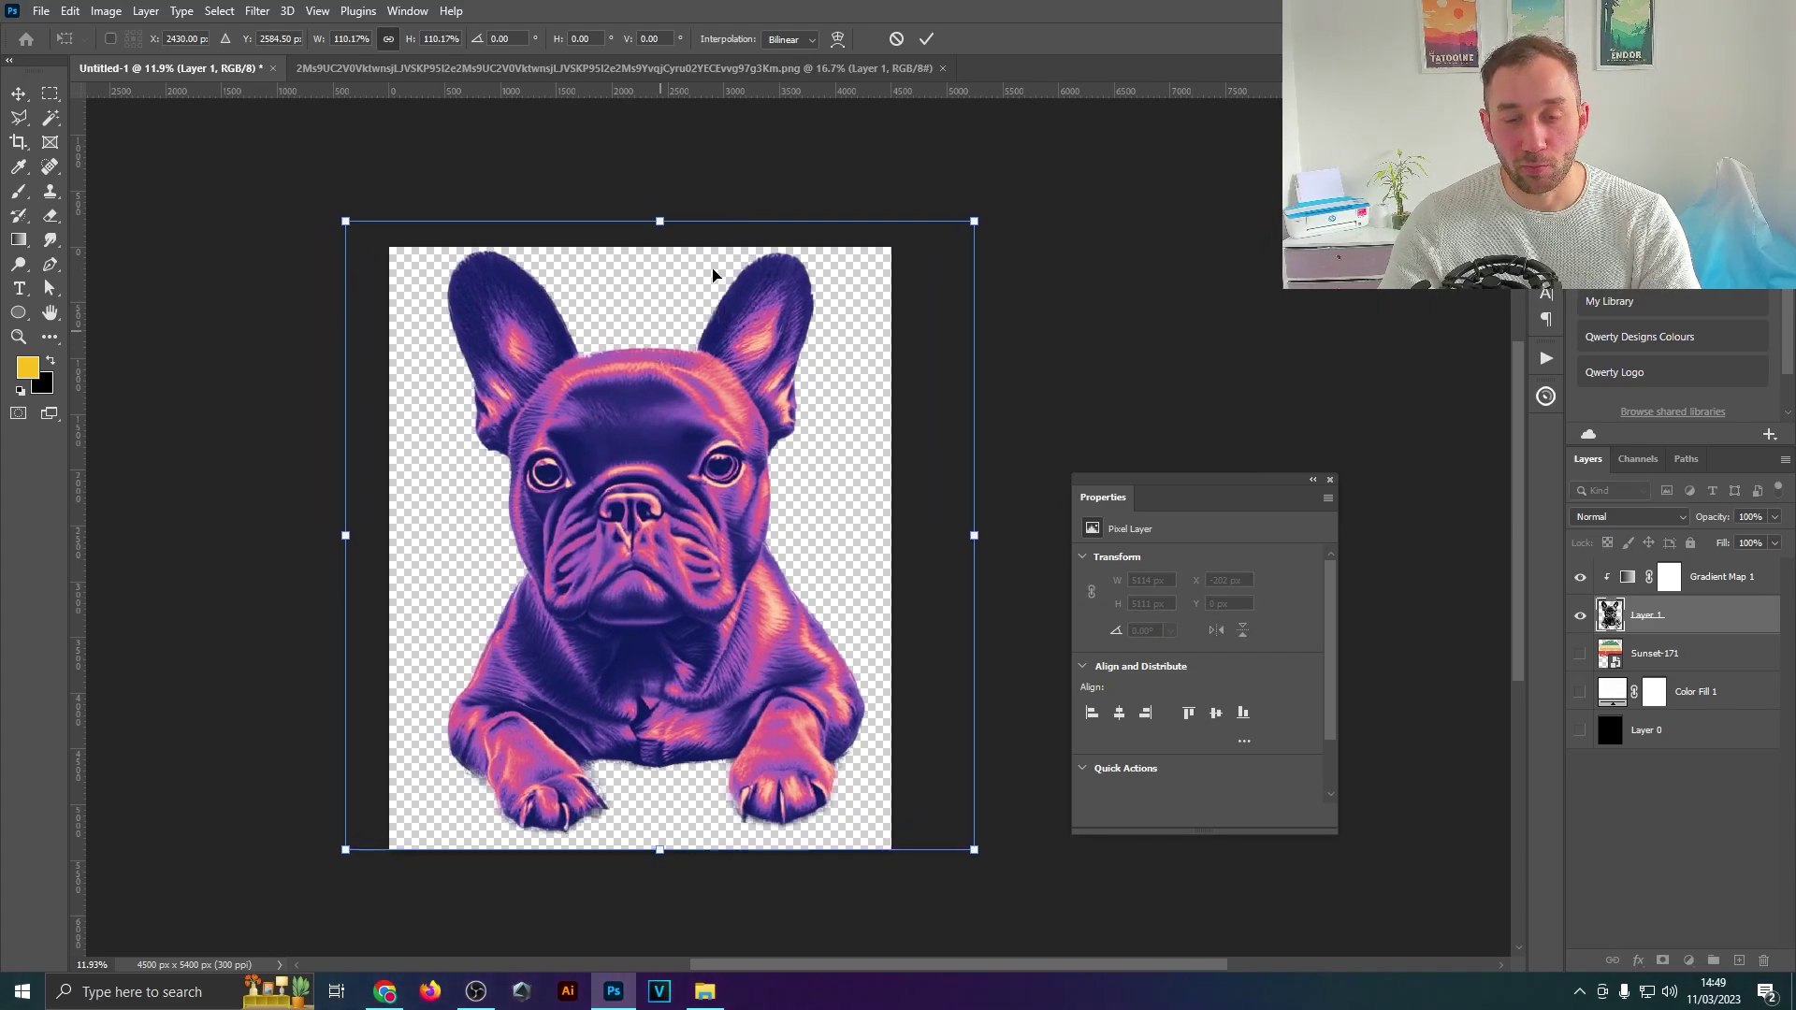